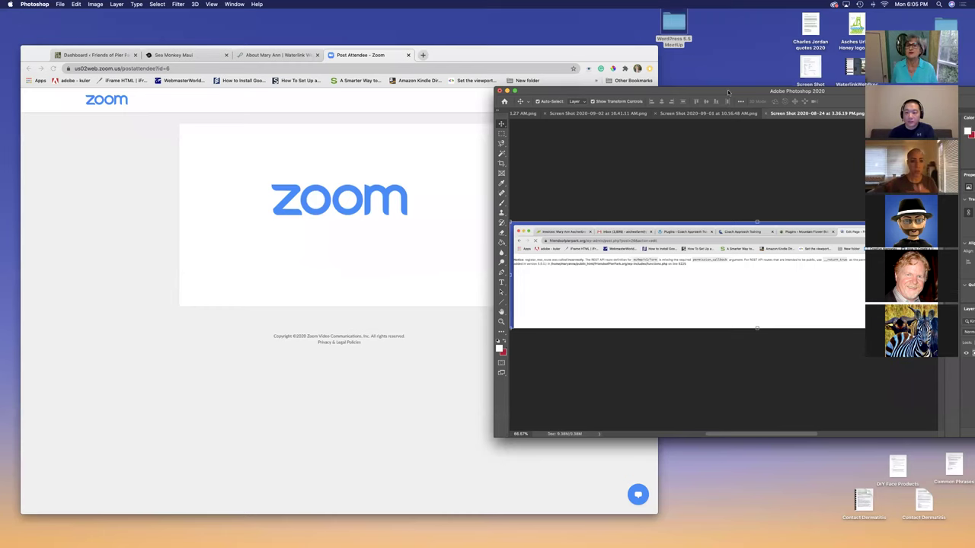
Step: Move the Photoshop window fully onto the screen and widen it until the whole error screenshot fits
drag(728, 90, 694, 95)
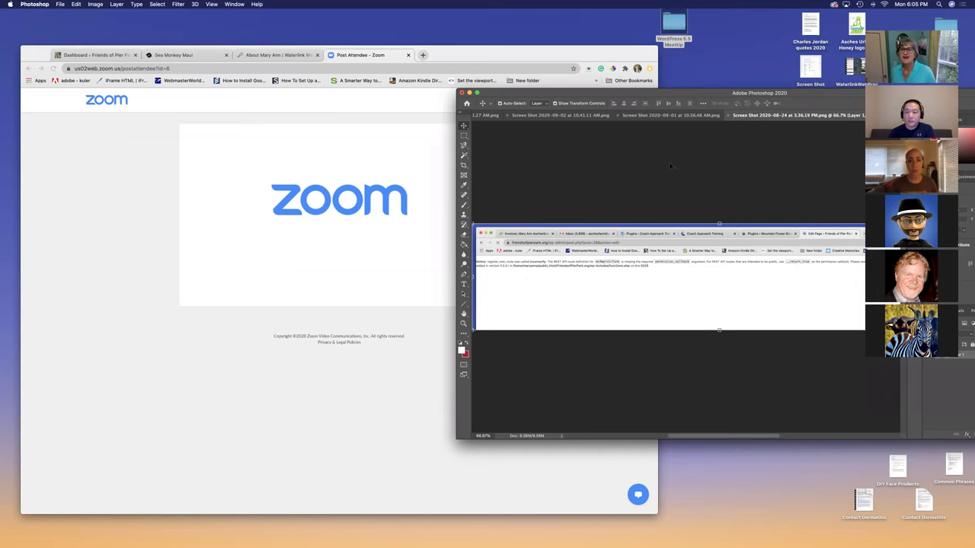
drag(710, 95, 541, 92)
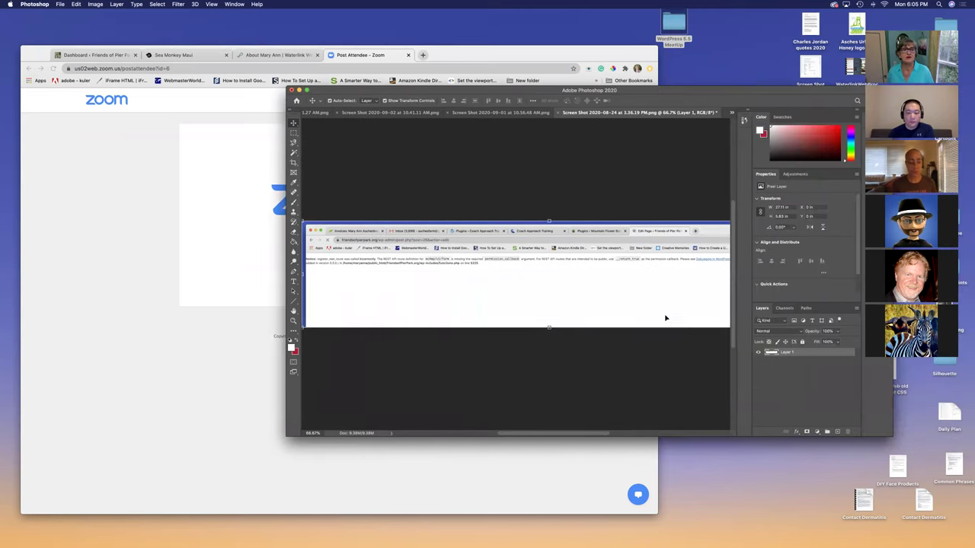
drag(276, 225, 107, 222)
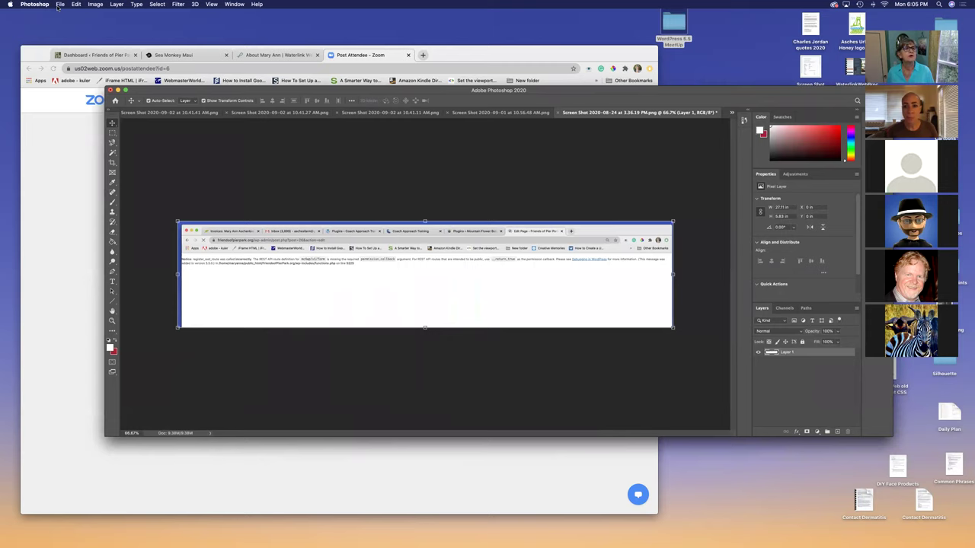
Step: Enlarge the 2020-08-24 screenshot to 100% and bring the start of its REST API notice into view
click(213, 5)
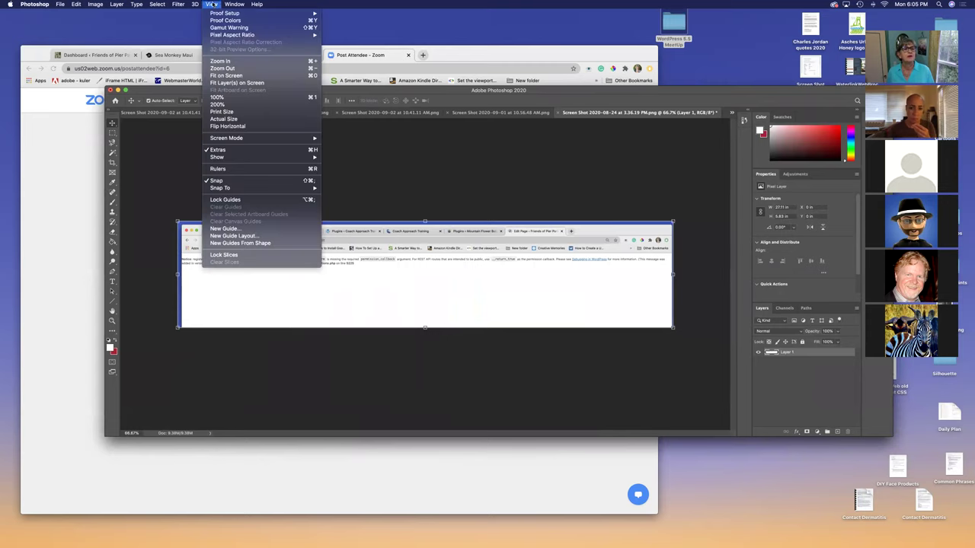
click(229, 61)
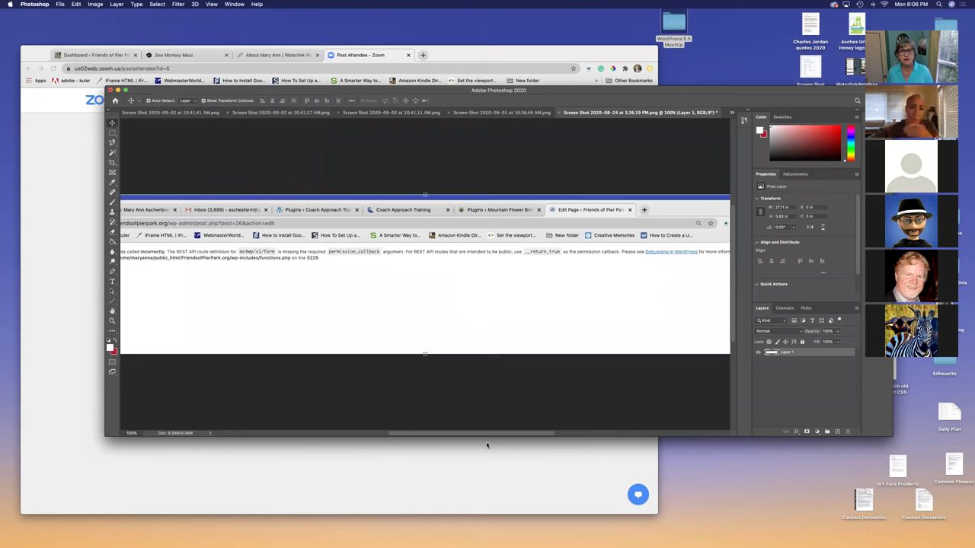
drag(485, 434, 446, 436)
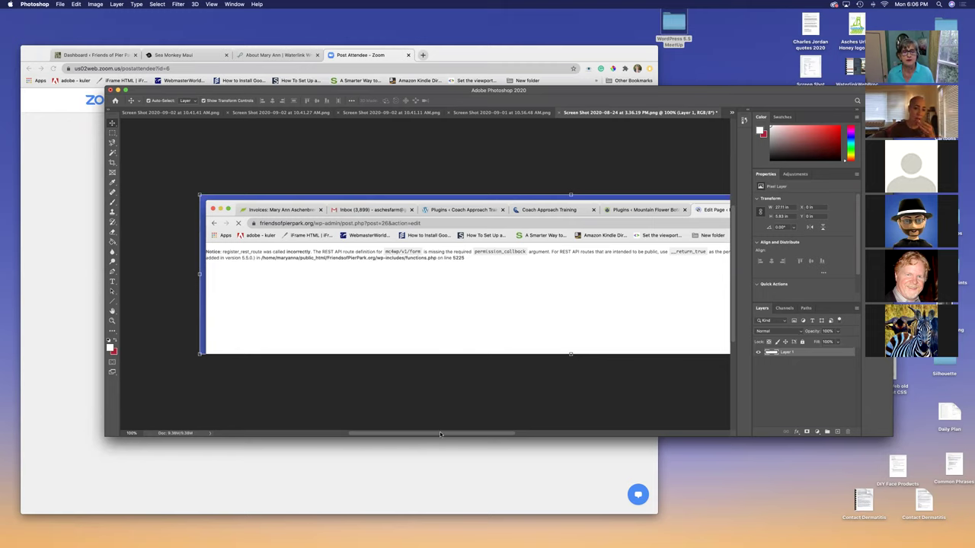
mouse_move(442, 434)
mouse_down()
mouse_move(544, 430)
mouse_move(459, 432)
mouse_up()
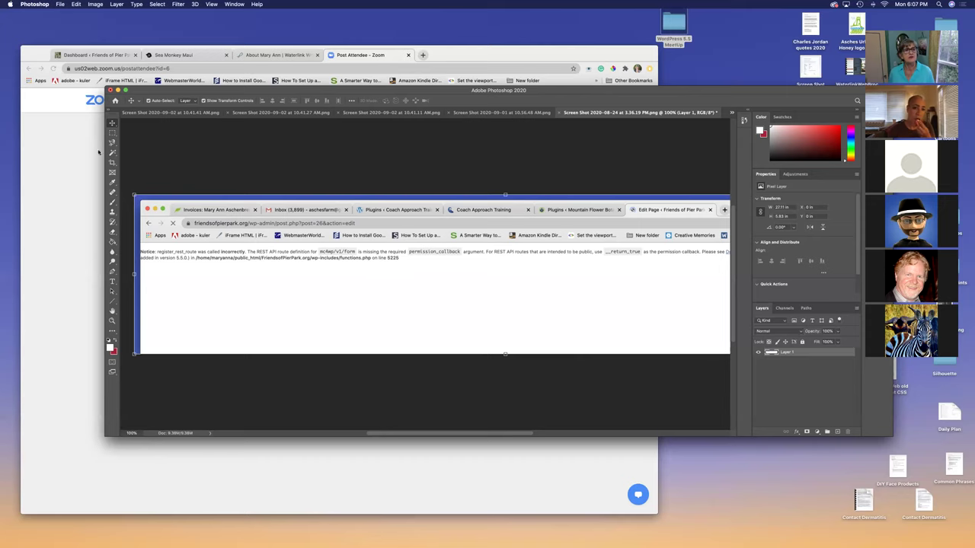
Step: Switch to Chrome, visit the live Friends of Pier Park site from its dashboard, and find the monthly email subscription form
click(87, 53)
click(88, 53)
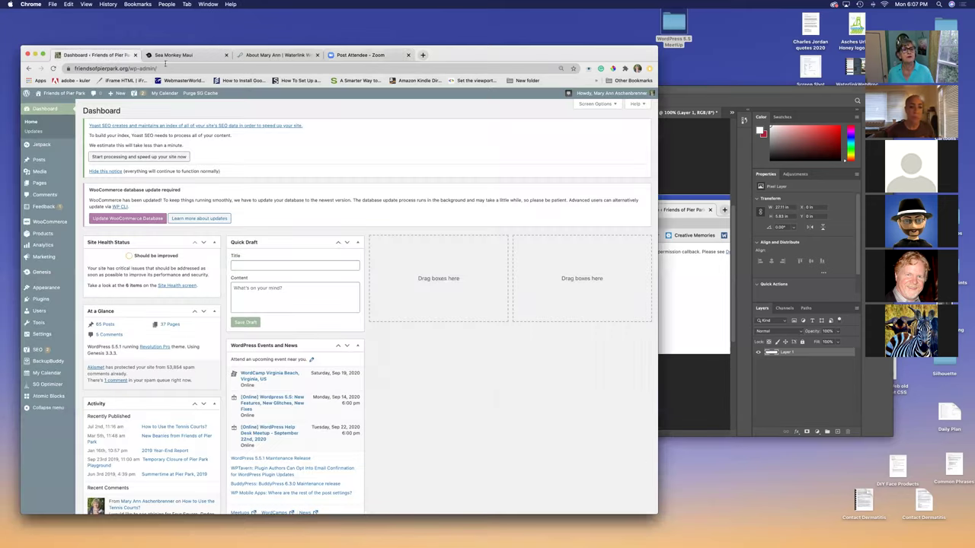
click(49, 106)
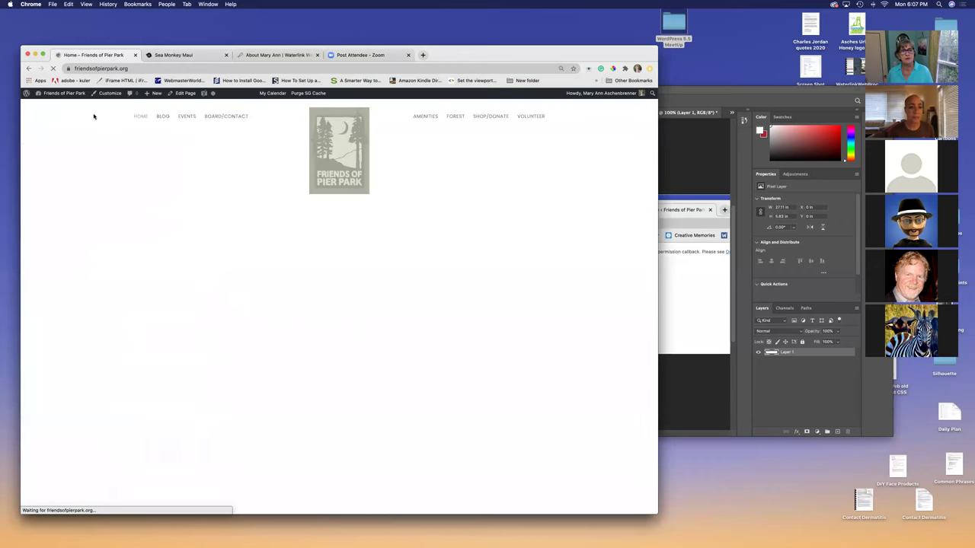
scroll(239, 217, down, 10)
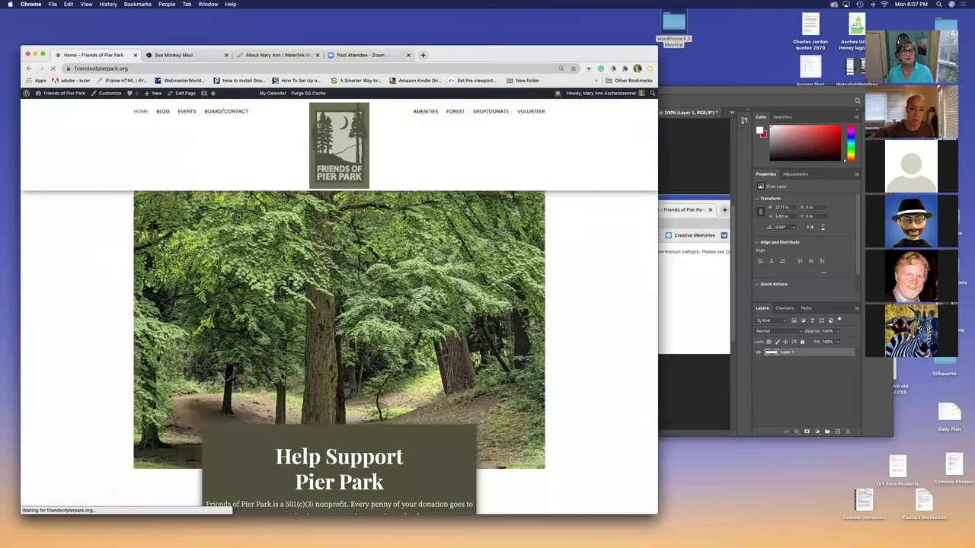
scroll(237, 216, down, 15)
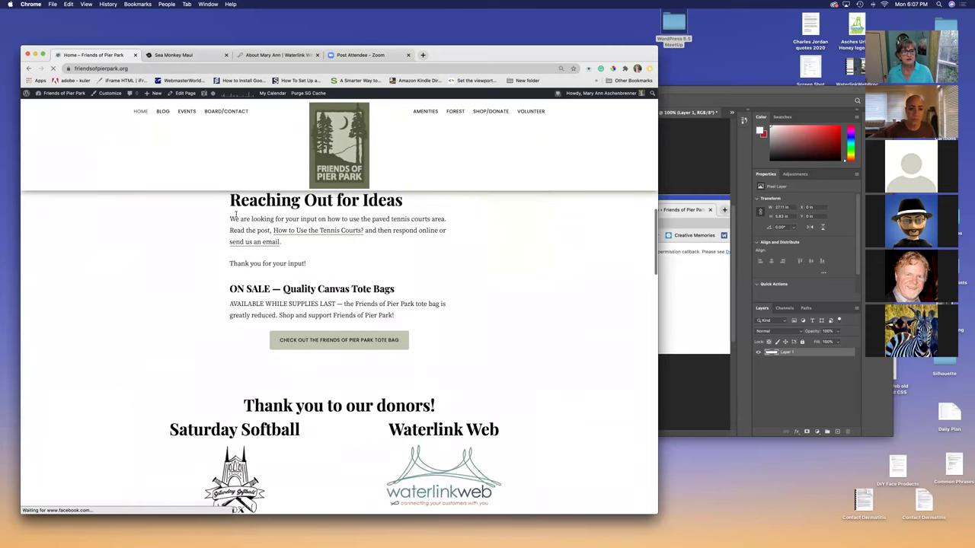
scroll(237, 216, down, 20)
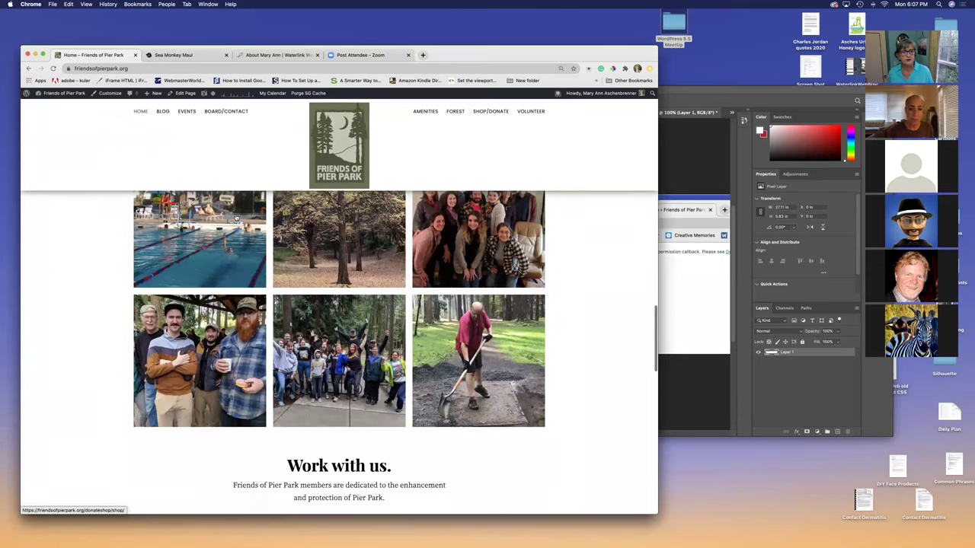
scroll(236, 217, down, 6)
scroll(161, 216, up, 2)
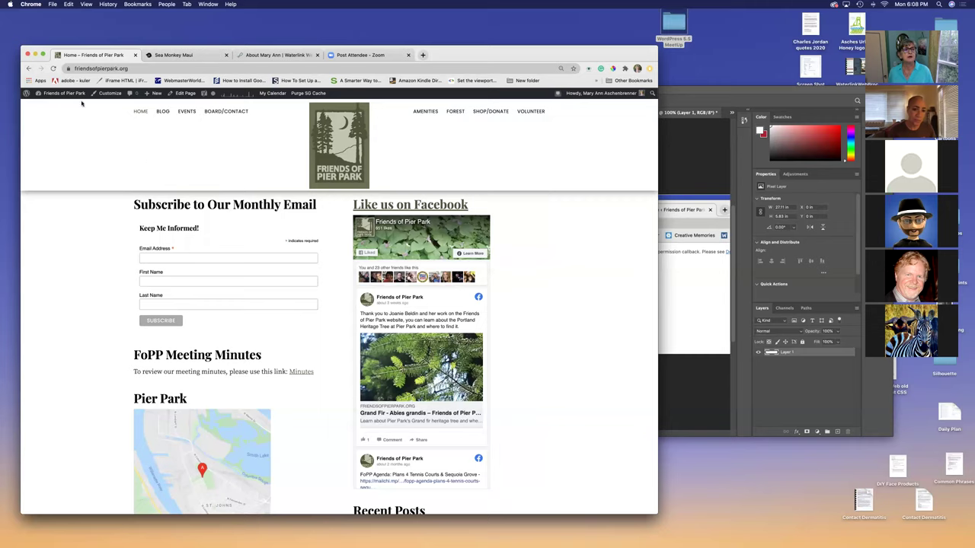
Step: Return to the Friends of Pier Park dashboard and open the theme Customizer
mouse_move(68, 94)
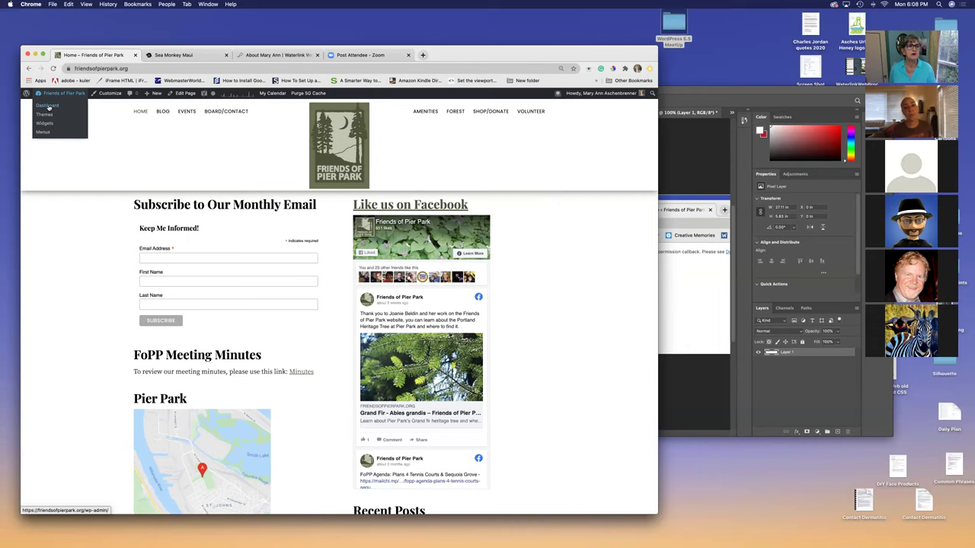
click(48, 106)
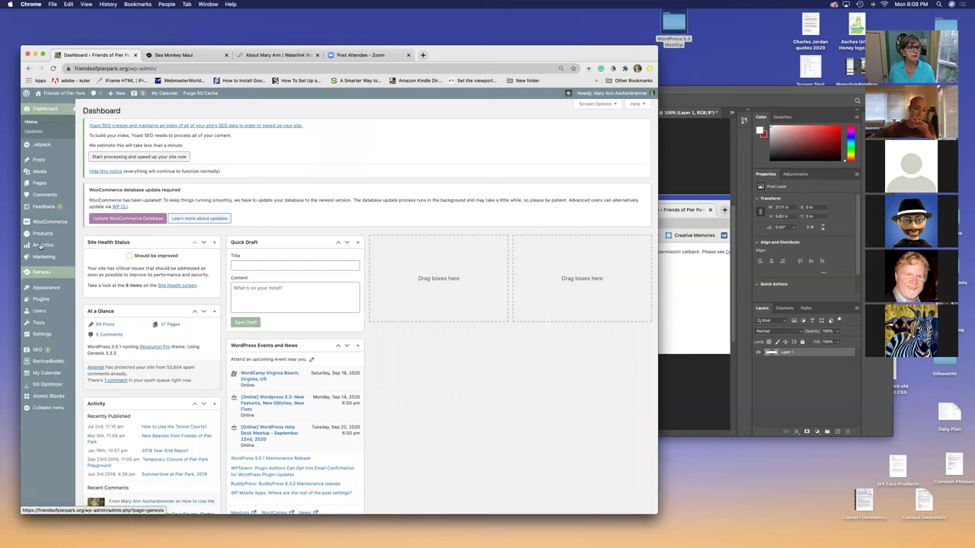
mouse_move(48, 288)
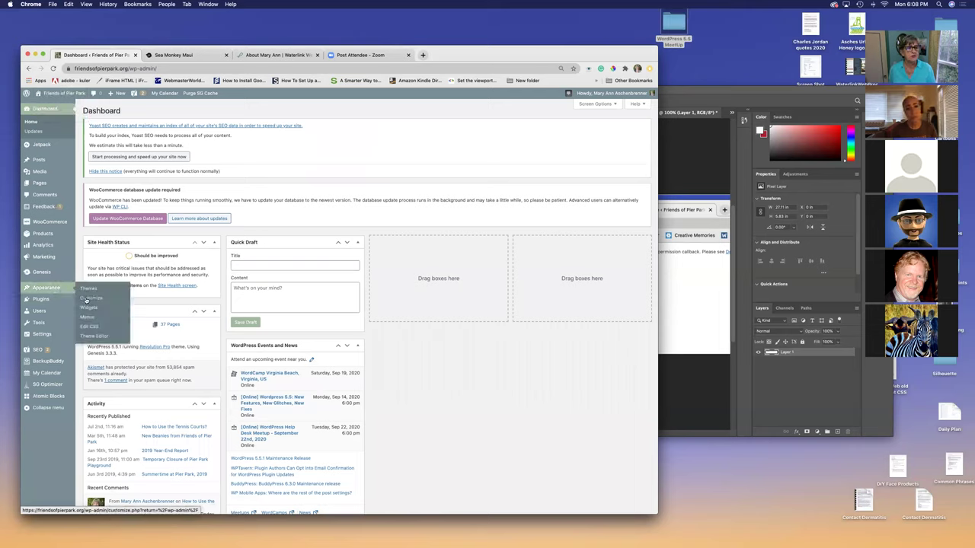
click(86, 299)
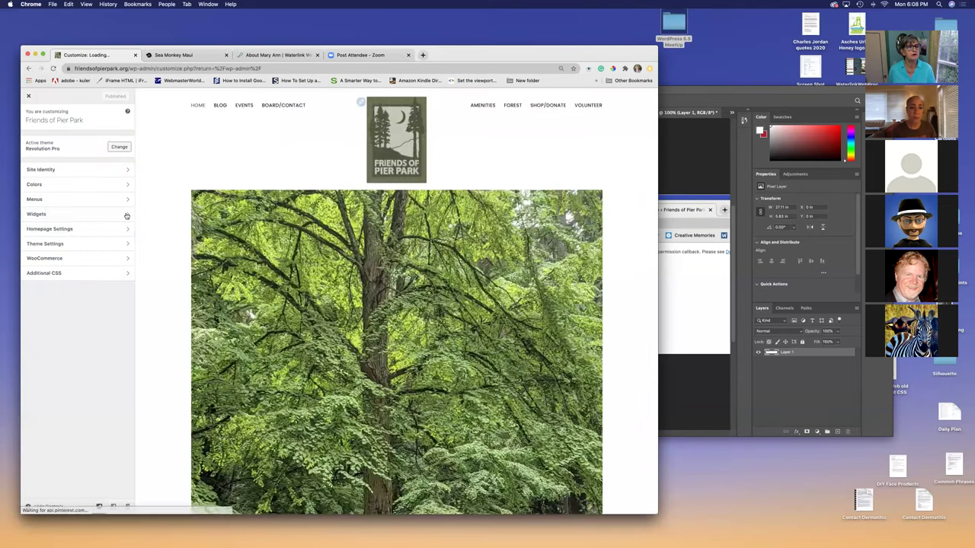
Step: Expand the "Subscribe to Our Monthly Email" widget in Footer 1 and compare its Mailchimp code with the previewed form
click(126, 216)
click(125, 188)
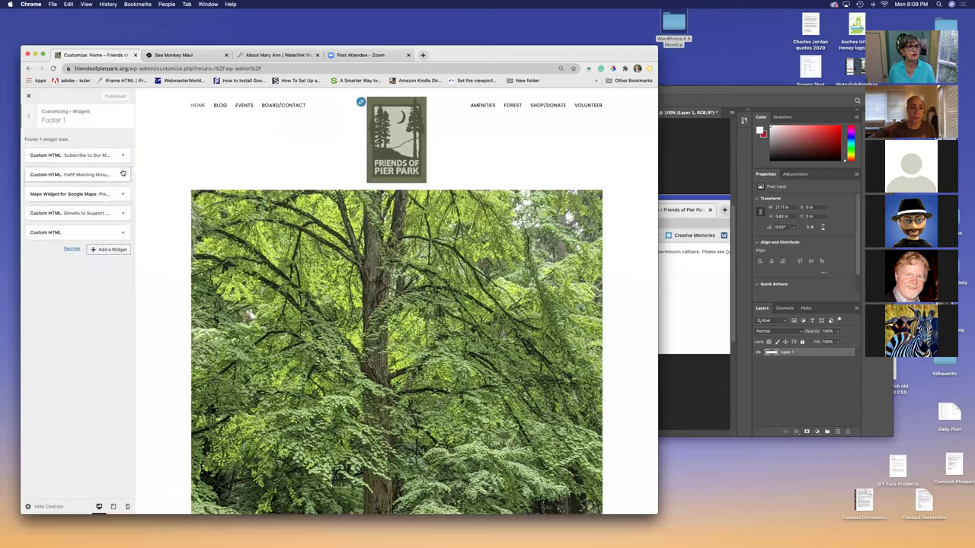
click(125, 155)
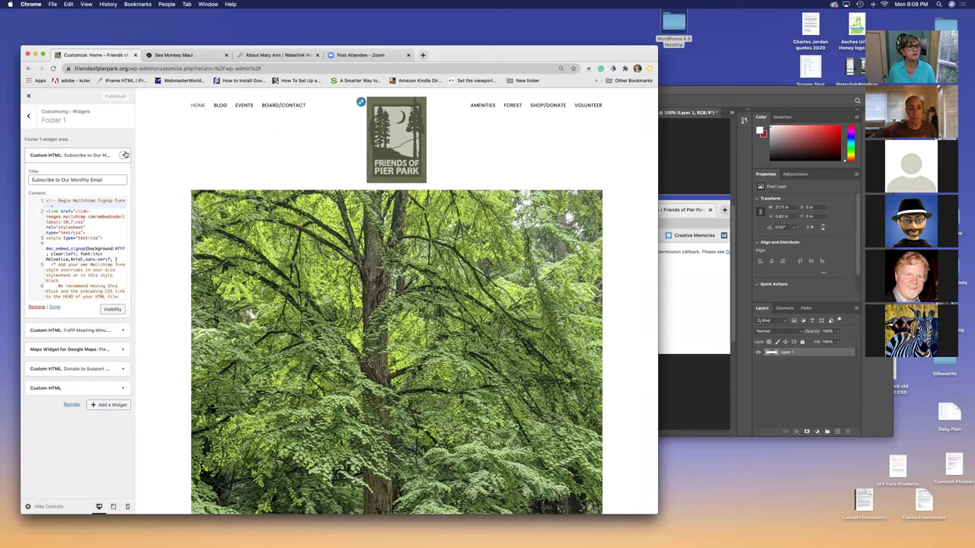
scroll(77, 271, down, 5)
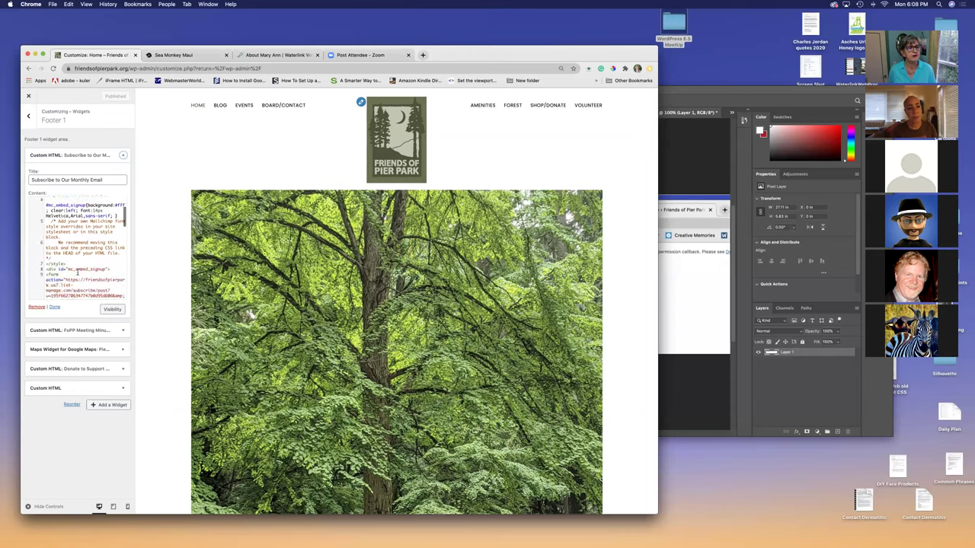
scroll(77, 272, down, 15)
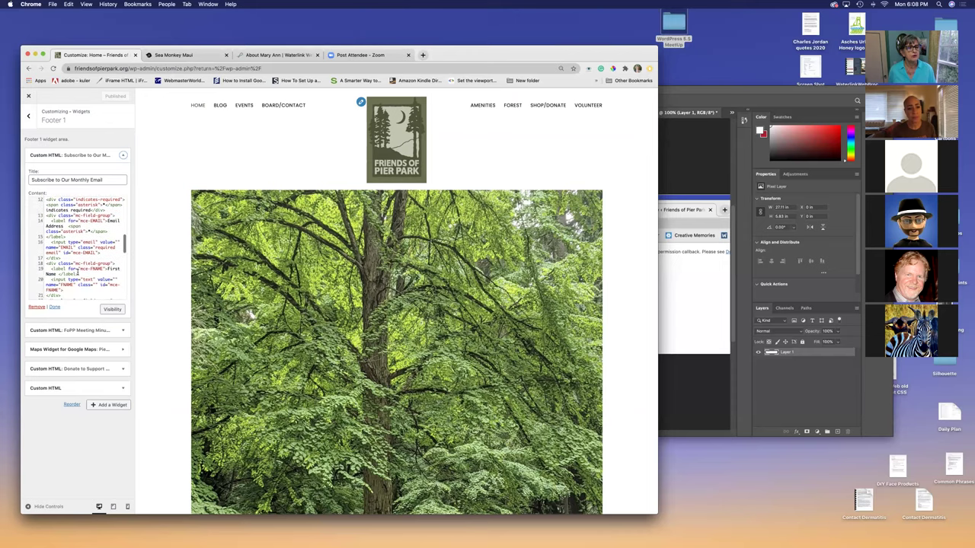
scroll(77, 271, down, 5)
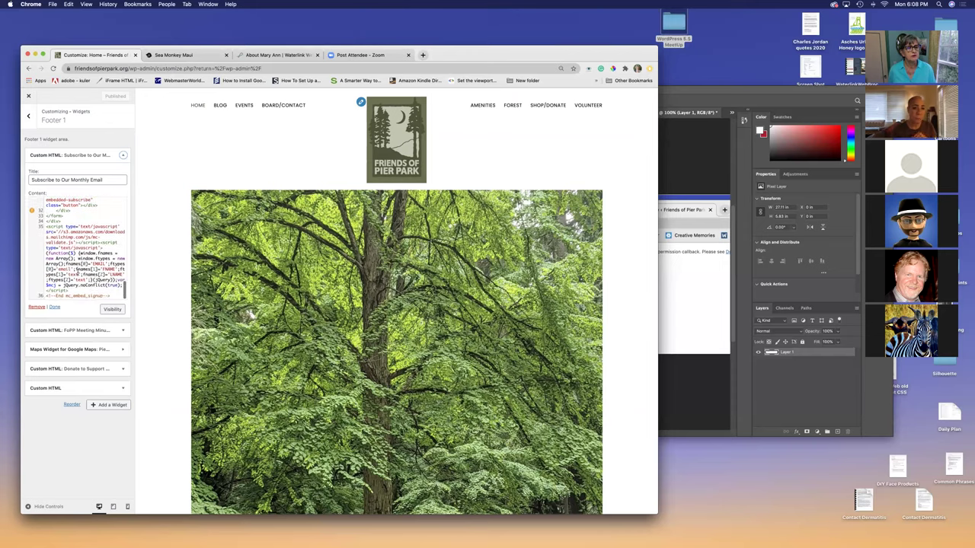
scroll(260, 304, down, 20)
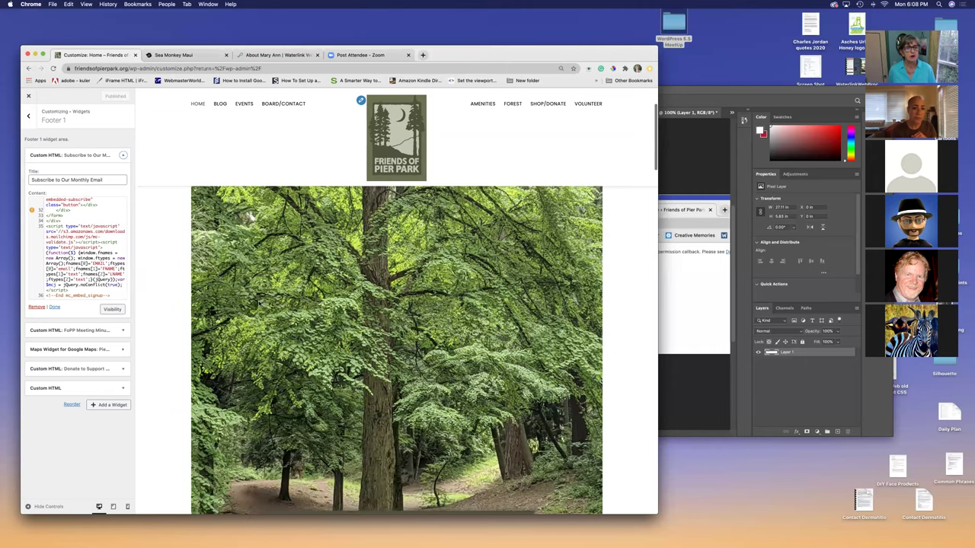
scroll(263, 312, up, 2)
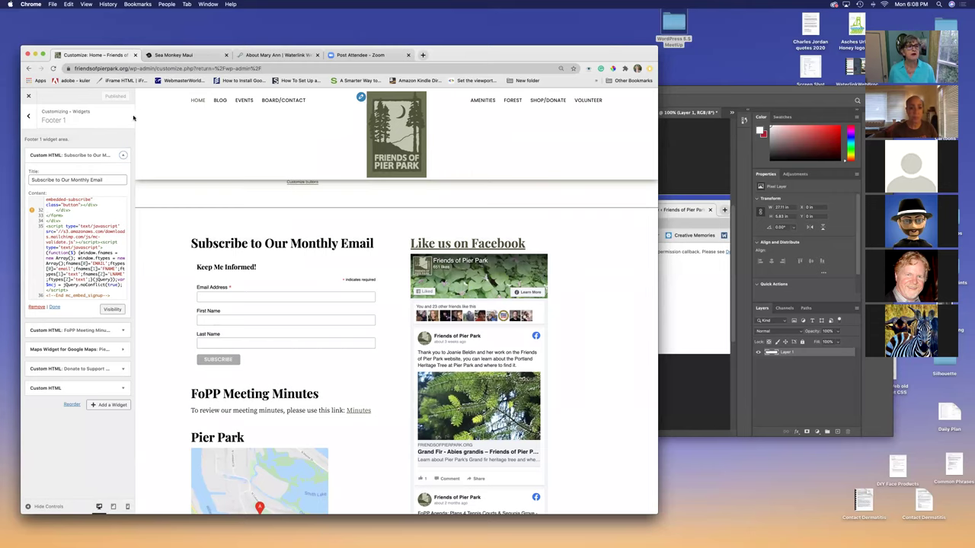
Step: Close the Customizer and visit the live site again
click(29, 99)
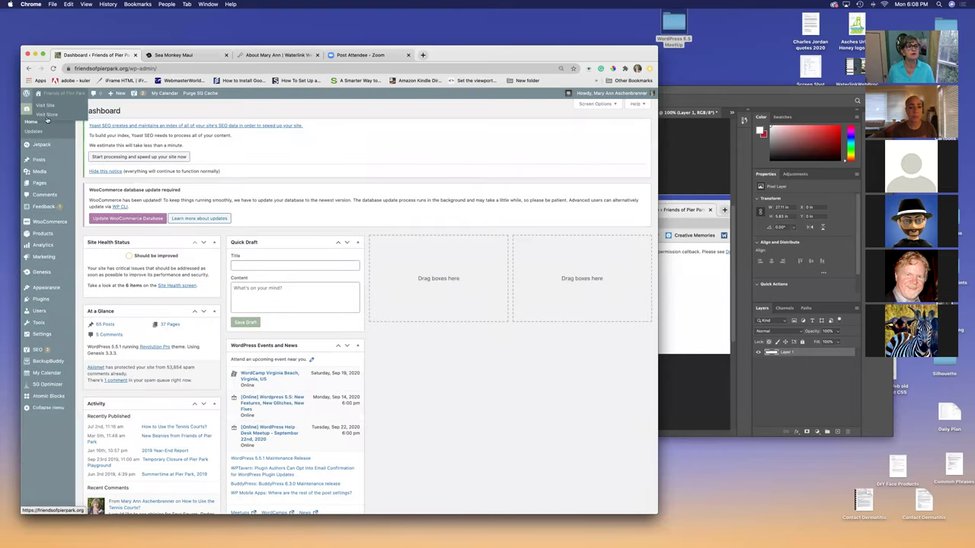
click(47, 105)
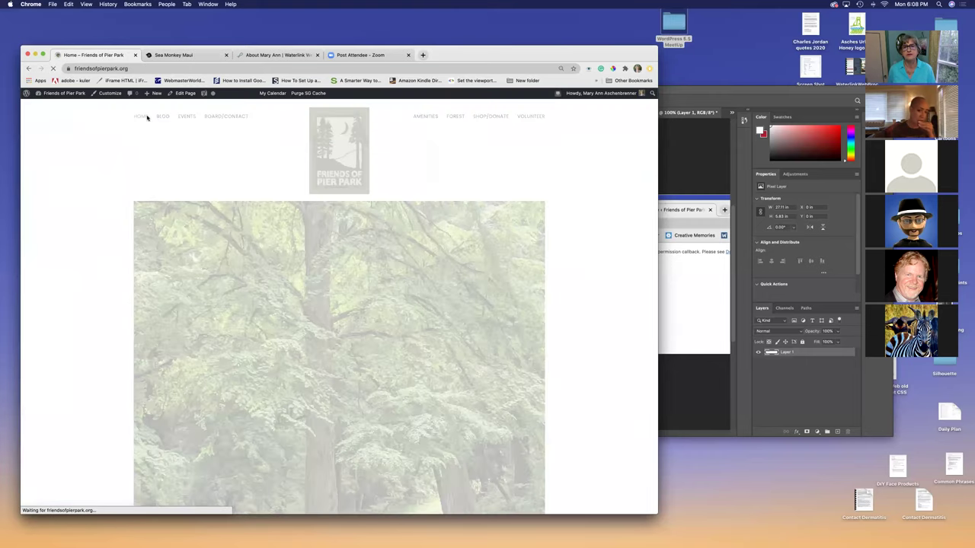
Step: Switch back to Photoshop and close the 2020-08-24 screenshot of the REST API notice
click(701, 173)
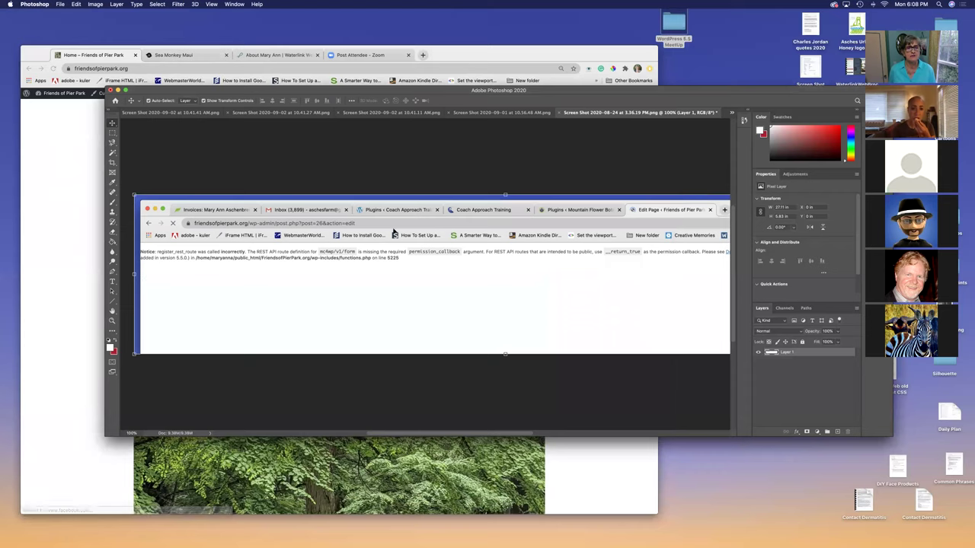
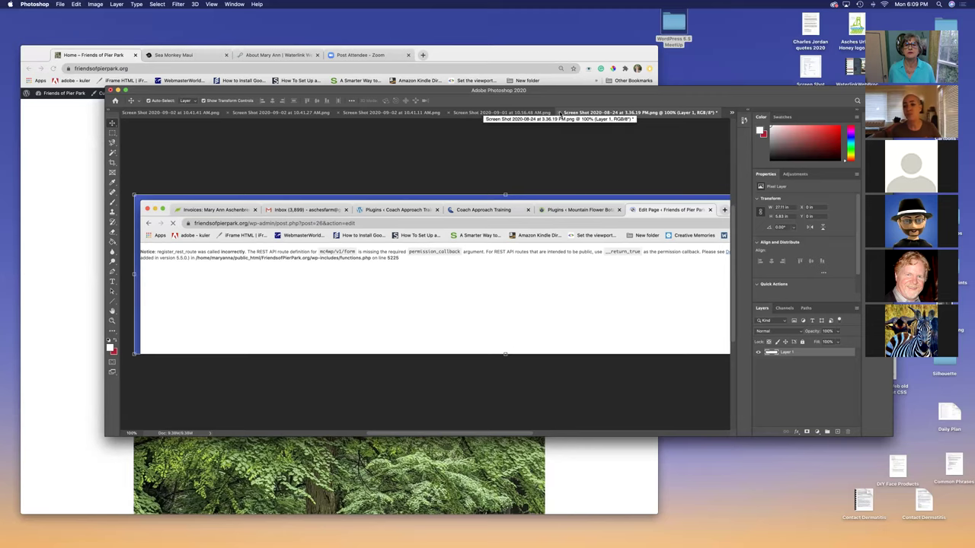
click(560, 113)
click(458, 177)
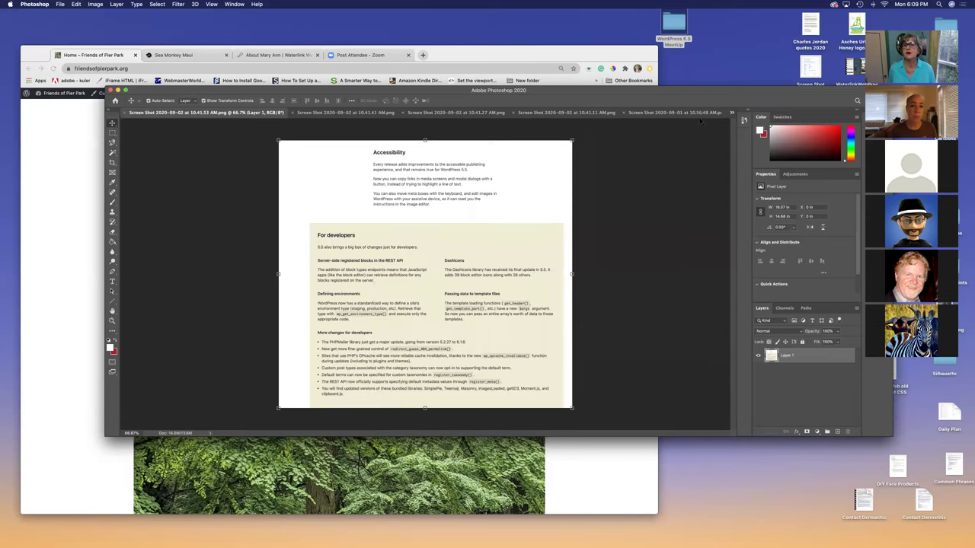
Step: Show the document Screen Shot 2020-09-01 at 10.56.48 AM.png and enlarge it to 100% to read its jQuery Migrate Helper warnings
click(732, 112)
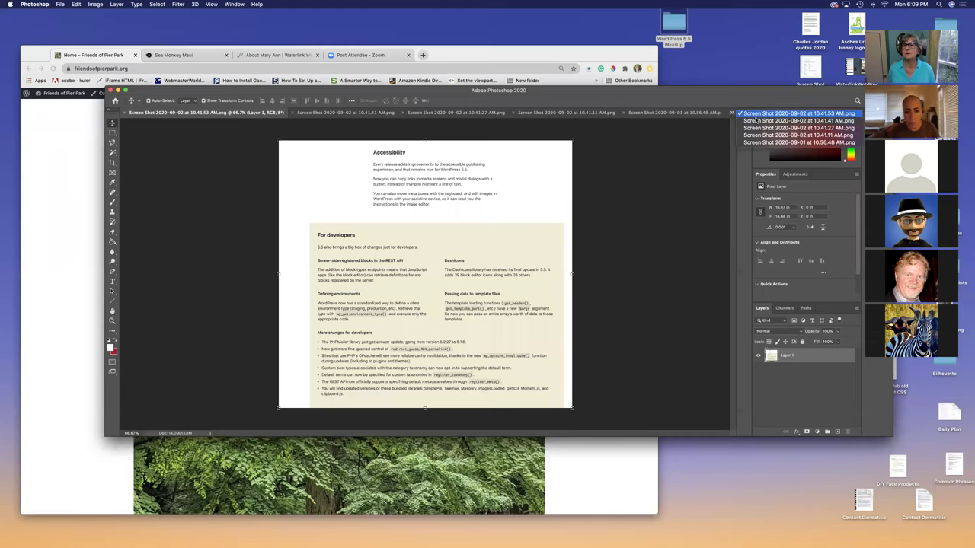
click(762, 143)
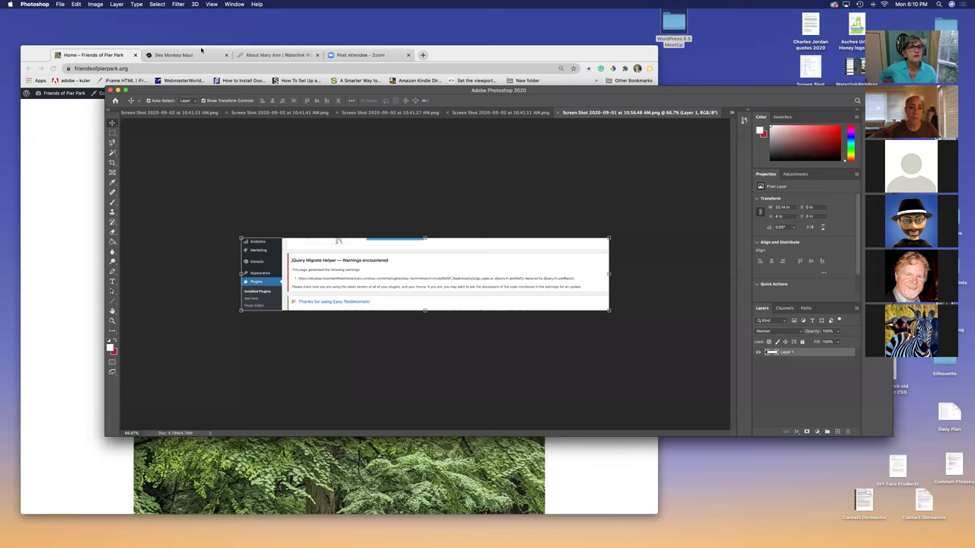
click(213, 7)
click(218, 63)
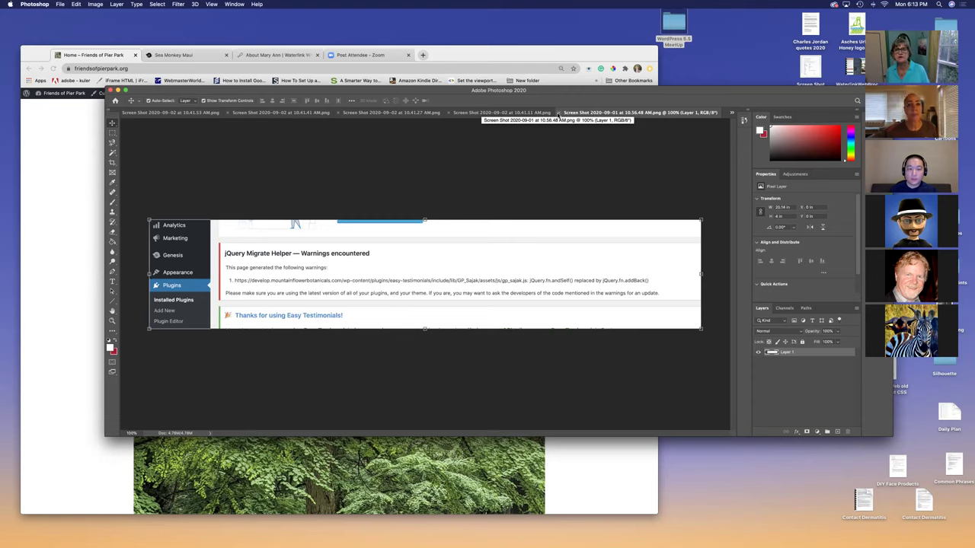
Step: Close the 2020-09-01 screenshot of the jQuery Migrate Helper warnings
click(731, 114)
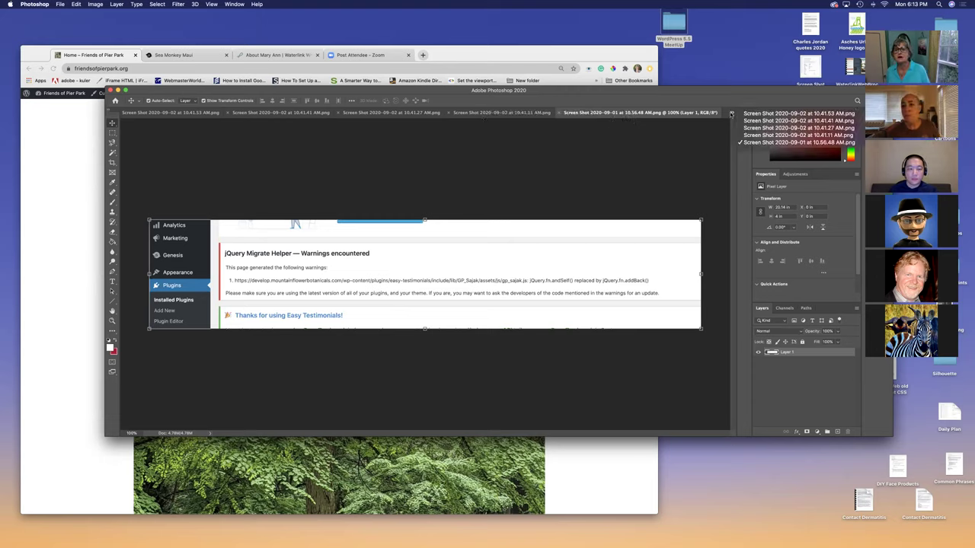
click(560, 114)
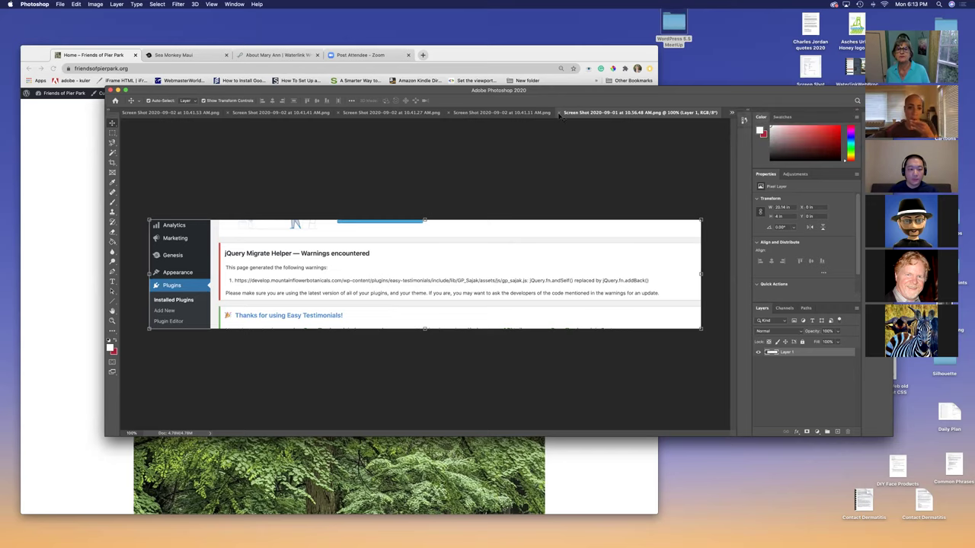
click(560, 114)
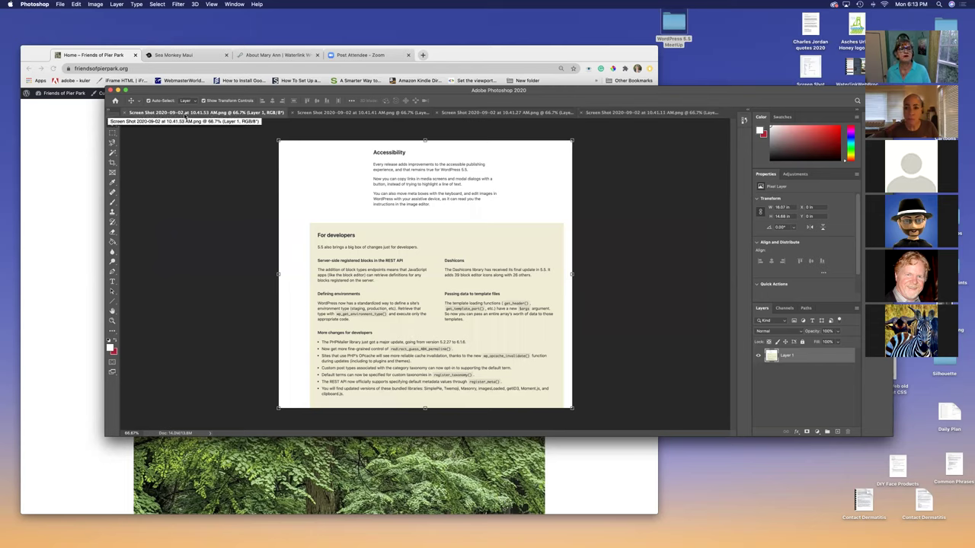
Step: Show the document Screen Shot 2020-09-02 at 10.41.11 AM.png with the WordPress 5.5.1 welcome page
click(695, 113)
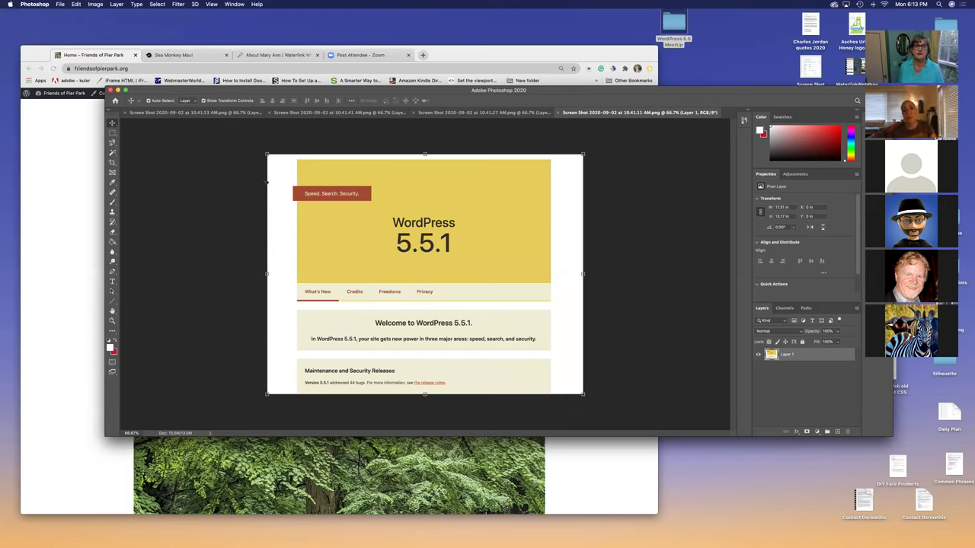
Step: Switch to Chrome's Sea Monkey Maui site and look over its home page from the boat header to the Instagram photo grid
click(180, 54)
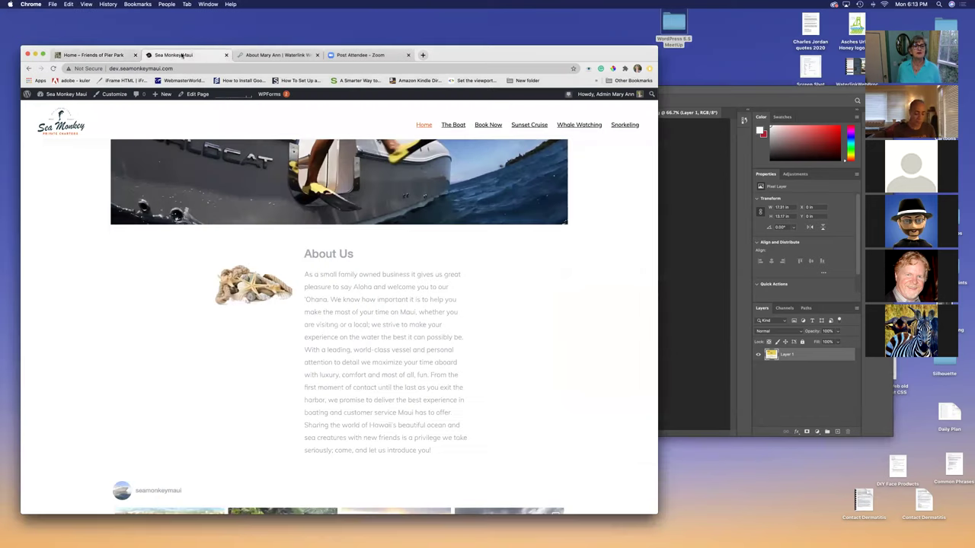
scroll(227, 151, up, 5)
scroll(227, 151, up, 10)
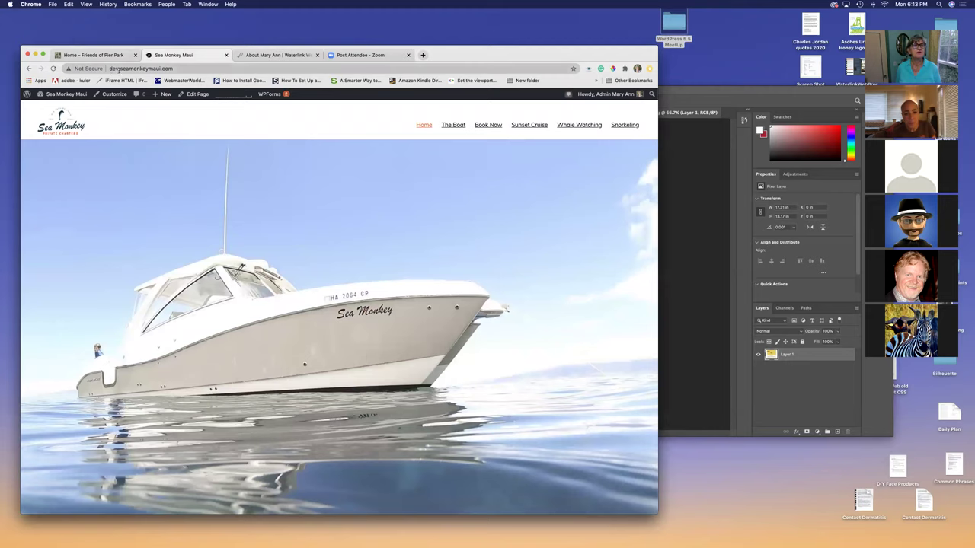
scroll(265, 215, down, 6)
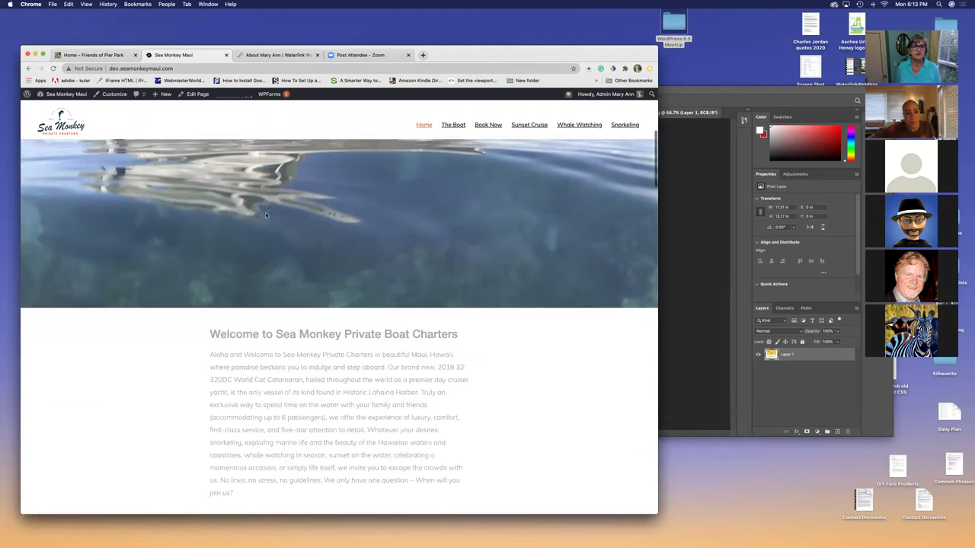
scroll(265, 215, down, 10)
scroll(266, 215, up, 15)
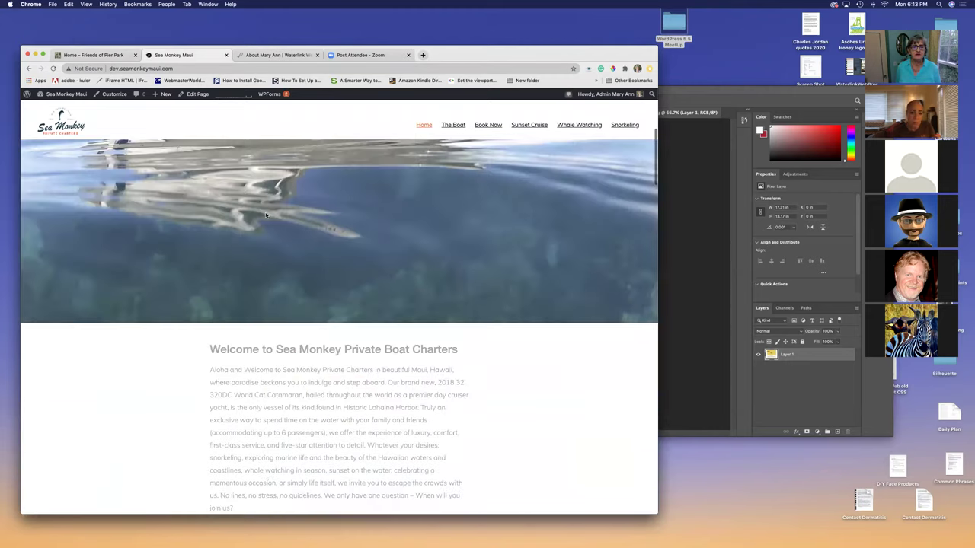
scroll(266, 216, up, 5)
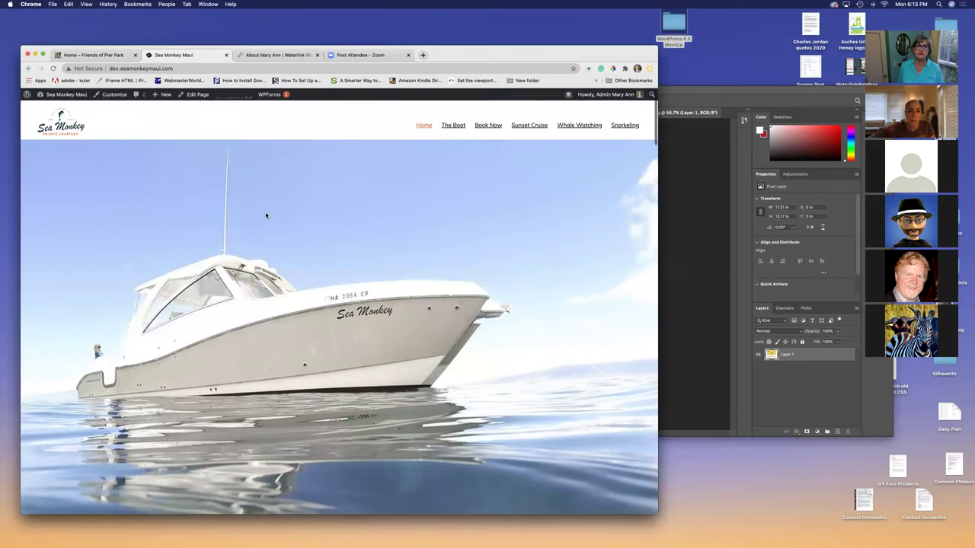
scroll(266, 215, down, 10)
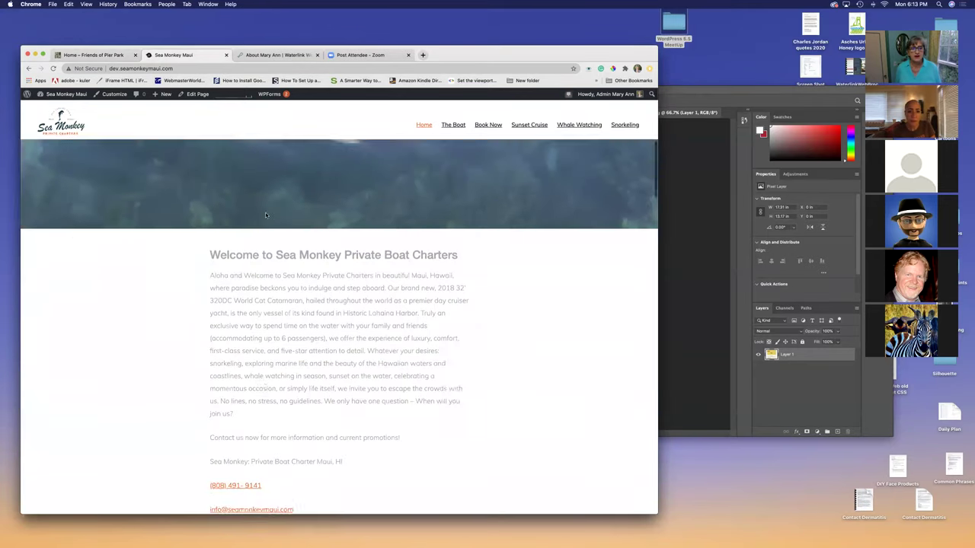
scroll(266, 215, down, 10)
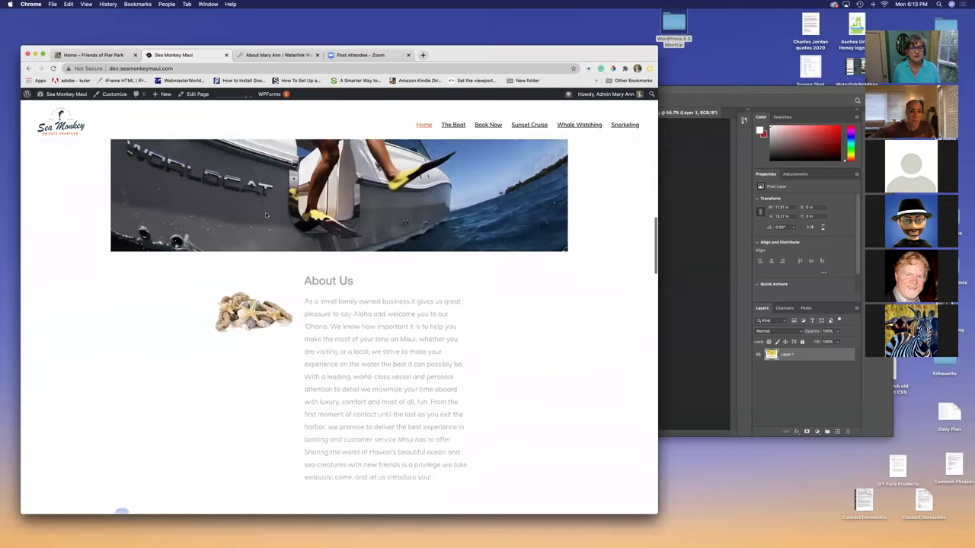
scroll(266, 216, down, 4)
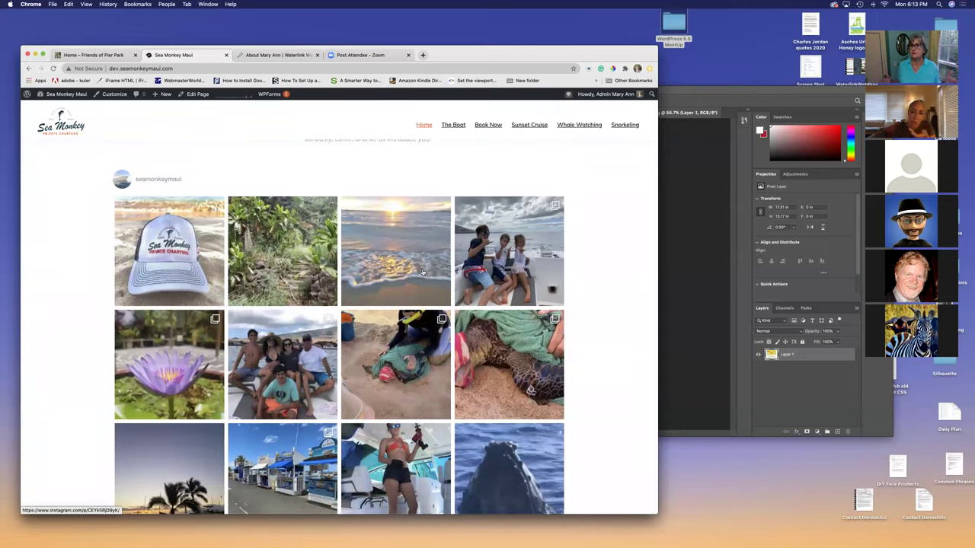
scroll(423, 272, up, 6)
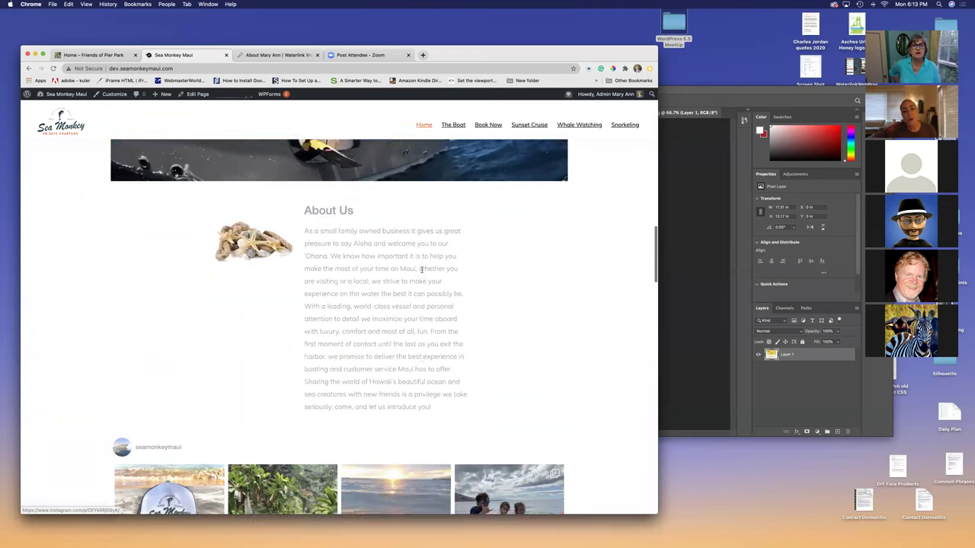
scroll(421, 273, up, 10)
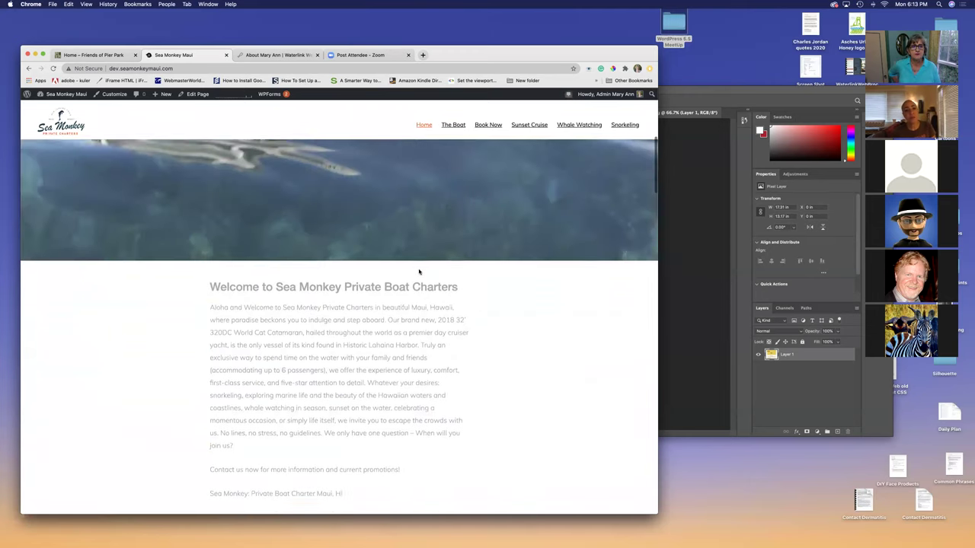
scroll(243, 321, up, 5)
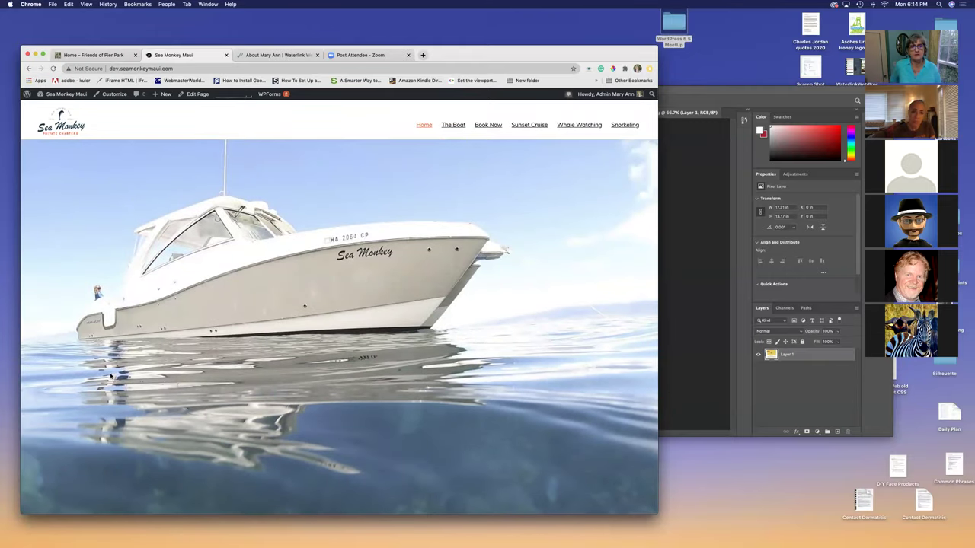
Step: Review the home page's welcome text, official video and About Us section down to the start of the Instagram feed
scroll(110, 376, down, 5)
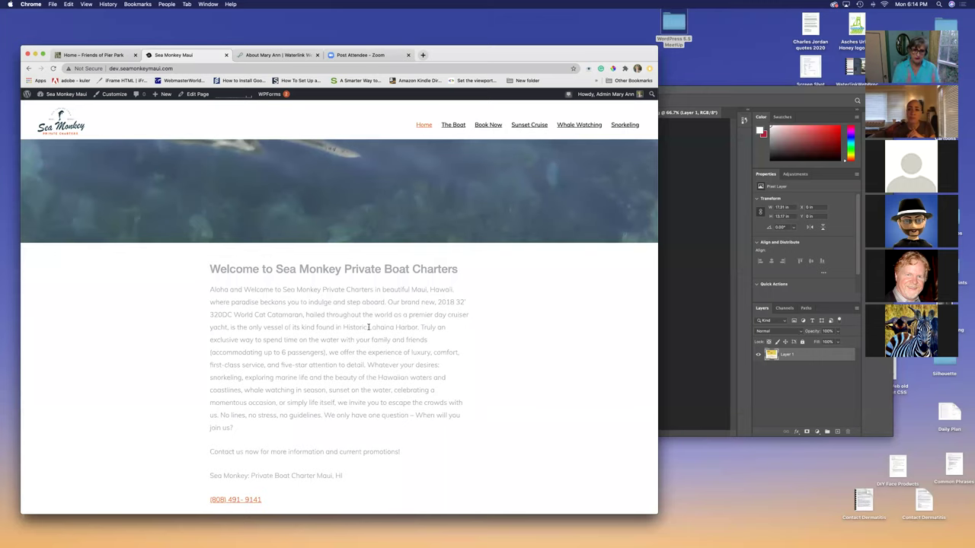
scroll(353, 326, down, 5)
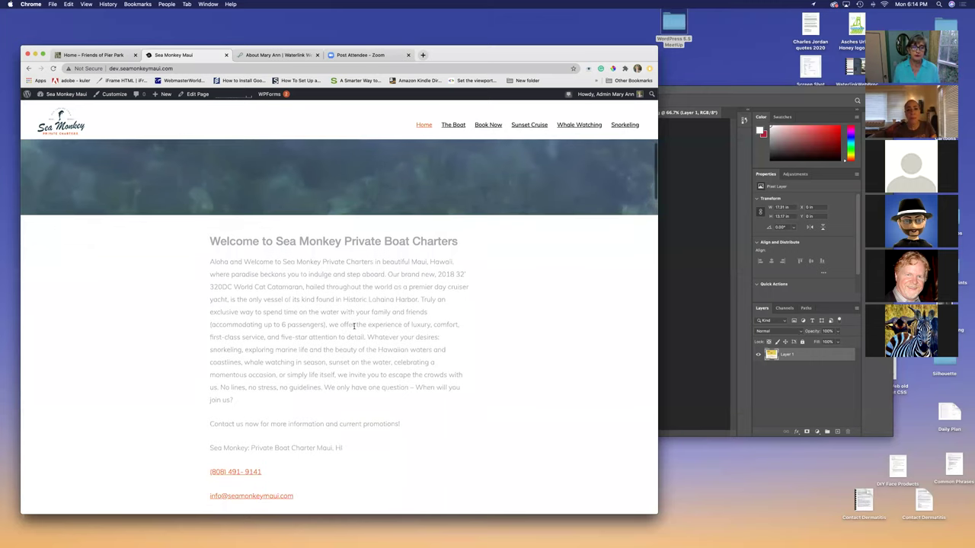
scroll(353, 329, down, 8)
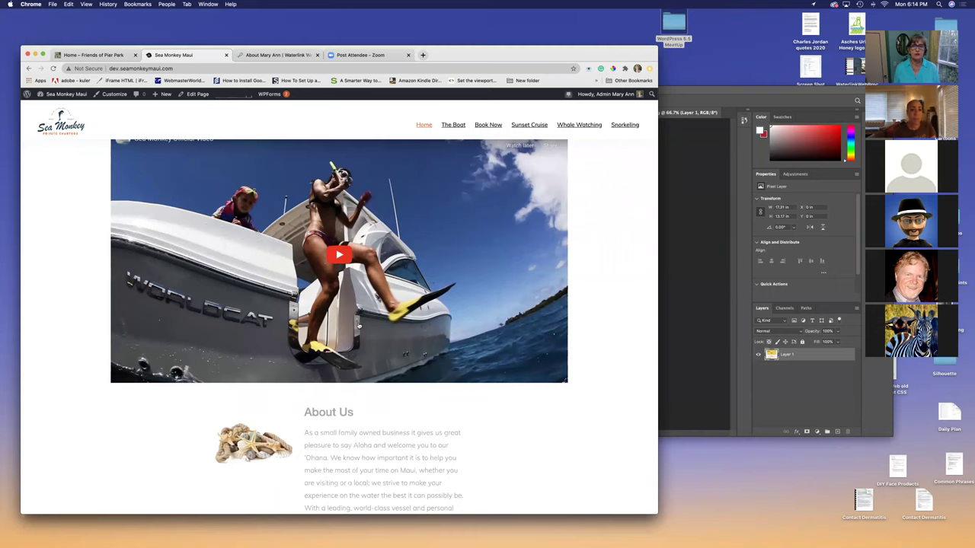
scroll(358, 326, down, 5)
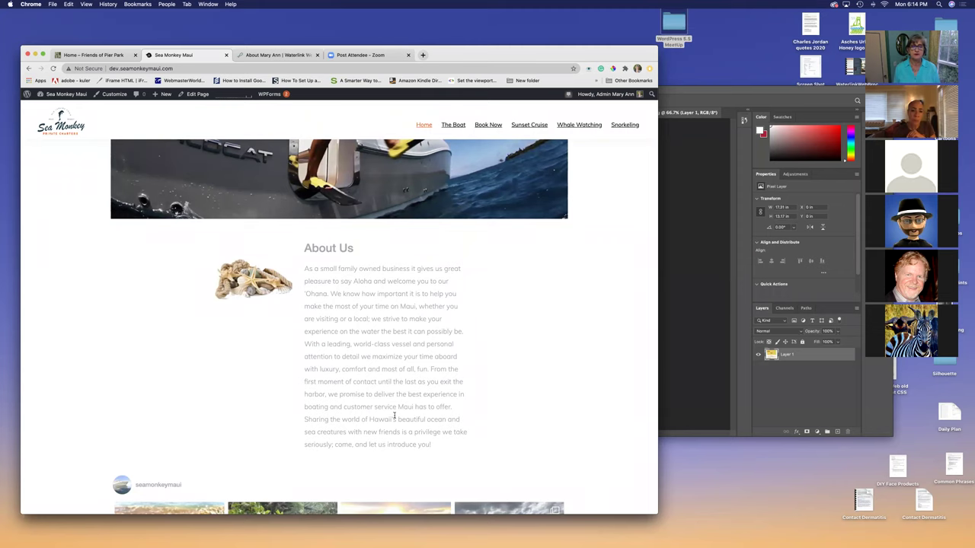
scroll(393, 417, down, 4)
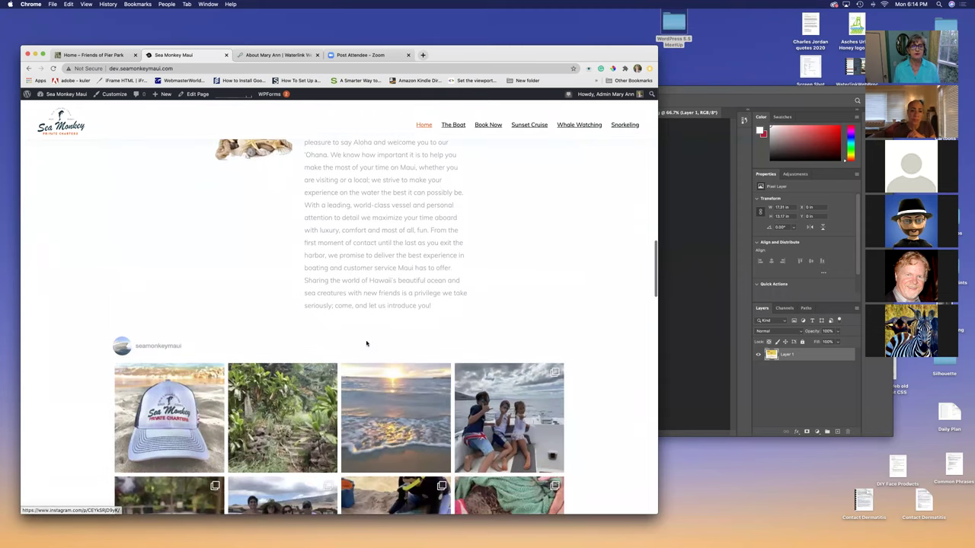
scroll(367, 344, up, 7)
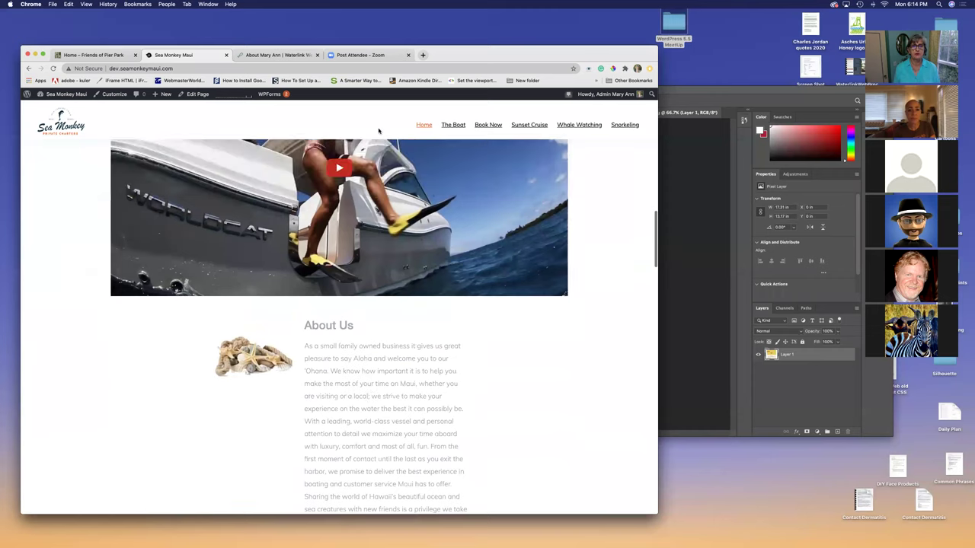
scroll(378, 335, down, 8)
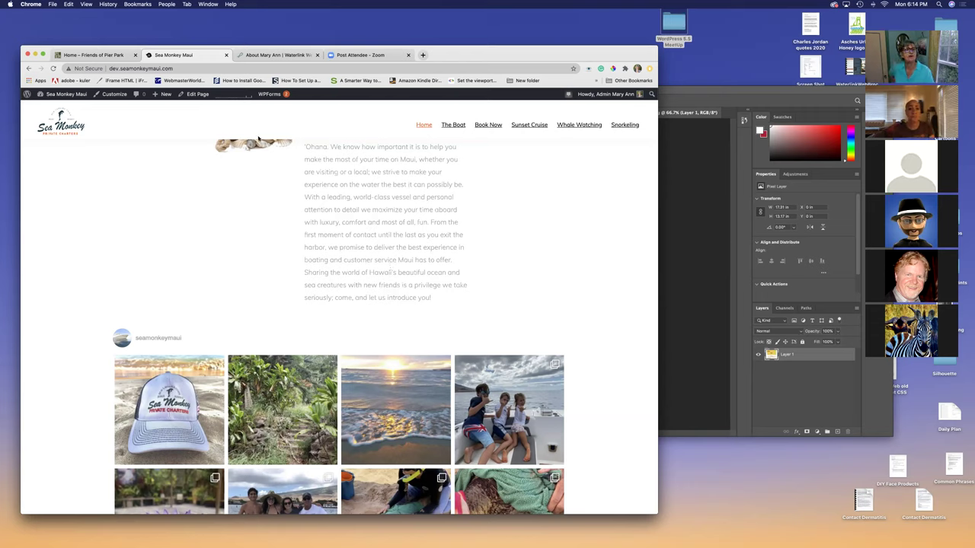
Step: Open the Home page in the block editor and select the Instagram Feed block below the About Us text
click(198, 93)
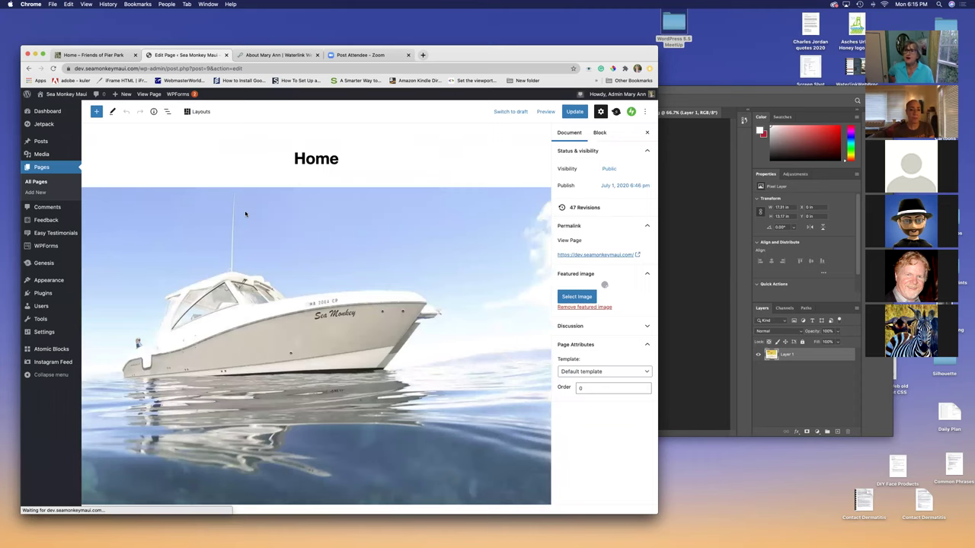
scroll(246, 214, down, 5)
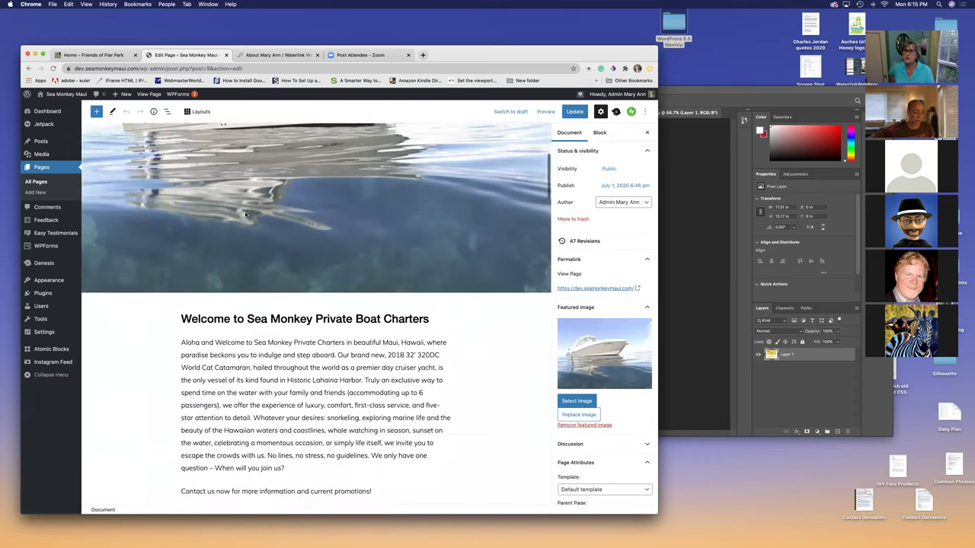
scroll(245, 214, down, 5)
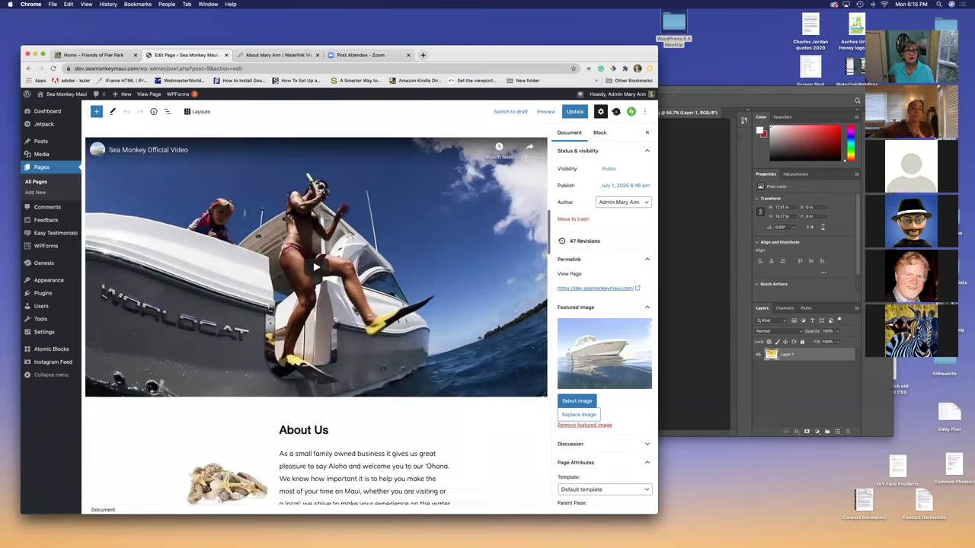
scroll(309, 189, down, 10)
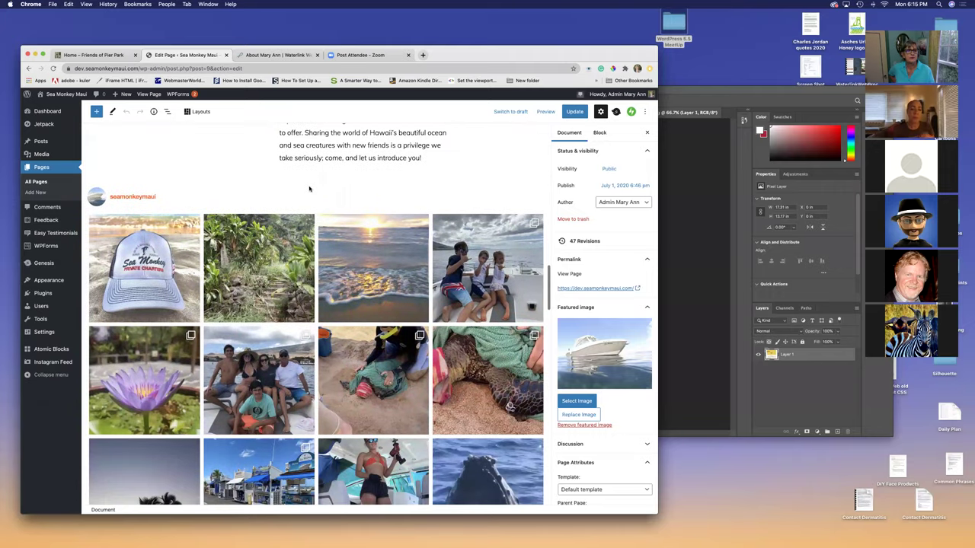
click(270, 211)
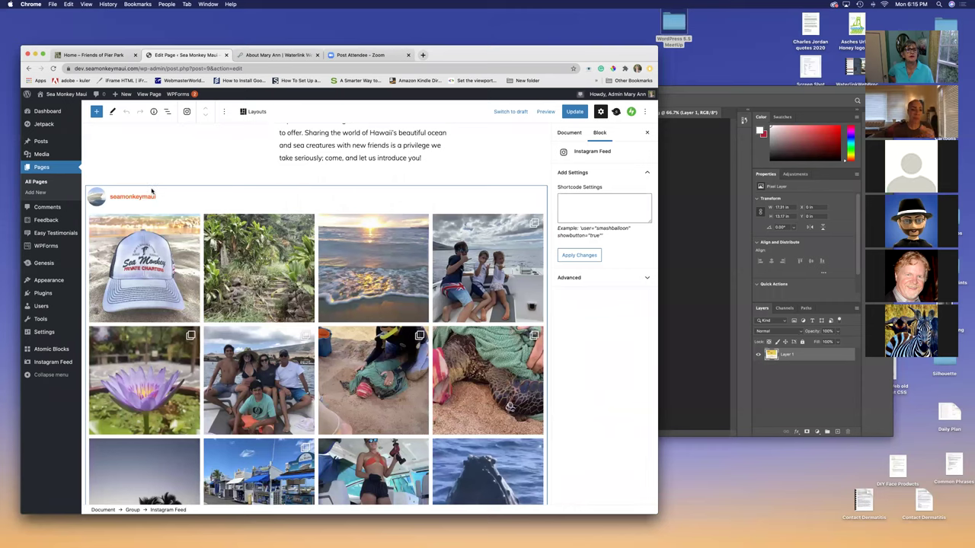
click(442, 160)
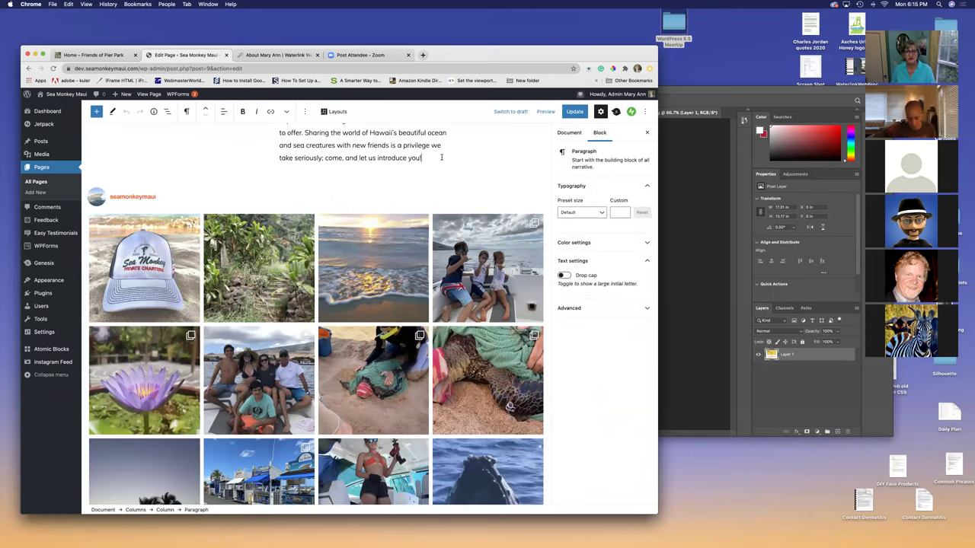
click(266, 212)
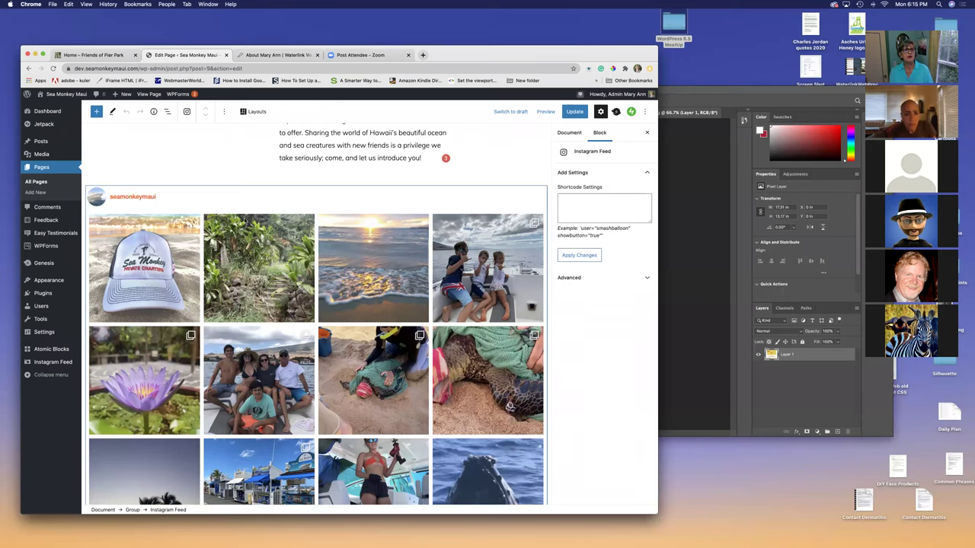
Step: Search the block library for "group", and close the library without inserting a block
click(96, 112)
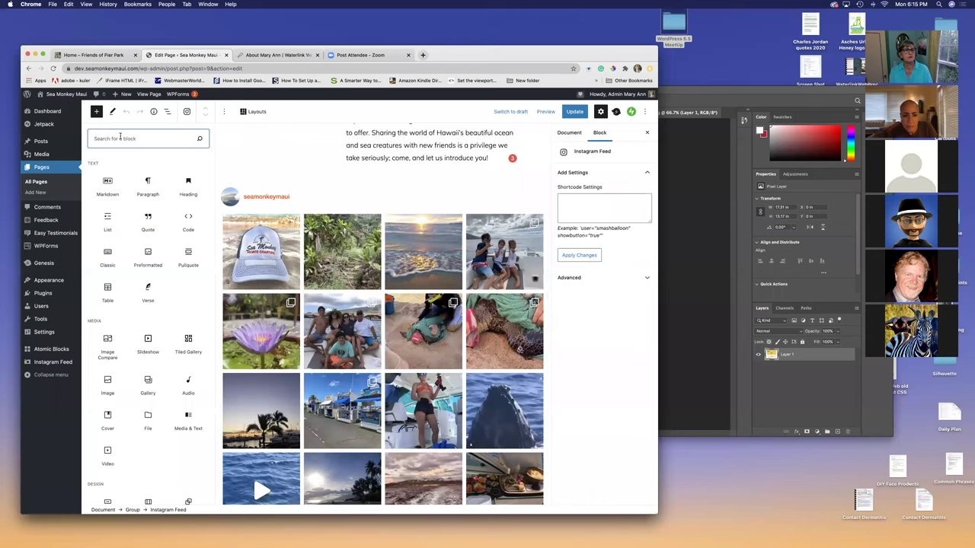
text(group)
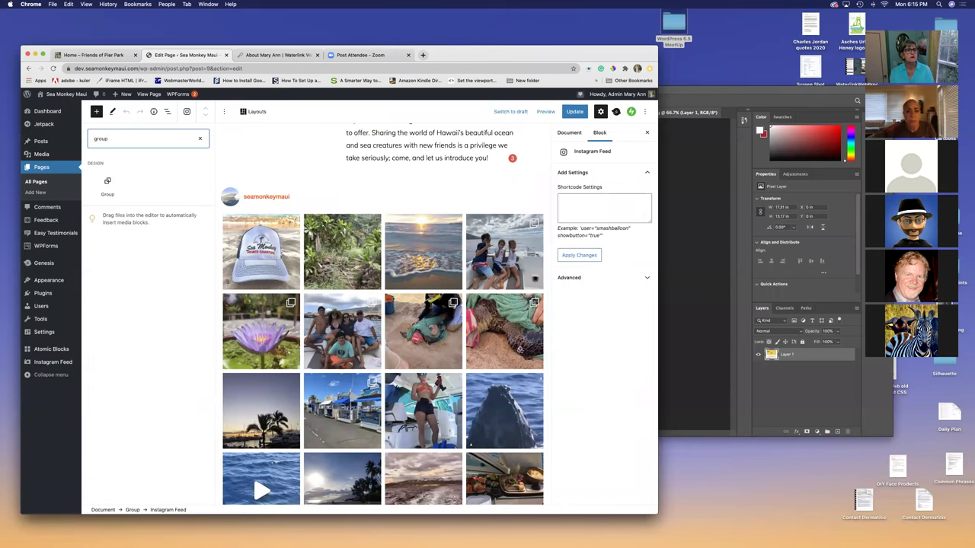
mouse_move(98, 189)
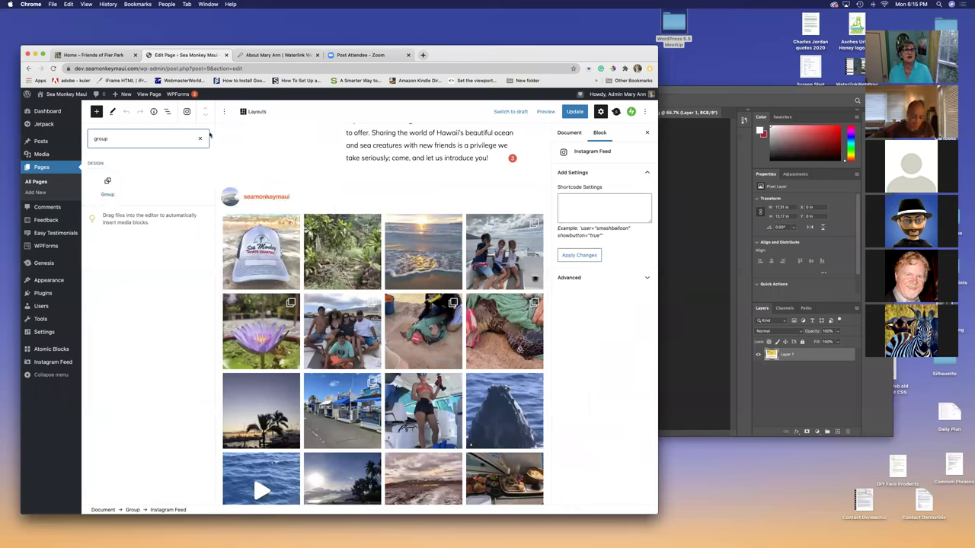
click(295, 252)
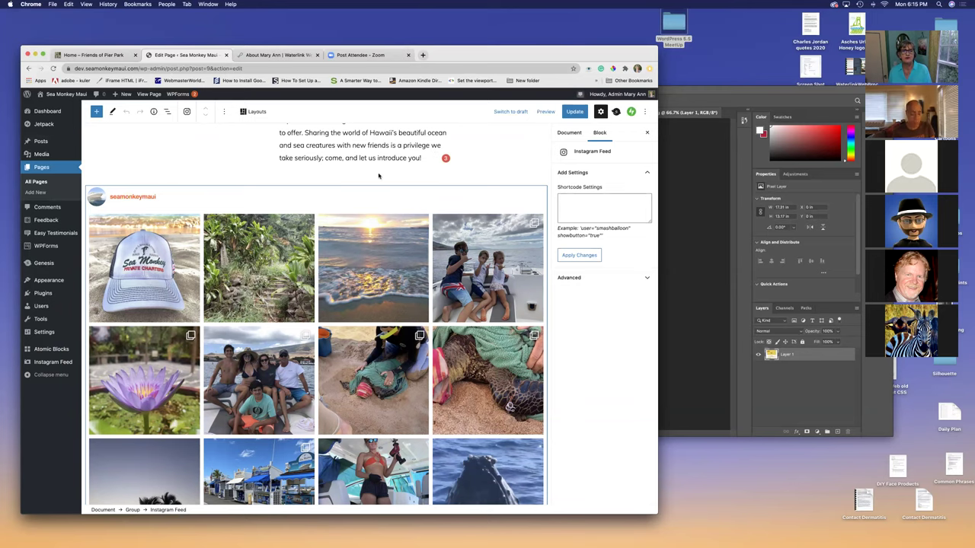
Step: Examine the Instagram Feed block and the sections above and below it, and deselect the block
scroll(379, 176, down, 10)
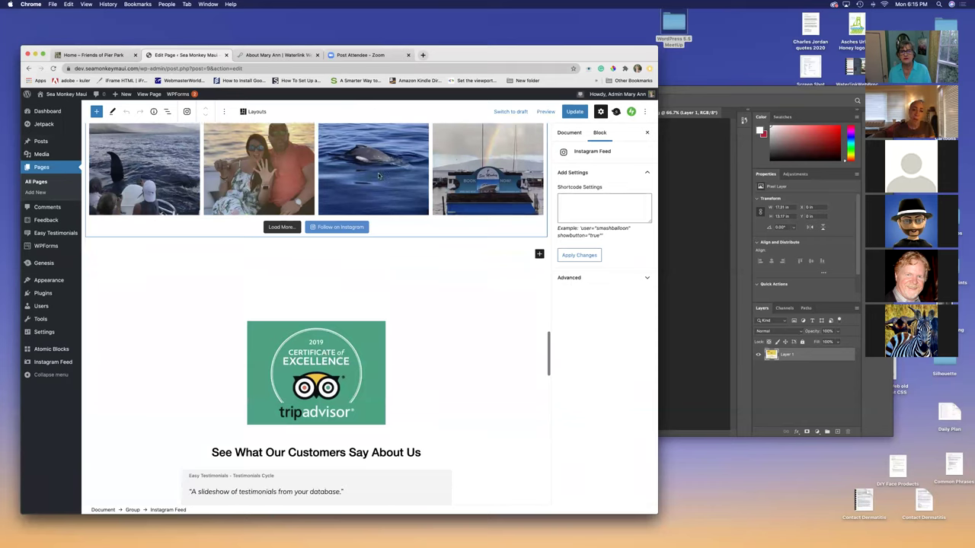
scroll(379, 176, up, 5)
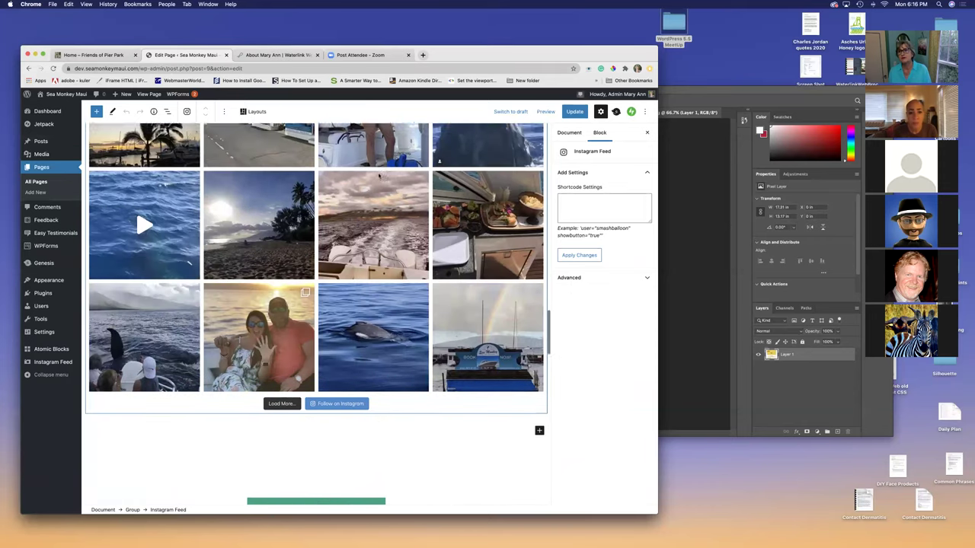
scroll(378, 176, up, 15)
scroll(378, 176, up, 1)
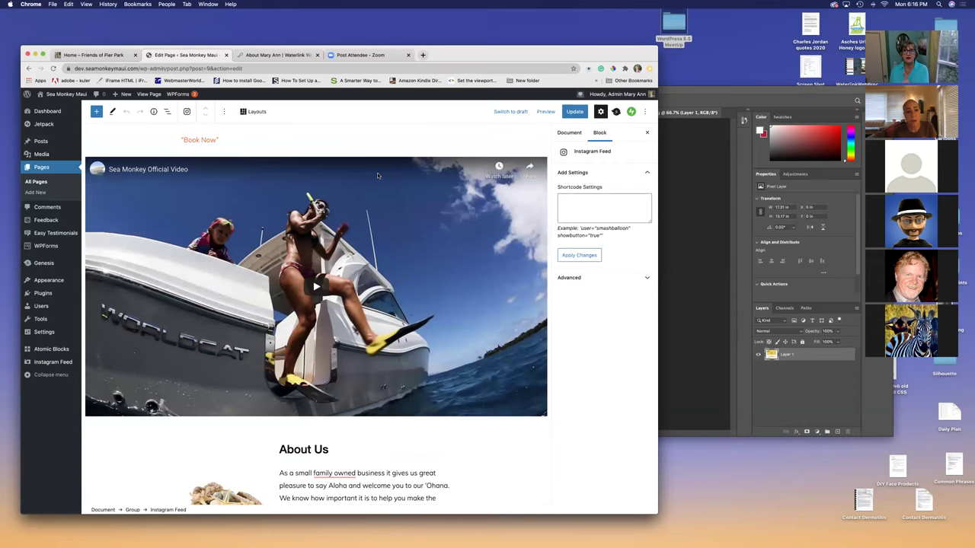
scroll(378, 176, down, 15)
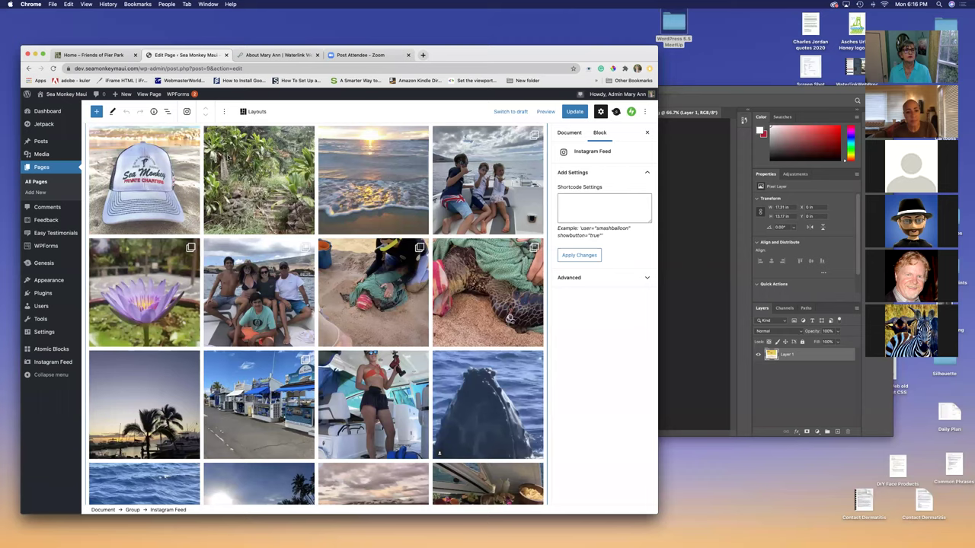
scroll(212, 185, up, 3)
click(213, 185)
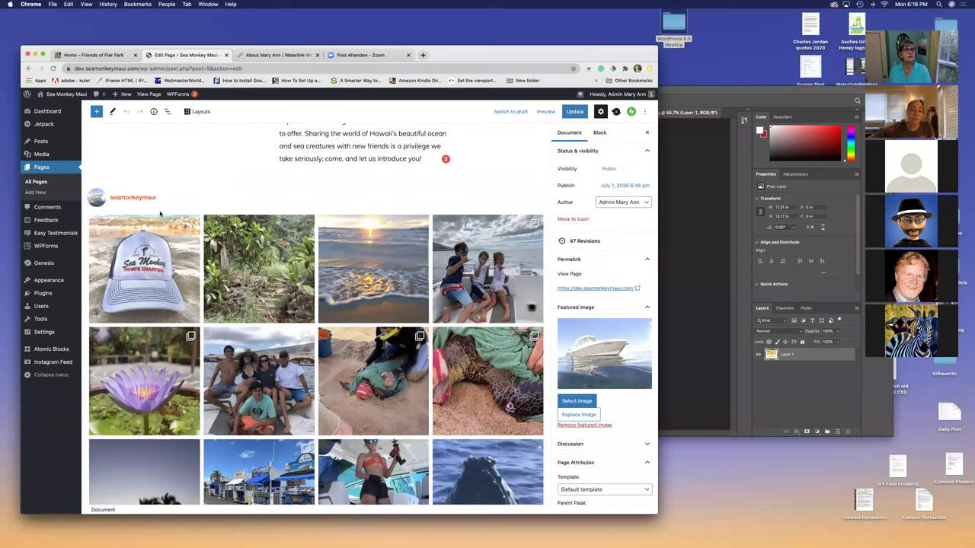
Step: Select the Instagram Feed block to examine its block controls and settings, and deselect it
click(196, 198)
click(189, 203)
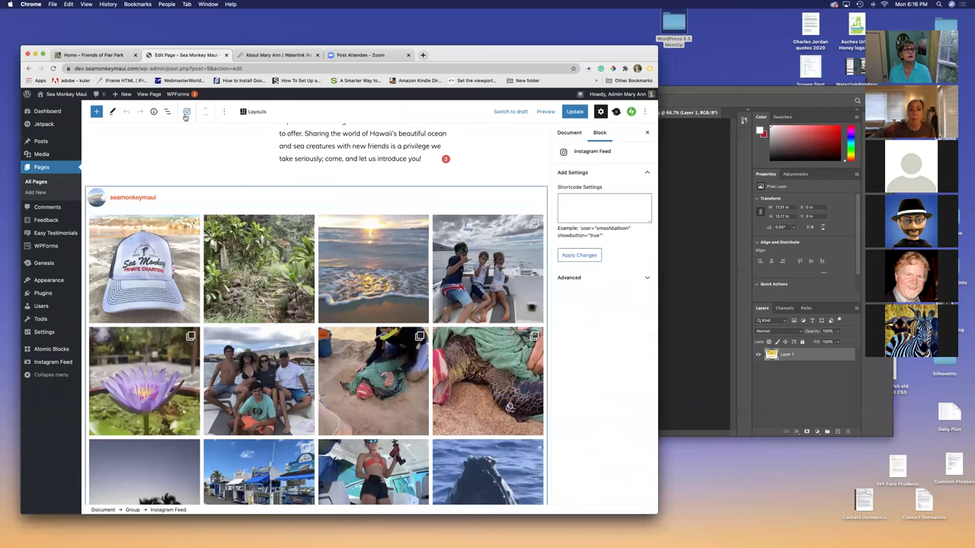
click(129, 178)
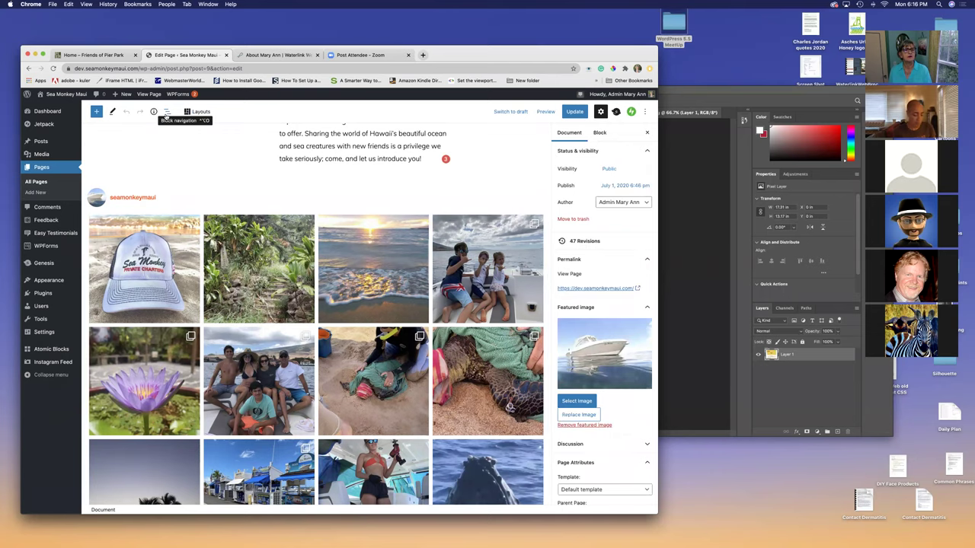
click(289, 56)
scroll(266, 111, down, 1)
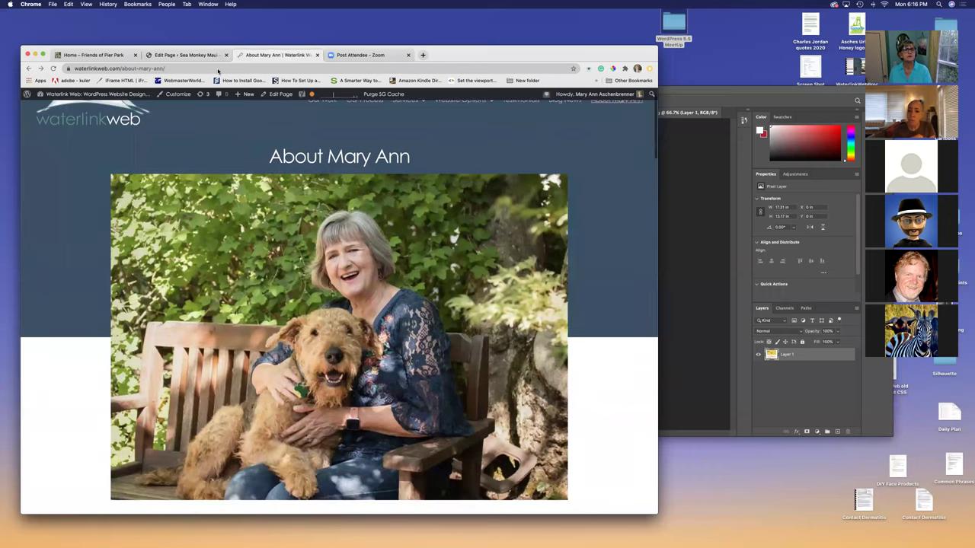
click(185, 55)
Step: Check the Instagram Feed block's alignment options again, deselect it, and look over the feed and the About Us section above
scroll(152, 229, up, 2)
click(130, 203)
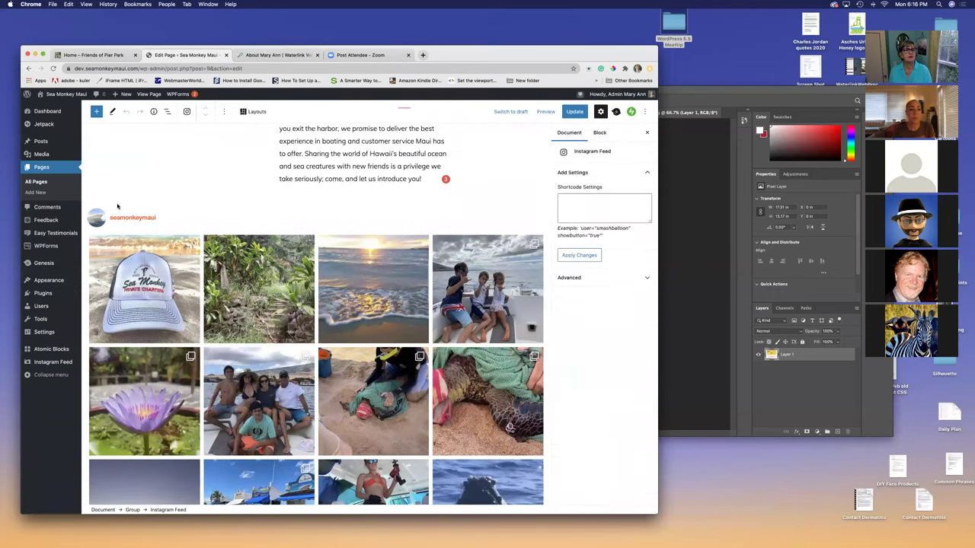
click(137, 214)
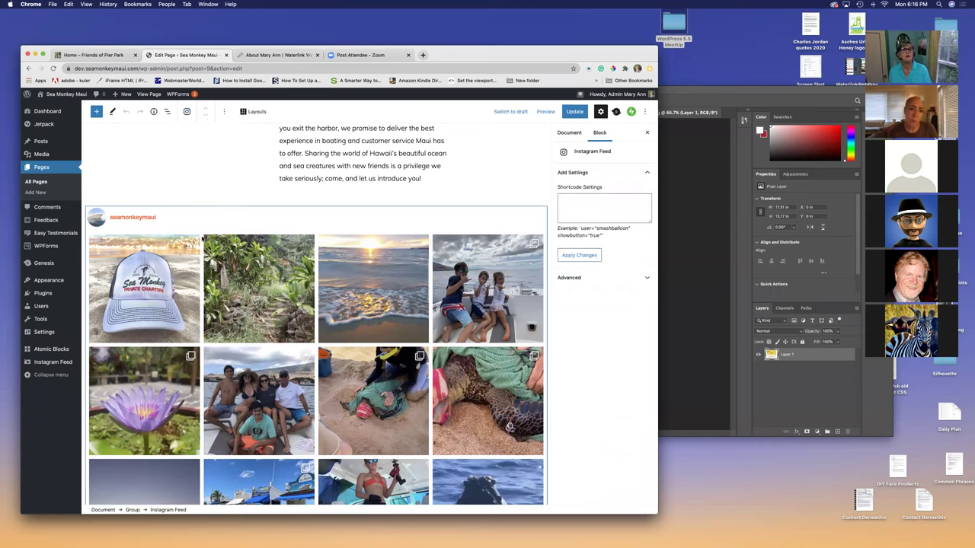
click(204, 203)
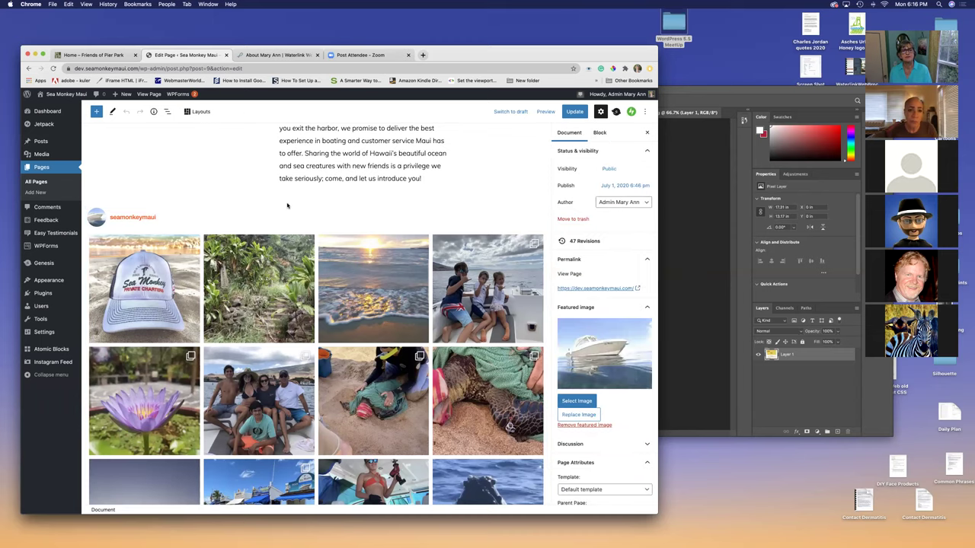
scroll(286, 205, down, 5)
scroll(287, 205, up, 2)
scroll(287, 204, up, 3)
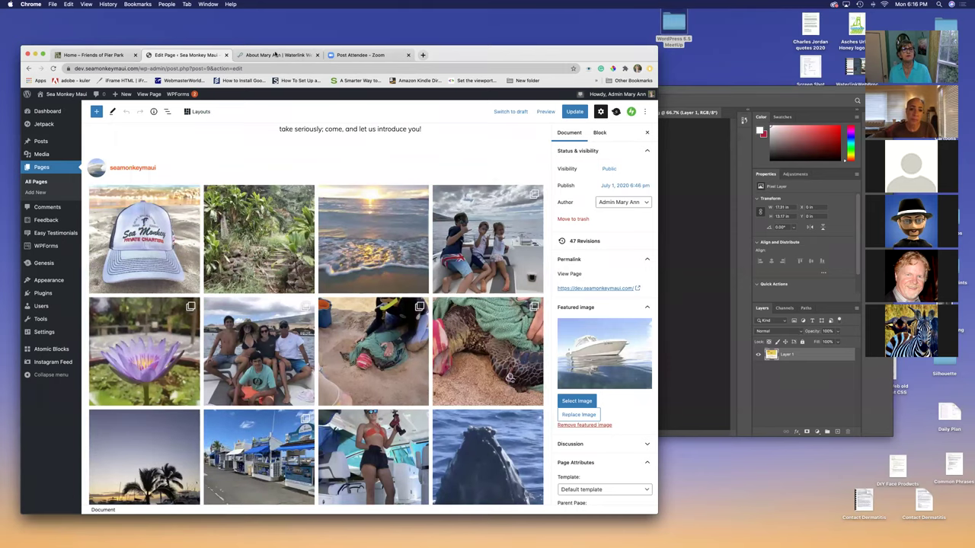
scroll(416, 157, up, 2)
scroll(457, 152, up, 5)
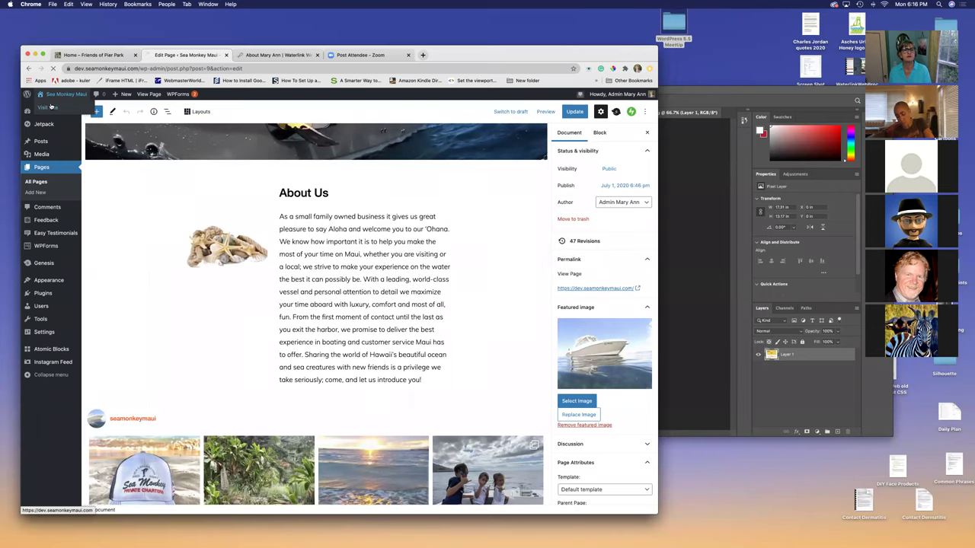
Step: Visit the live Sea Monkey Maui site and open its Snorkeling page in the block editor
click(50, 107)
click(625, 125)
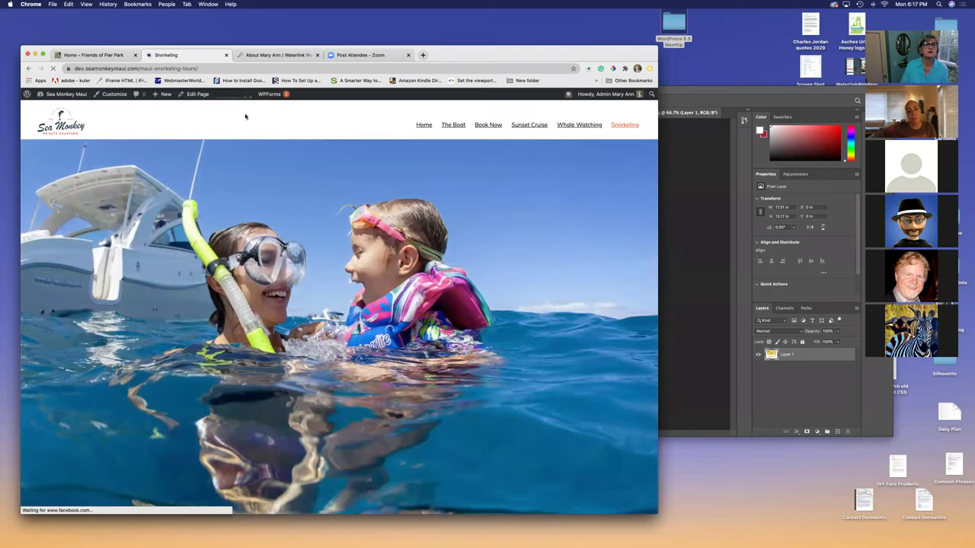
click(192, 95)
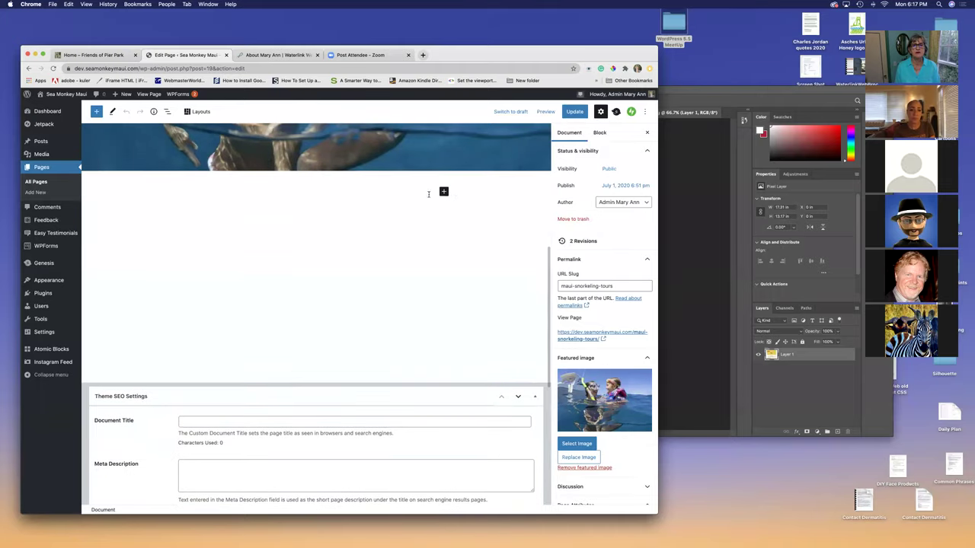
Step: Insert a Group block below the Snorkeling page's banner image and set its alignment to full width
click(444, 192)
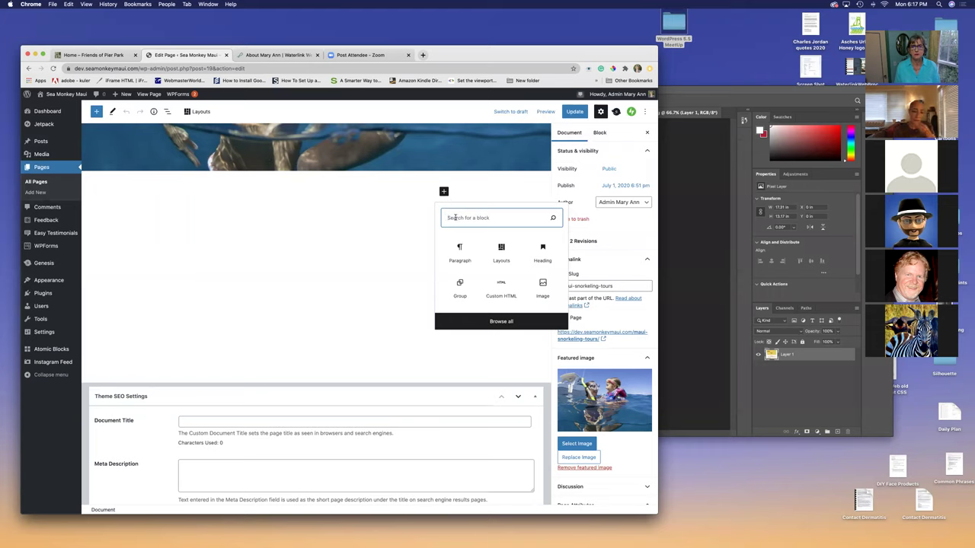
text(gr)
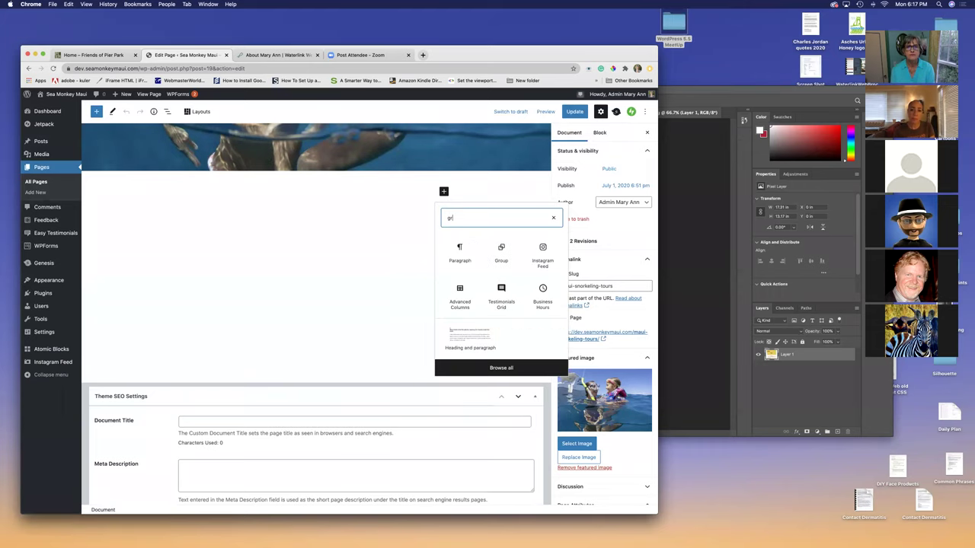
text(oup)
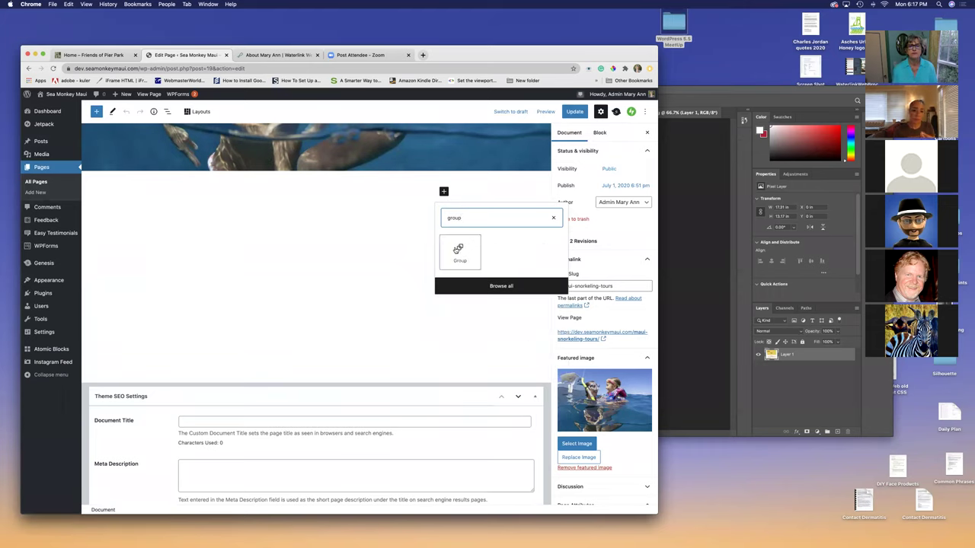
click(460, 251)
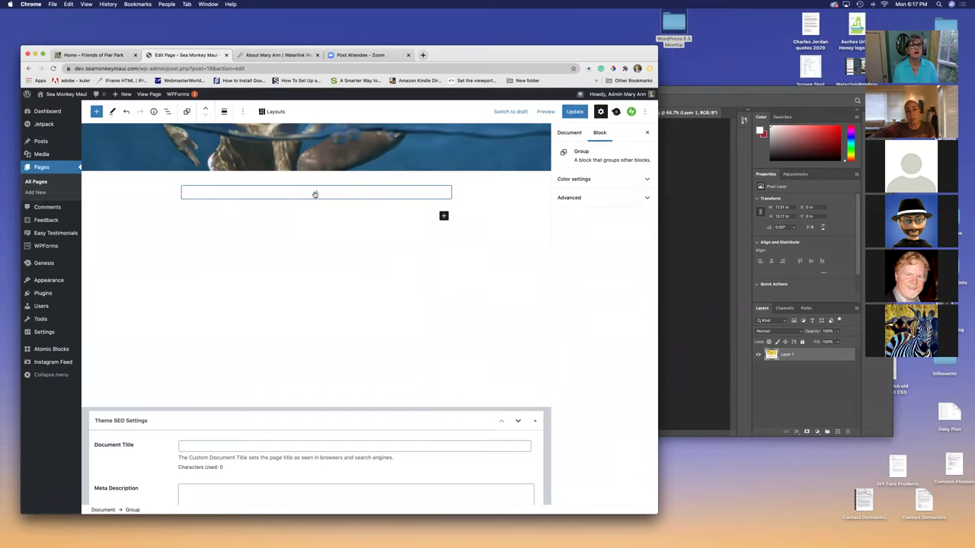
click(222, 113)
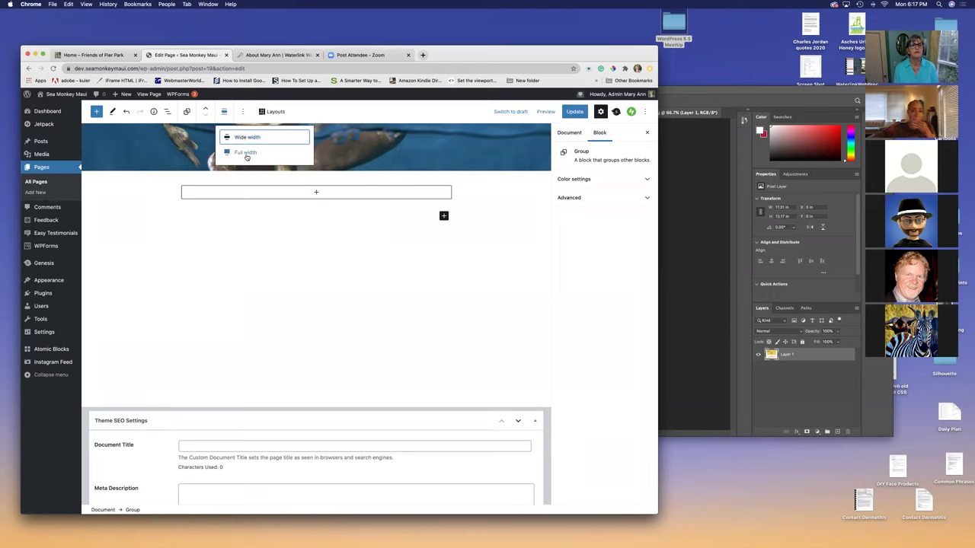
click(243, 152)
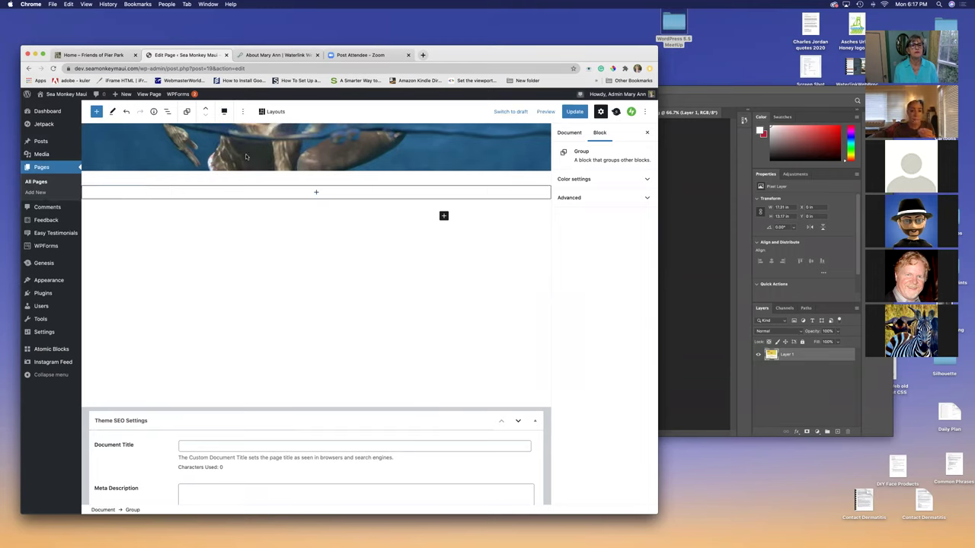
Step: Search for "insta" inside the Group block and insert an Instagram Feed block
click(317, 192)
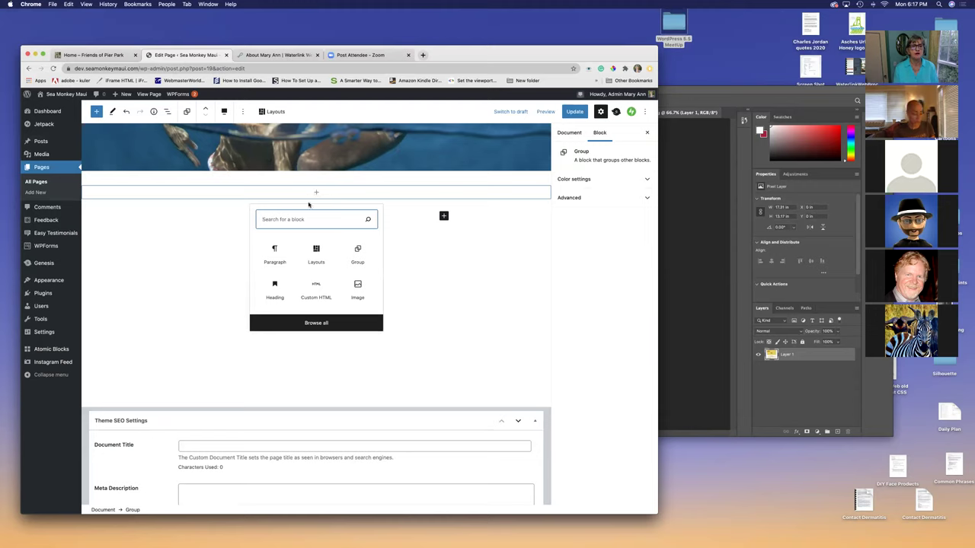
text(insta)
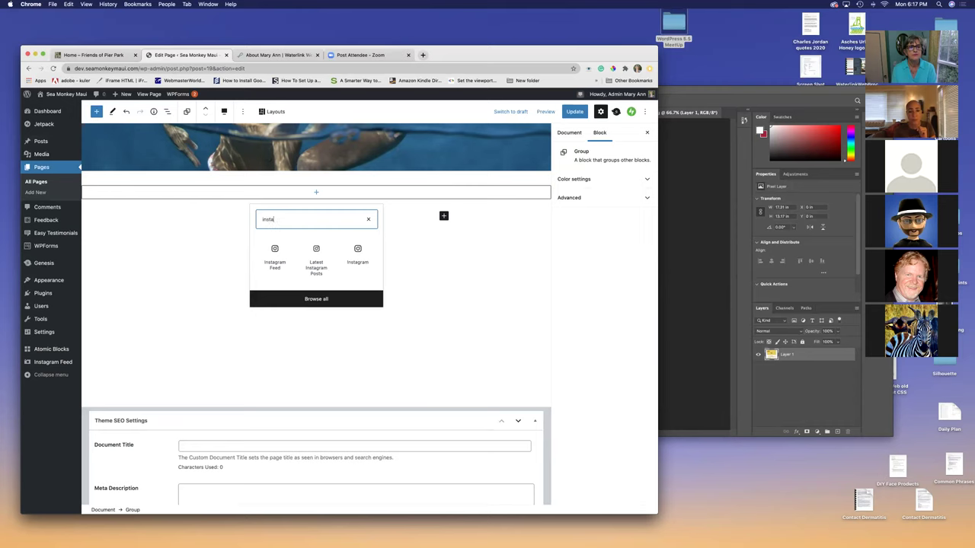
click(274, 256)
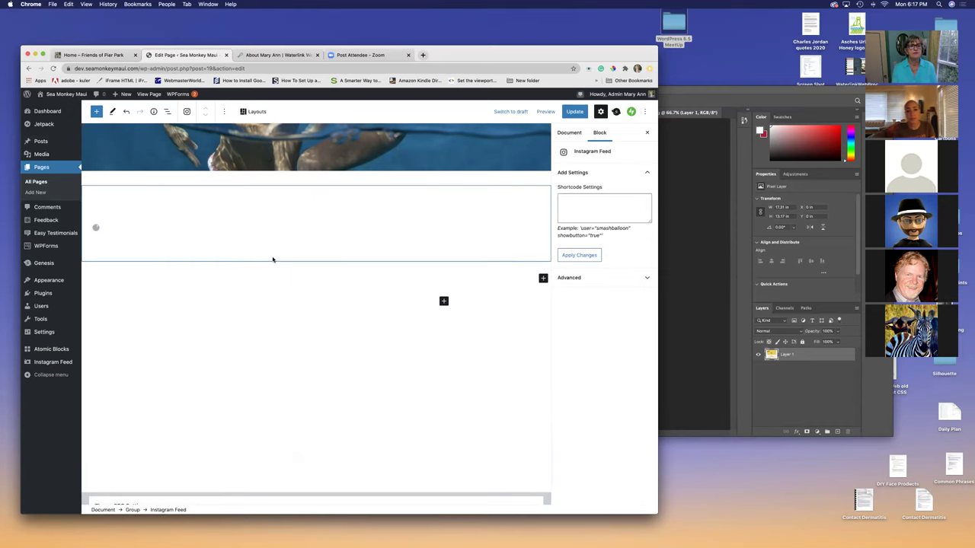
Step: Preview the Snorkeling page in a new tab, look over the full-width Instagram feed, and close the tab
click(545, 111)
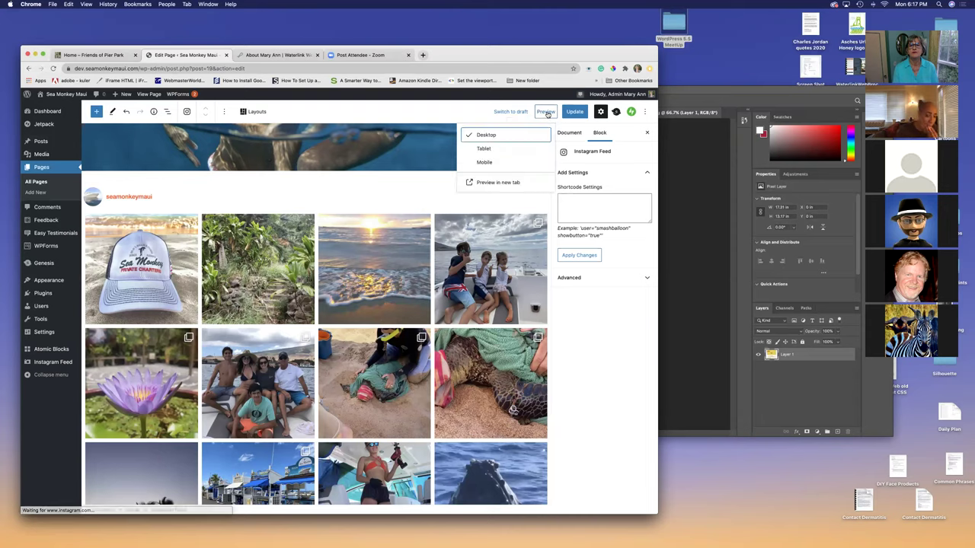
click(509, 181)
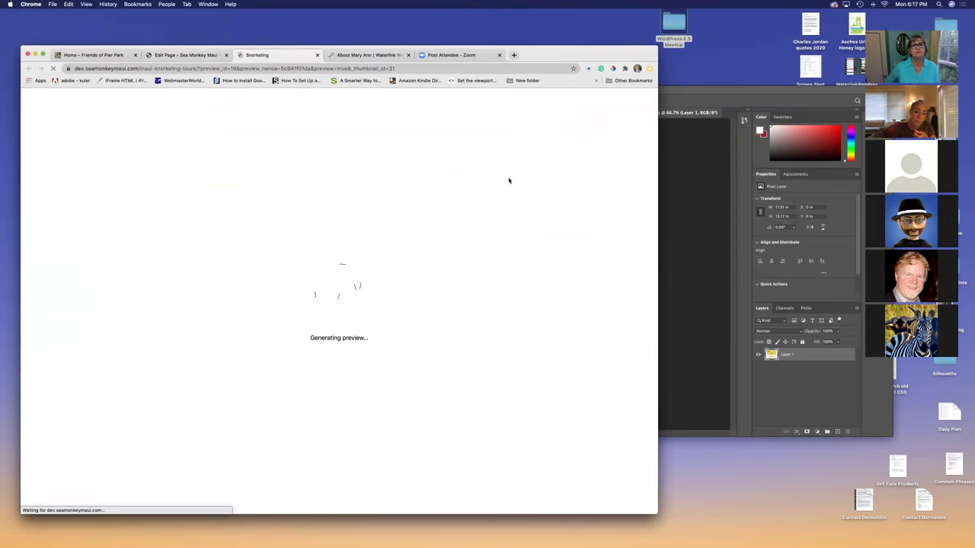
scroll(509, 181, down, 10)
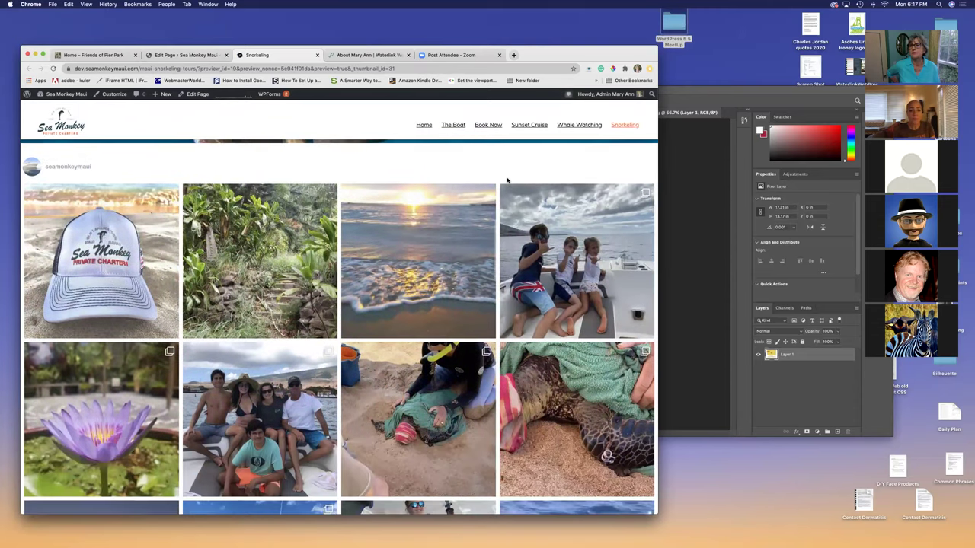
scroll(507, 181, down, 5)
scroll(507, 181, down, 5)
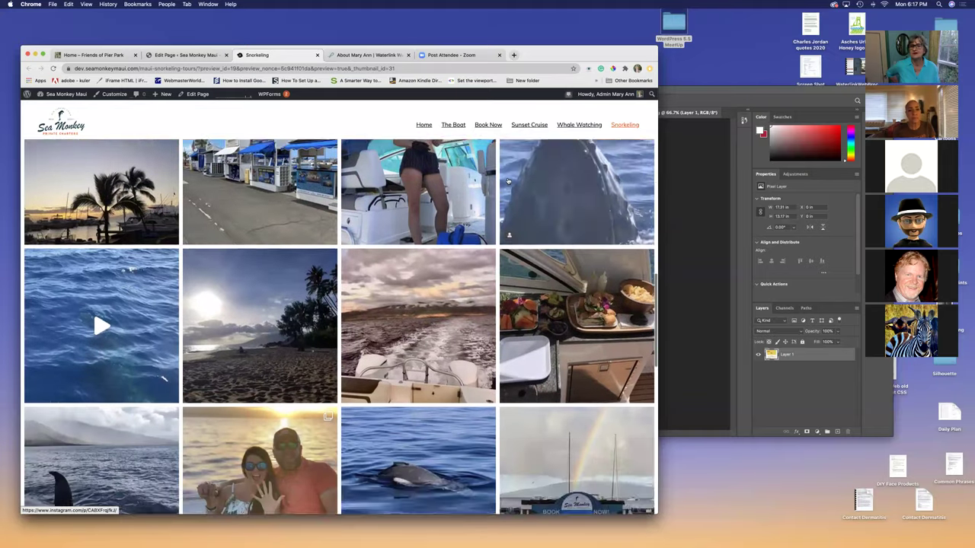
scroll(507, 180, up, 10)
scroll(507, 181, up, 10)
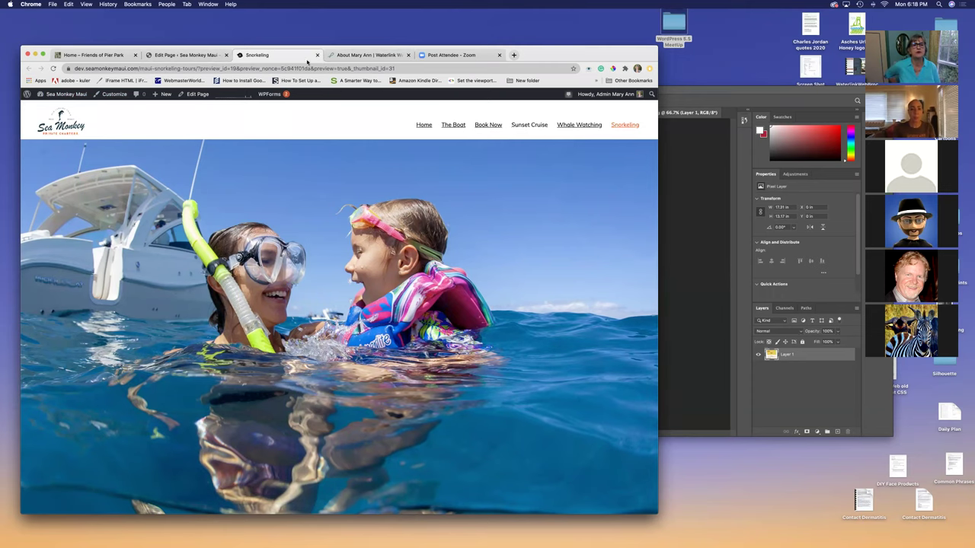
click(196, 94)
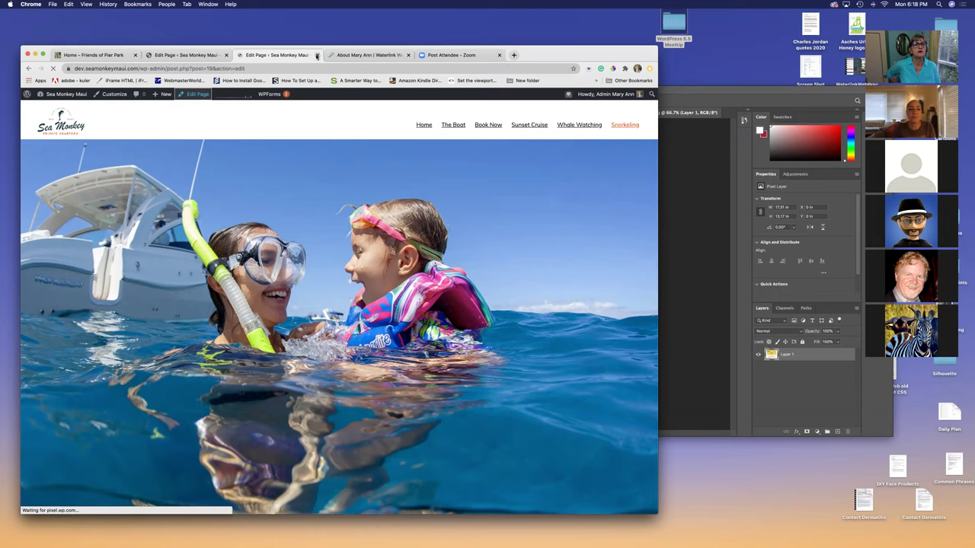
key(super+w)
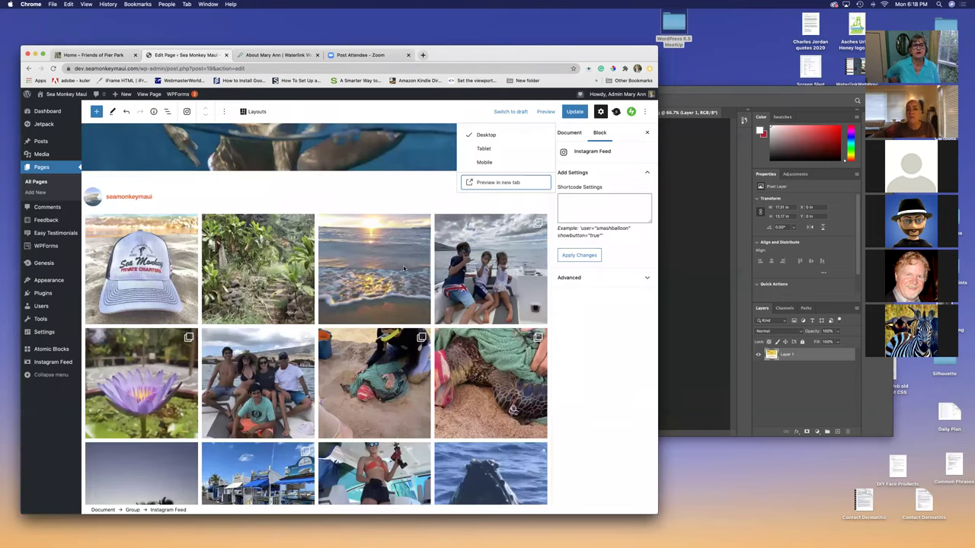
Step: Add a Paragraph block below the Instagram feed inside the Group block, and remove both blocks from the group
click(329, 236)
scroll(237, 233, down, 10)
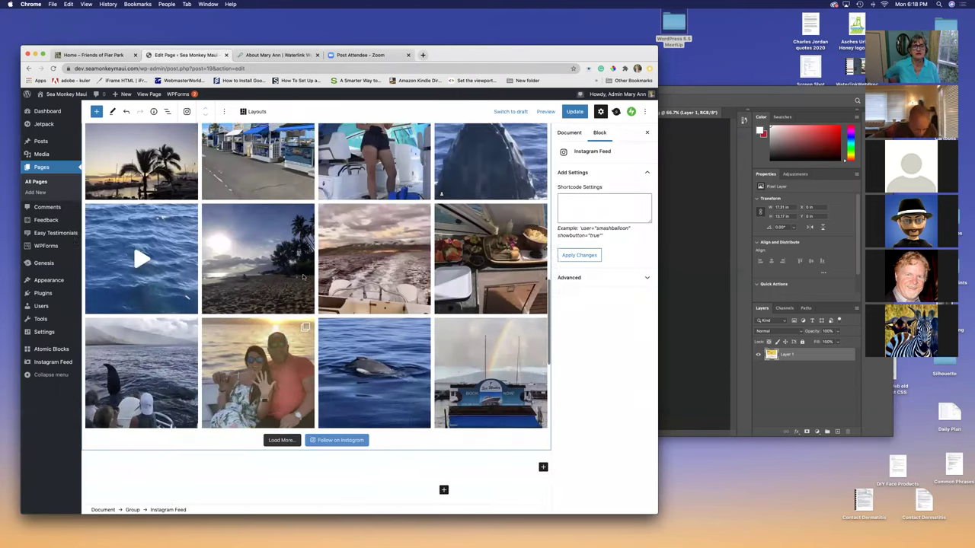
click(543, 460)
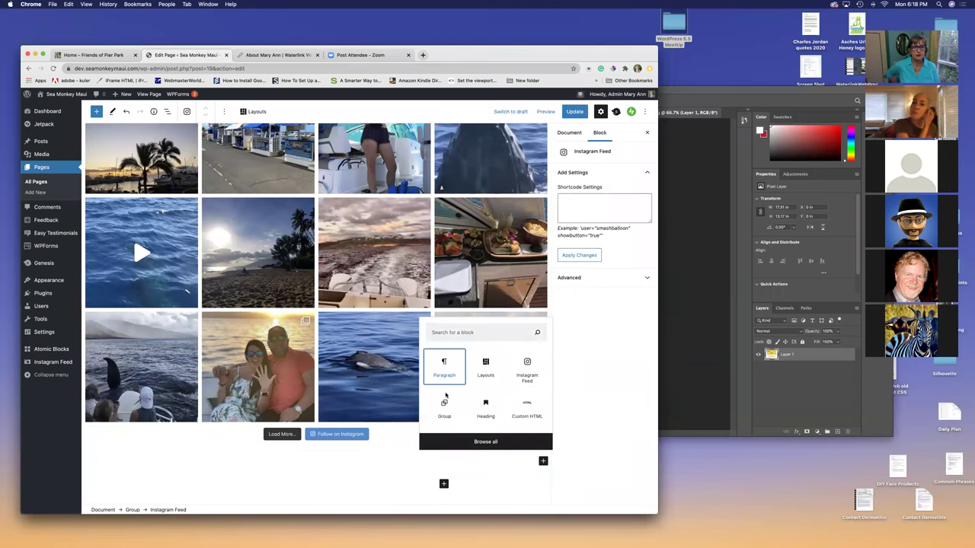
click(445, 368)
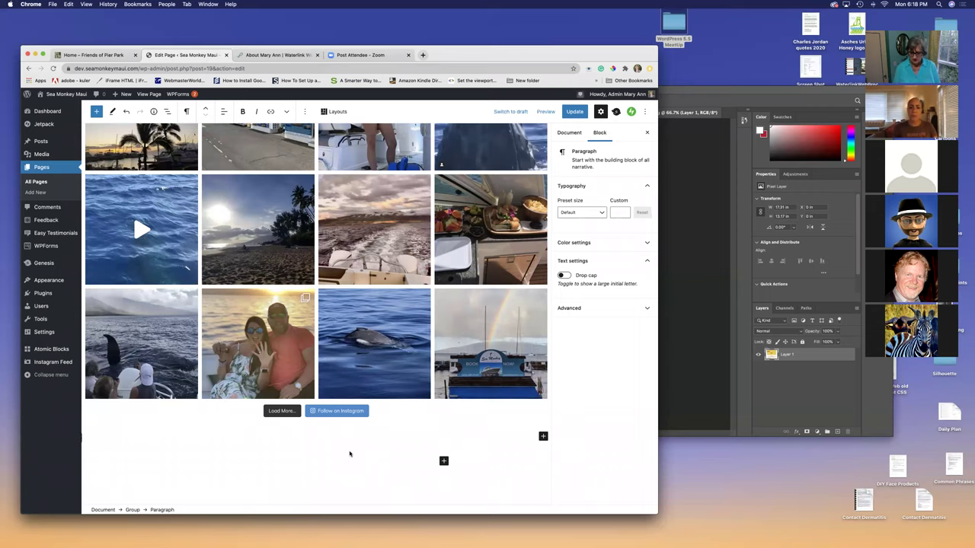
scroll(348, 453, down, 10)
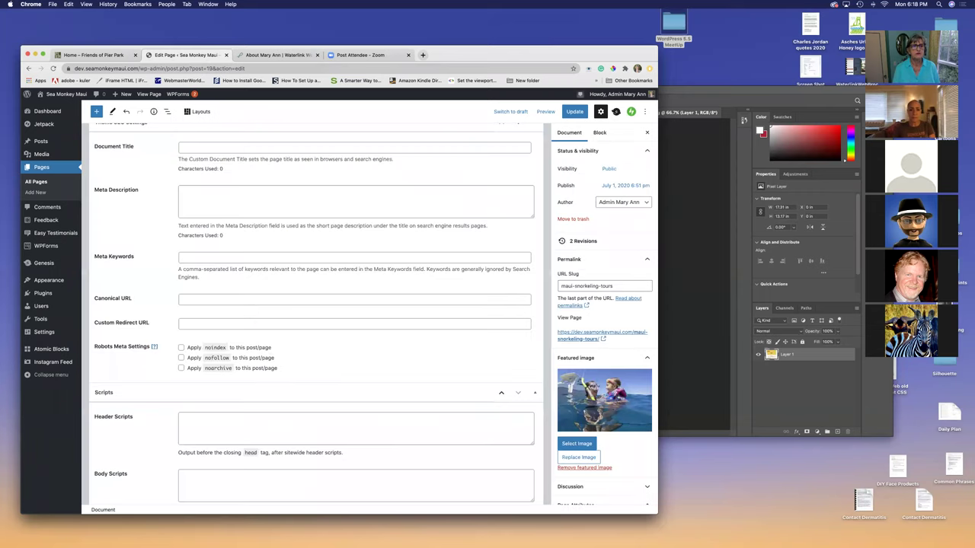
scroll(349, 454, up, 8)
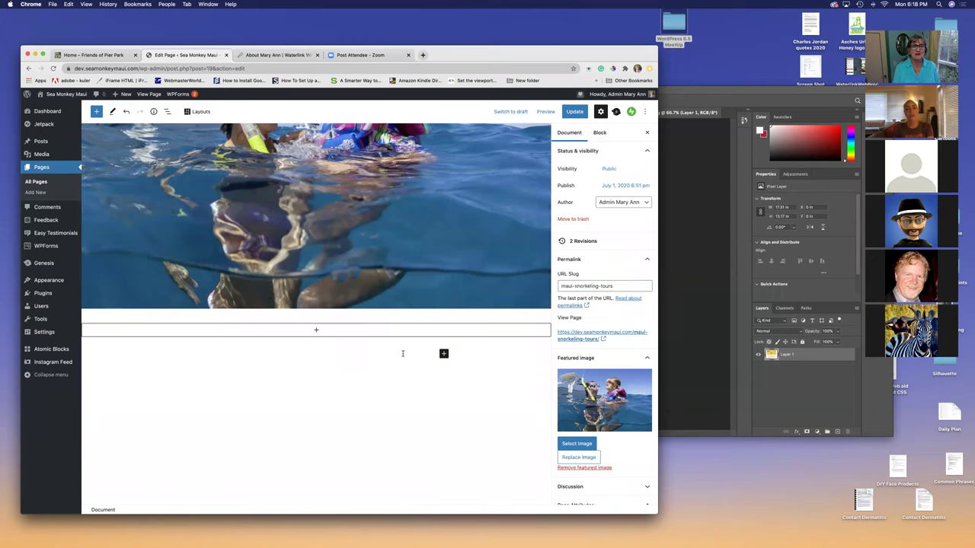
Step: Search for "columns" inside the empty Group block and insert a Columns block with the 33 / 33 / 33 variation
click(317, 331)
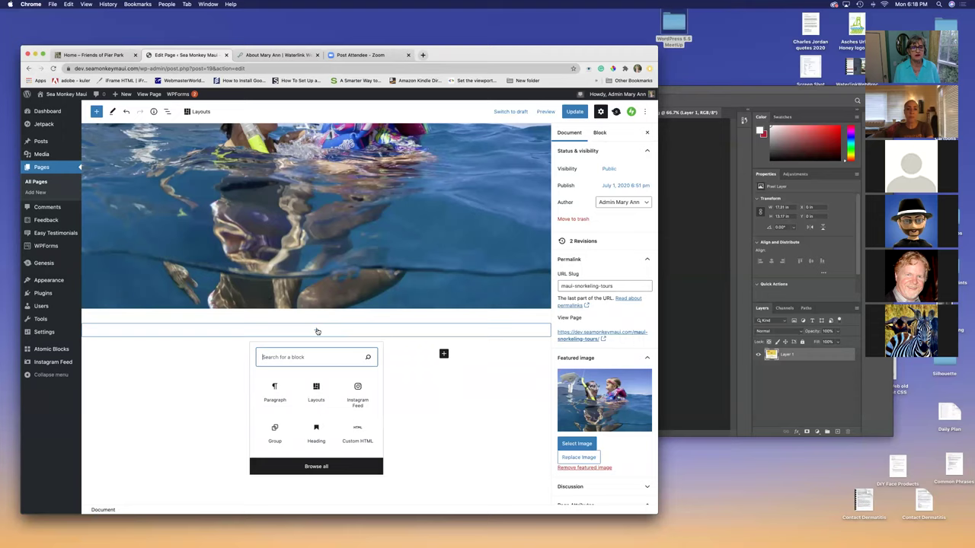
text(c)
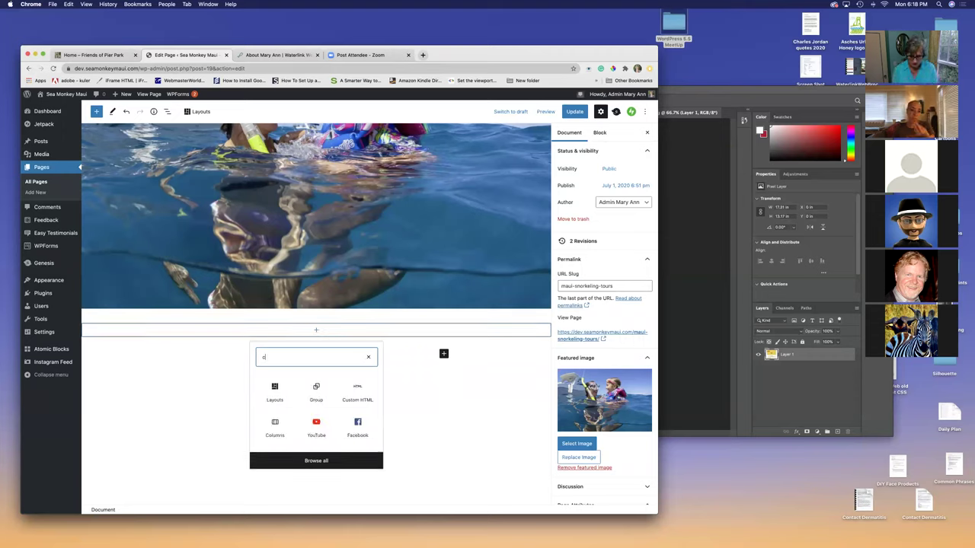
text(olumn)
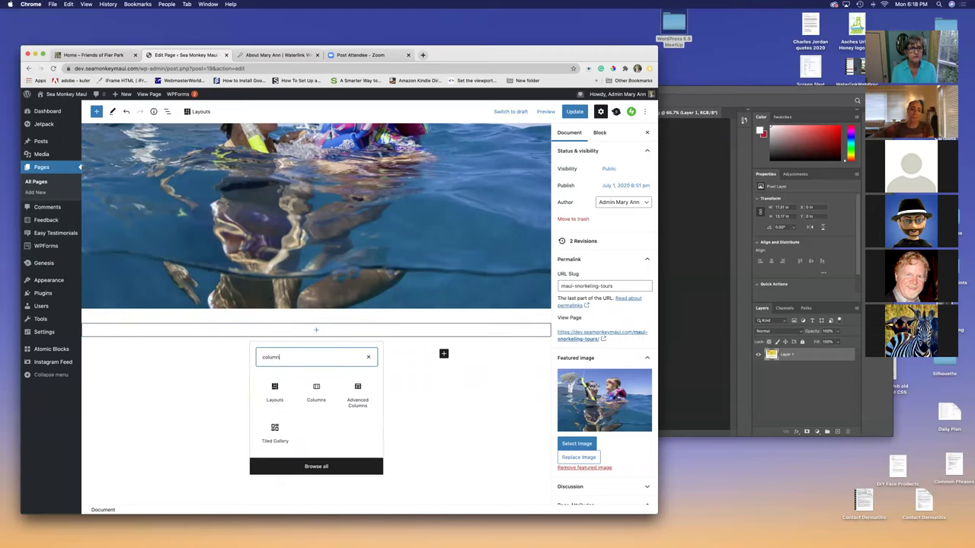
text(s)
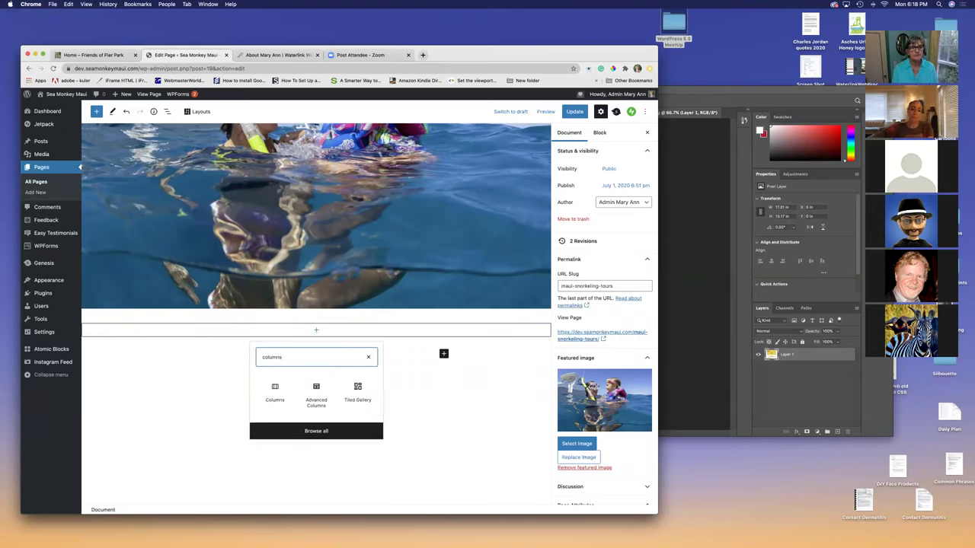
click(277, 394)
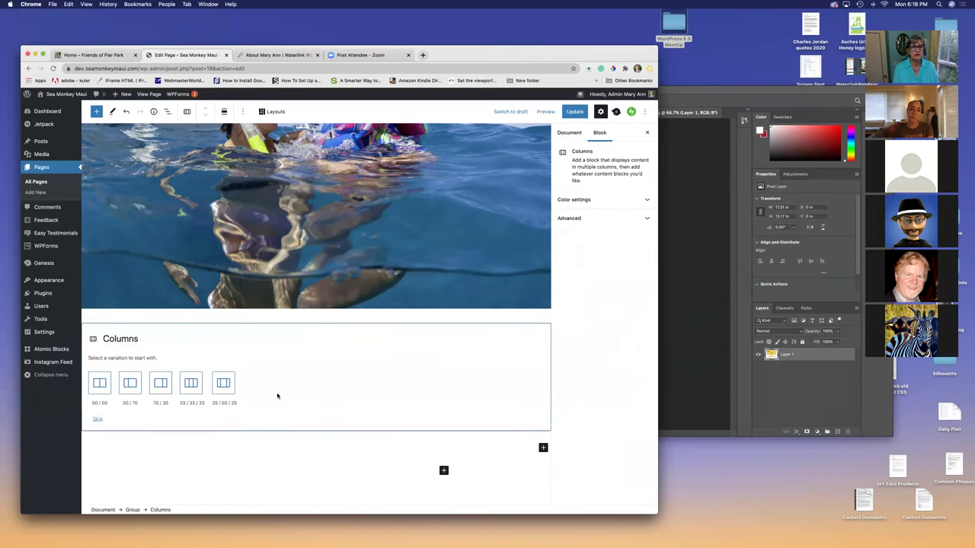
click(191, 383)
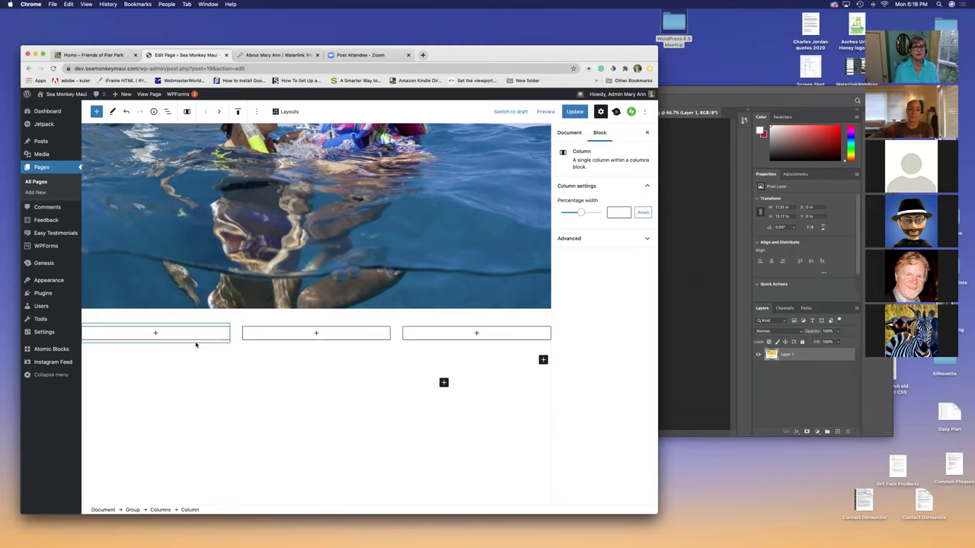
Step: Add a Paragraph block reading "Information" to each of the first two columns
click(155, 334)
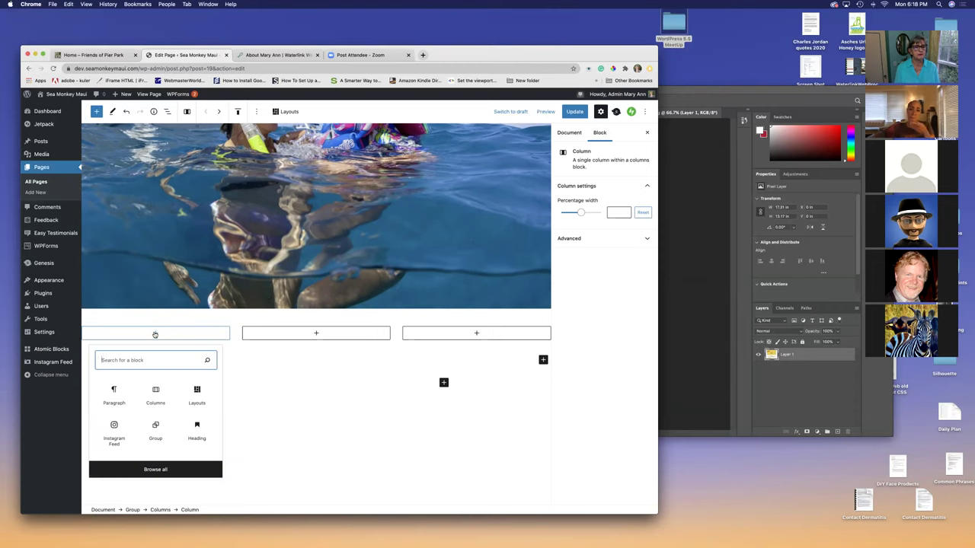
click(117, 398)
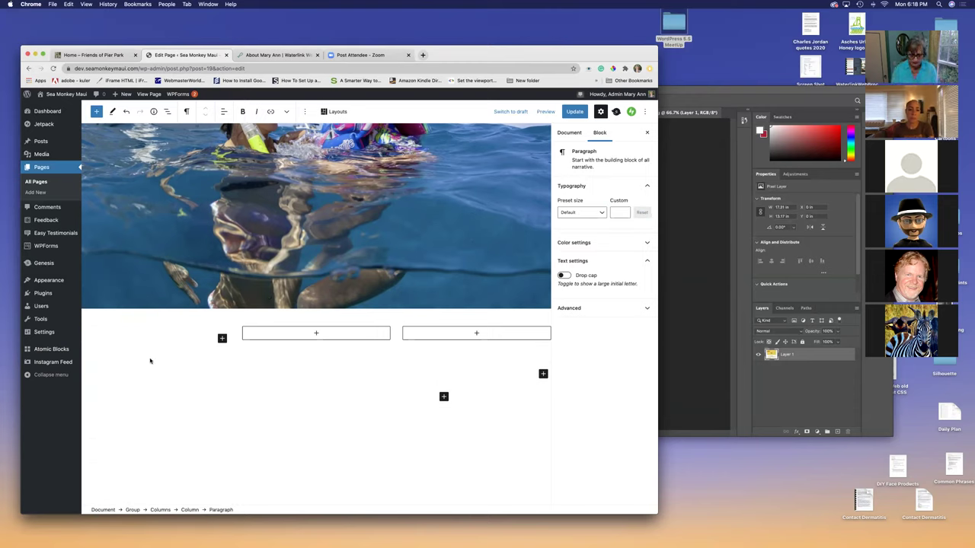
text(Information)
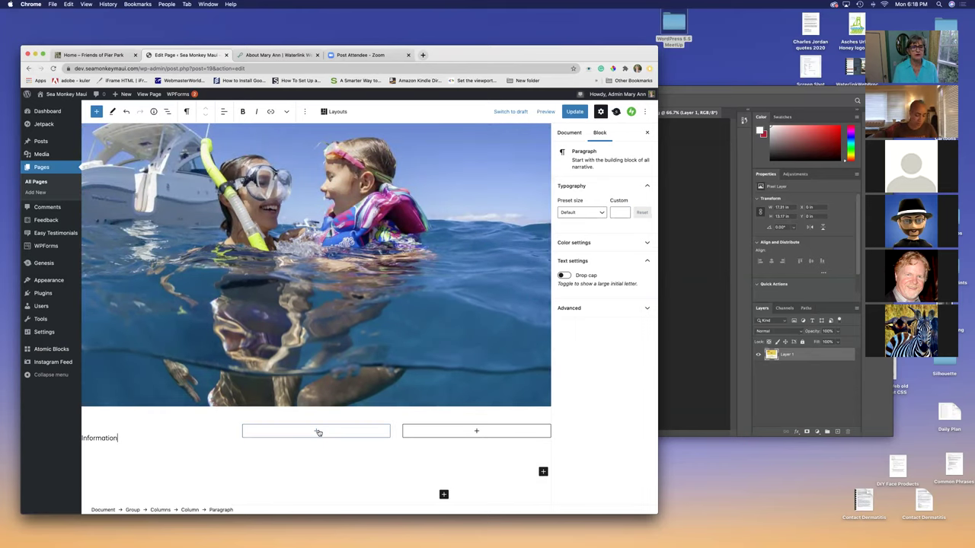
click(316, 431)
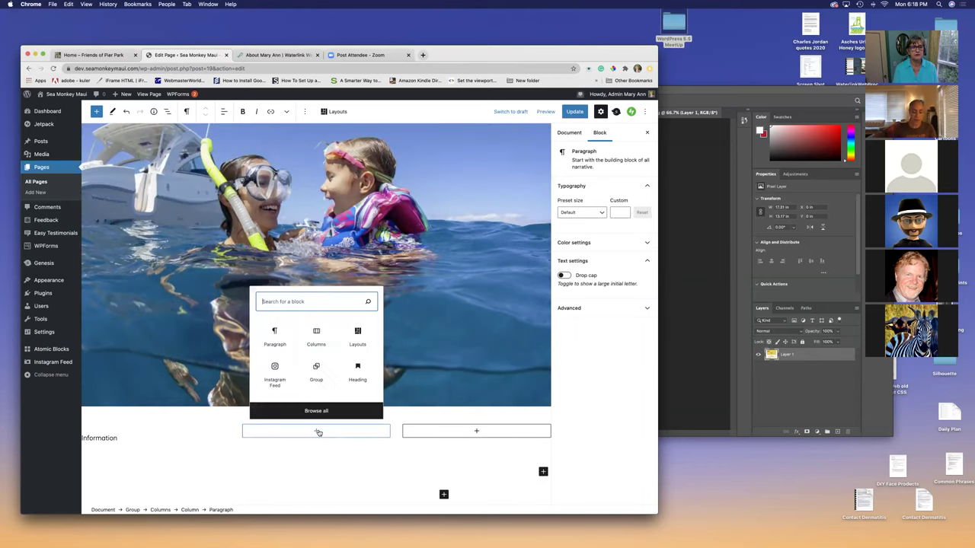
click(276, 335)
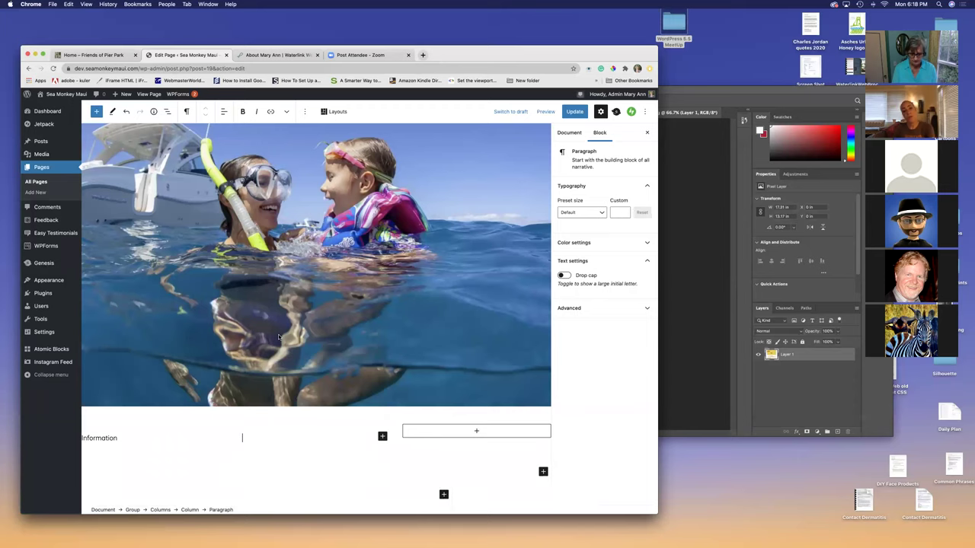
text(Information)
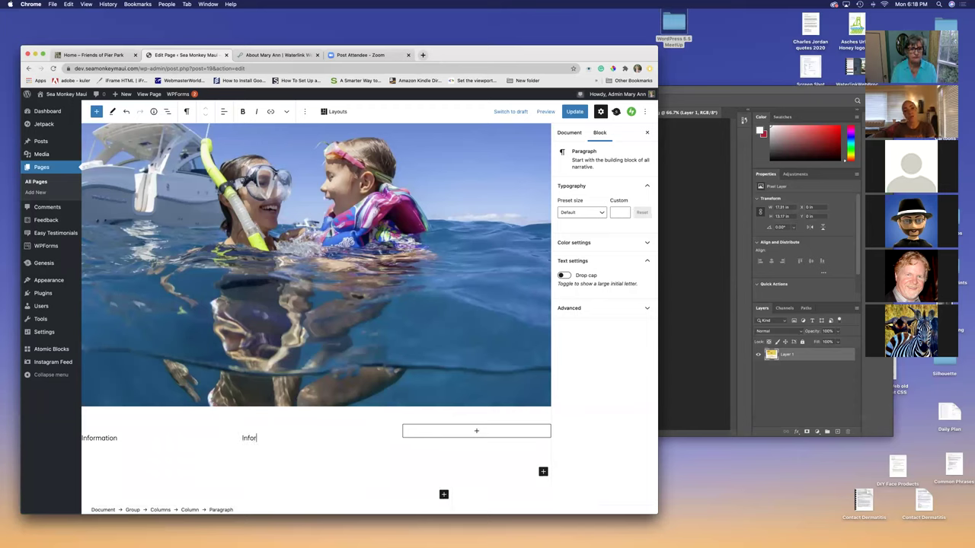
Step: Insert an Image block in the third column and fill it with the Media Library photo of the person sitting with an open book
click(474, 430)
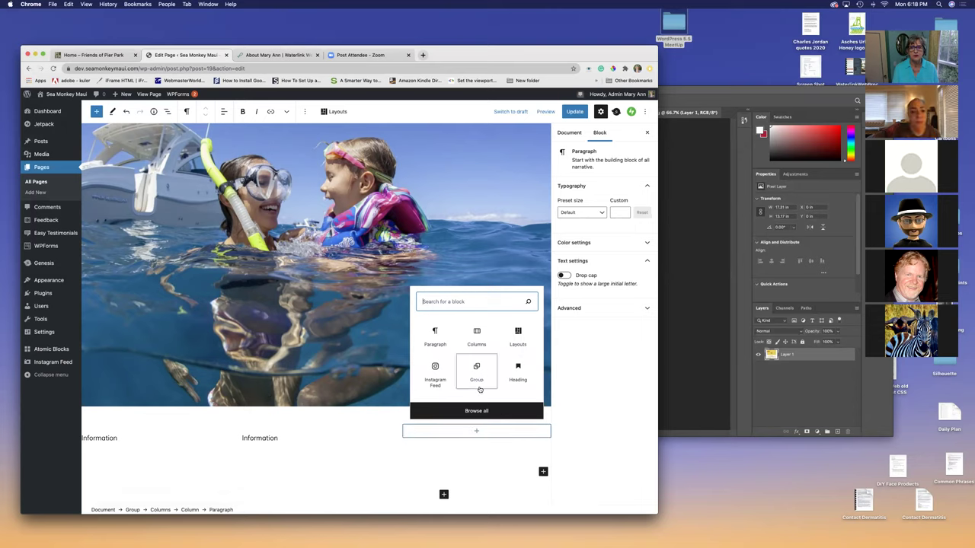
text(image)
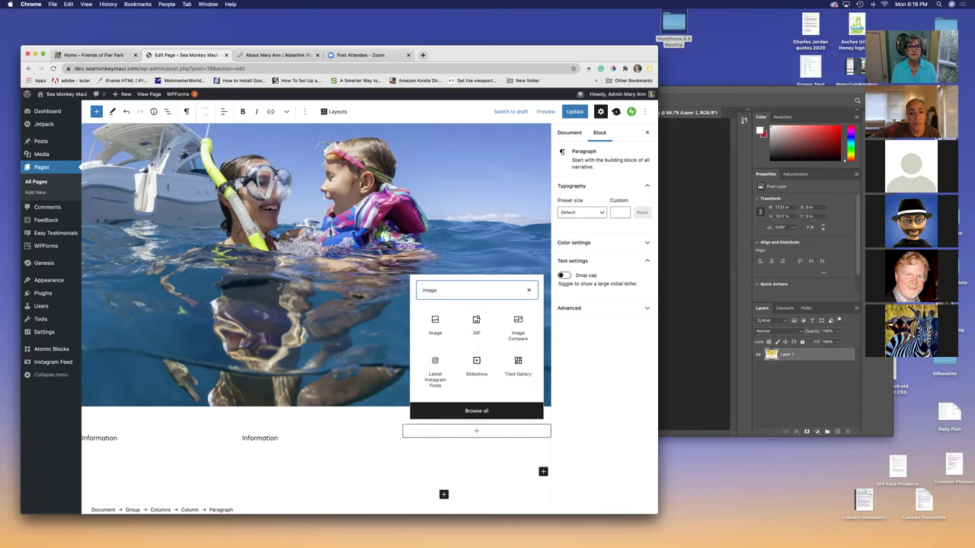
click(434, 329)
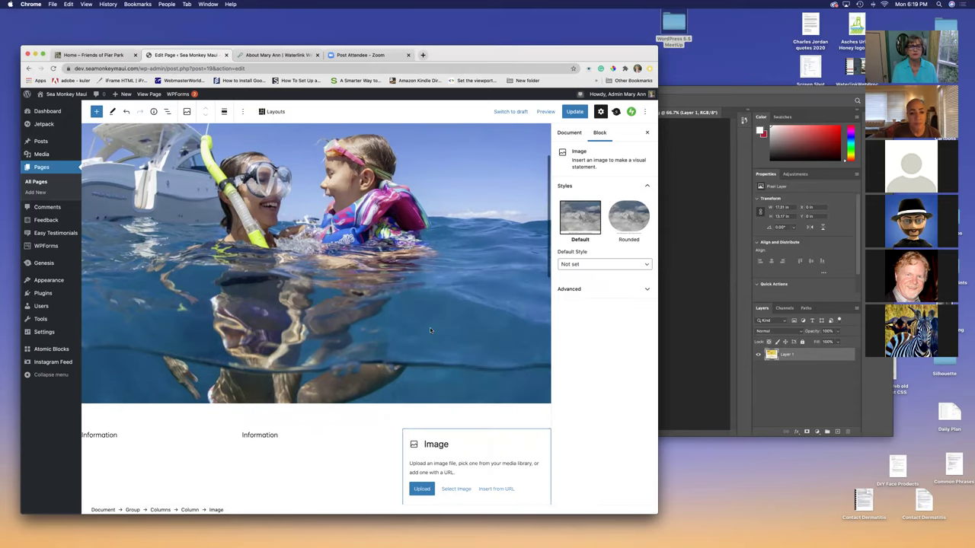
click(455, 488)
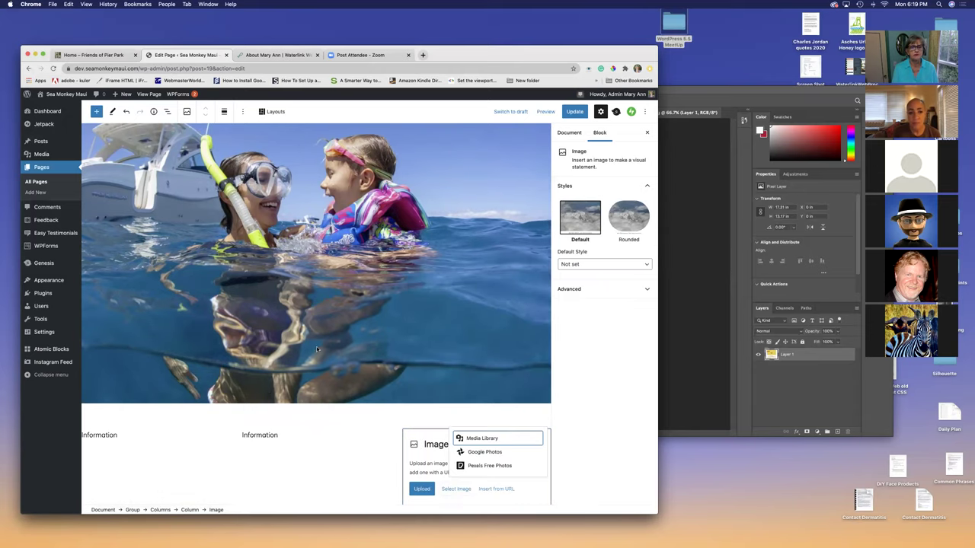
click(476, 438)
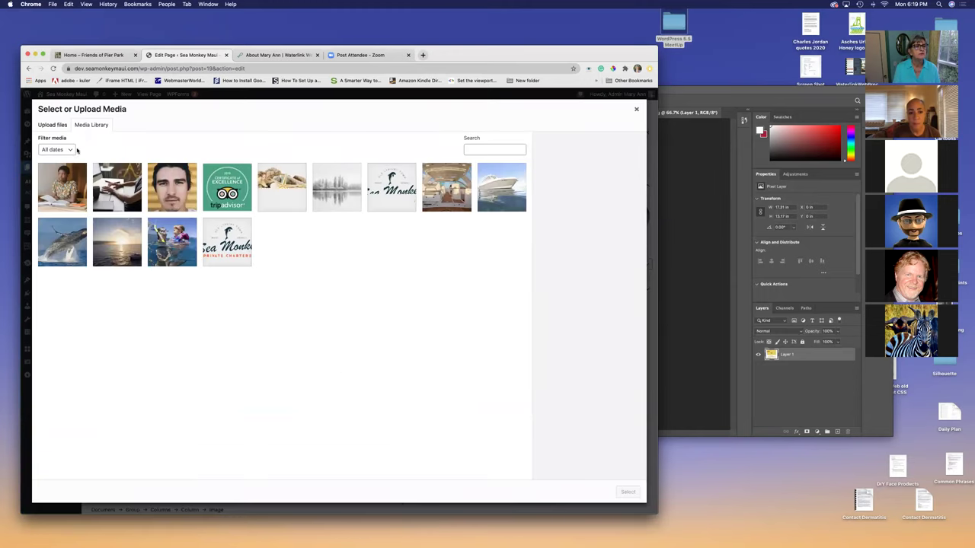
click(67, 193)
click(626, 493)
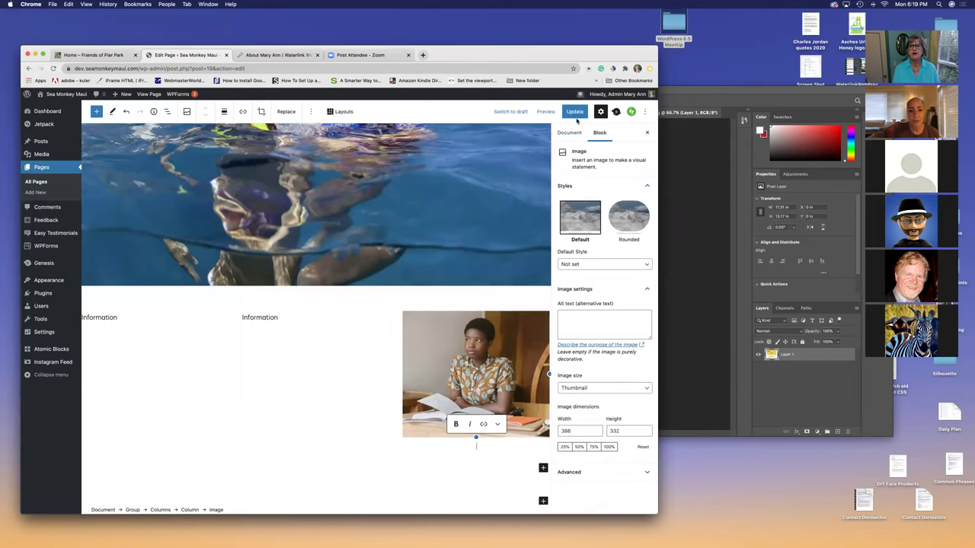
Step: Preview the Snorkeling page in a new tab, look over the three-column section, and close the tab
click(545, 111)
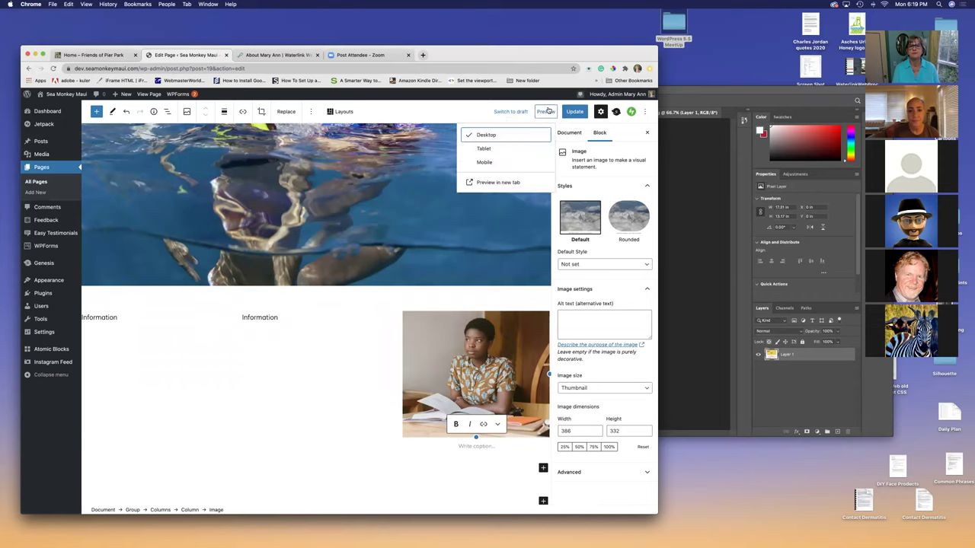
click(498, 183)
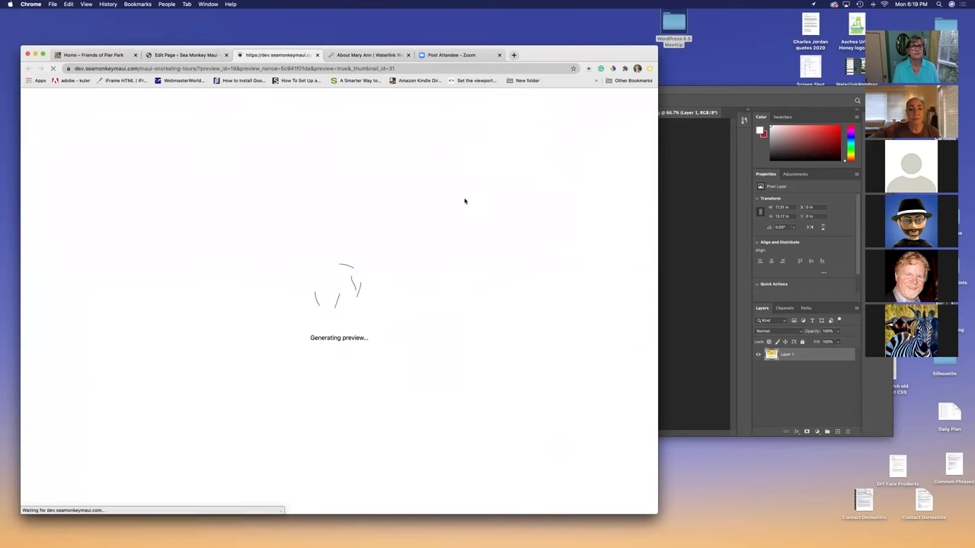
scroll(464, 201, down, 3)
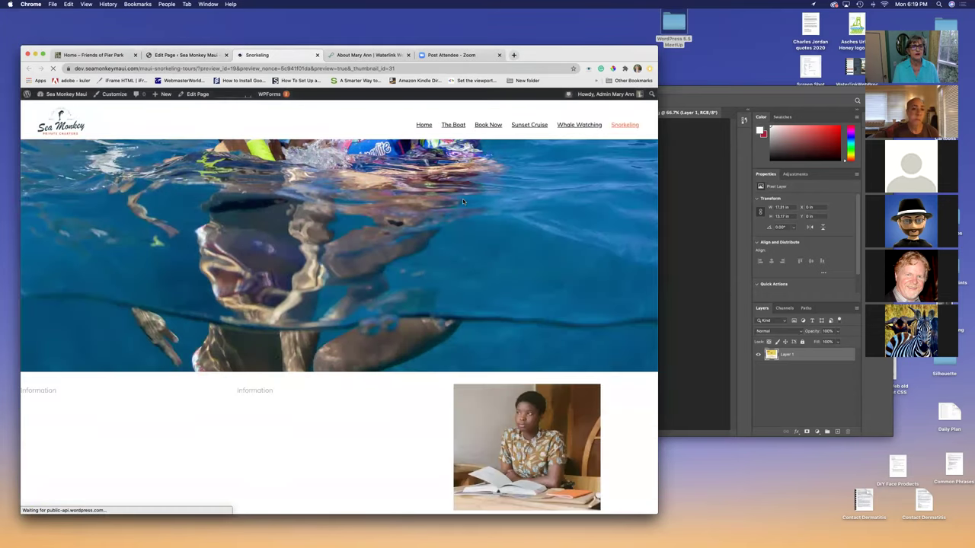
scroll(124, 248, down, 2)
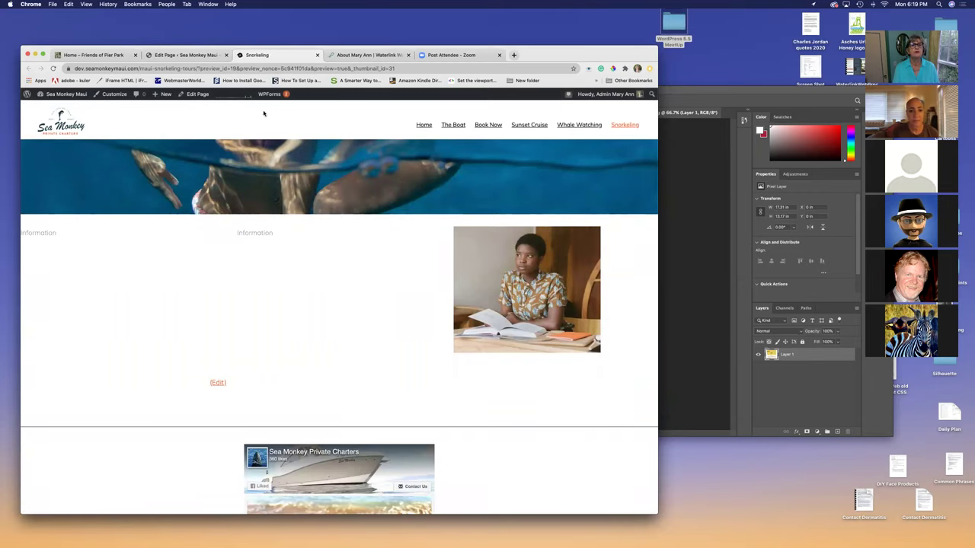
click(316, 55)
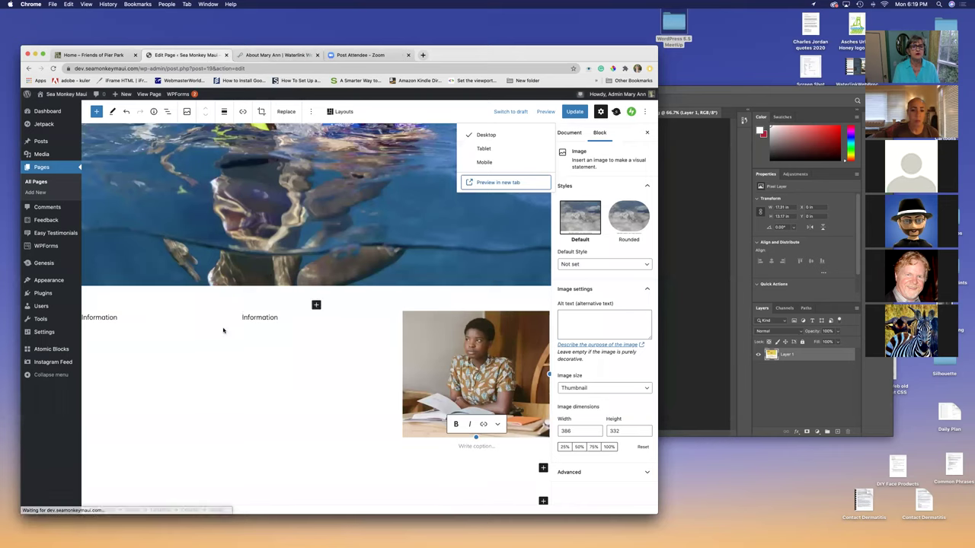
Step: Try to select the container block around the three columns from the blank space between the columns and the banner image
click(156, 305)
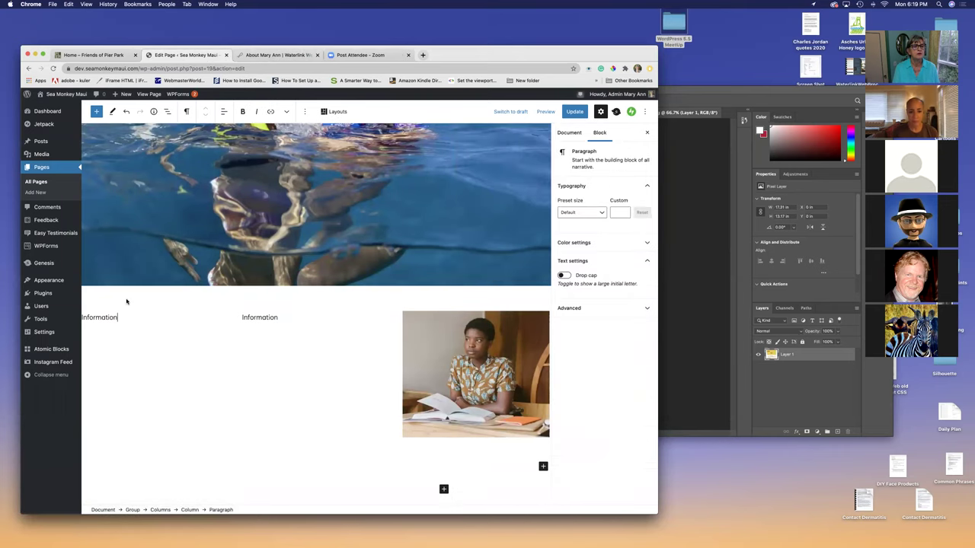
click(96, 310)
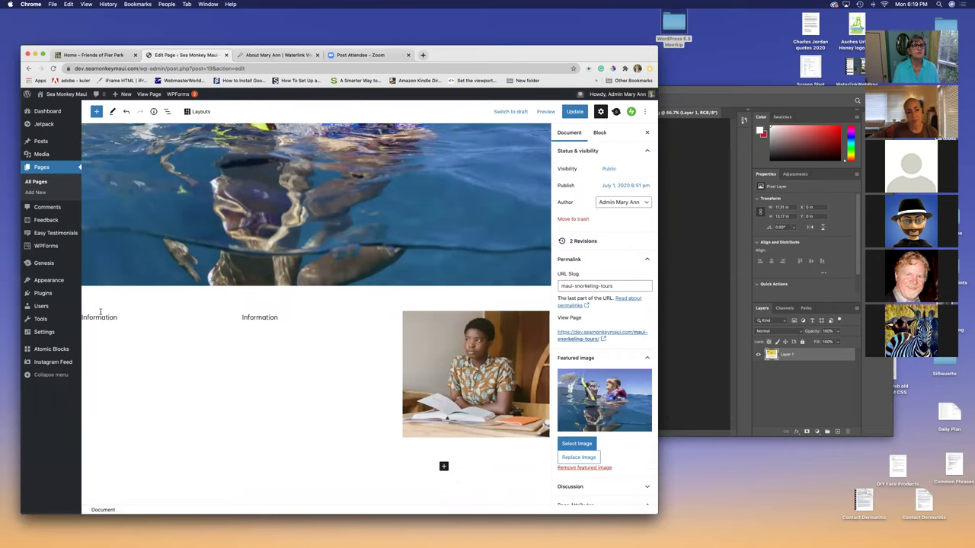
click(103, 314)
scroll(119, 314, up, 1)
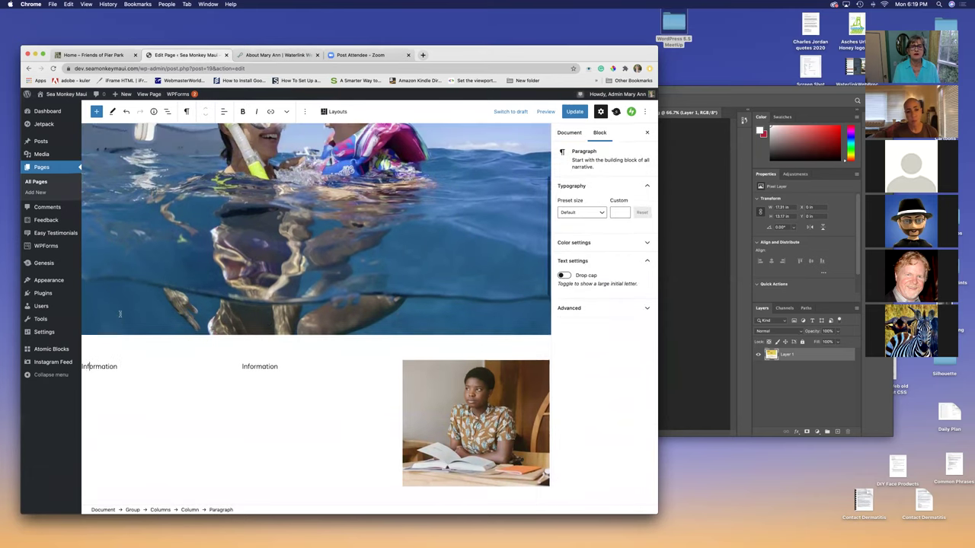
click(486, 405)
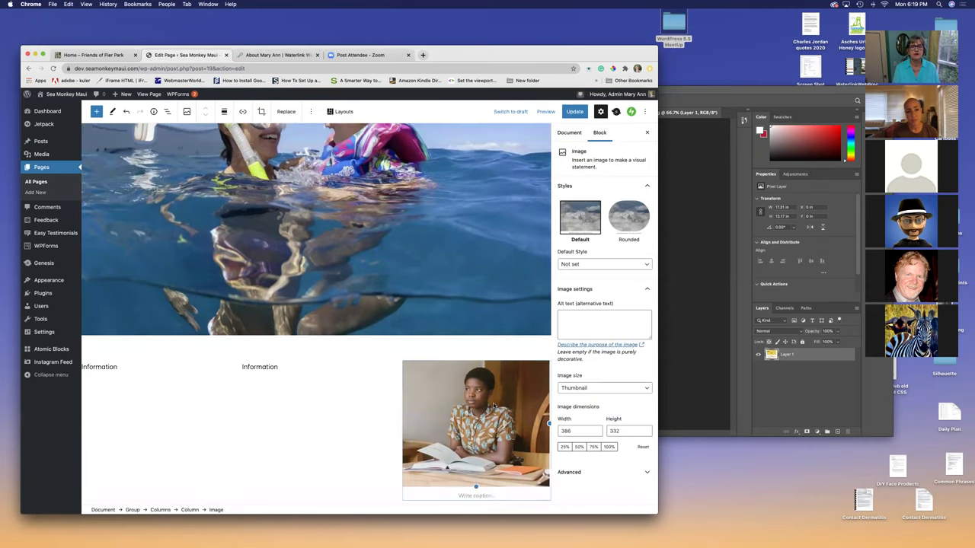
click(363, 350)
click(316, 354)
click(287, 348)
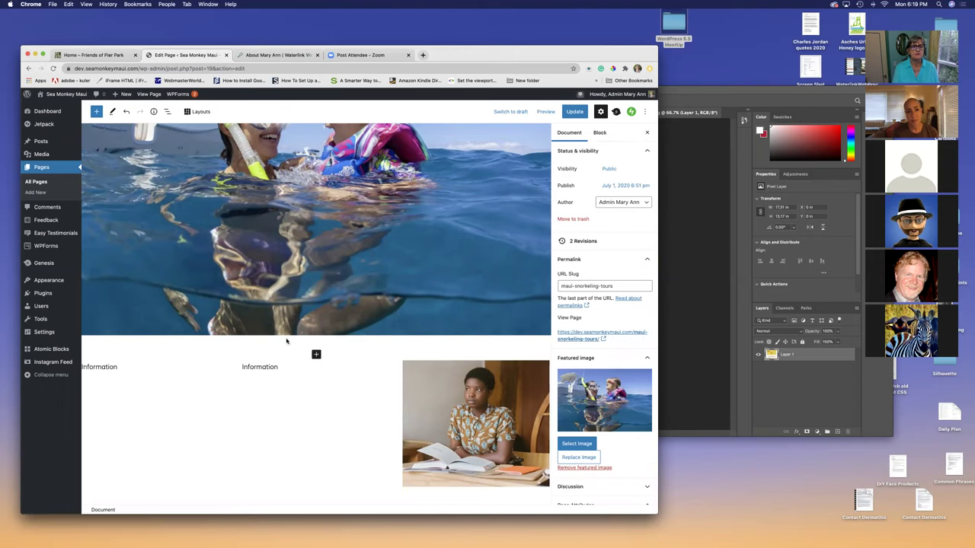
click(287, 340)
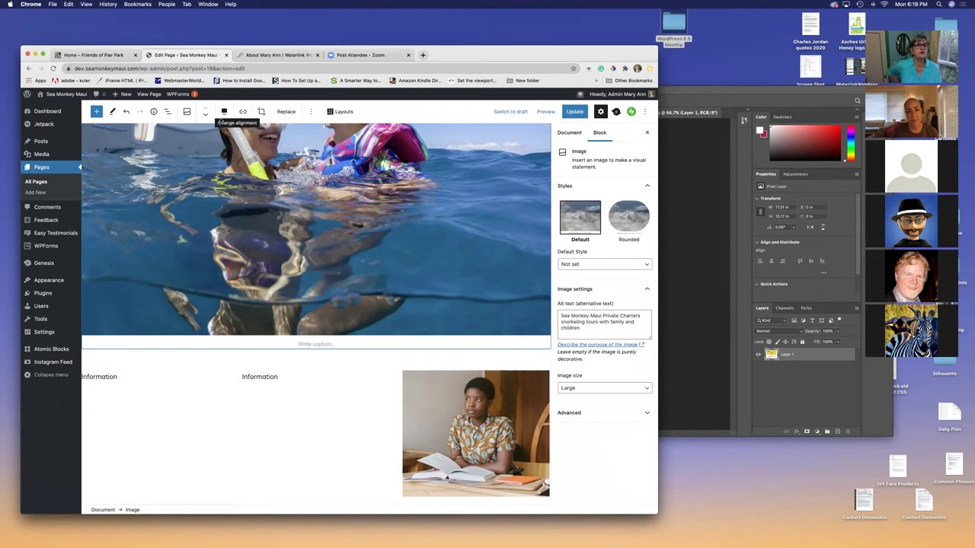
click(271, 360)
click(205, 360)
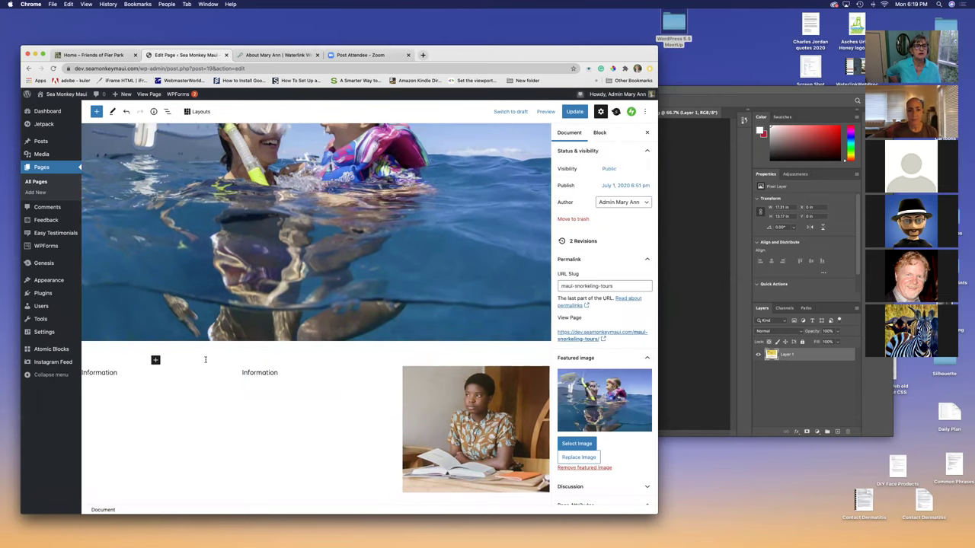
Step: Show the alignment choices of the Image block holding the book photo in the third column
scroll(205, 359, down, 4)
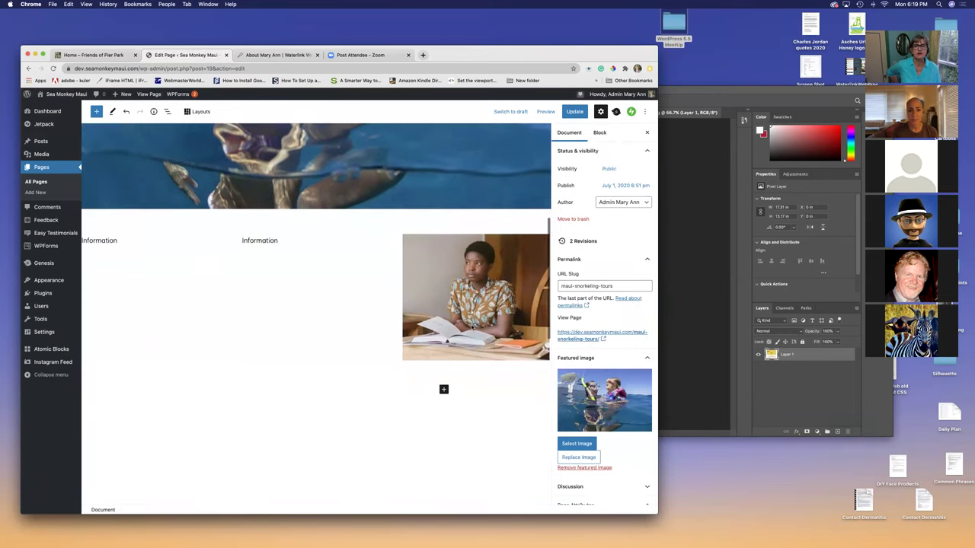
click(472, 326)
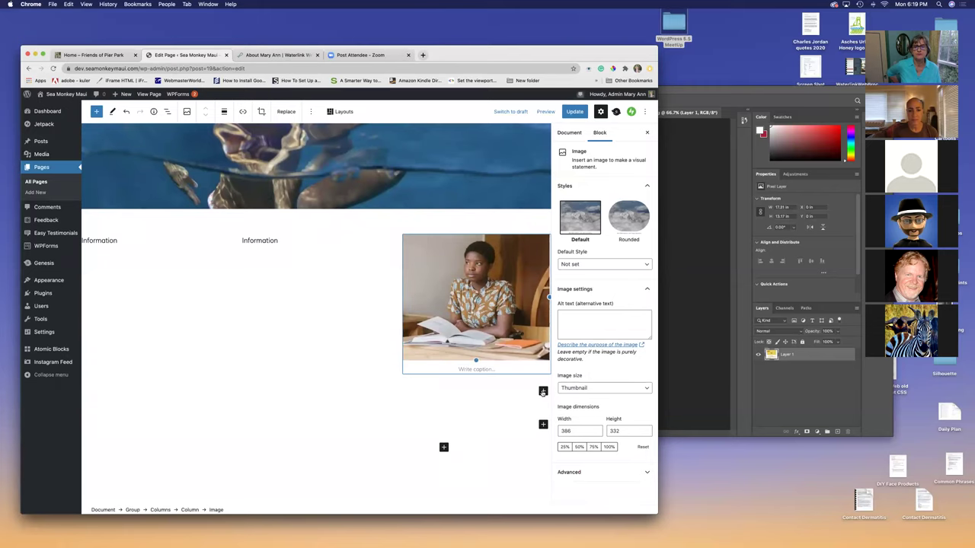
scroll(339, 369, up, 2)
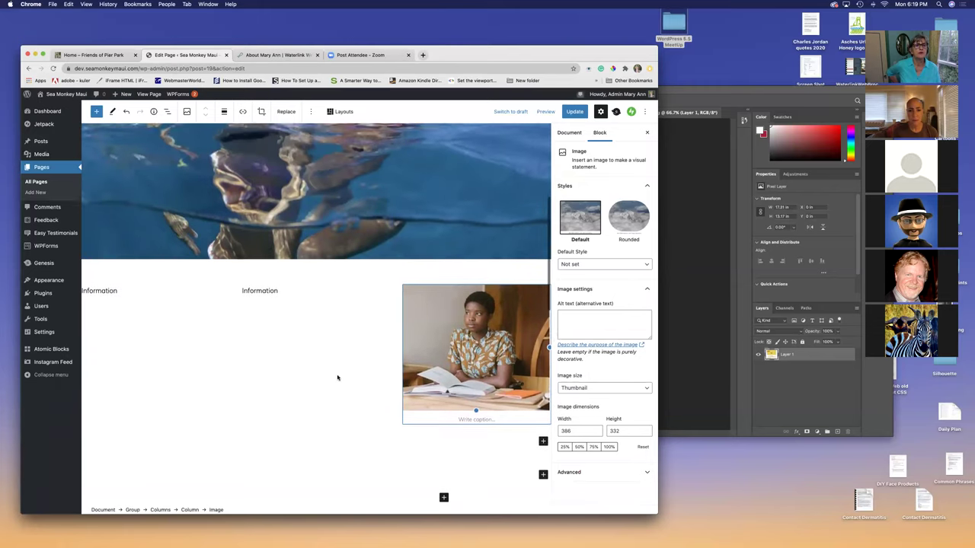
scroll(338, 377, up, 4)
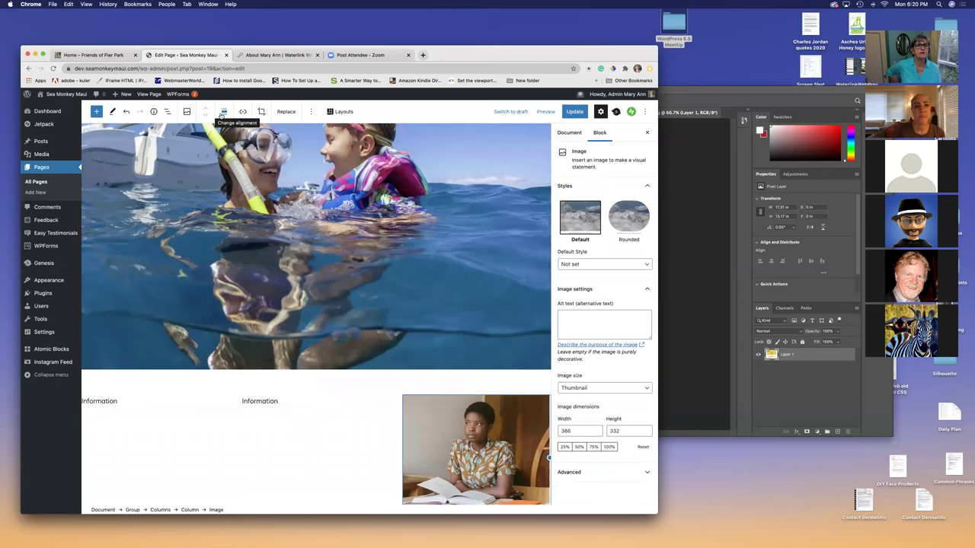
click(221, 115)
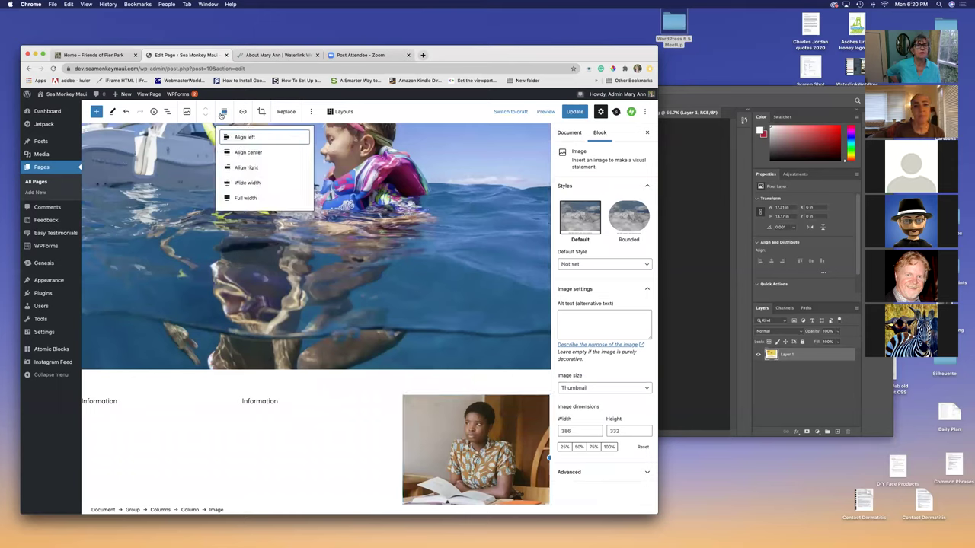
click(292, 438)
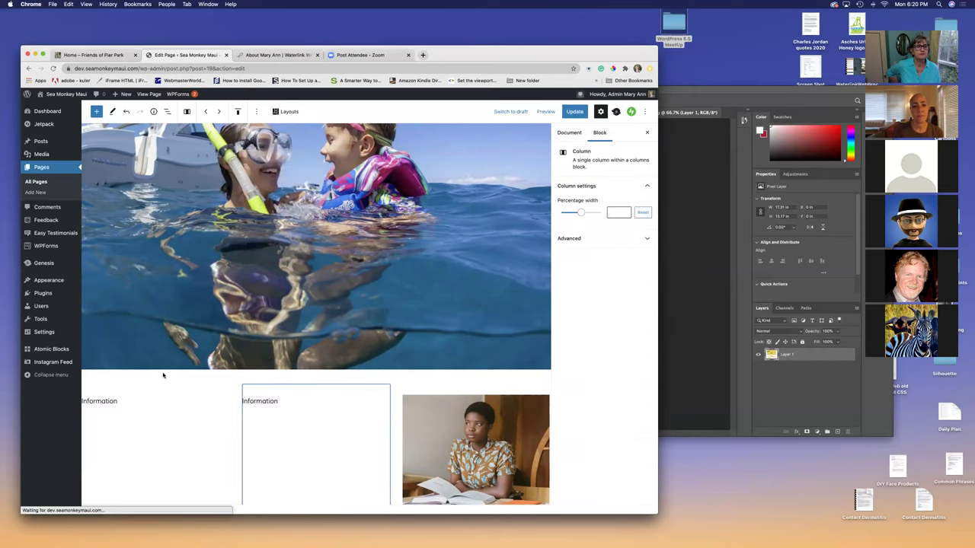
Step: Try to select the outer Group block from the blank areas directly above and below the three columns
click(158, 381)
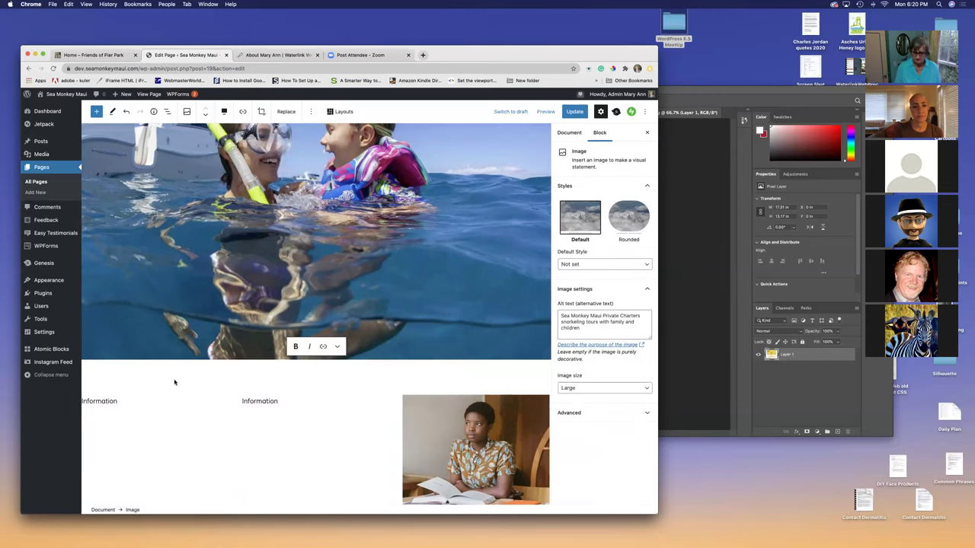
click(175, 382)
click(186, 390)
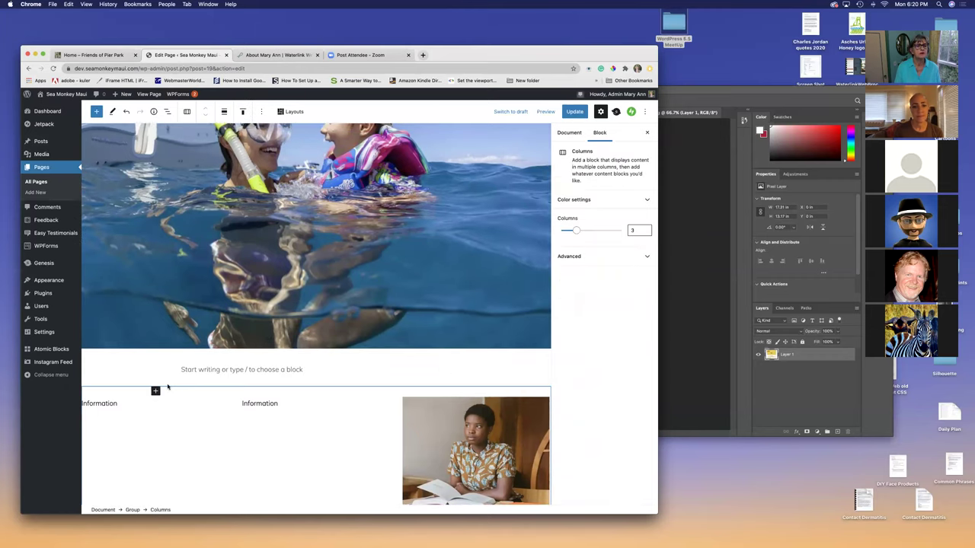
click(159, 382)
click(156, 390)
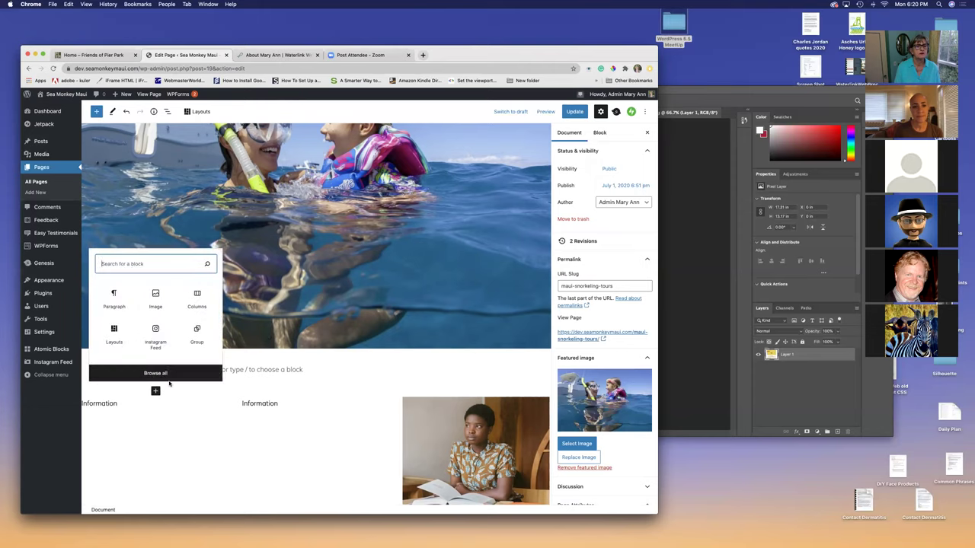
click(247, 382)
scroll(261, 392, down, 3)
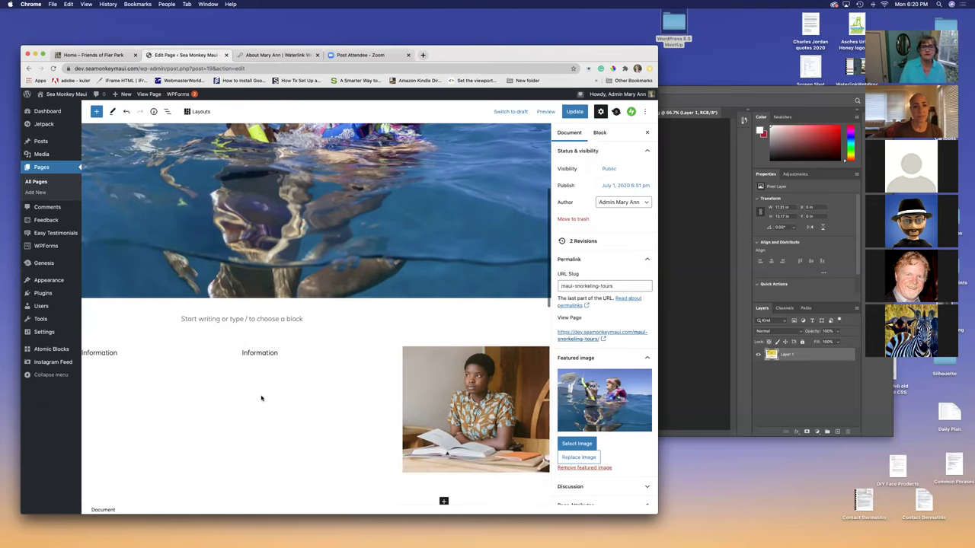
scroll(308, 369, down, 2)
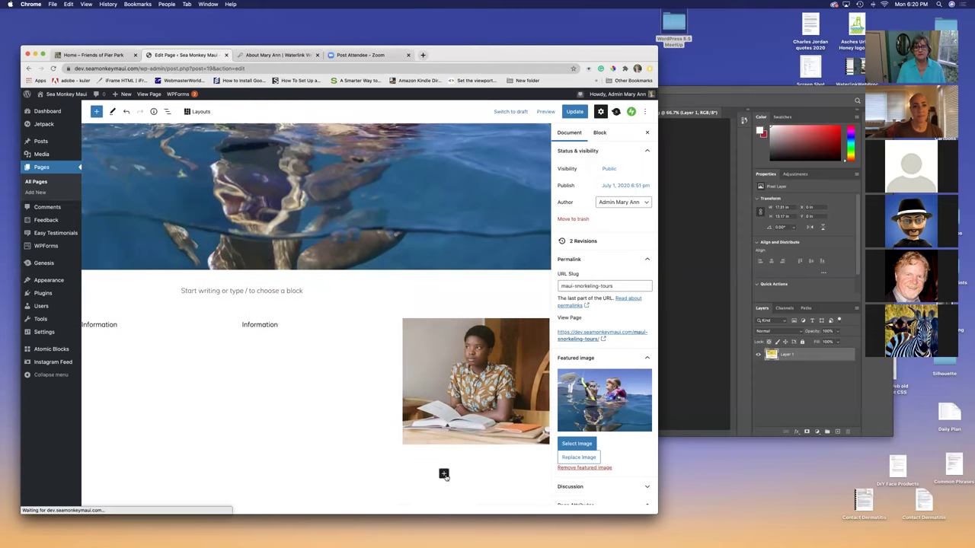
click(444, 474)
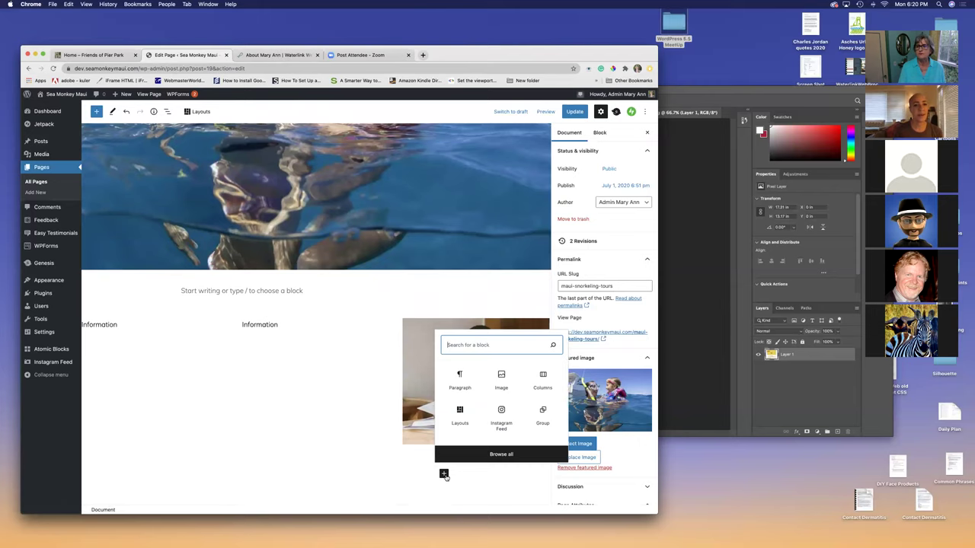
click(401, 474)
scroll(392, 478, up, 3)
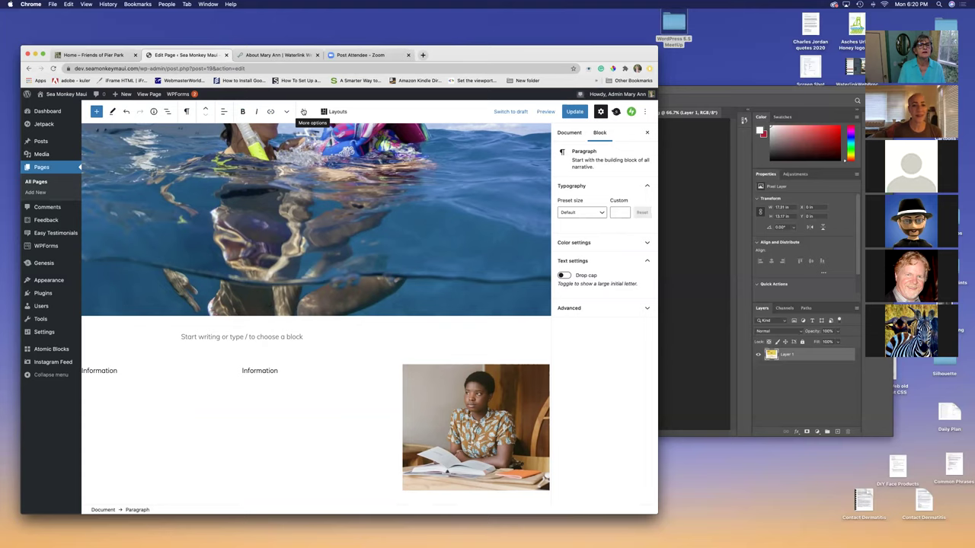
Step: Select the Group block through the block navigation and set its alignment to Wide width
click(166, 112)
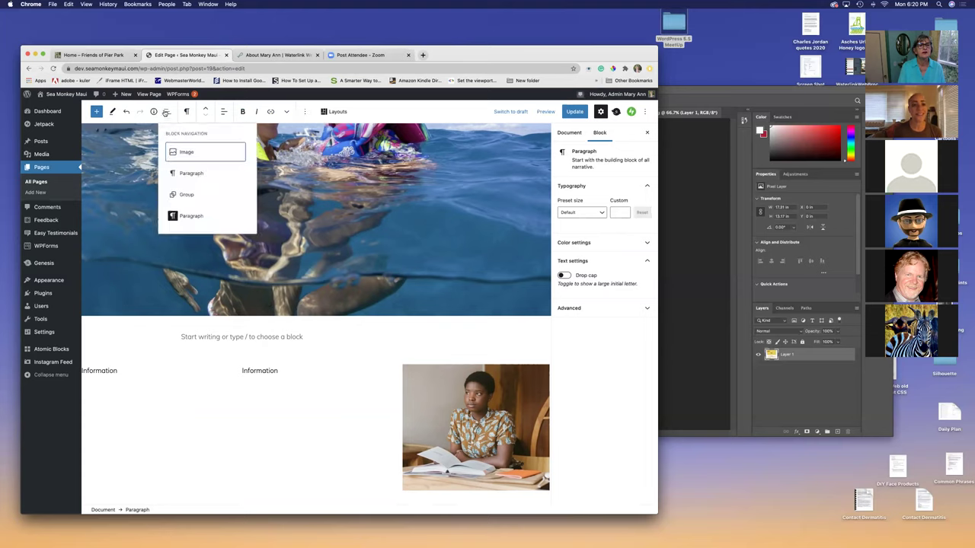
click(185, 194)
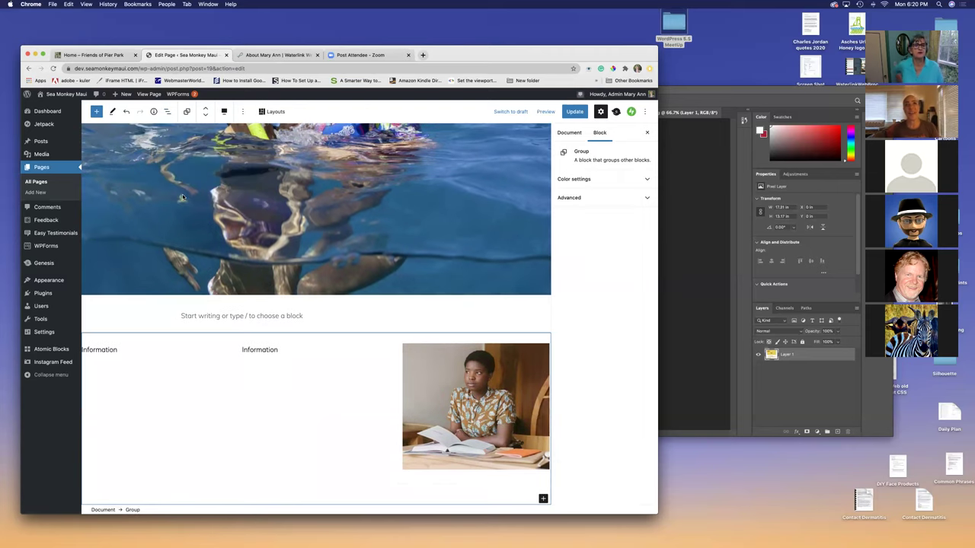
click(225, 112)
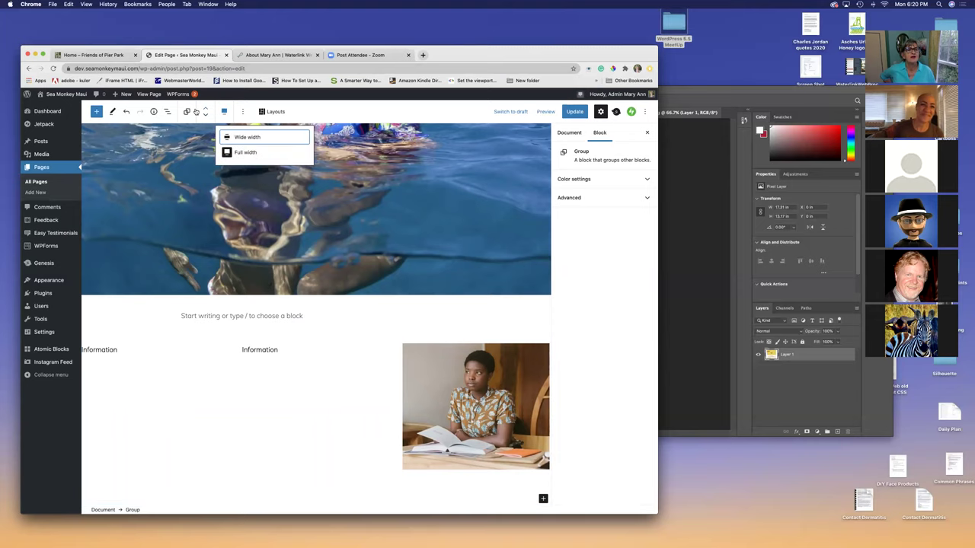
click(248, 138)
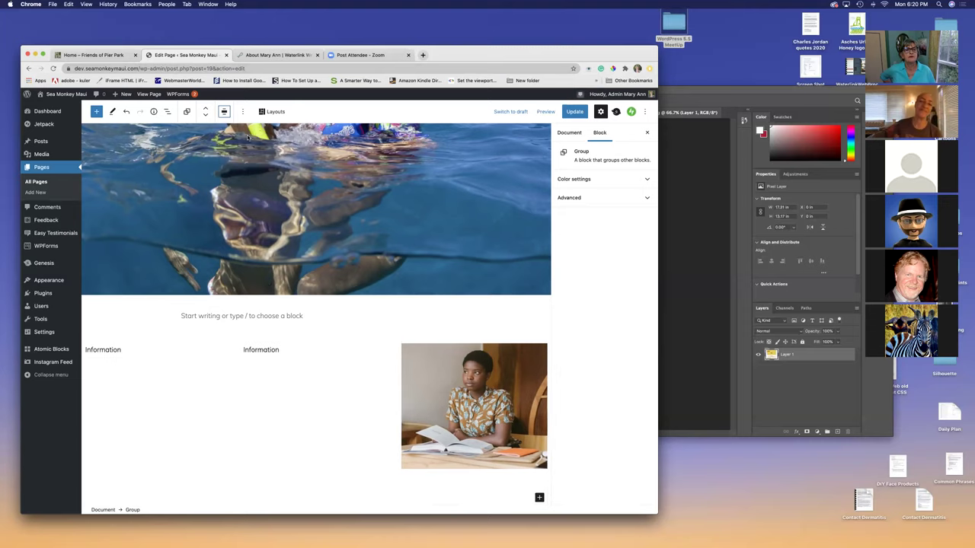
Step: Preview the Snorkeling page in a new tab, check the wide-width three-column section, and close the preview
click(545, 114)
click(513, 182)
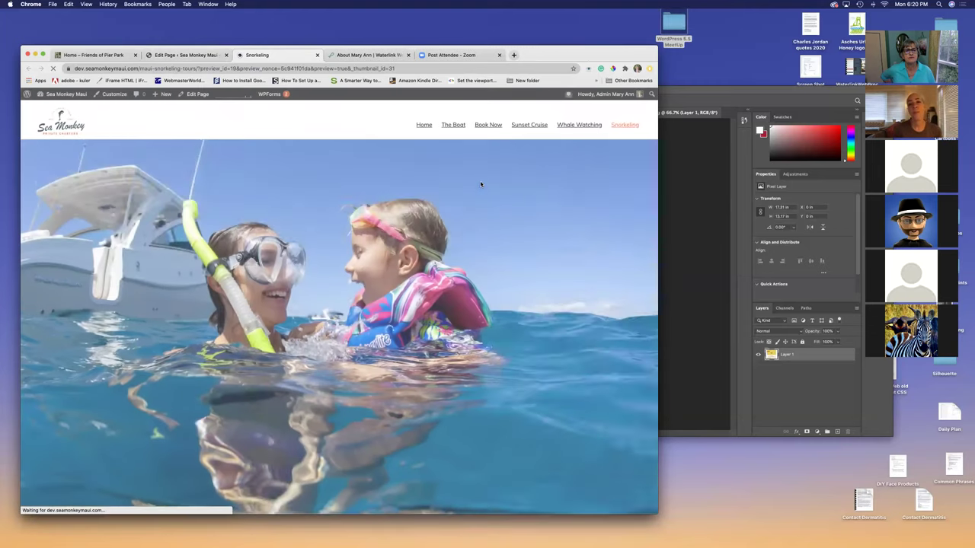
scroll(481, 183, down, 6)
scroll(480, 183, up, 3)
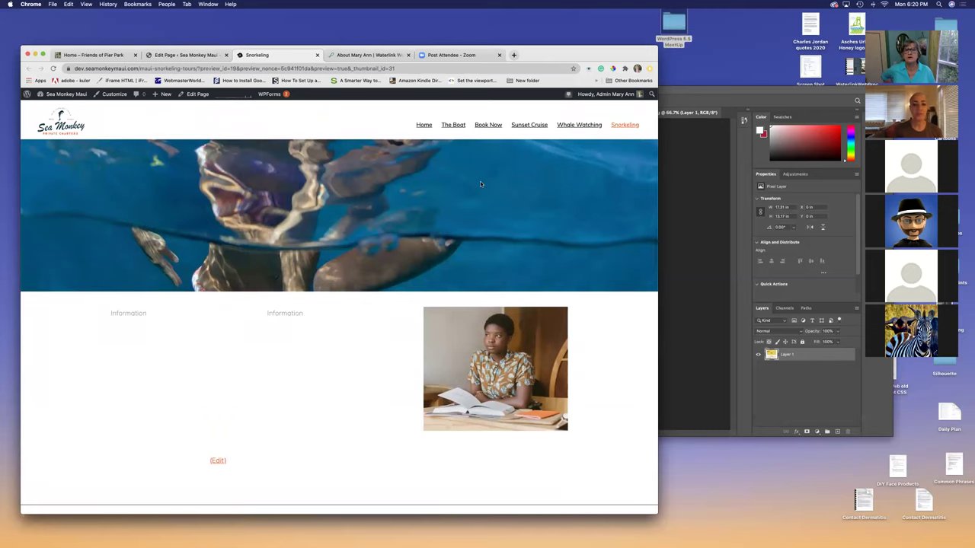
scroll(481, 184, down, 1)
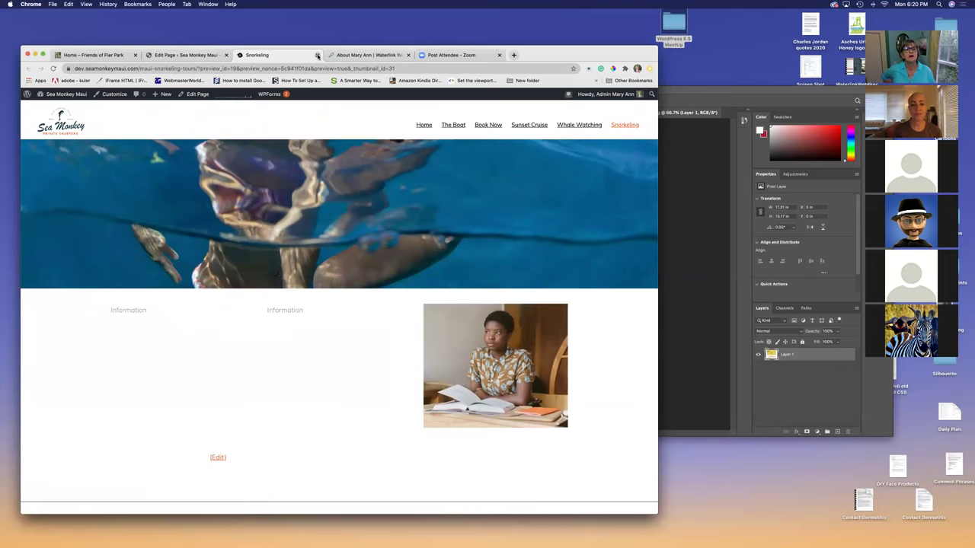
click(317, 56)
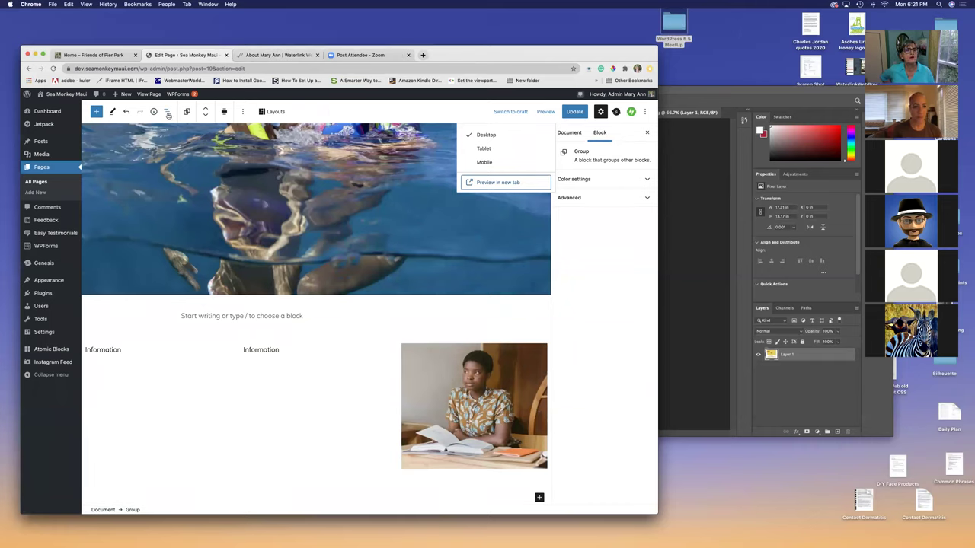
Step: Examine the nested block hierarchy of the Group and review its Wide width and Full width options
click(168, 115)
click(169, 114)
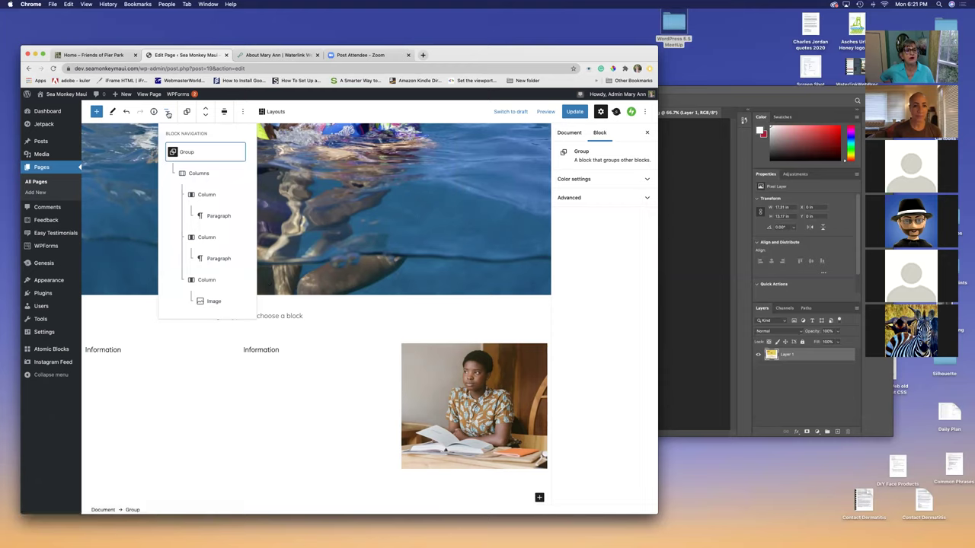
click(185, 153)
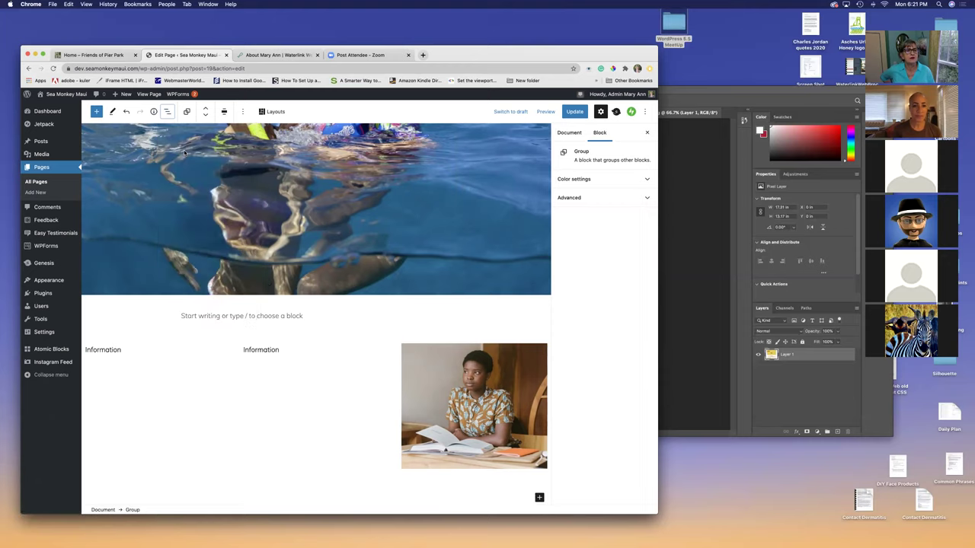
click(223, 112)
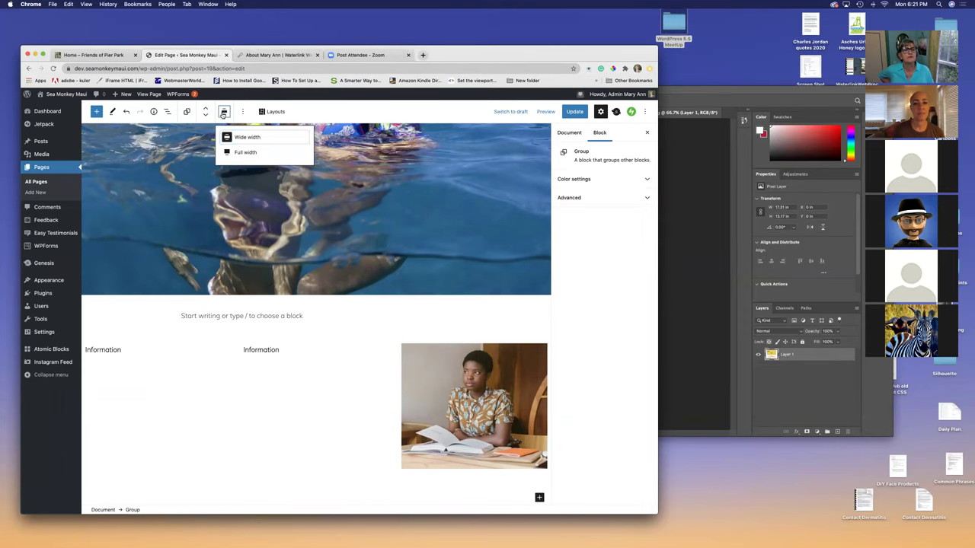
click(223, 113)
click(223, 113)
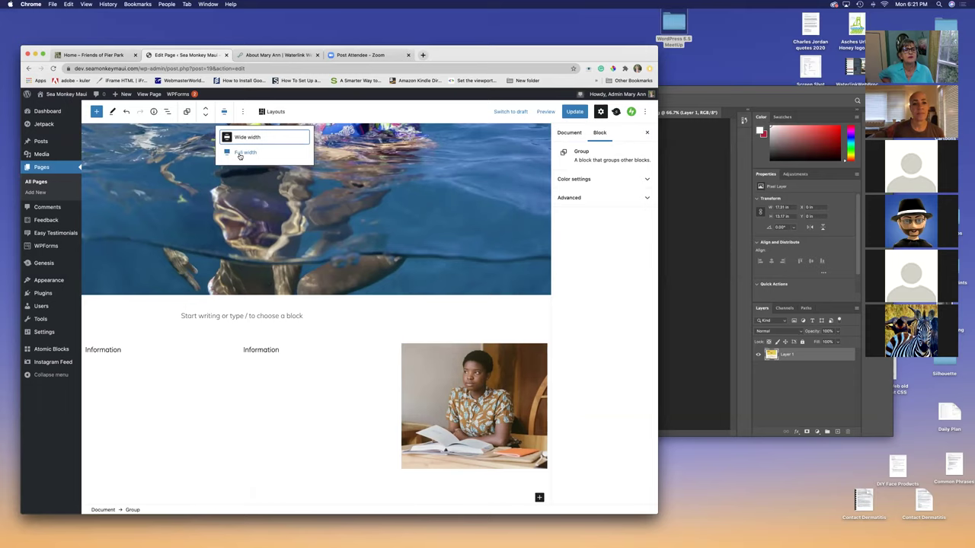
scroll(304, 406, down, 1)
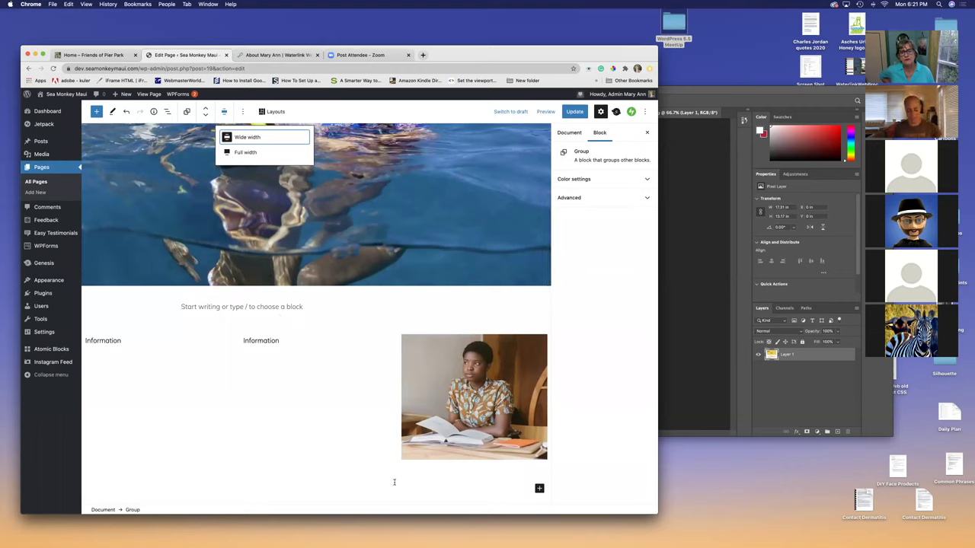
Step: Delete the three-column Group block and the leftover empty paragraphs beneath the banner image
click(307, 399)
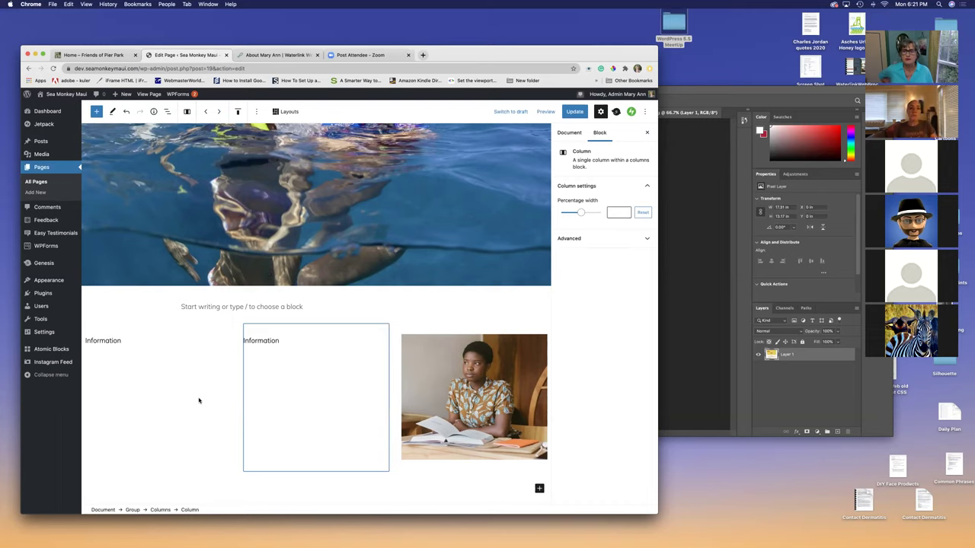
scroll(198, 401, down, 3)
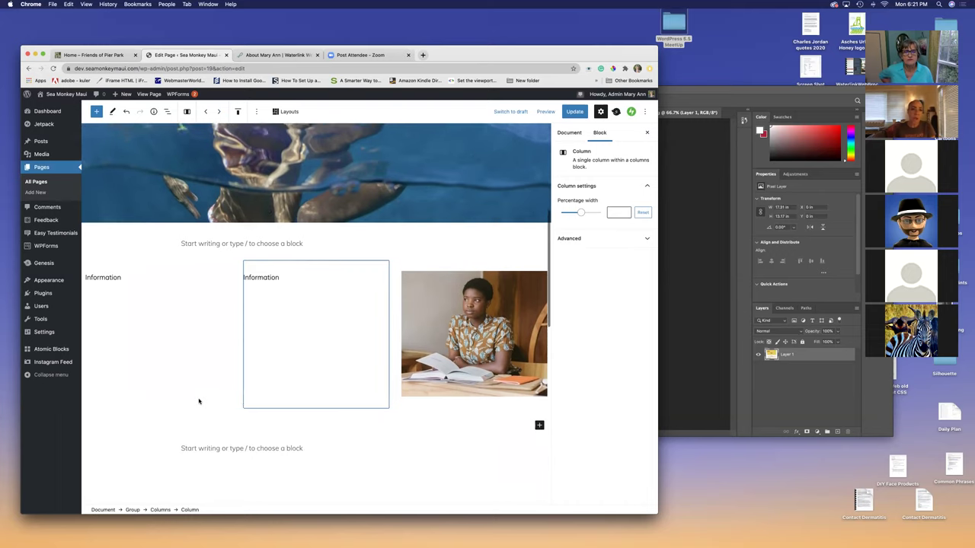
click(266, 442)
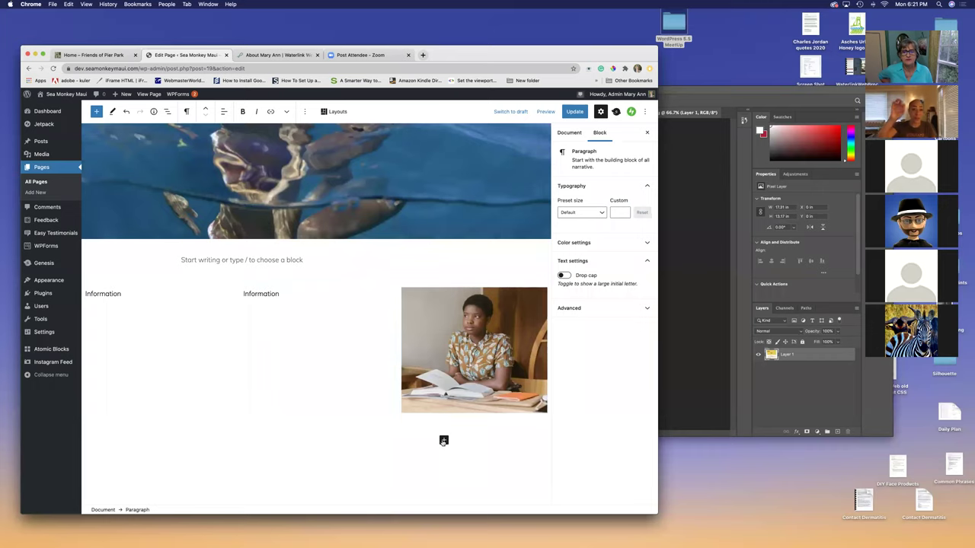
scroll(323, 465, down, 2)
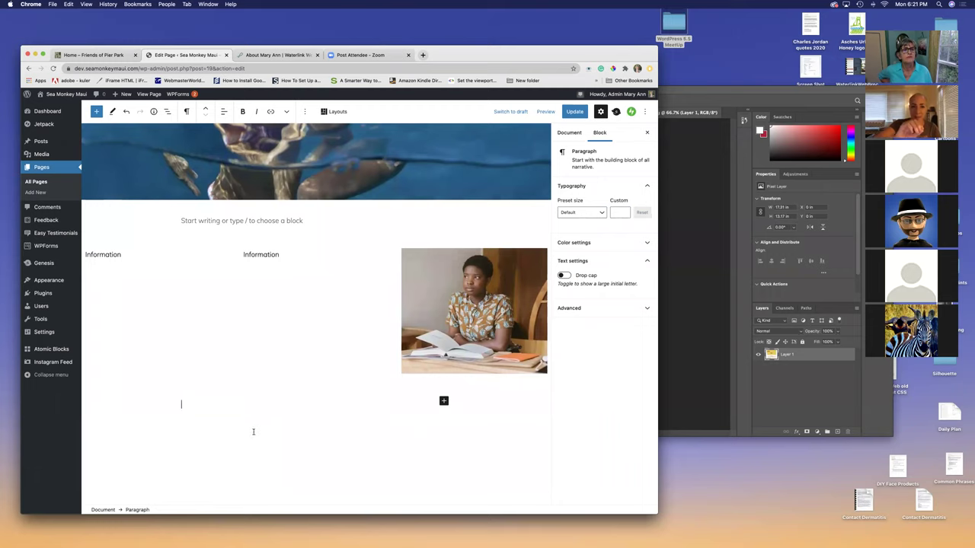
click(207, 386)
key(Delete)
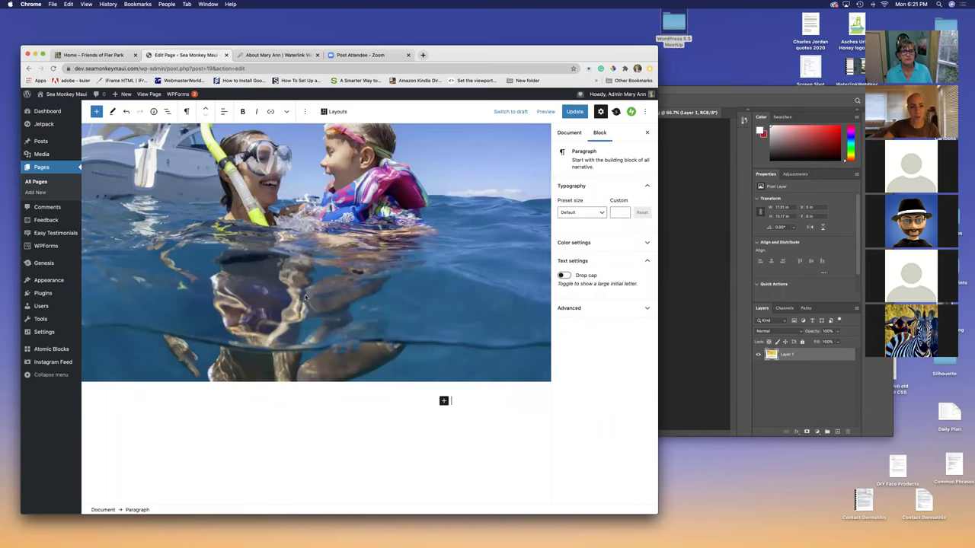
Step: Select the snorkeling banner image, check its alignment control, and return to the empty paragraph below it
click(316, 259)
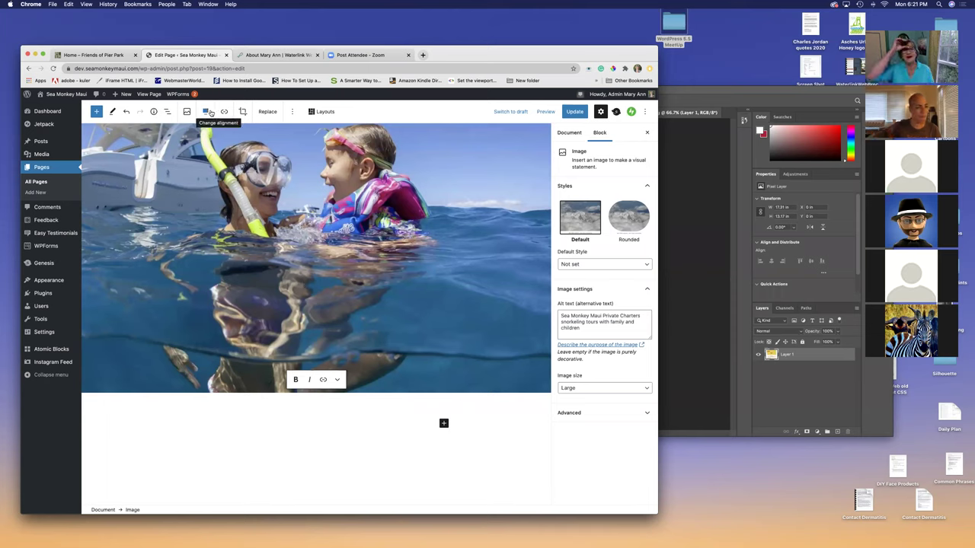
click(209, 112)
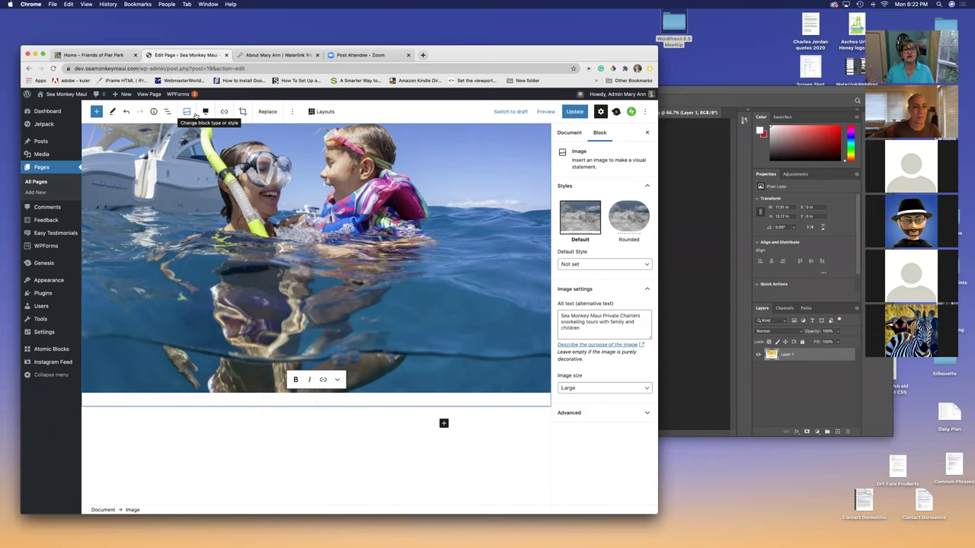
click(294, 451)
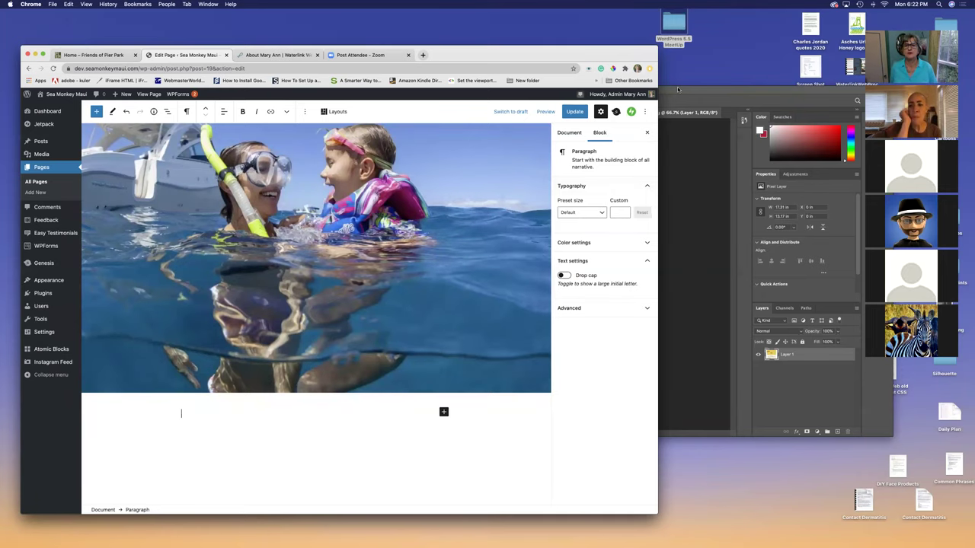
Step: Switch to Photoshop to show the WordPress 5.5.1 welcome screenshot
key(super+Tab)
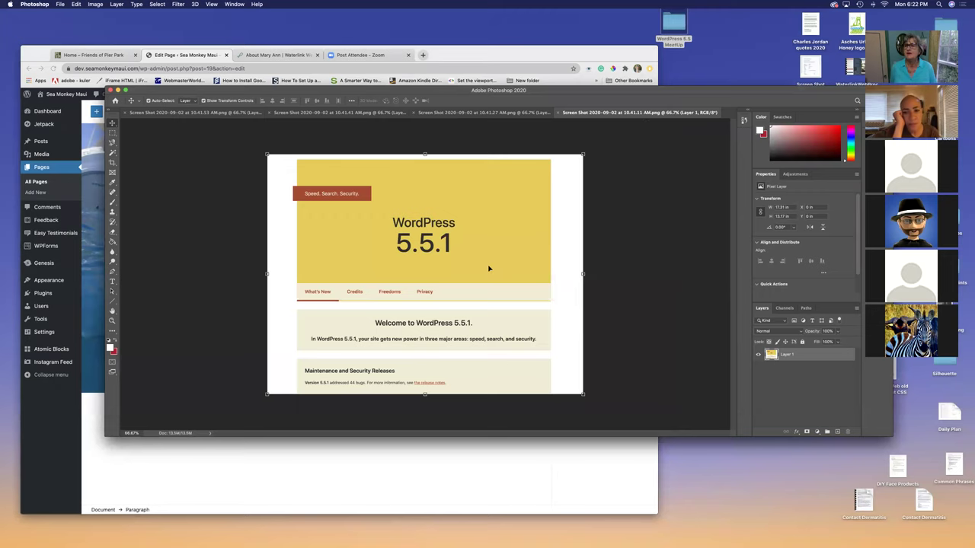
Step: Switch back to Chrome and leave the Snorkeling page editor for the live Sea Monkey Maui site, discarding the unsaved changes
click(467, 54)
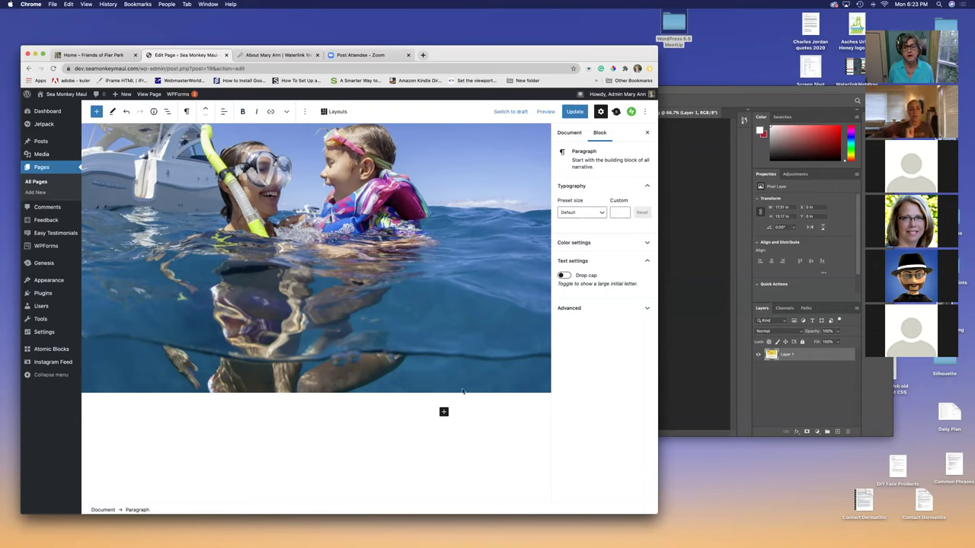
scroll(460, 391, down, 2)
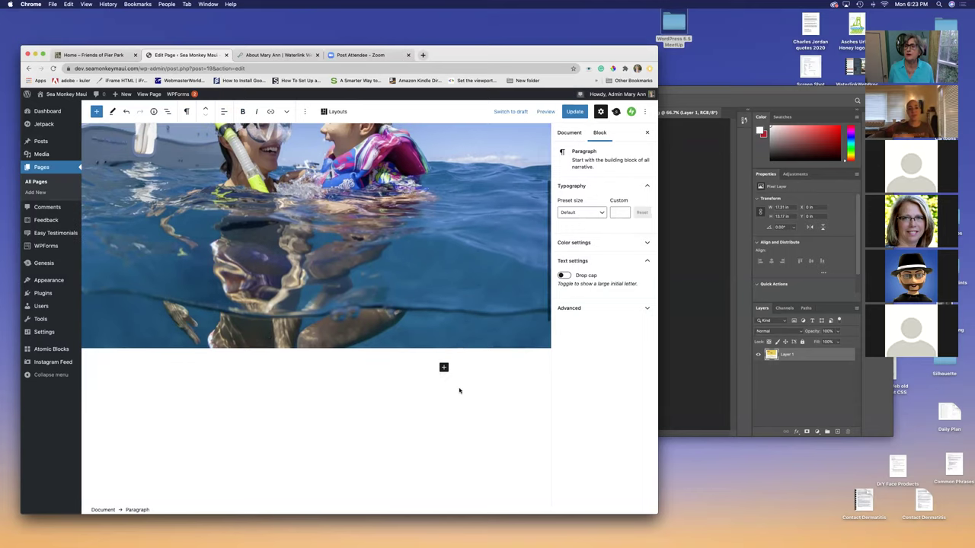
scroll(442, 390, down, 2)
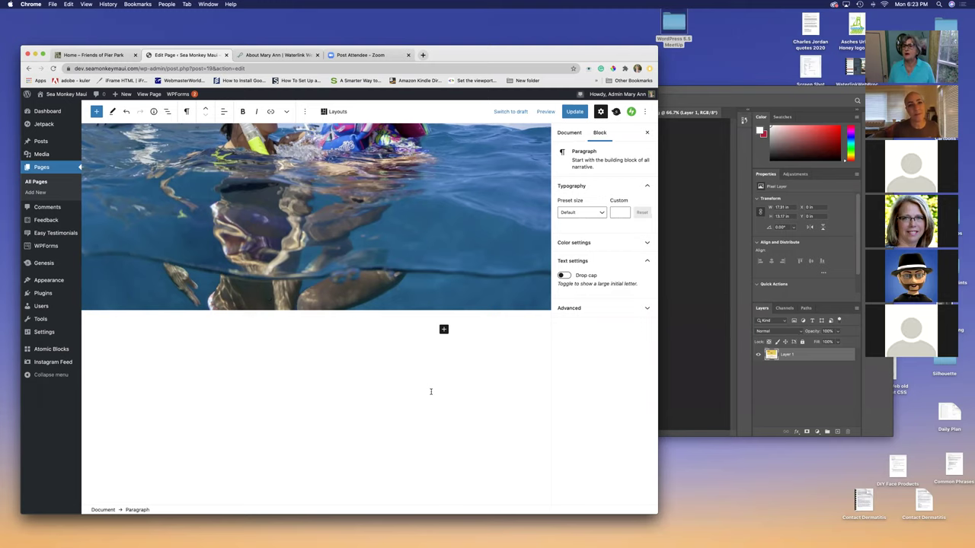
scroll(407, 366, up, 5)
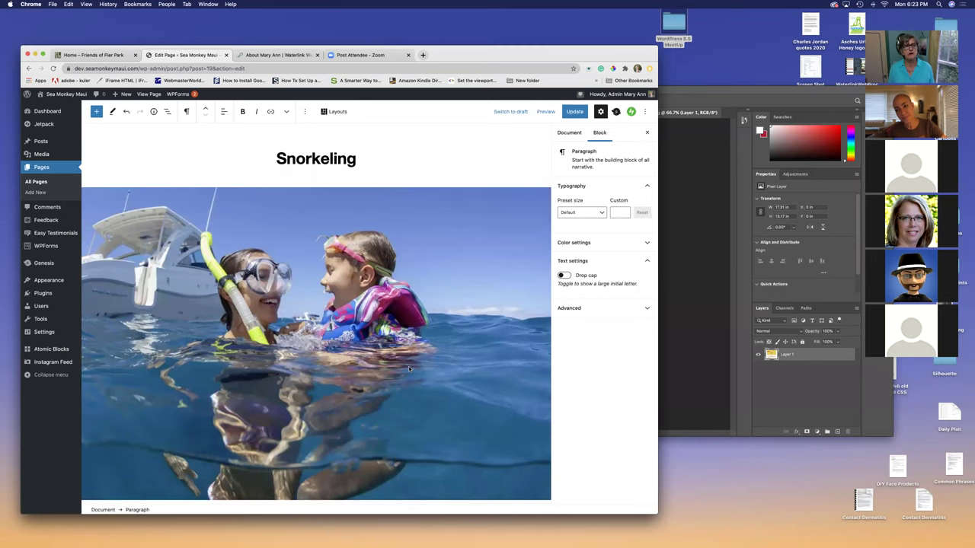
mouse_move(64, 95)
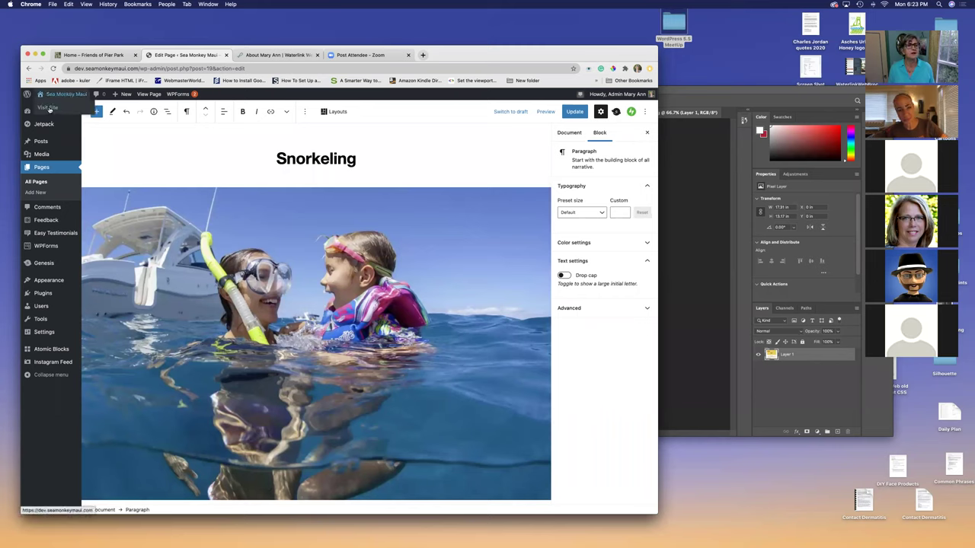
click(50, 108)
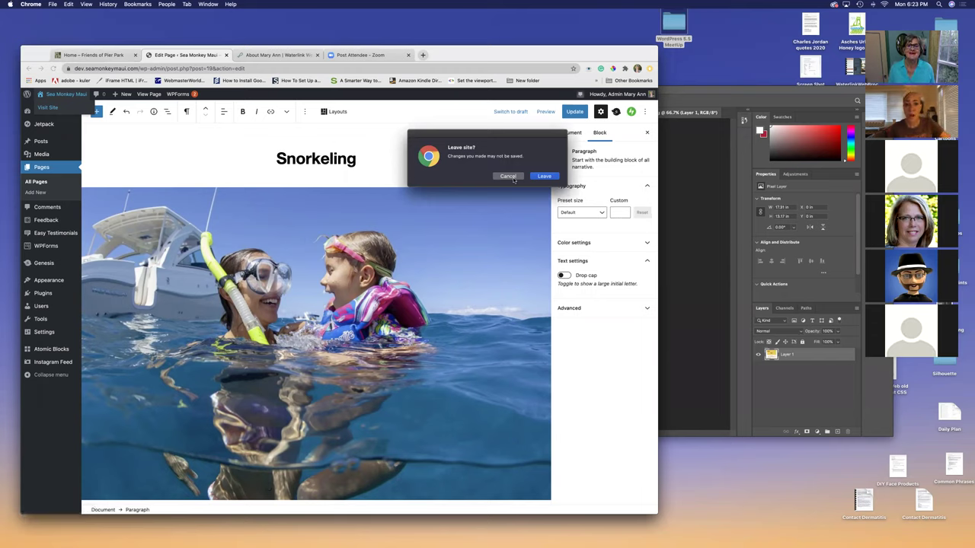
click(538, 177)
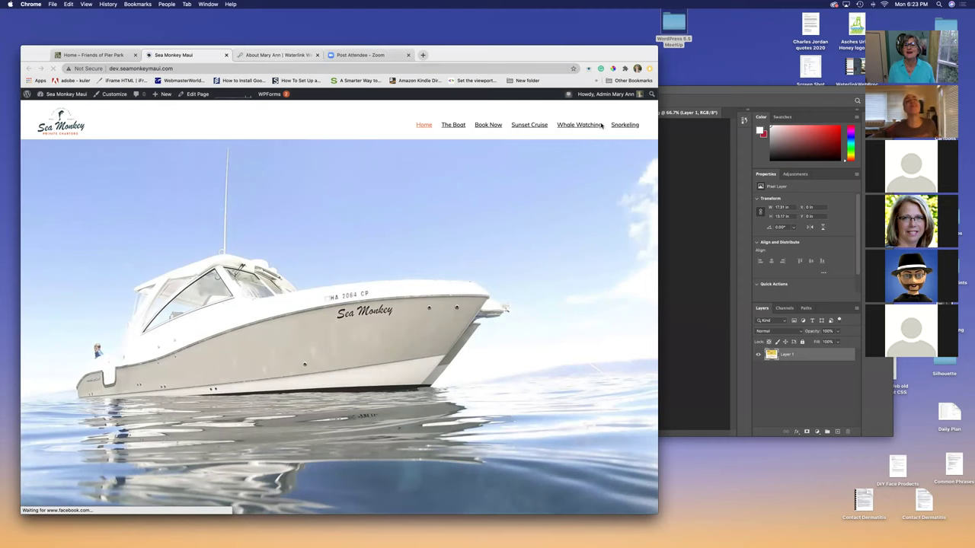
Step: Switch to Photoshop and show the WordPress 5.5.1 welcome, Speed/Search/Security and block editor highlights screenshots in turn
click(674, 101)
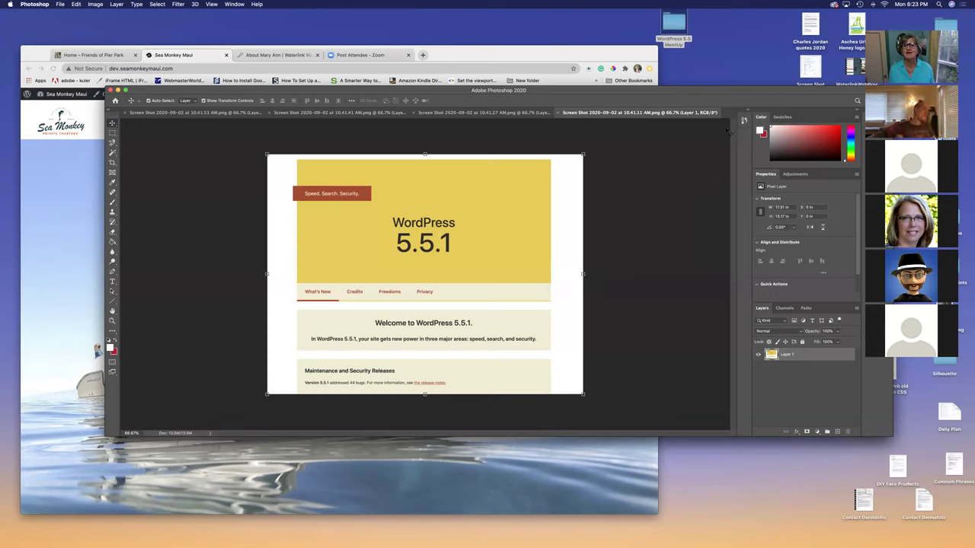
click(518, 113)
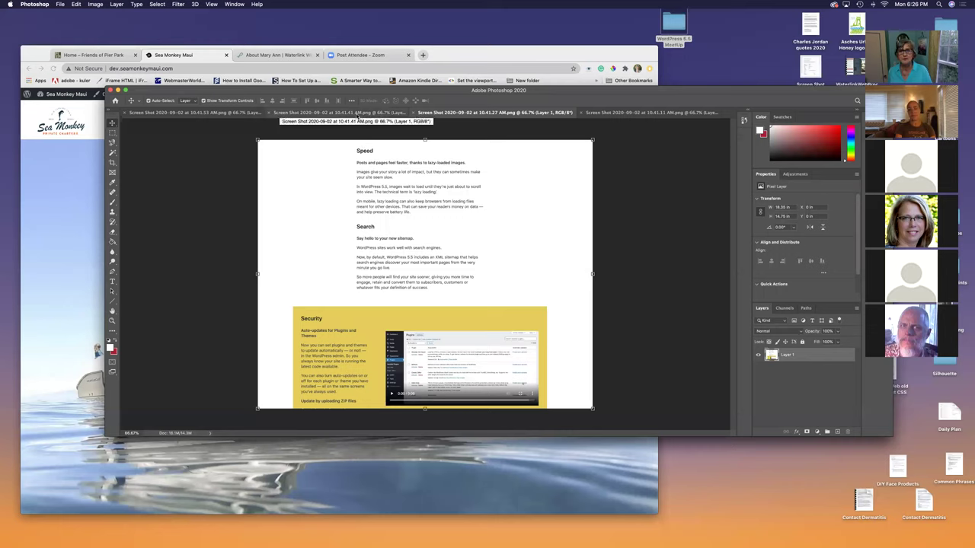
click(356, 114)
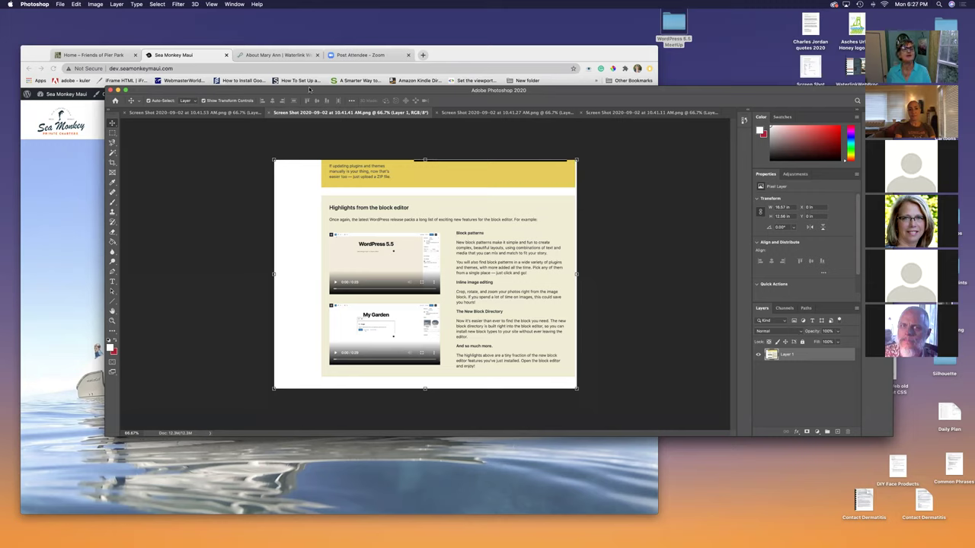
Step: Switch to Chrome, open the Waterlink Web About page for editing, and go to the end of its content
click(263, 55)
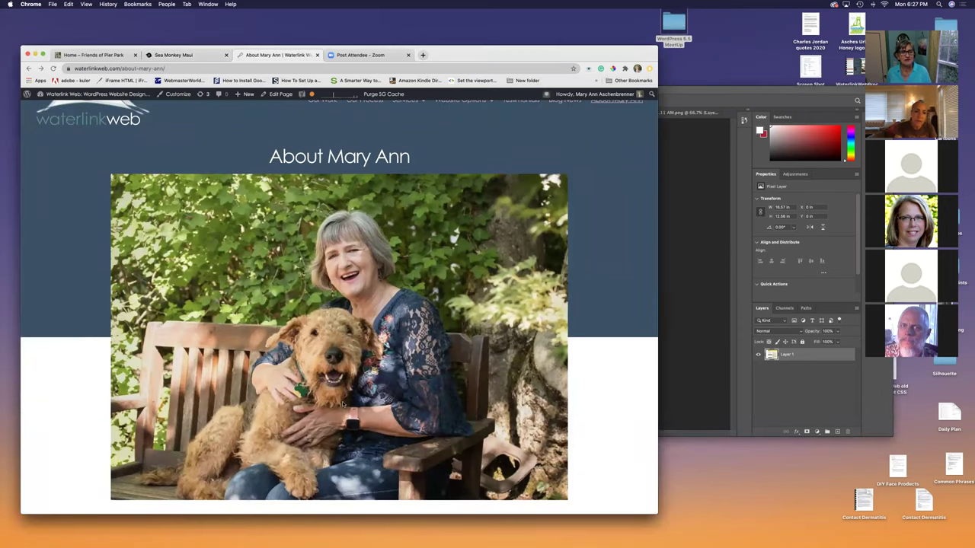
scroll(313, 350, down, 5)
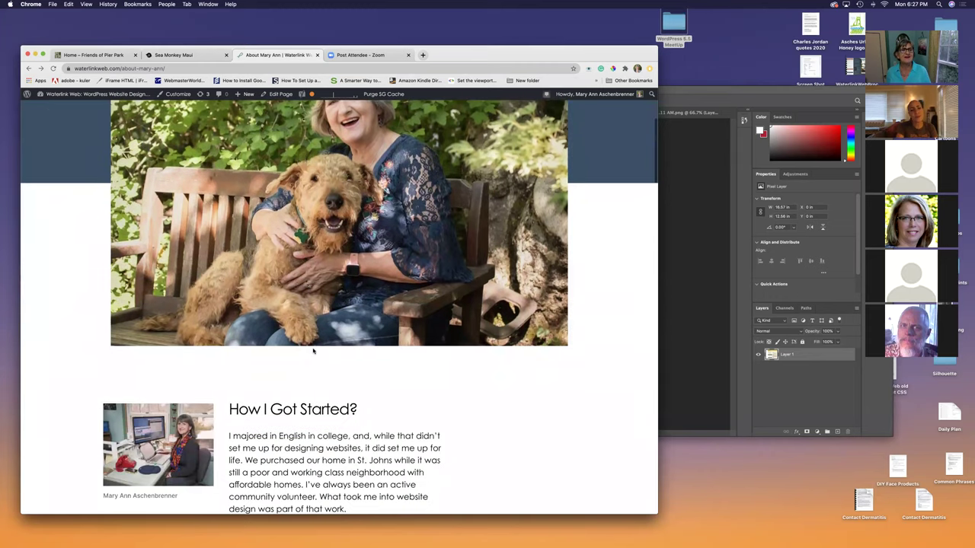
scroll(313, 350, down, 4)
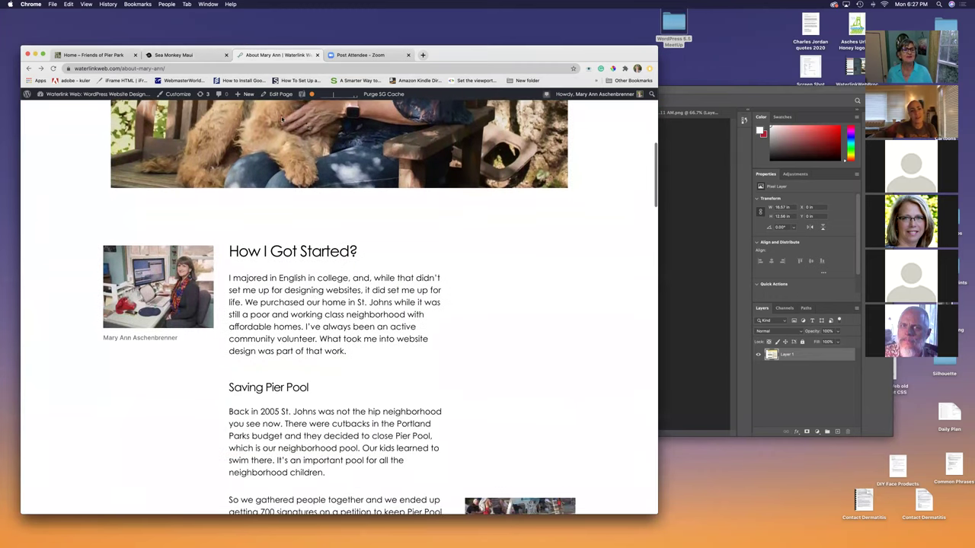
click(281, 94)
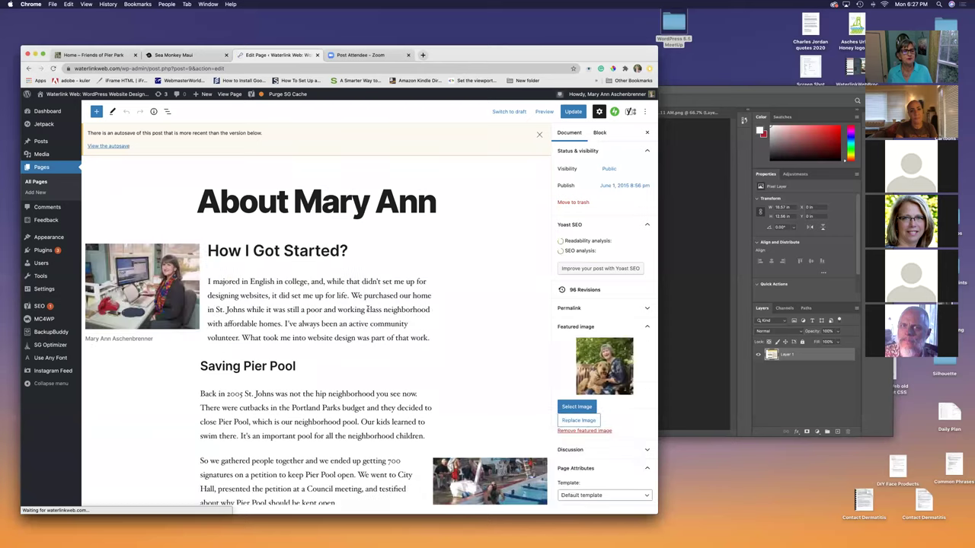
scroll(367, 308, down, 10)
scroll(367, 308, down, 15)
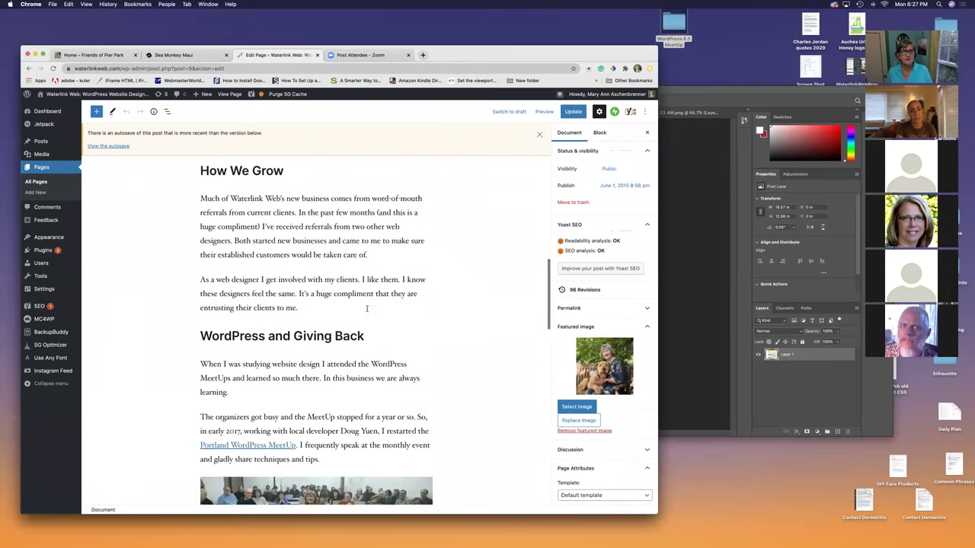
scroll(367, 308, down, 5)
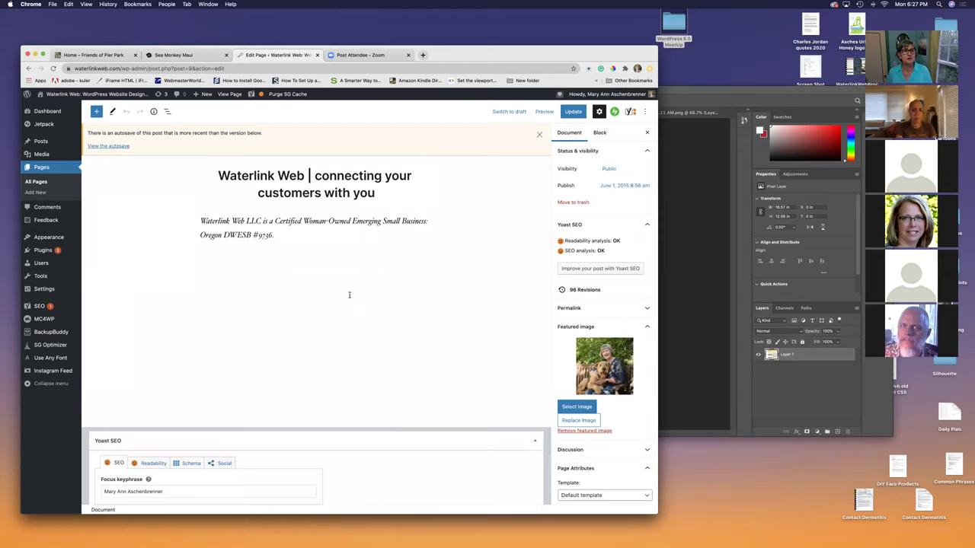
Step: Open the block inserter and look through the available block categories, including Design, Widgets and Embeds
click(94, 111)
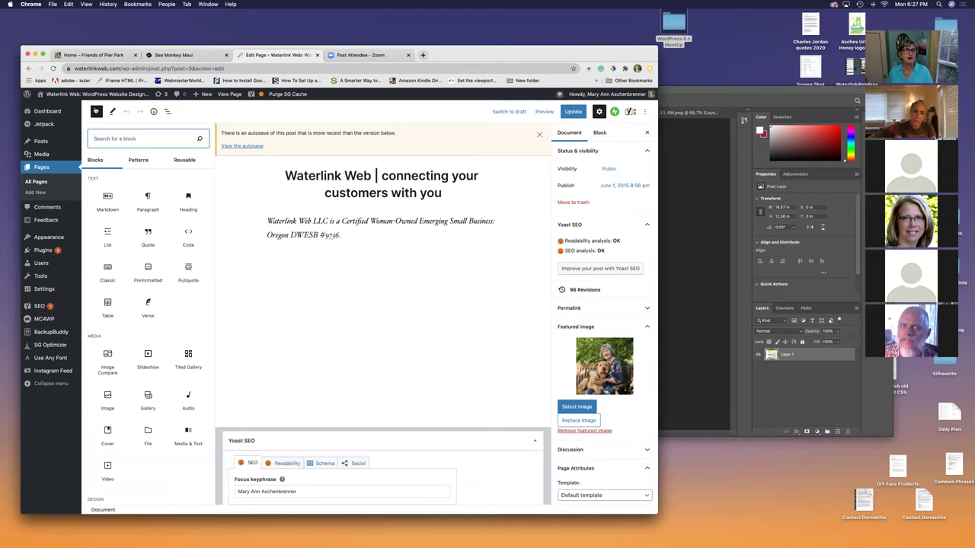
scroll(134, 271, down, 10)
scroll(134, 271, down, 15)
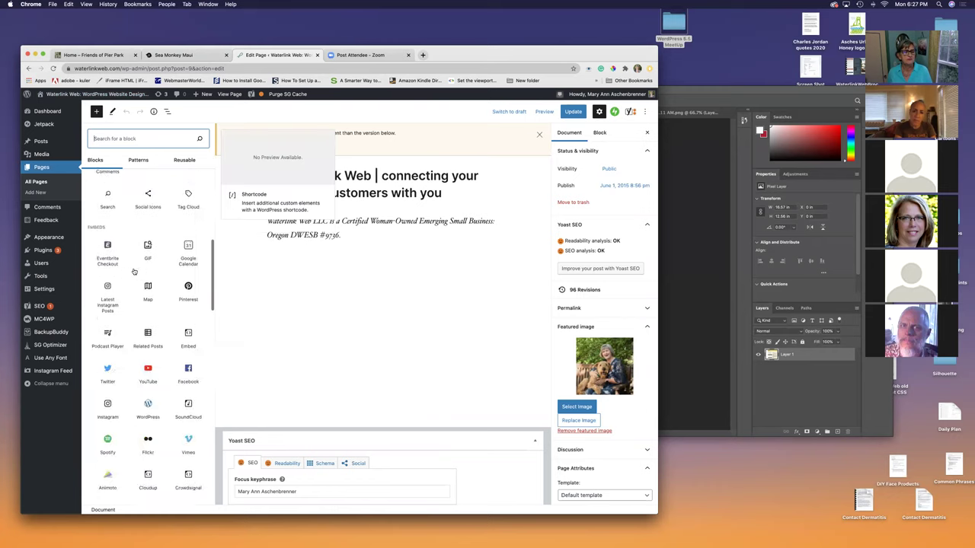
scroll(134, 271, down, 5)
scroll(134, 271, up, 6)
scroll(132, 272, up, 20)
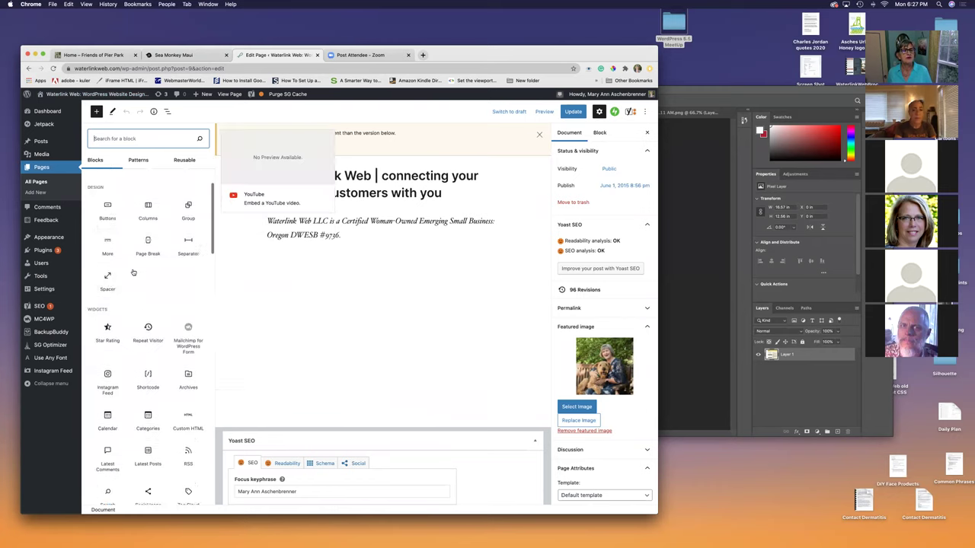
Step: Examine the available block patterns, from Buttons and Columns through Gallery and Headers to the Text patterns
click(136, 160)
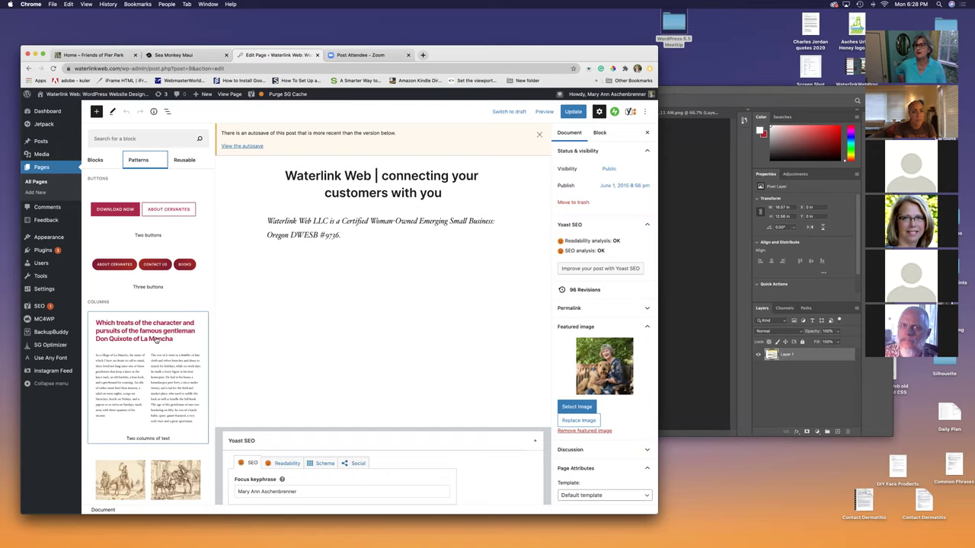
scroll(156, 340, down, 5)
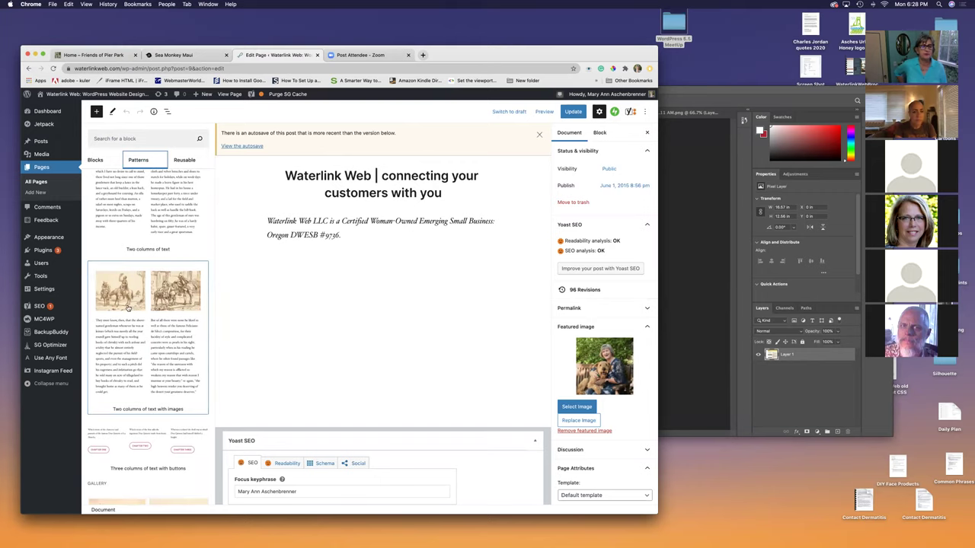
scroll(128, 309, down, 2)
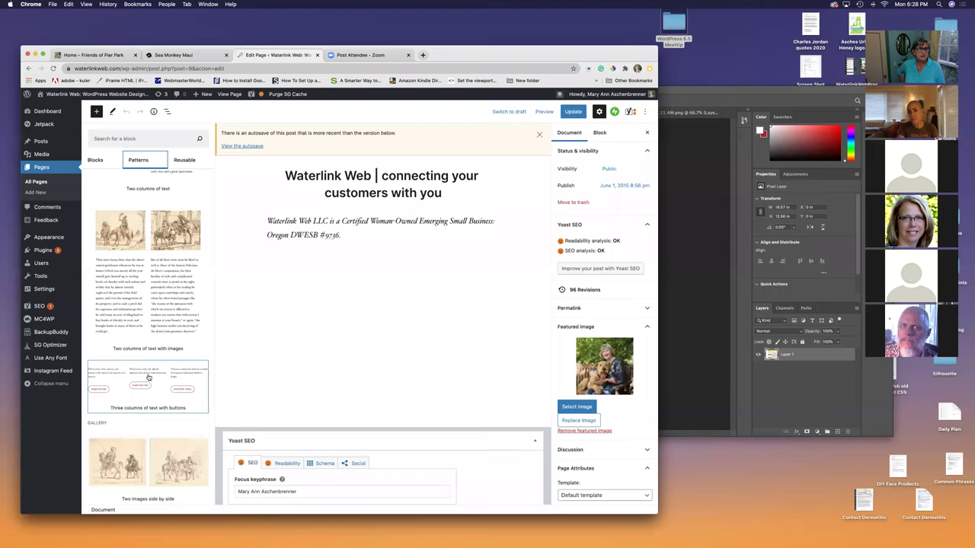
scroll(149, 375, down, 1)
scroll(190, 356, down, 5)
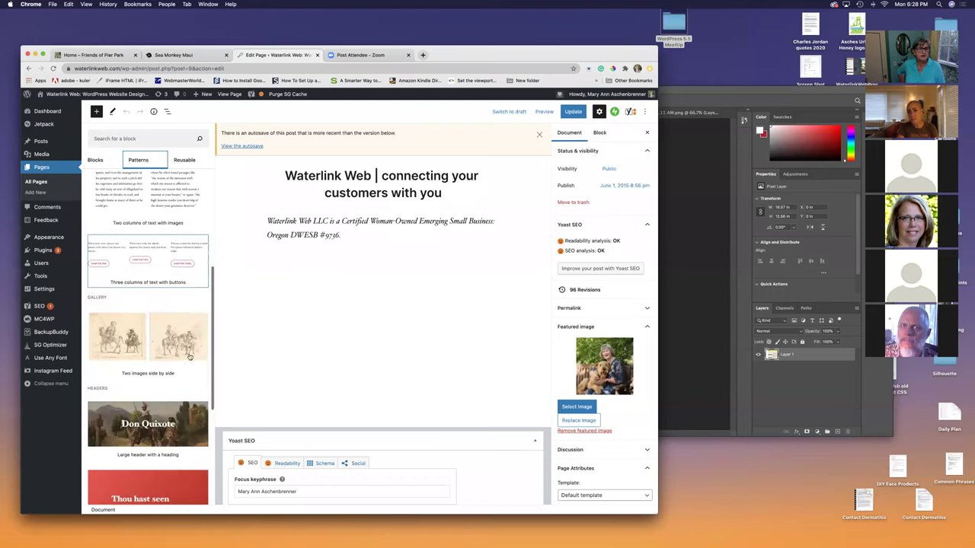
scroll(190, 356, down, 1)
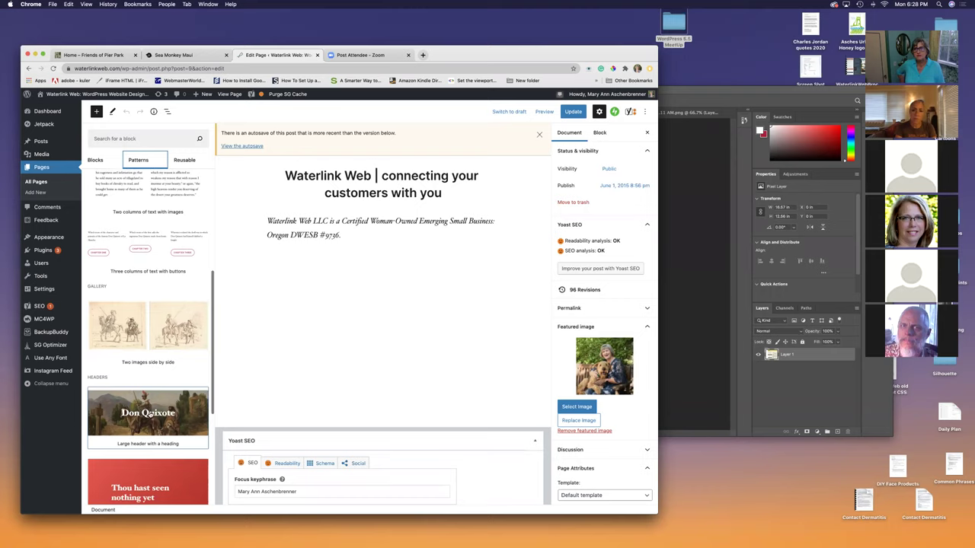
scroll(150, 415, down, 2)
scroll(154, 415, down, 3)
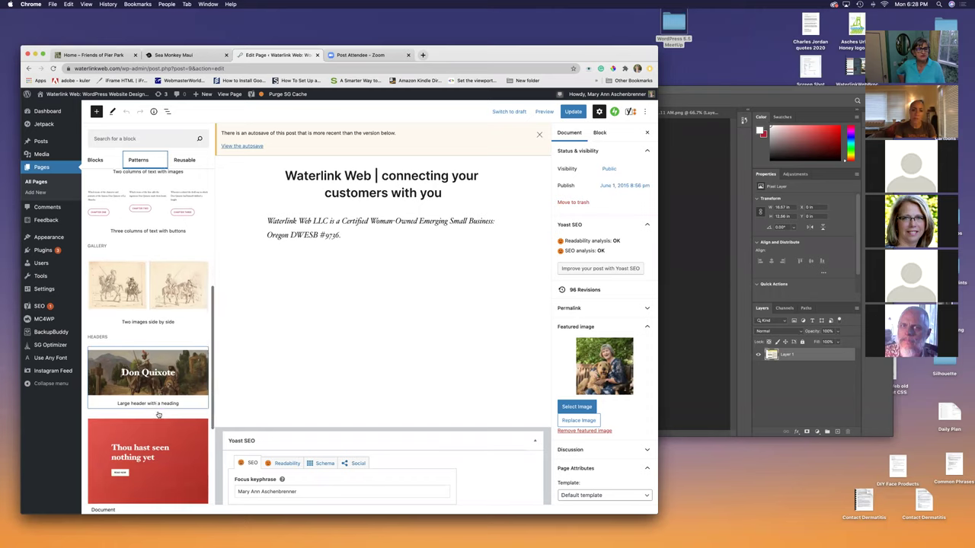
scroll(158, 415, down, 2)
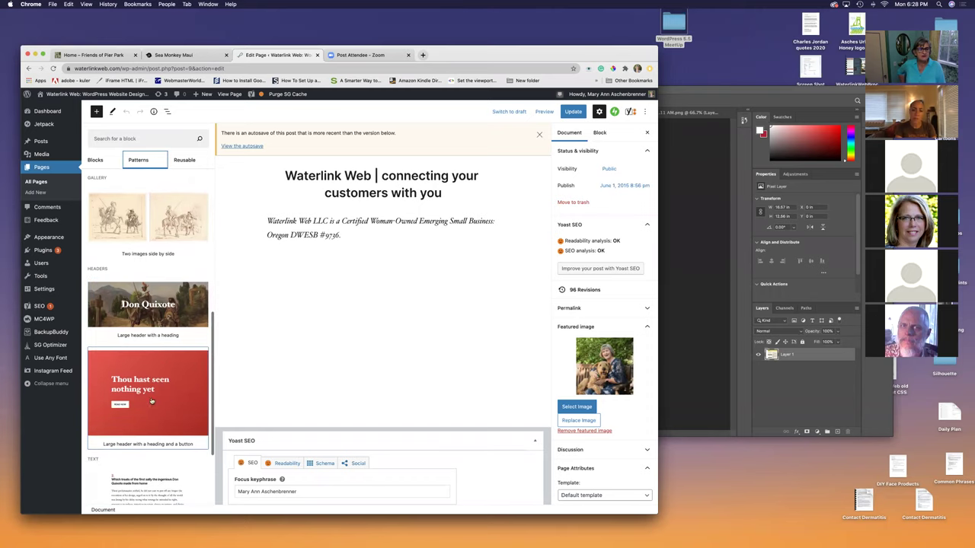
scroll(172, 410, down, 3)
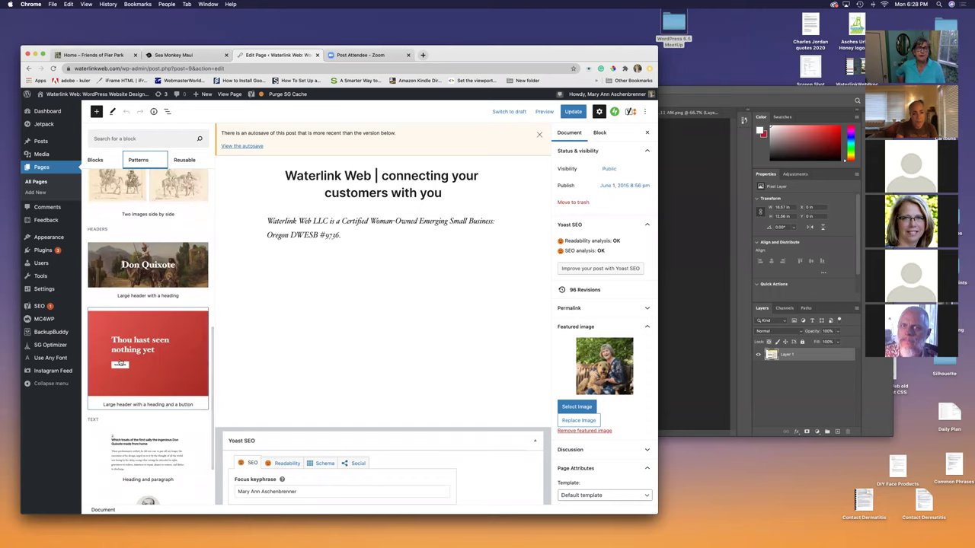
scroll(122, 364, down, 5)
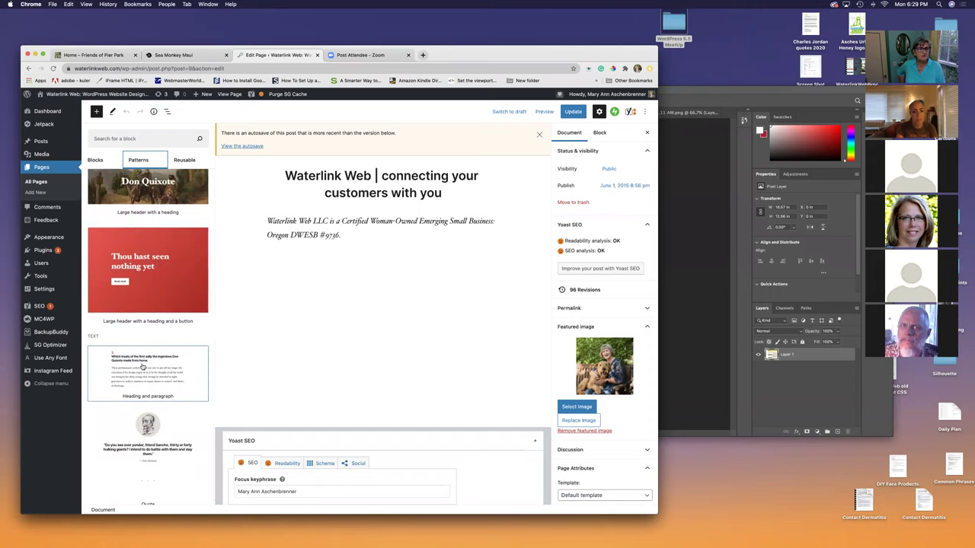
scroll(142, 367, down, 1)
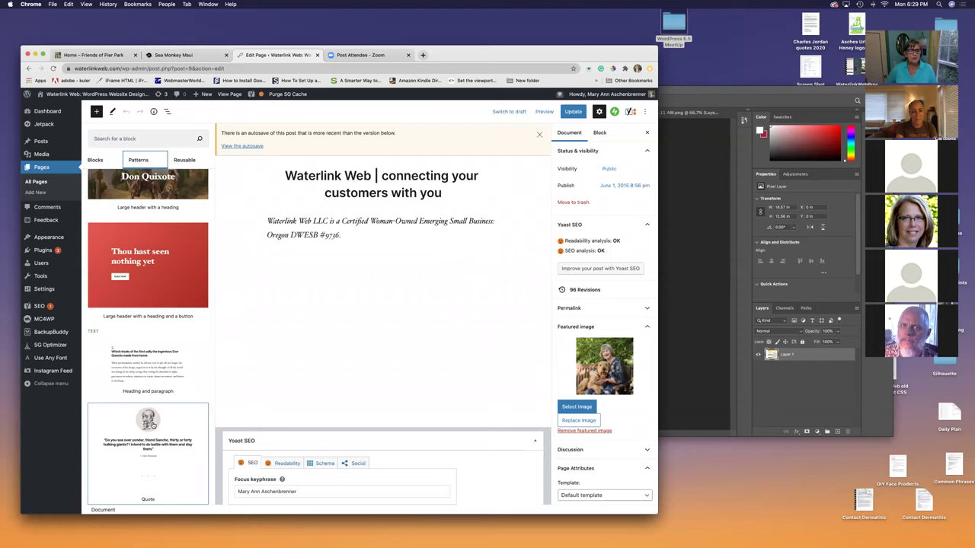
Step: Insert the Two buttons pattern at the end of the About page, below the Waterlink Web certification line
scroll(152, 424, up, 8)
scroll(152, 424, up, 1)
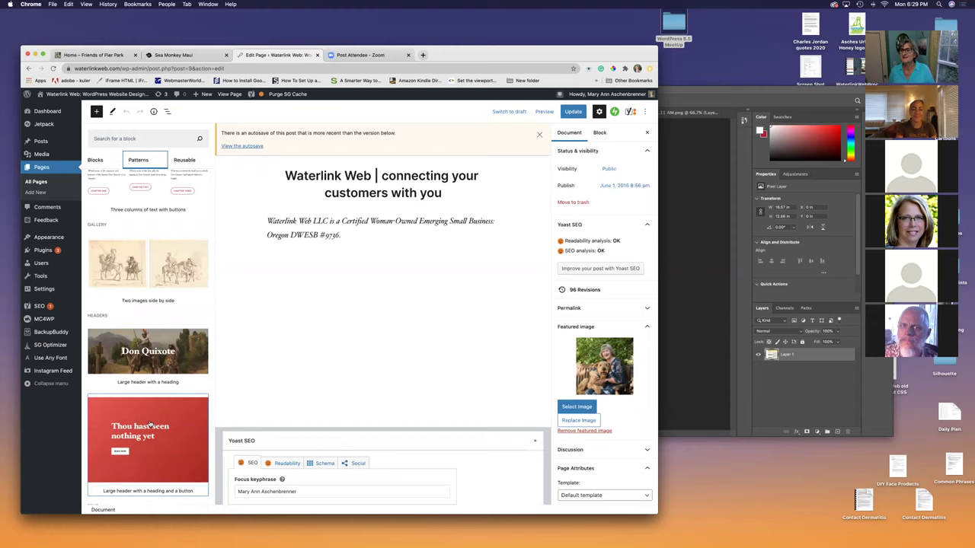
scroll(150, 424, up, 5)
scroll(149, 420, down, 6)
scroll(148, 420, up, 5)
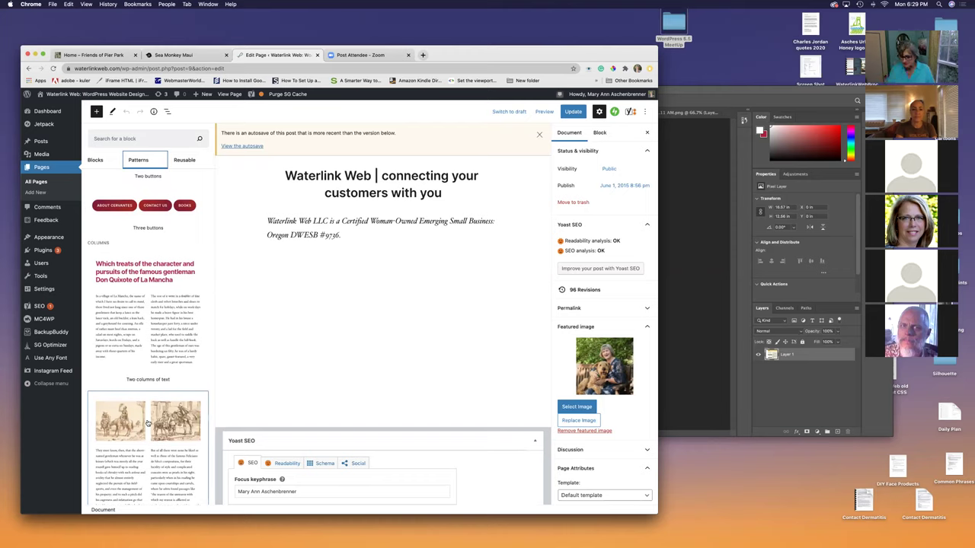
scroll(147, 423, up, 1)
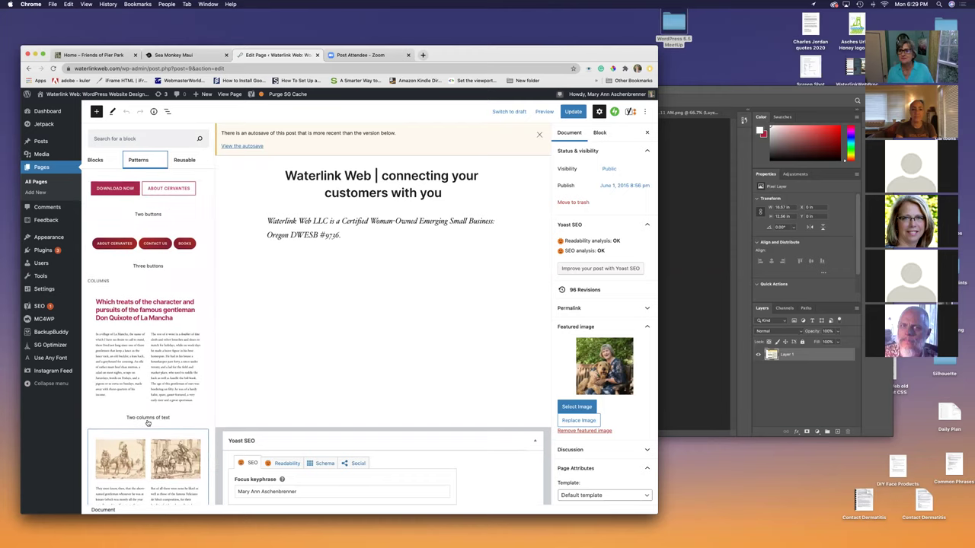
scroll(148, 423, down, 1)
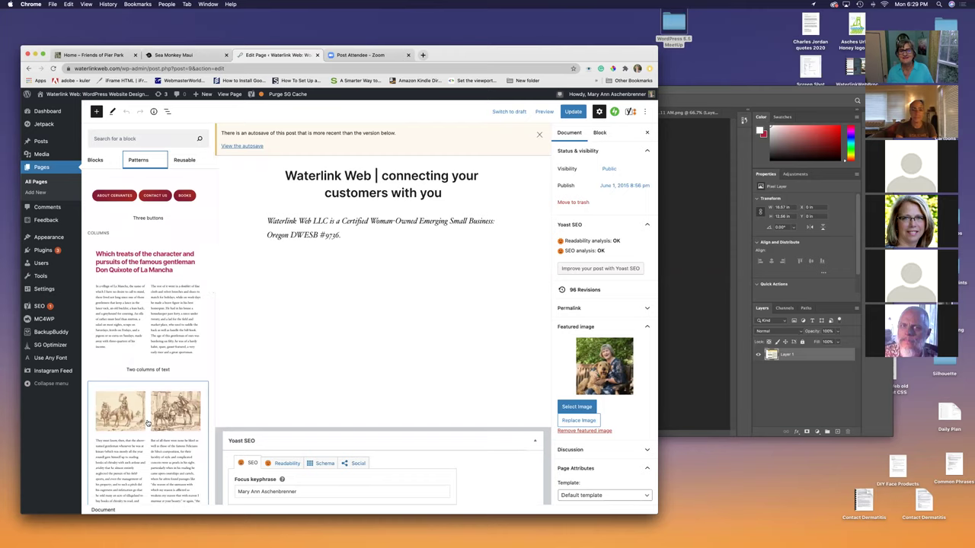
scroll(147, 424, down, 5)
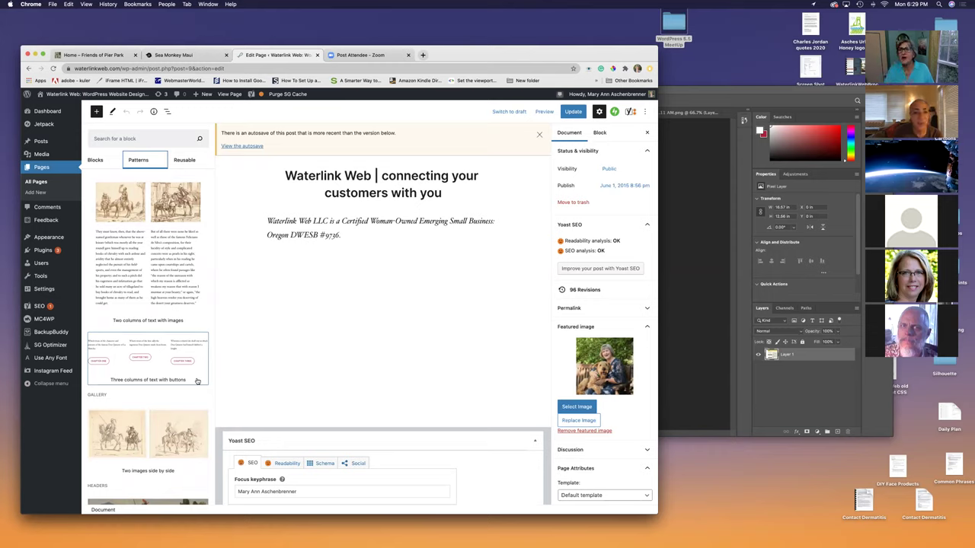
scroll(198, 381, up, 5)
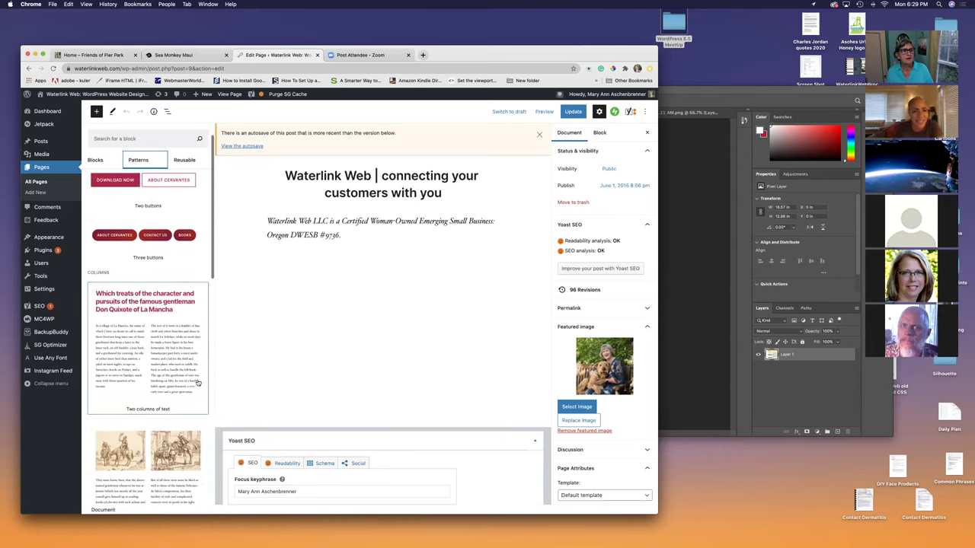
click(143, 211)
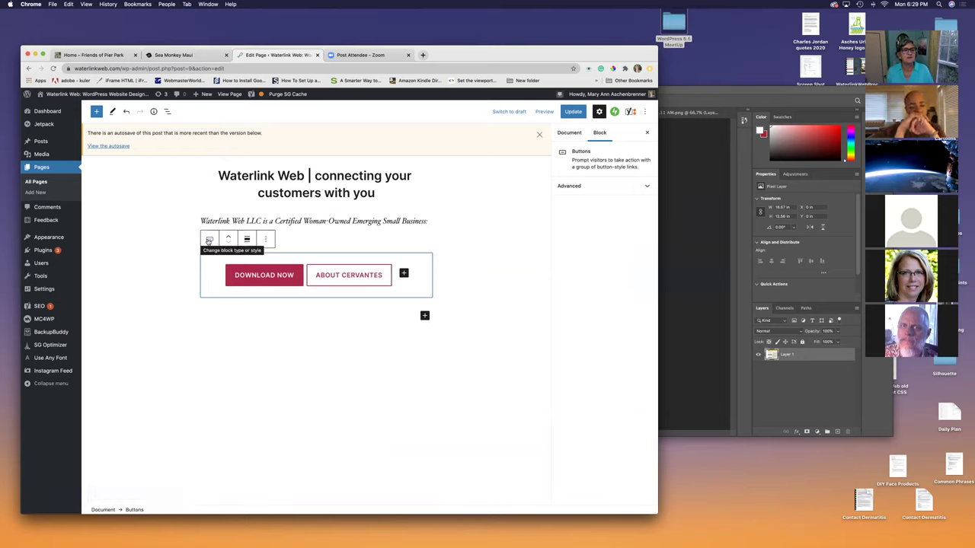
Step: Change the text of the filled DOWNLOAD NOW button to BUY NOW
click(275, 277)
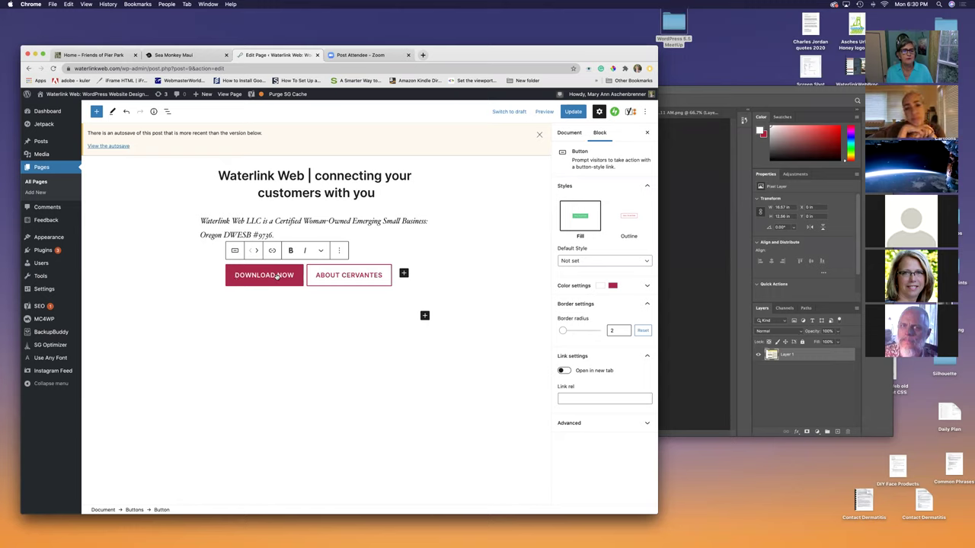
key(BackSpace)
key(BackSpace)
key(BackSpace)
key(BackSpace)
key(BackSpace)
key(BackSpace)
key(BackSpace)
key(BackSpace)
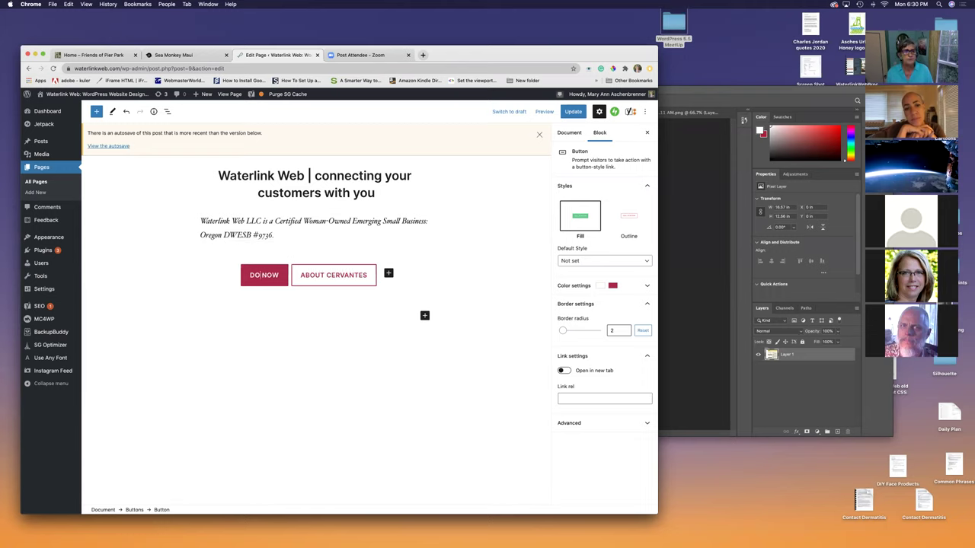
text(BUY)
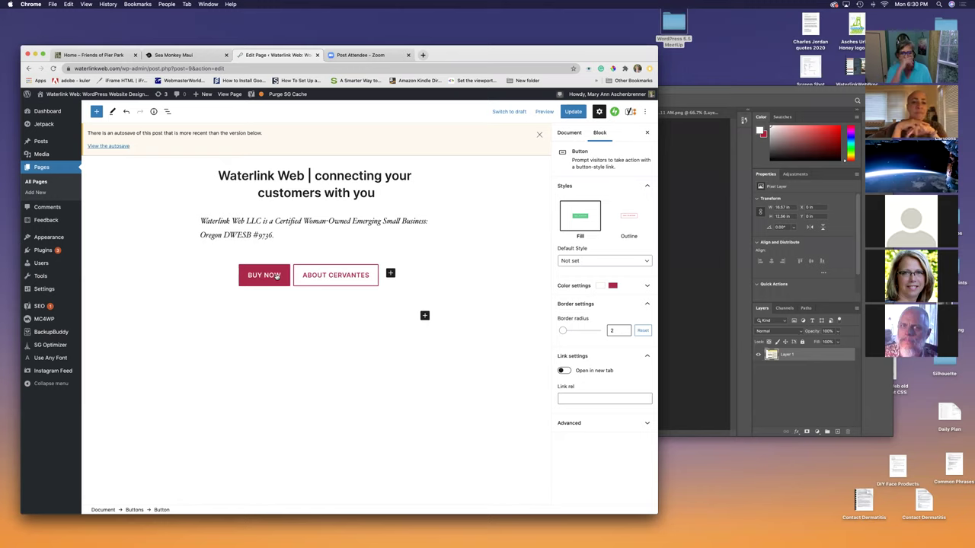
Step: Set the border radius of the Buy Now button to 0
scroll(356, 237, down, 1)
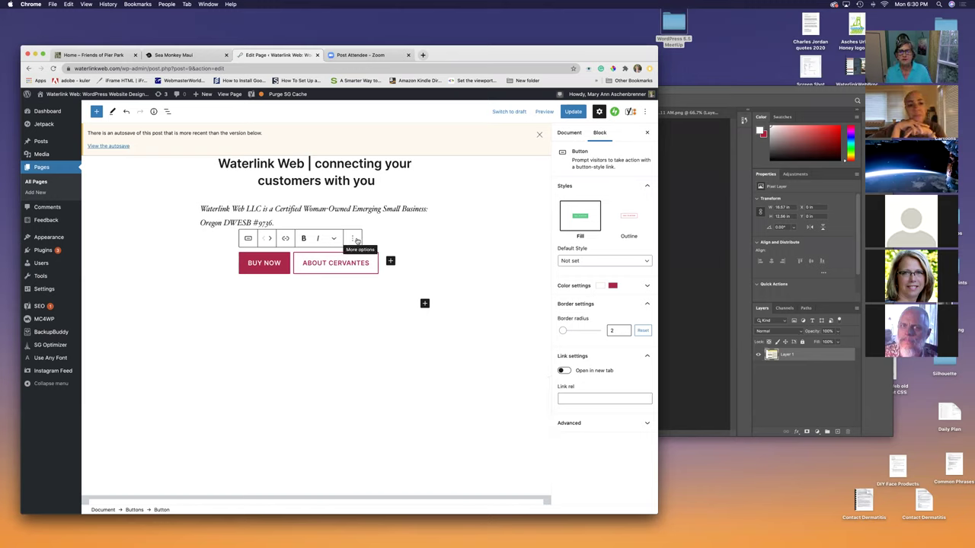
click(566, 332)
drag(565, 333, 531, 329)
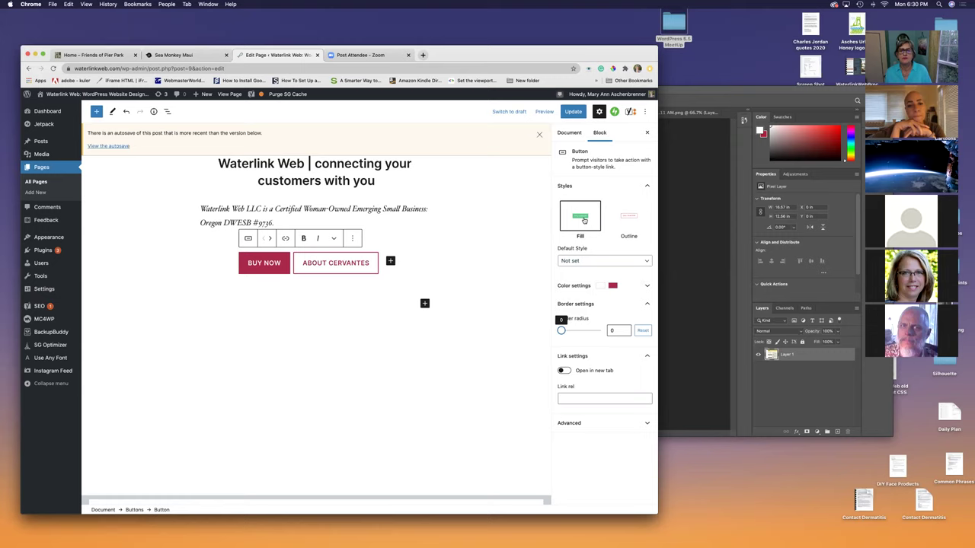
Step: Try other palette colors on the Buy Now button, settling on white text and a solid crimson background
click(645, 285)
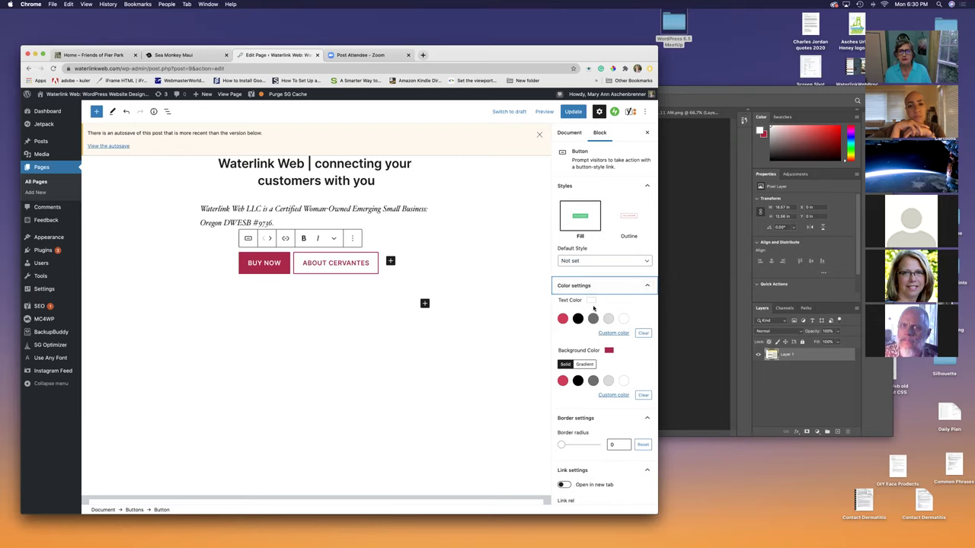
click(593, 319)
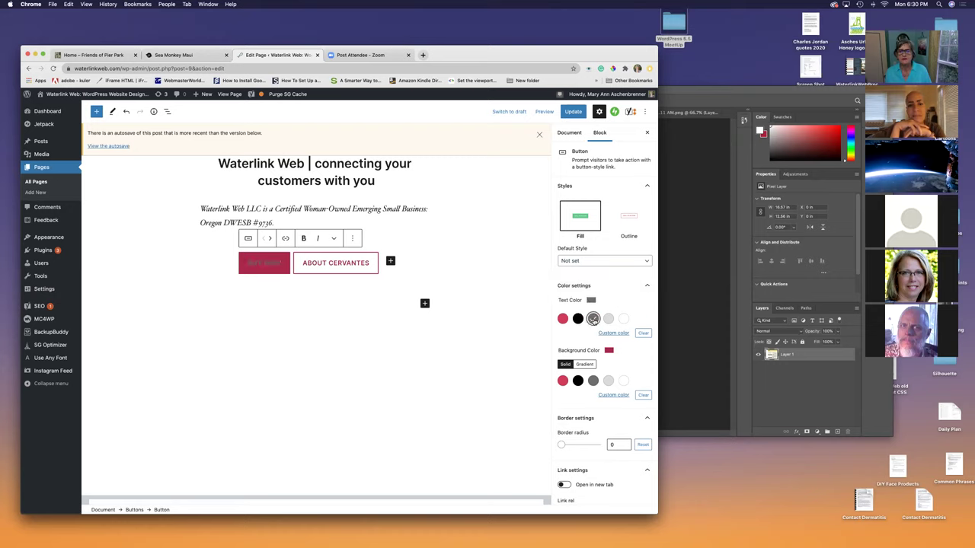
click(623, 319)
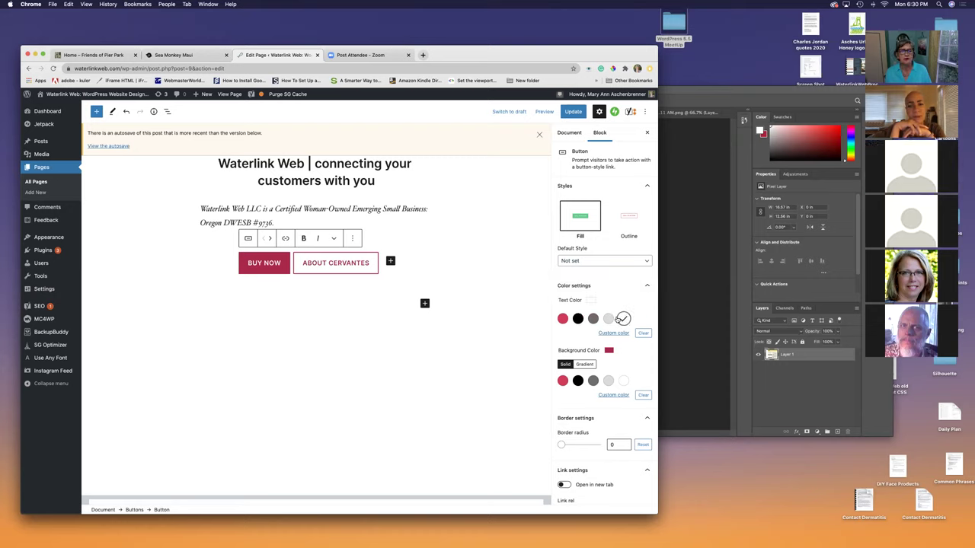
click(578, 381)
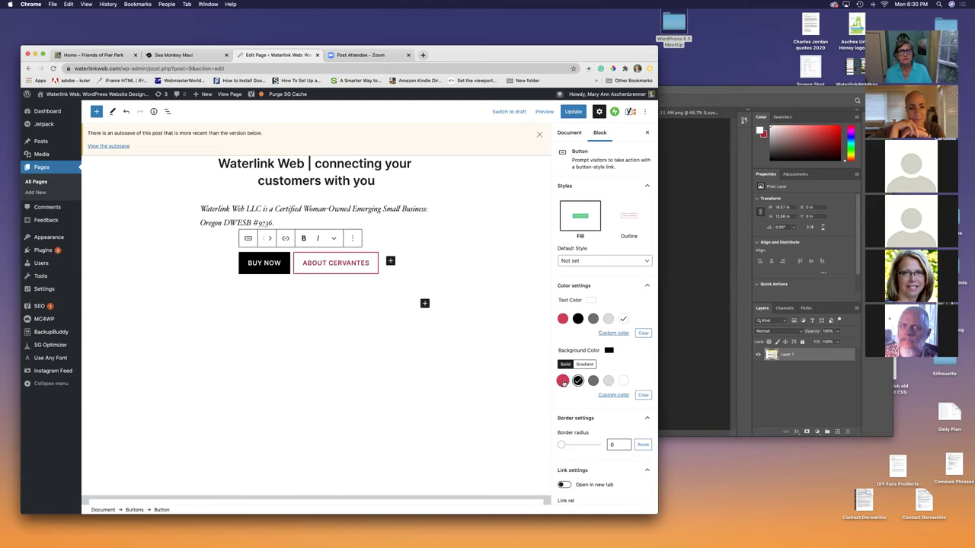
click(563, 381)
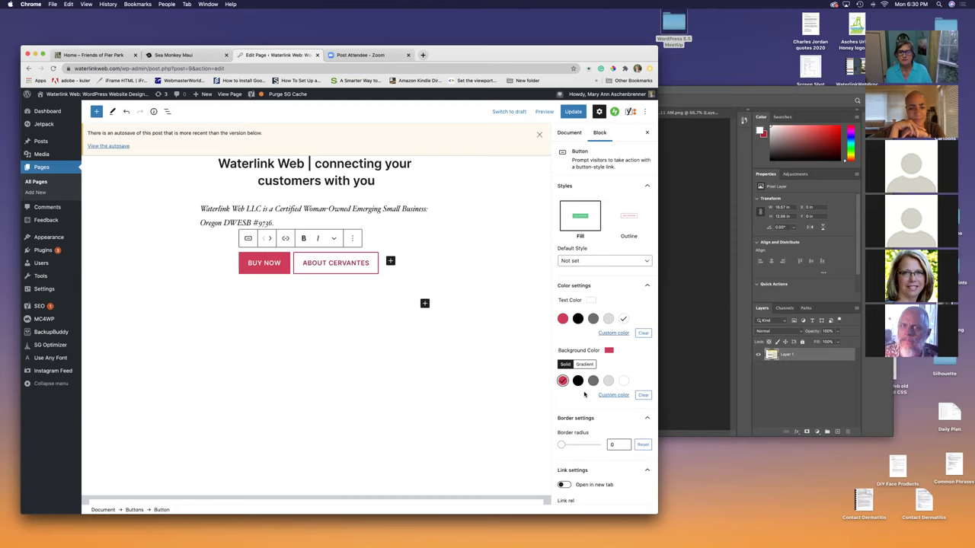
scroll(584, 394, down, 1)
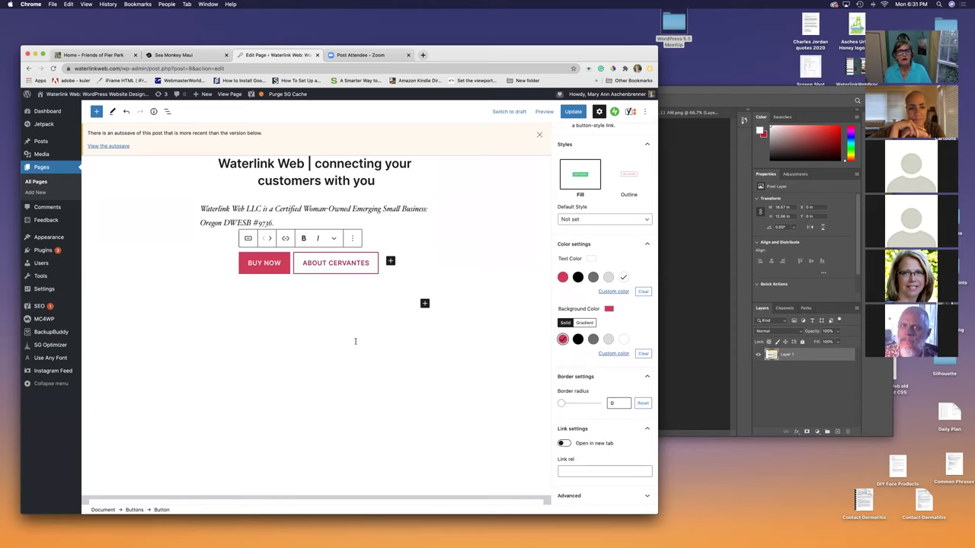
click(569, 471)
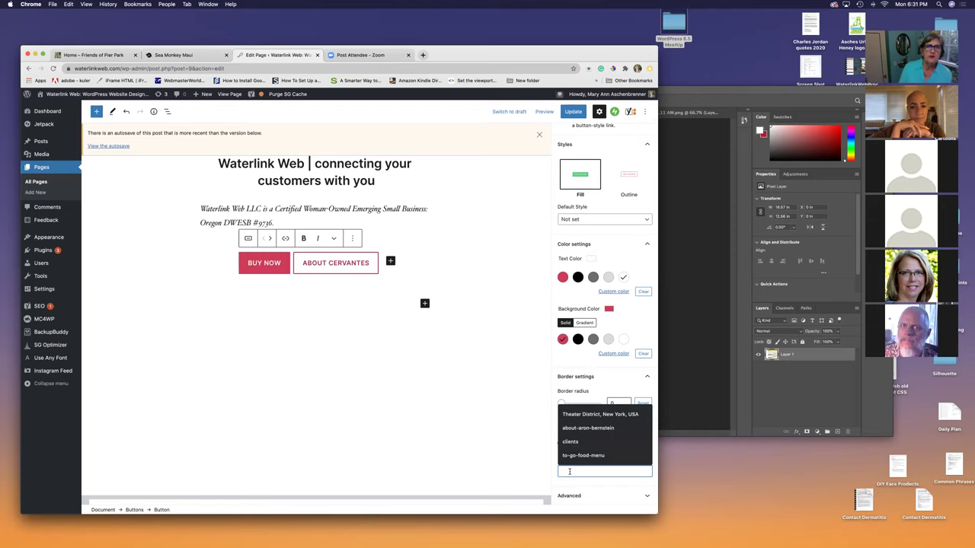
click(156, 54)
click(152, 69)
key(super+c)
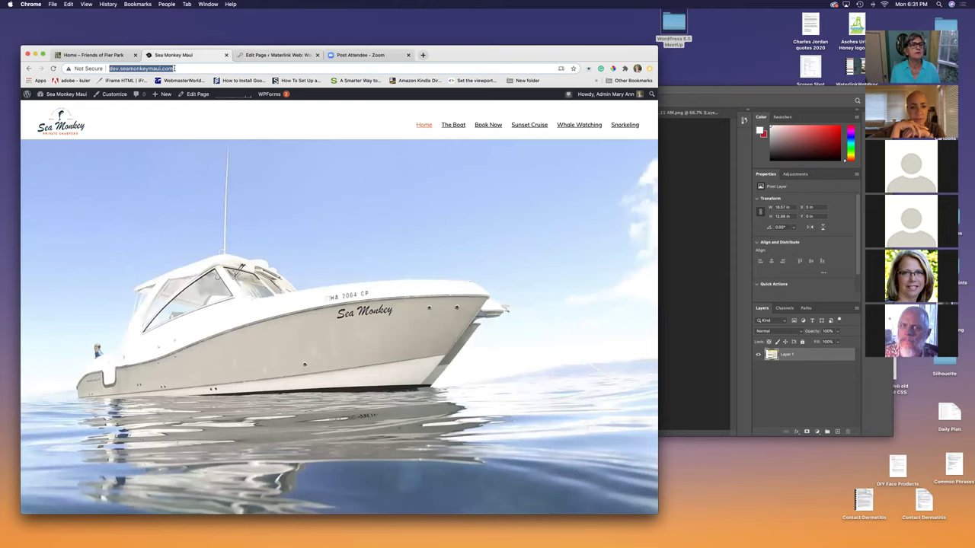
click(289, 55)
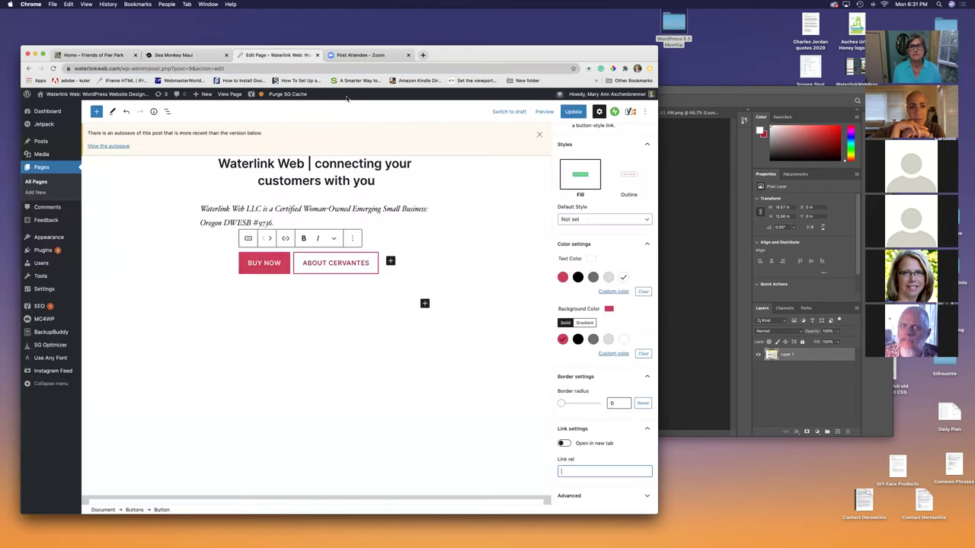
click(569, 471)
key(super+v)
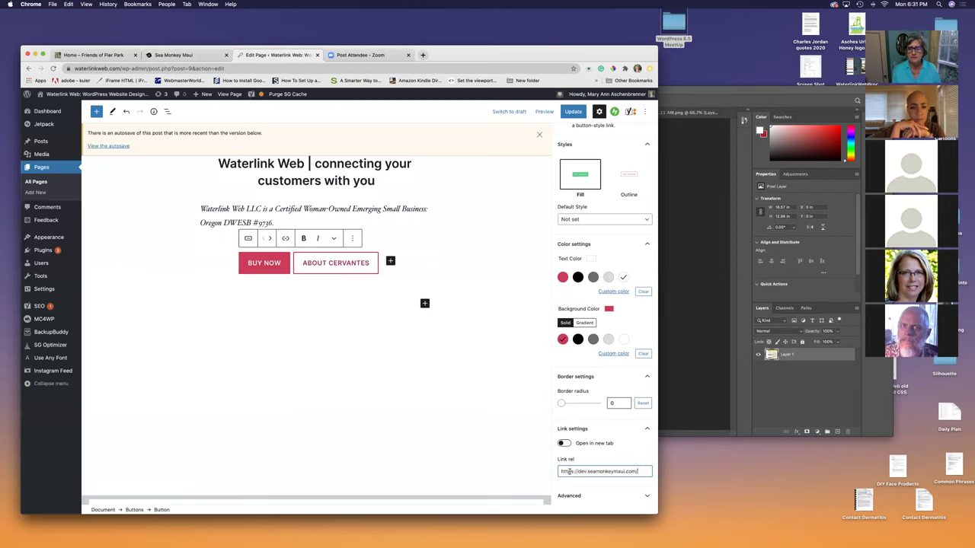
Step: Make the Buy Now button's link open in a new tab and update the page
click(564, 444)
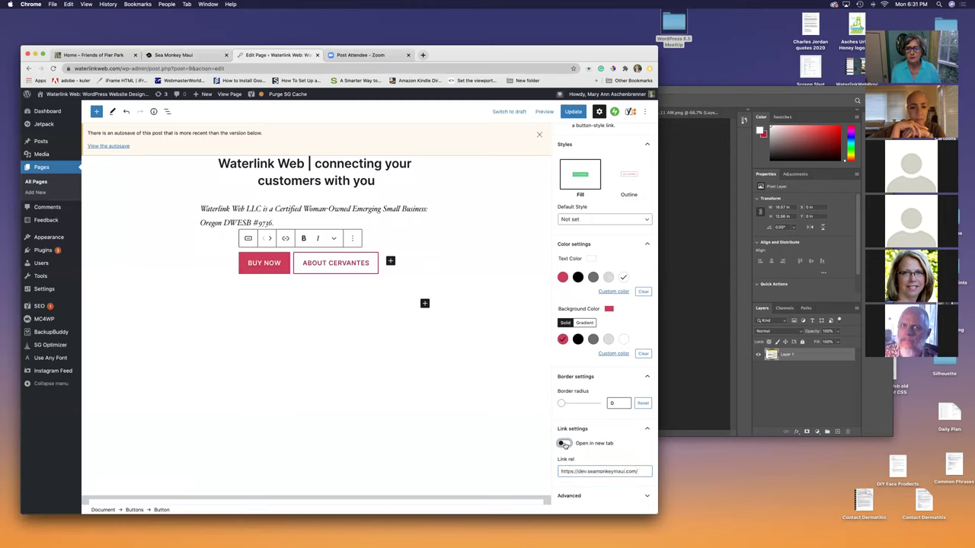
click(576, 112)
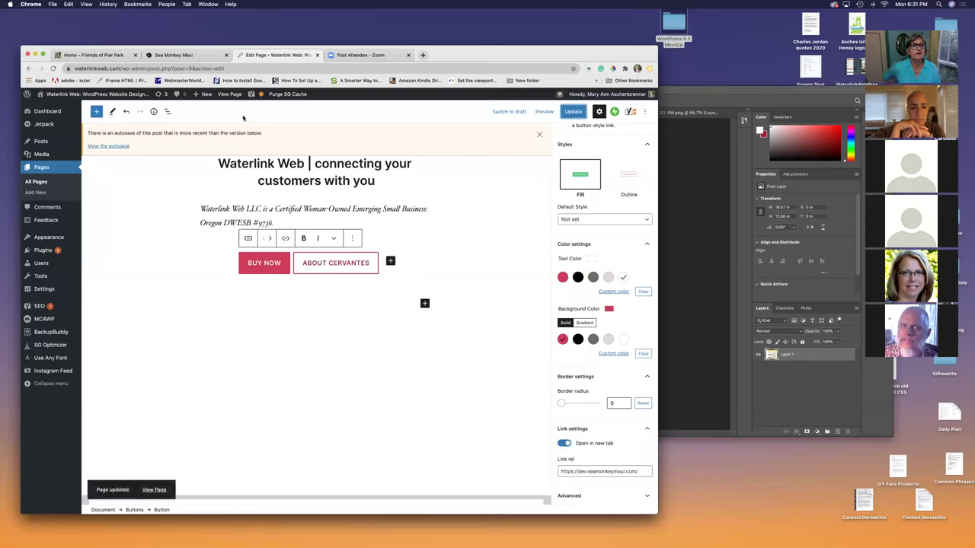
Step: View the published page and check the Buy Now button near its end
click(221, 94)
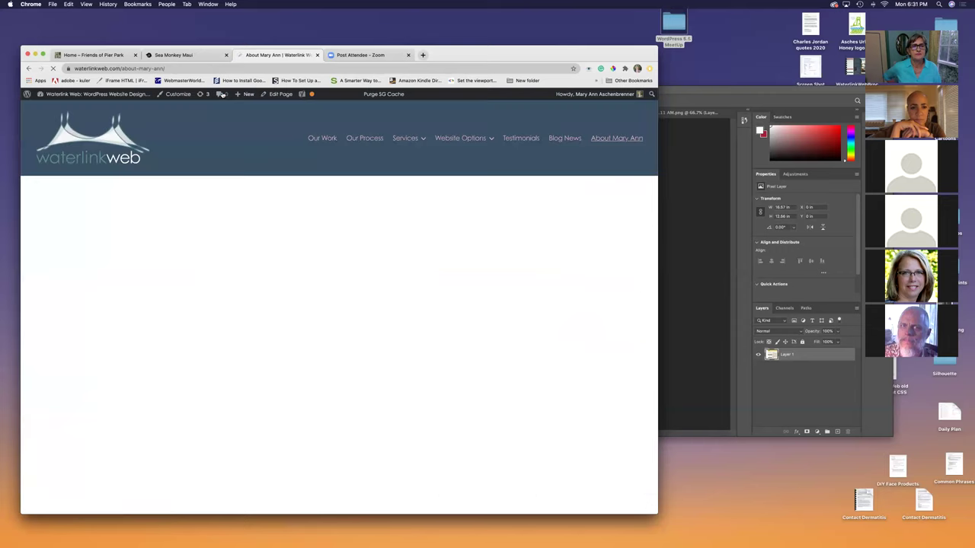
scroll(287, 222, down, 20)
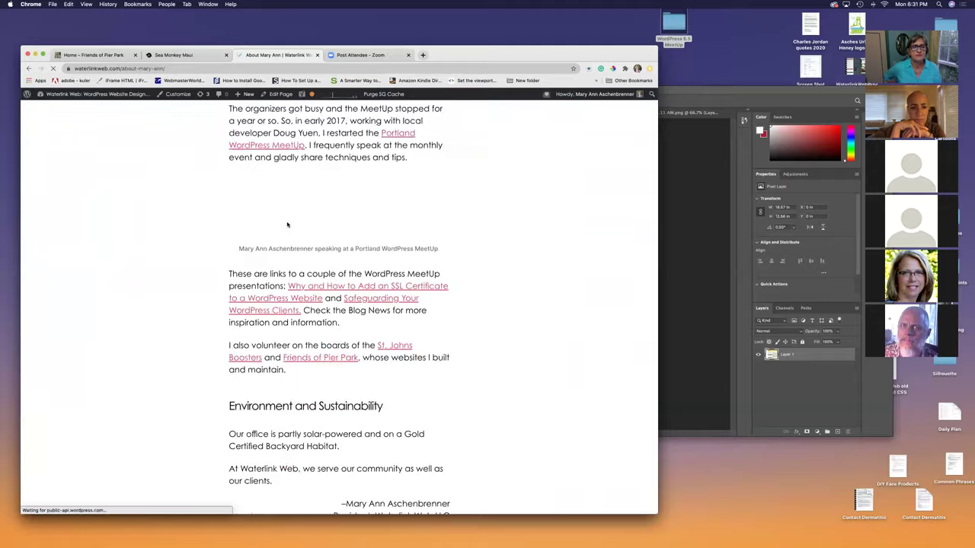
scroll(286, 223, up, 6)
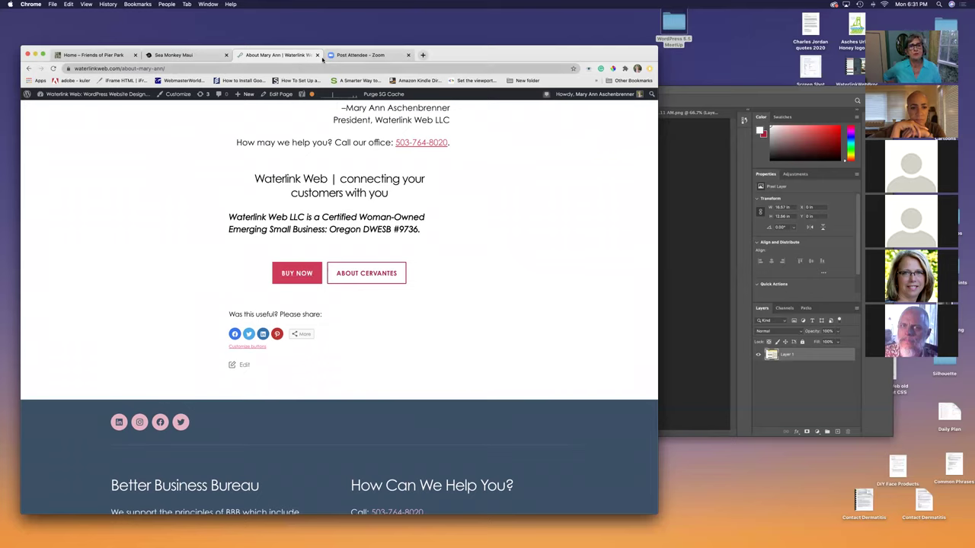
Step: Reopen the page for editing, switch the Buy Now button to HTML, and add href before class in its anchor tag
click(280, 94)
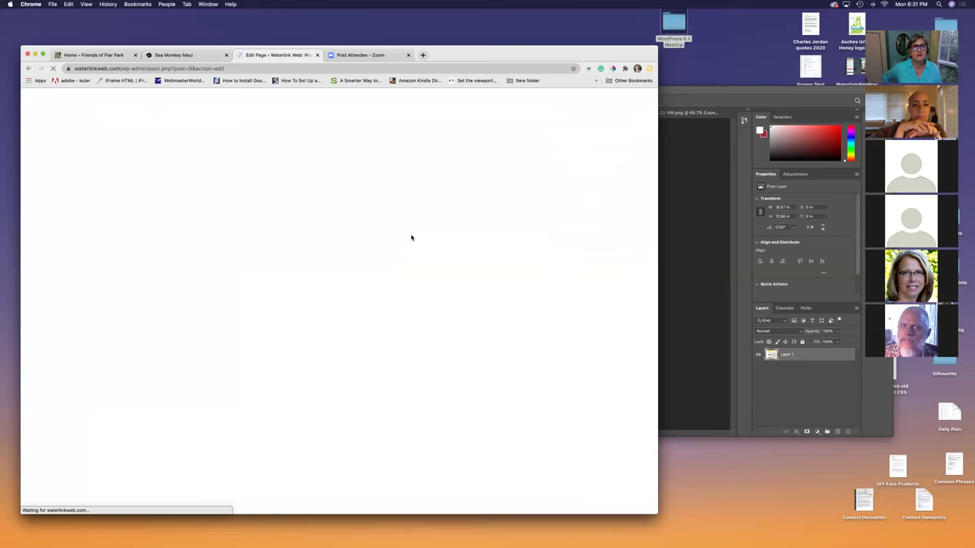
scroll(406, 236, down, 20)
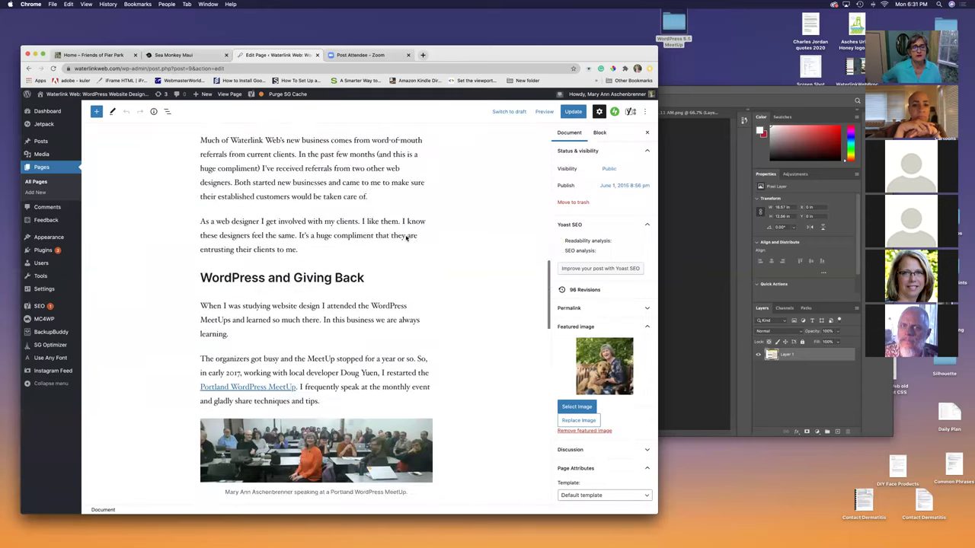
scroll(406, 236, up, 3)
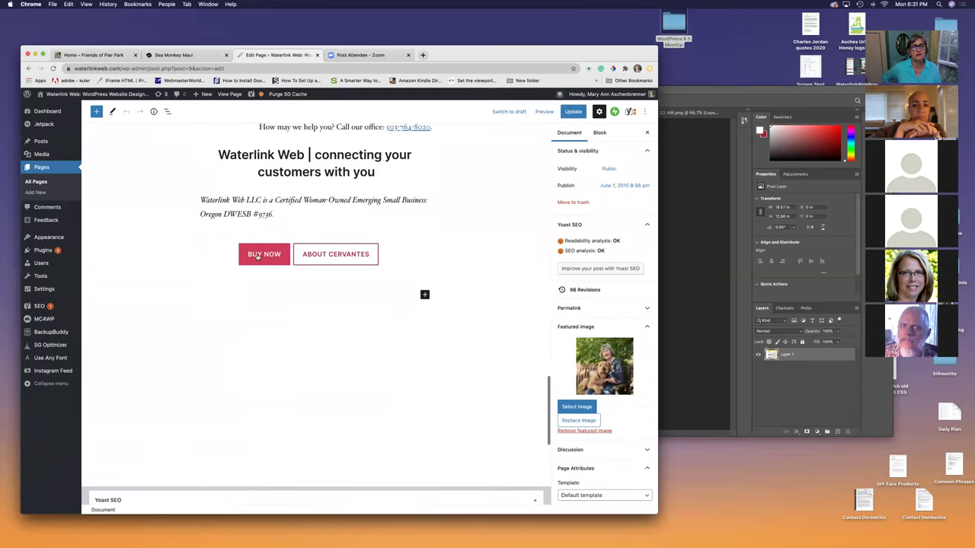
click(257, 256)
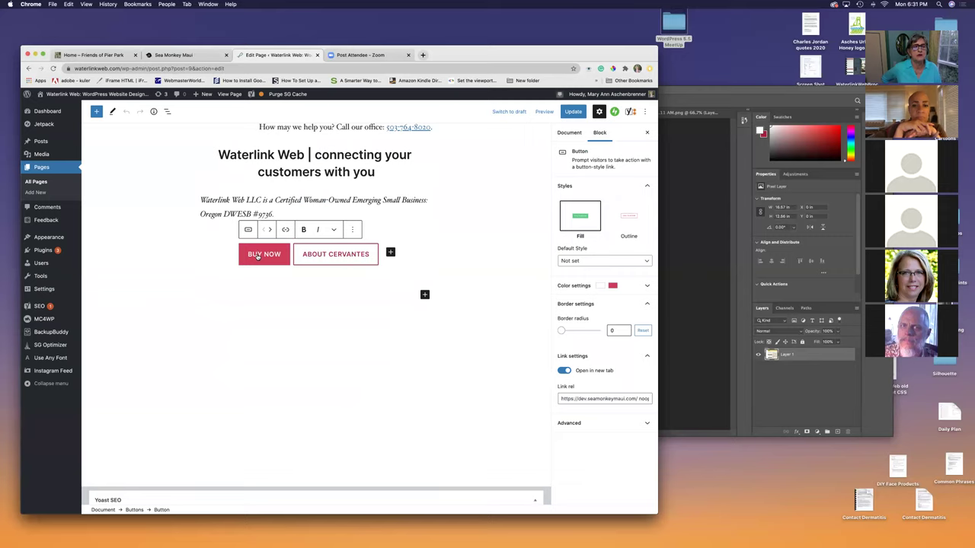
click(353, 231)
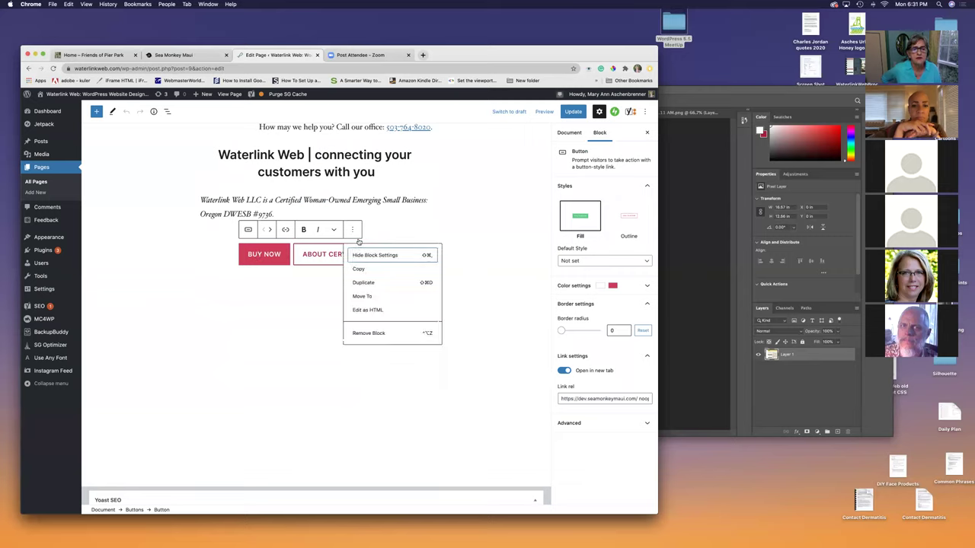
click(372, 311)
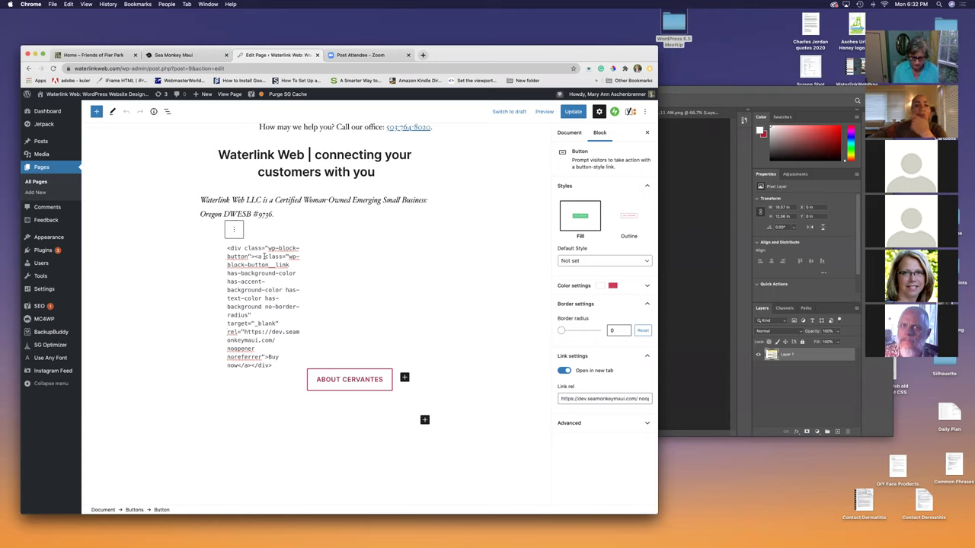
click(264, 256)
text(href)
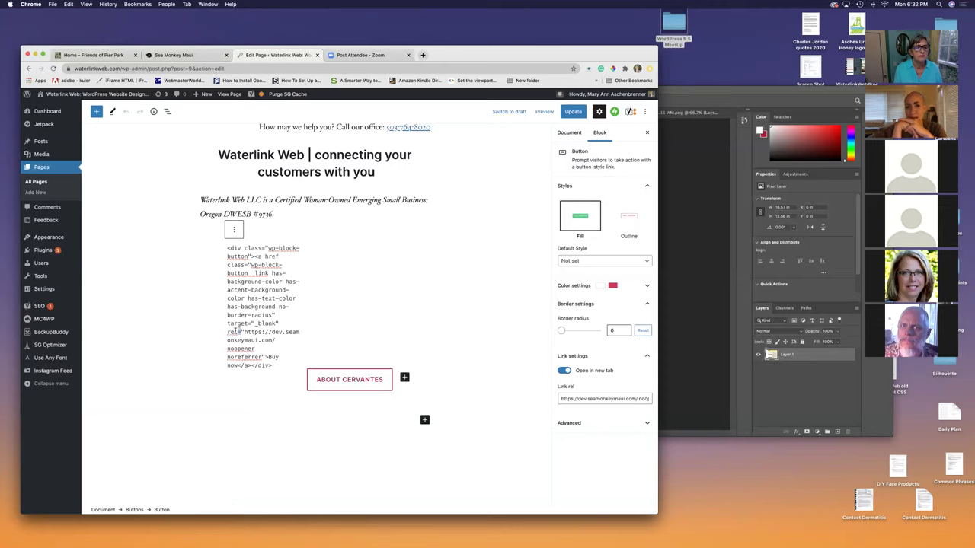
key(BackSpace)
key(BackSpace)
key(BackSpace)
key(BackSpace)
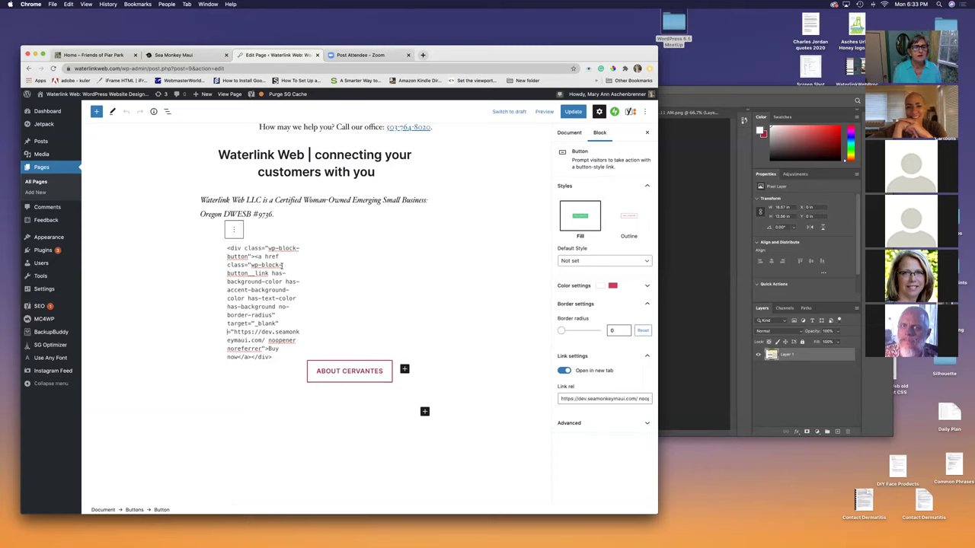
drag(265, 257, 276, 257)
click(228, 332)
text(rel)
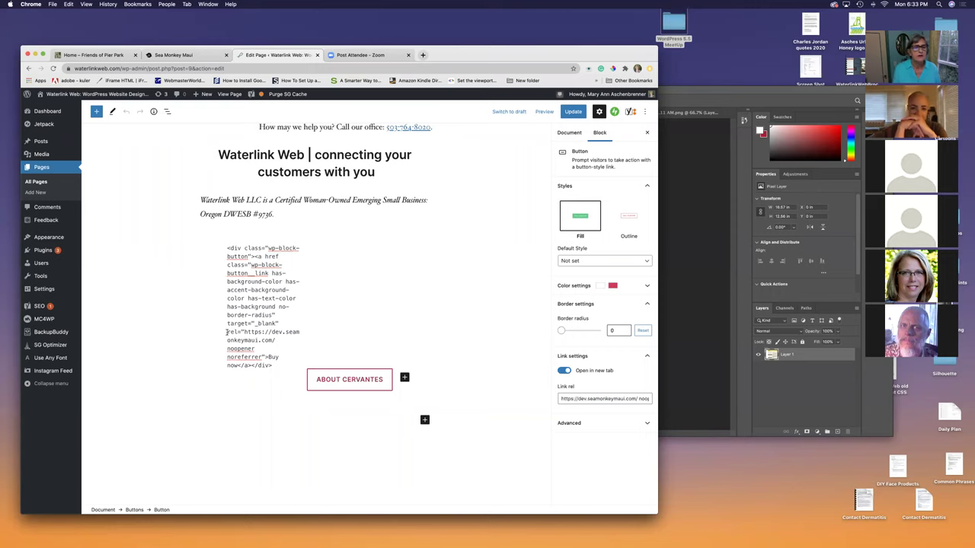
text(=)
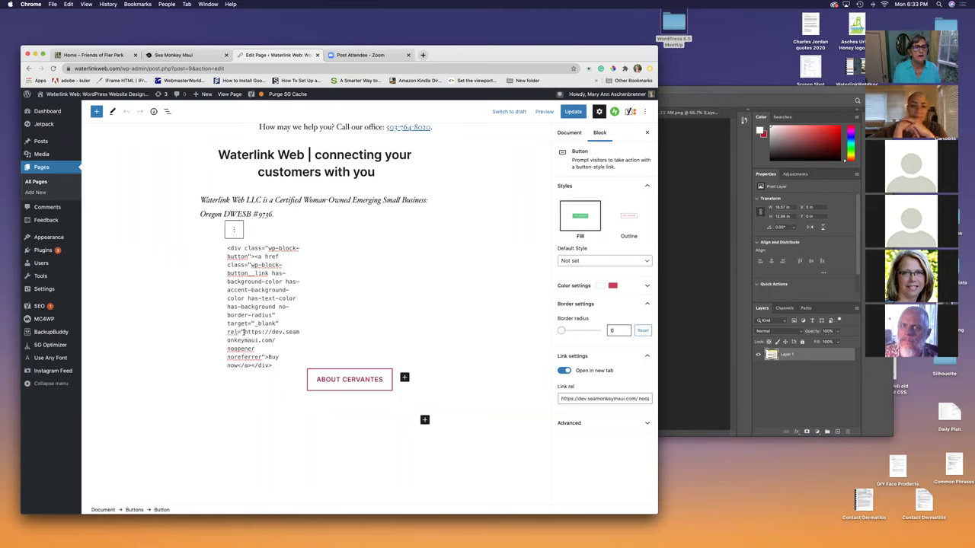
drag(244, 333, 275, 340)
key(cmd+c)
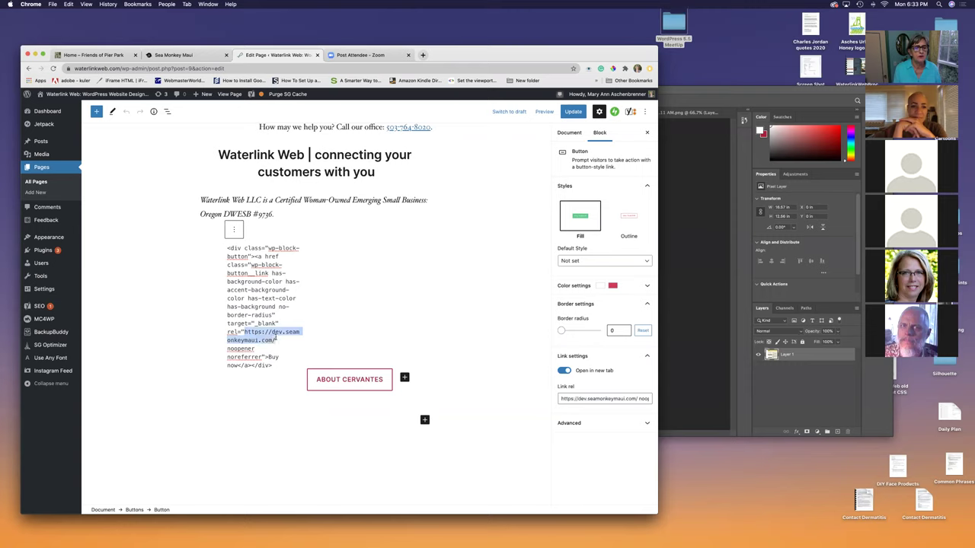
key(BackSpace)
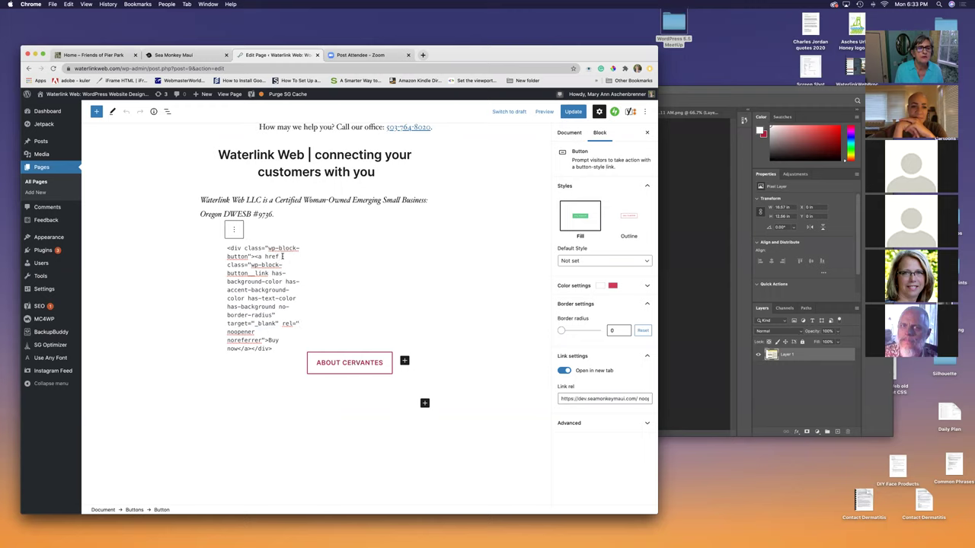
click(282, 257)
key(Delete)
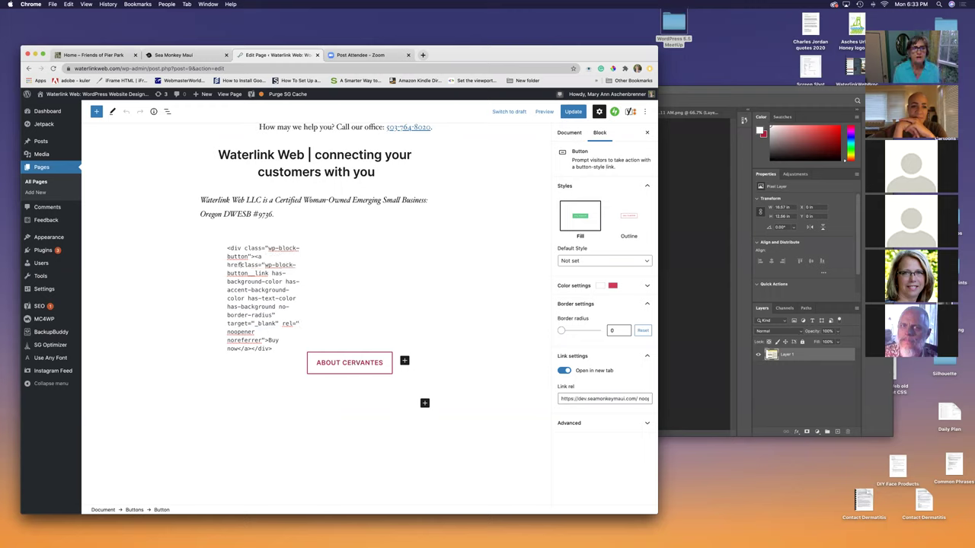
text(=)
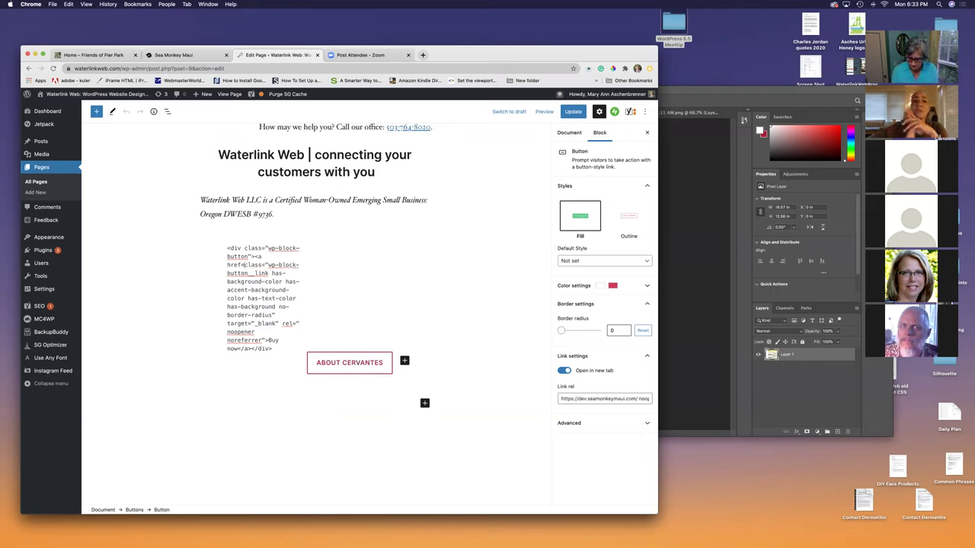
text(")
key(cmd+v)
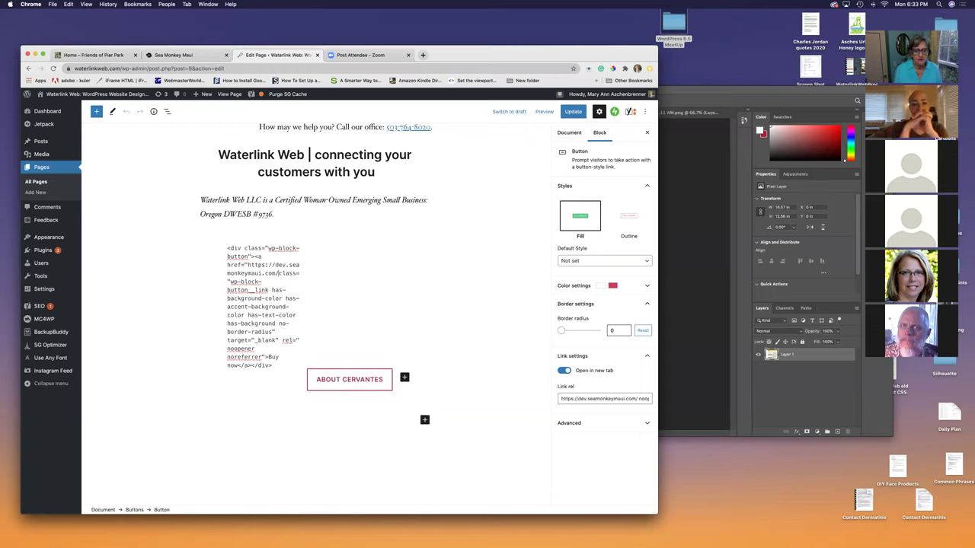
text(")
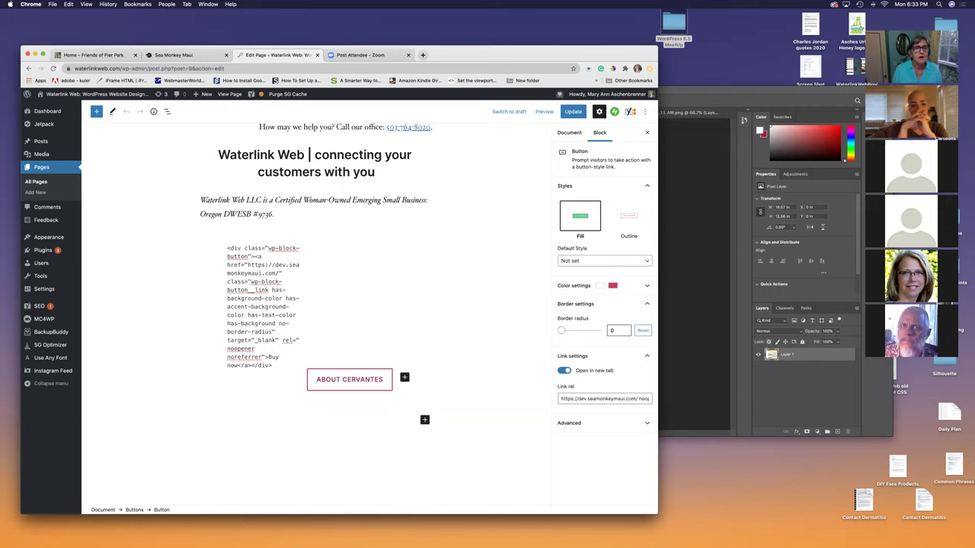
key(BackSpace)
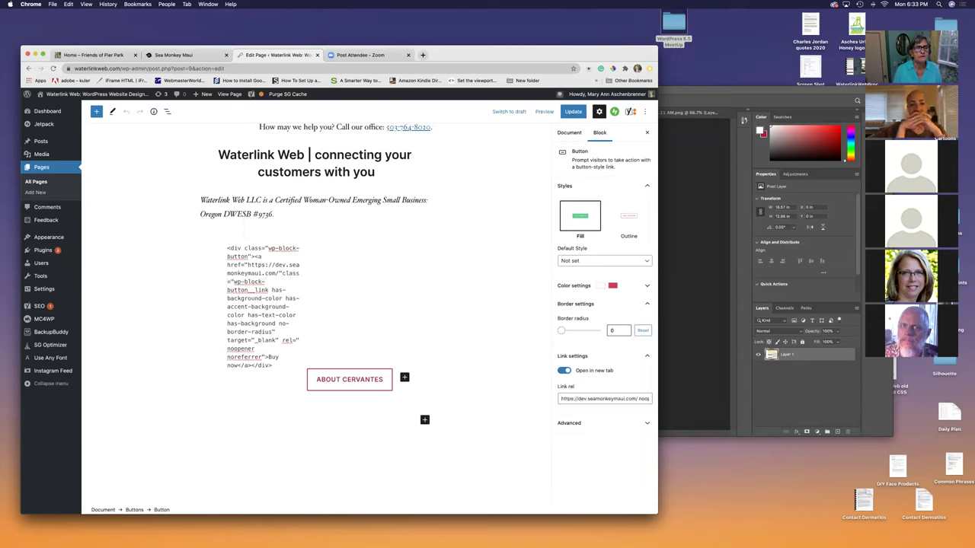
text(>)
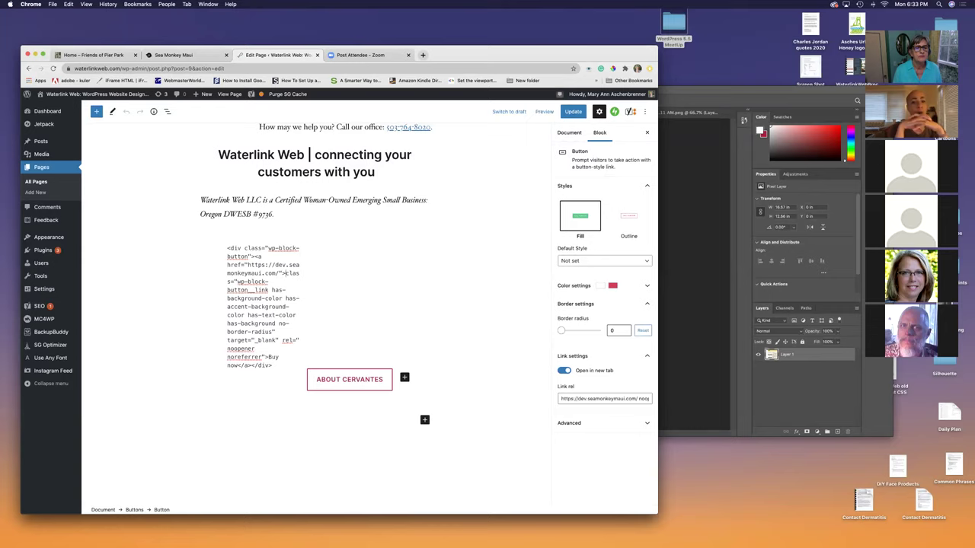
Step: Remove the > before class in the Buy Now button's HTML and return the button to visual editing
key(BackSpace)
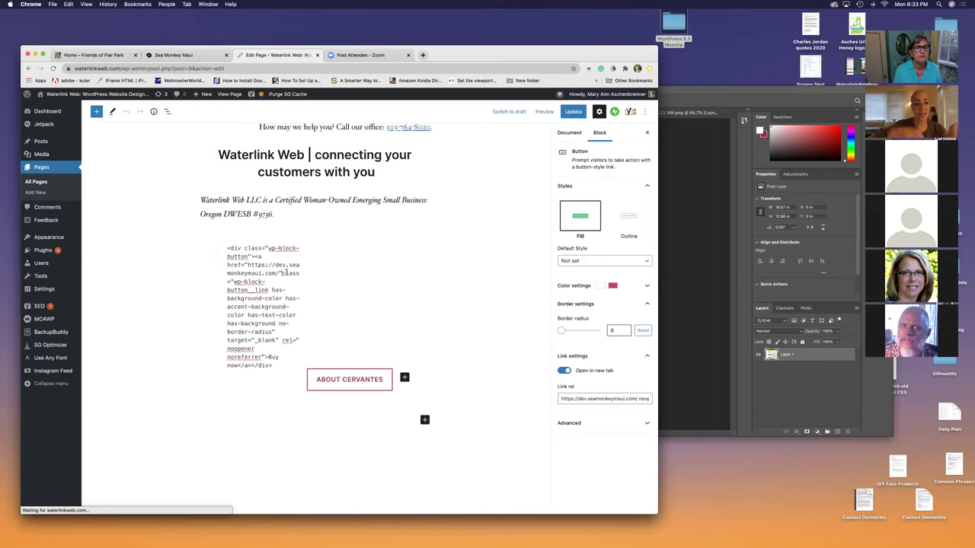
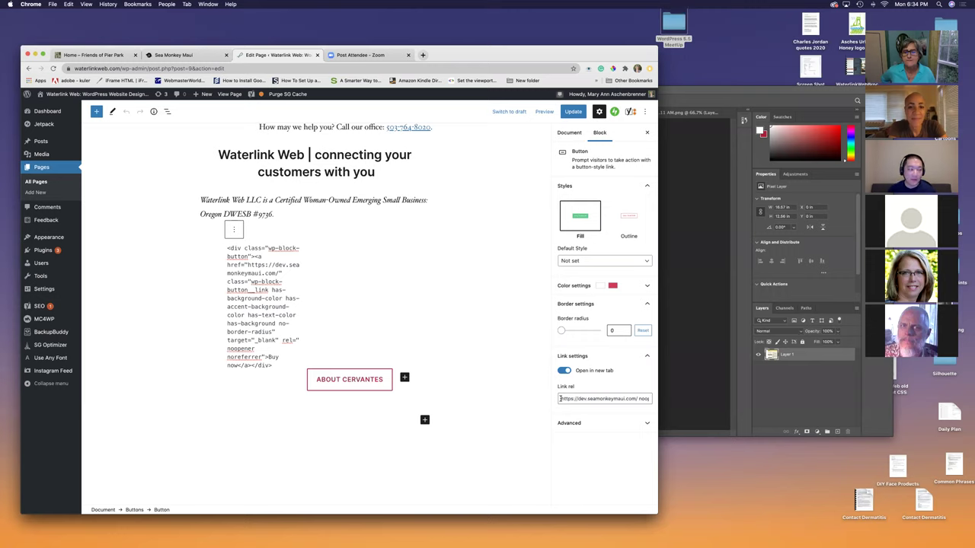
key(super+z)
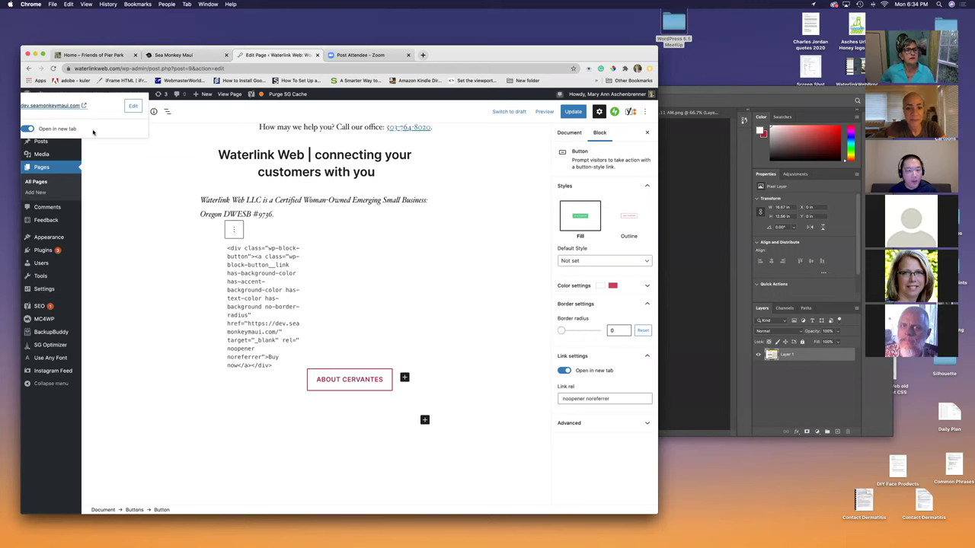
click(234, 230)
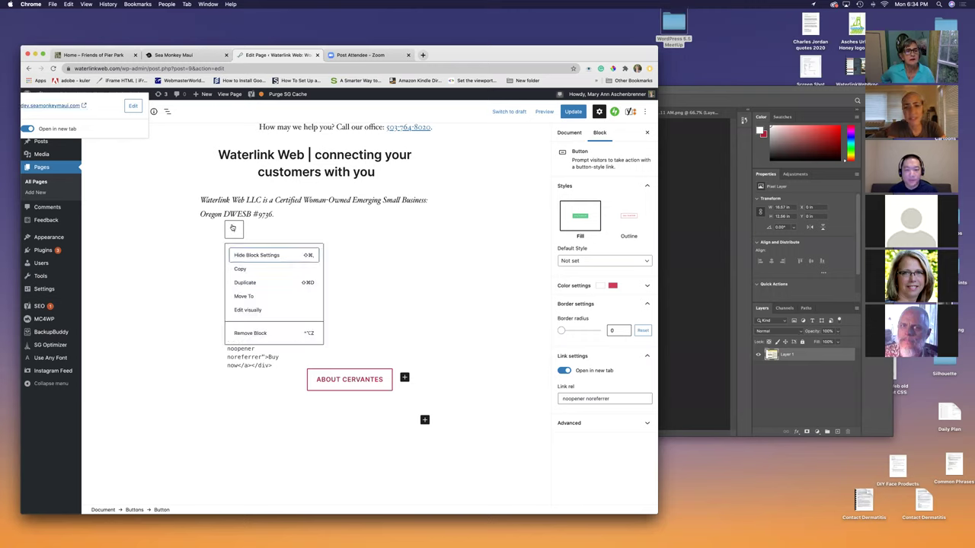
click(251, 310)
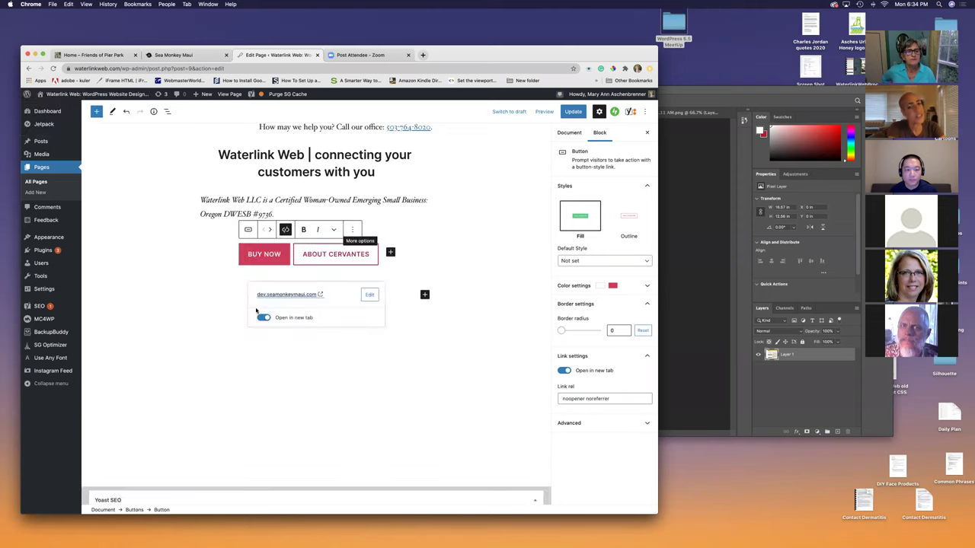
click(400, 331)
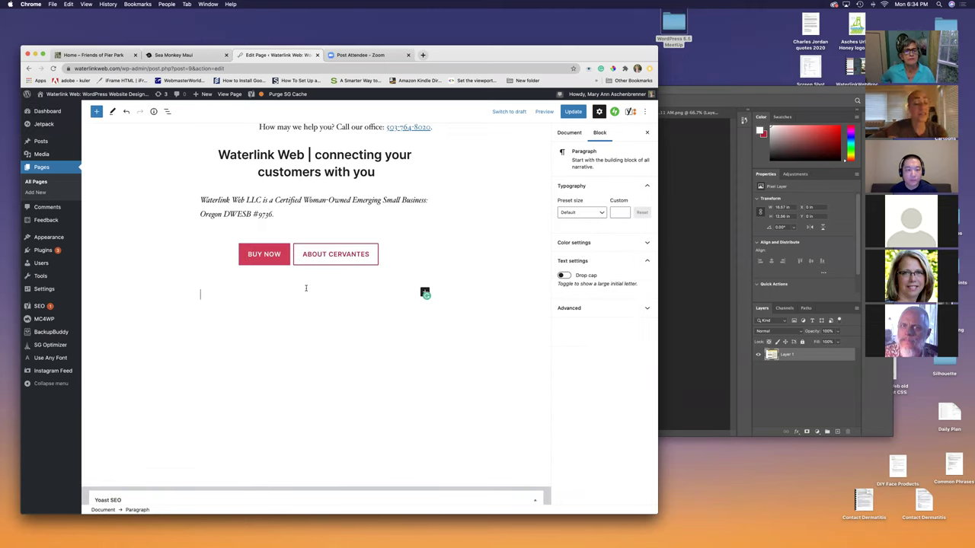
click(261, 255)
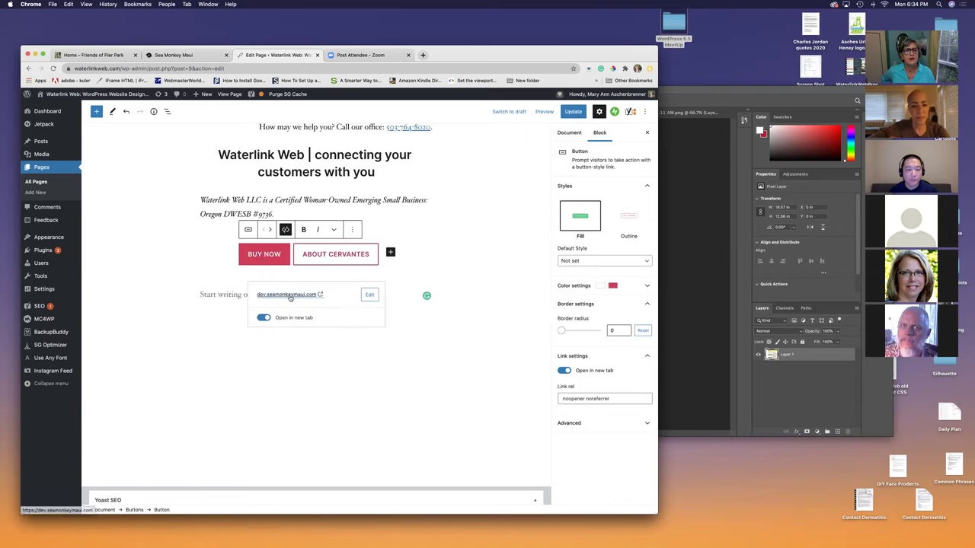
click(370, 295)
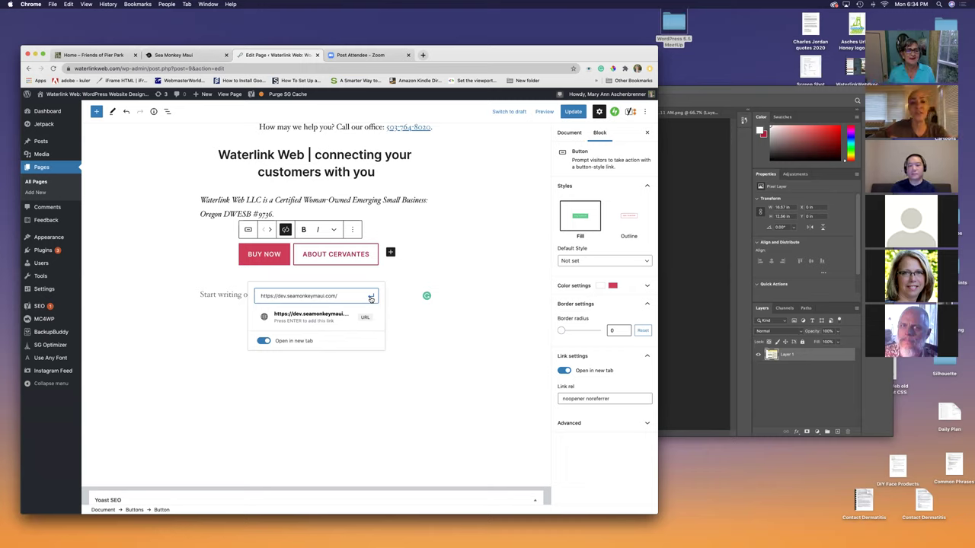
click(371, 297)
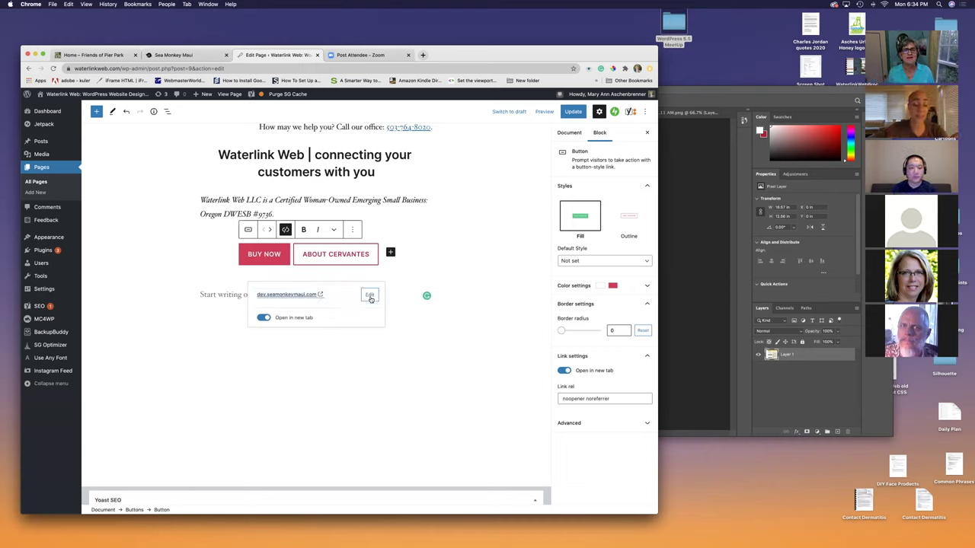
click(575, 111)
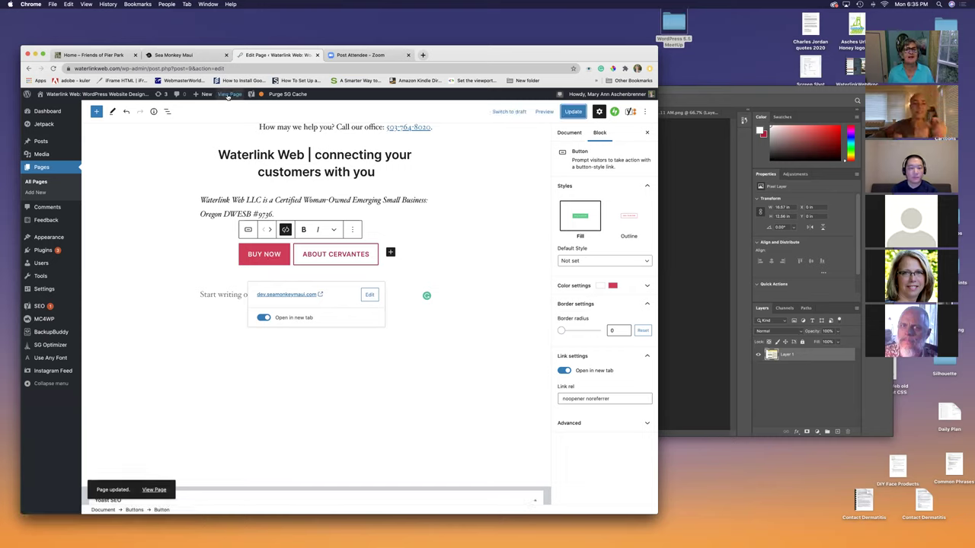
click(580, 112)
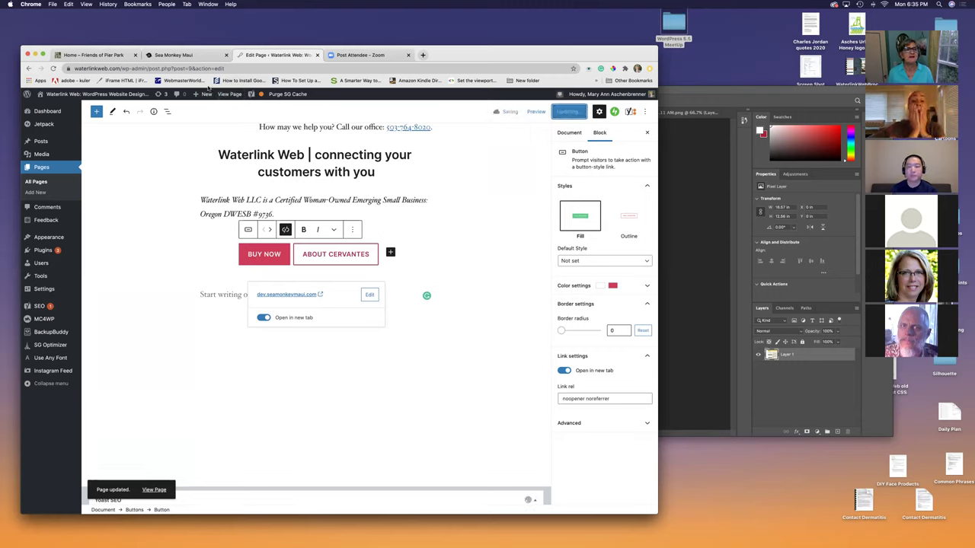
Step: View the published page, test the Buy Now button's link near its end, and close the site it opens
click(232, 94)
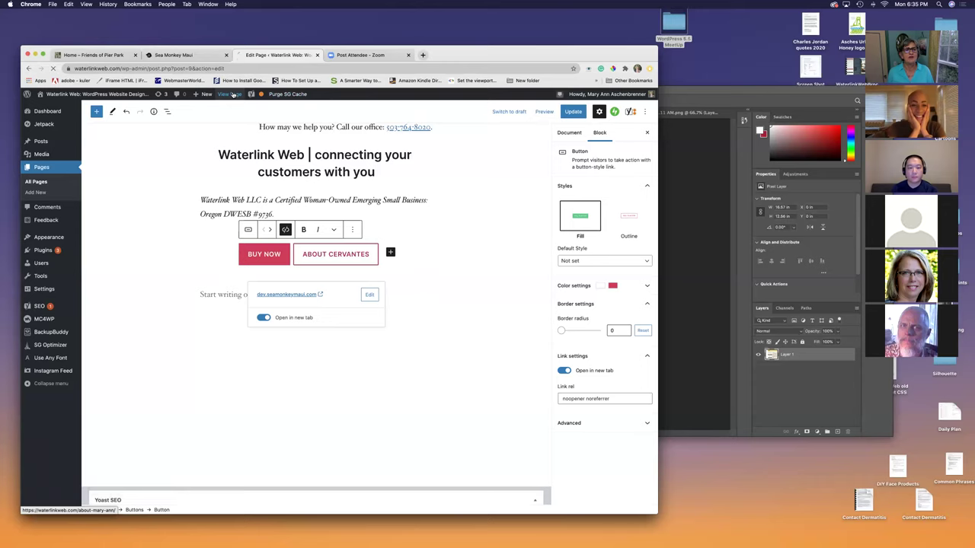
scroll(264, 227, down, 20)
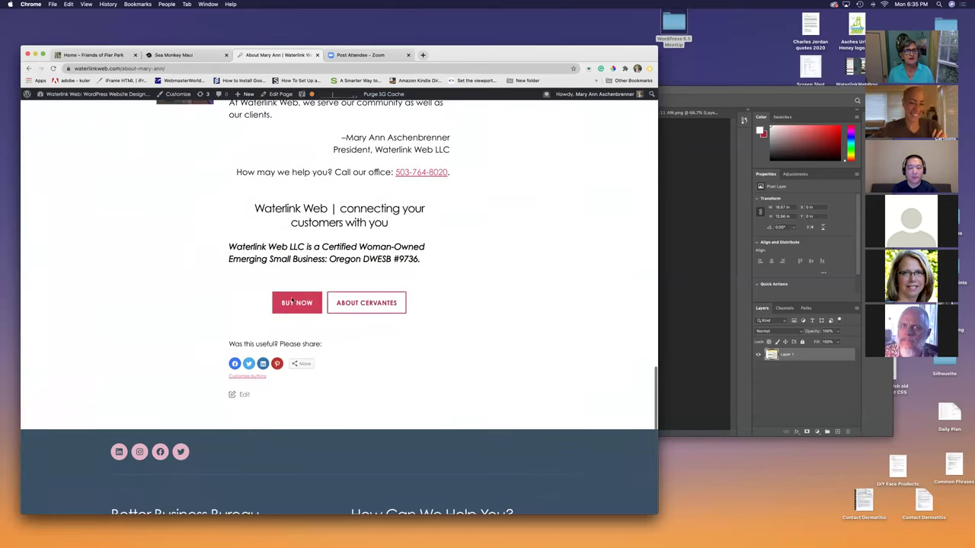
click(296, 306)
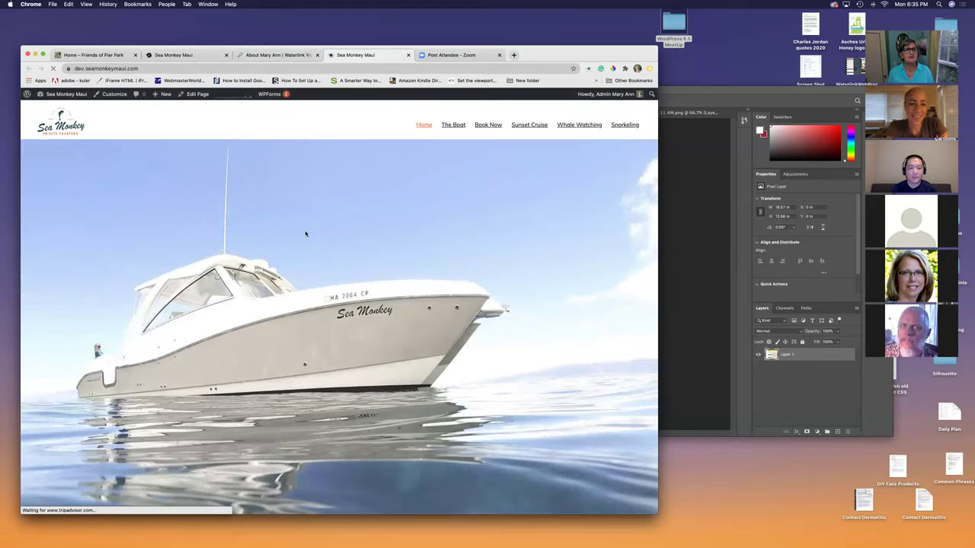
click(407, 55)
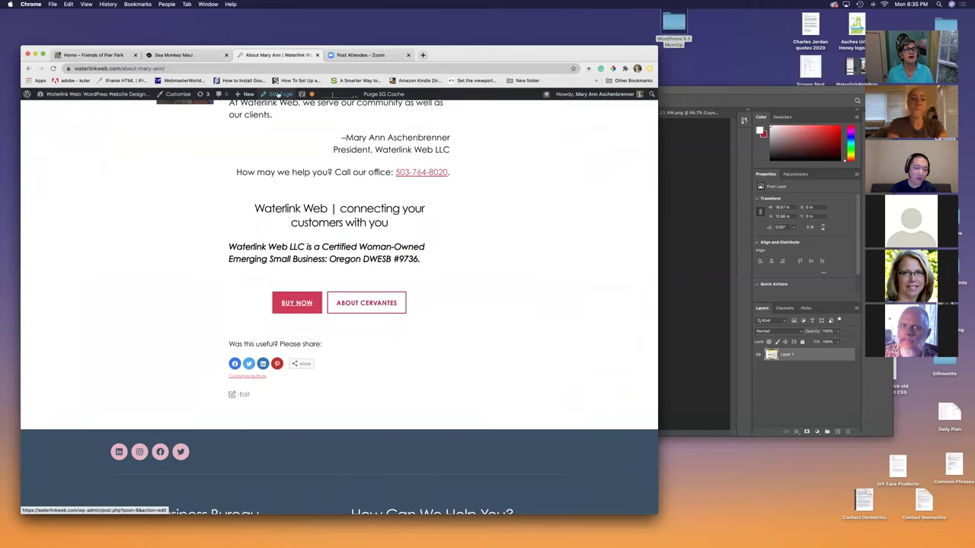
Step: Reopen the page for editing and change the label of the outlined button beside Buy Now to ABOUT SEA MONKEY
click(280, 94)
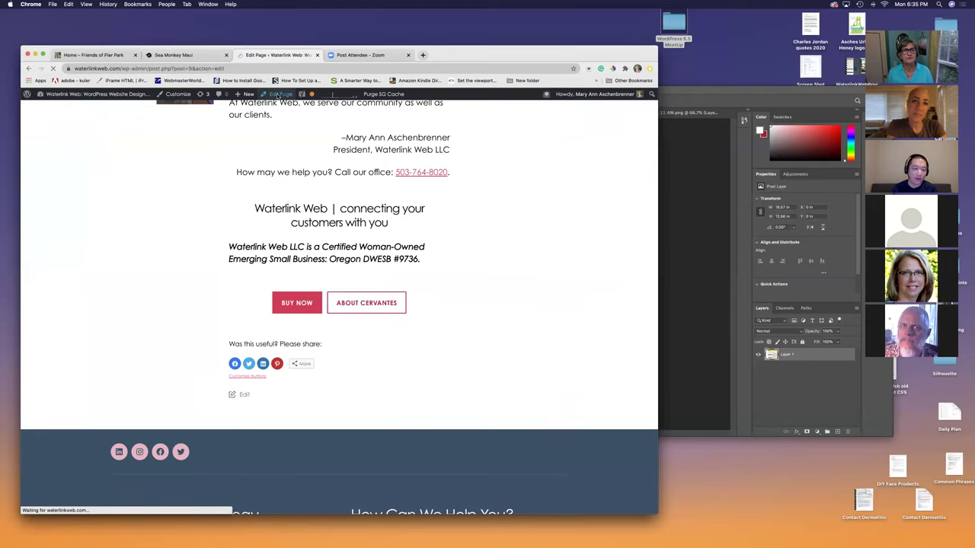
scroll(311, 270, down, 15)
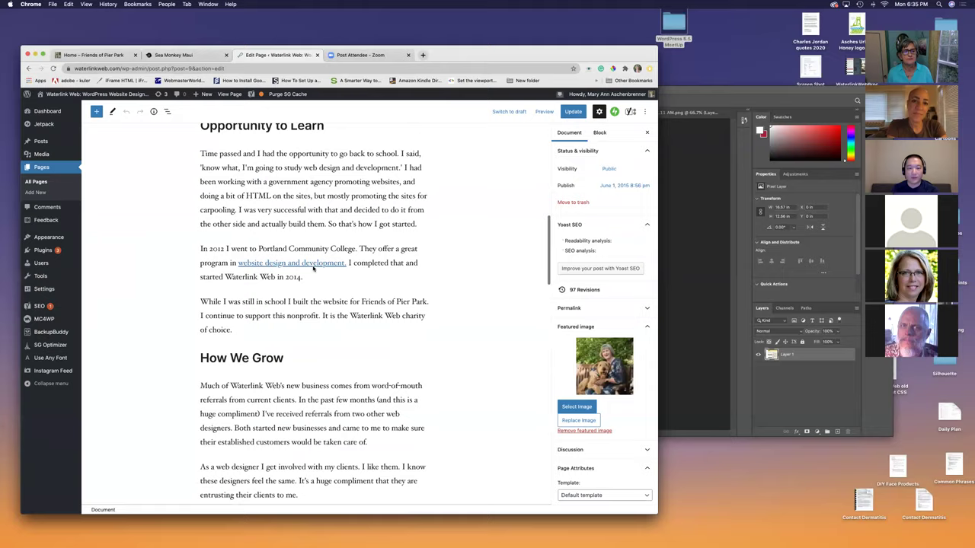
scroll(311, 271, down, 10)
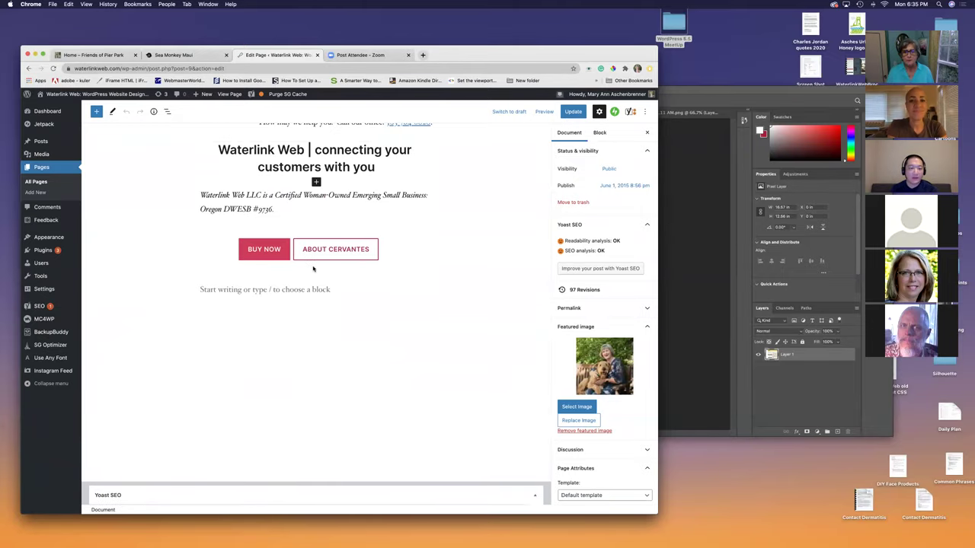
click(263, 249)
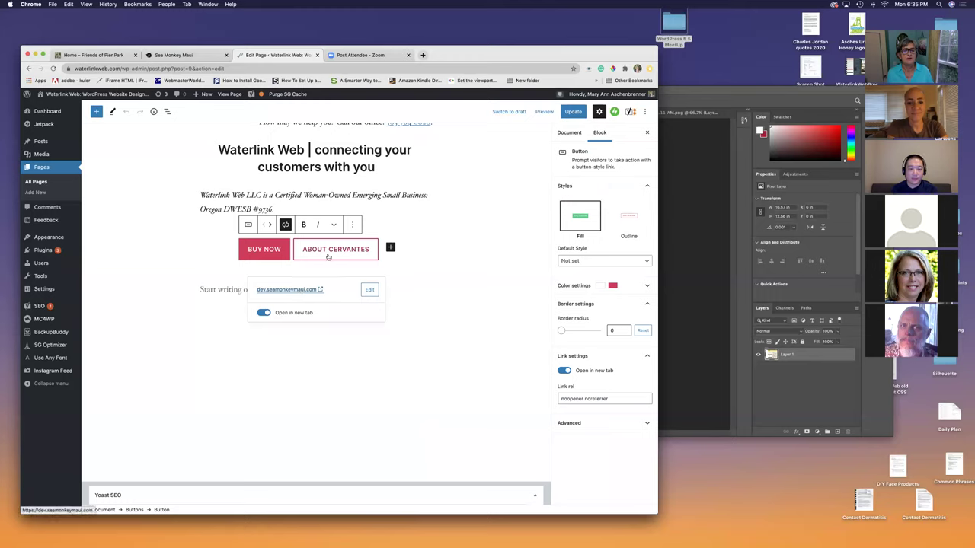
click(351, 251)
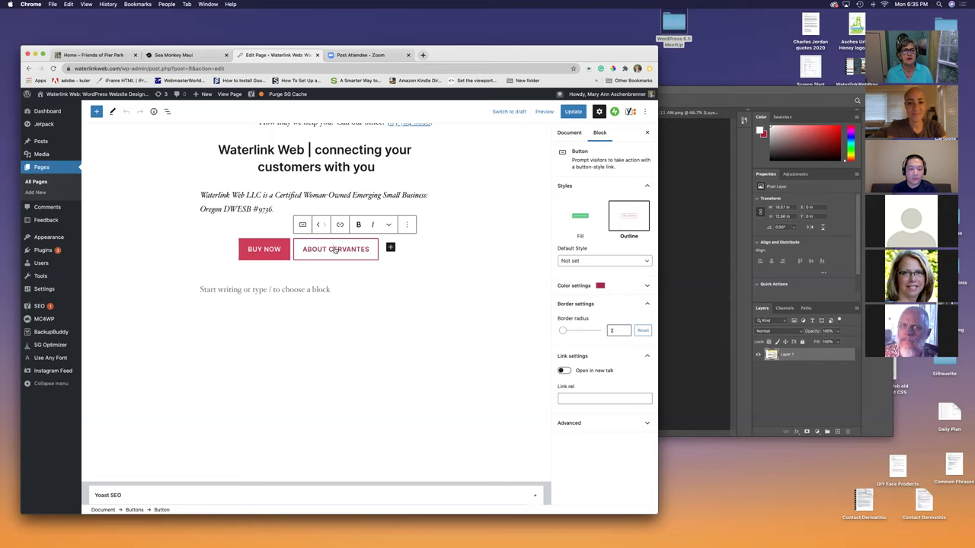
drag(329, 252, 368, 250)
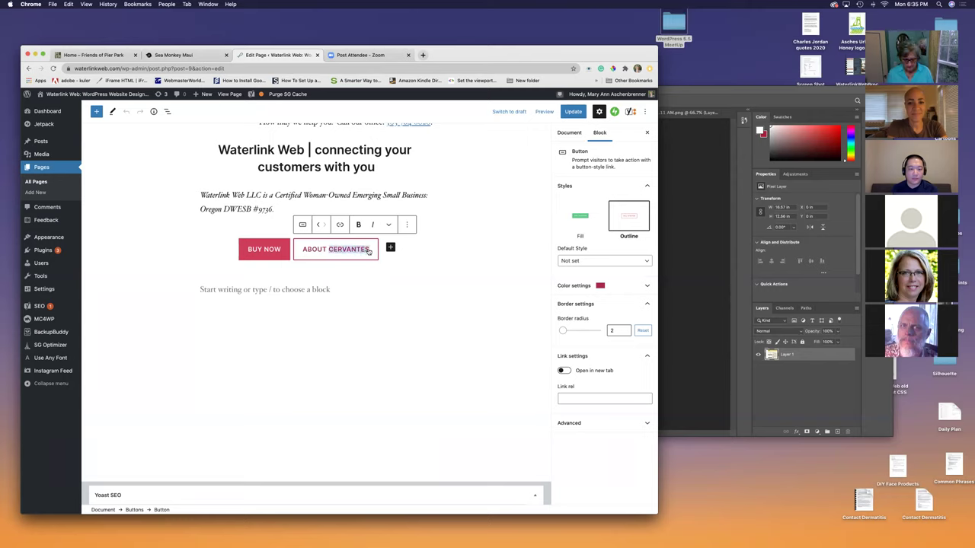
text(SEA MONKEY)
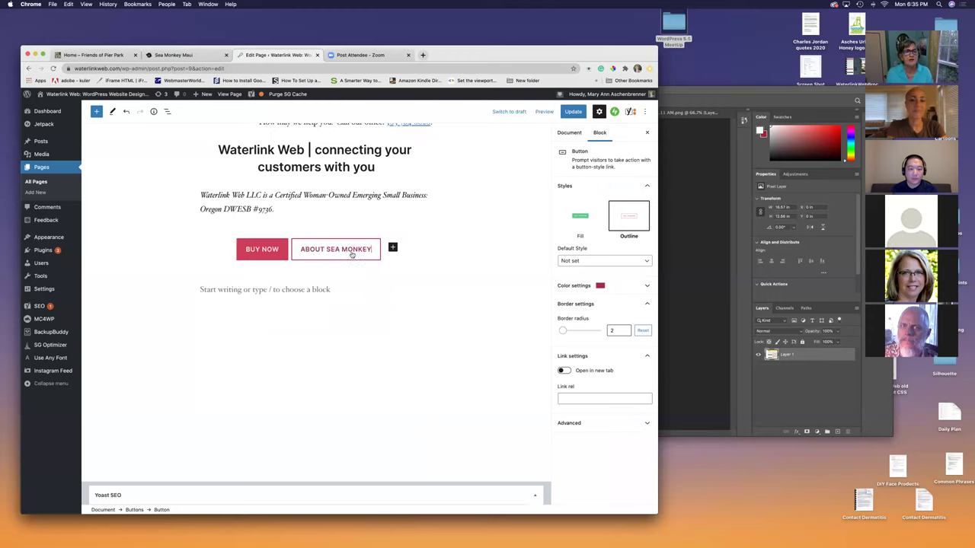
click(316, 276)
click(350, 250)
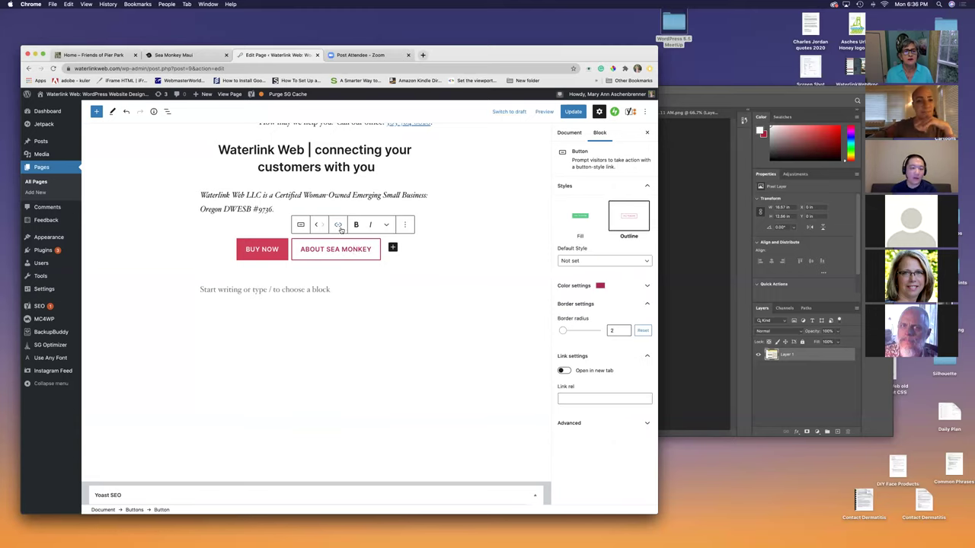
click(338, 226)
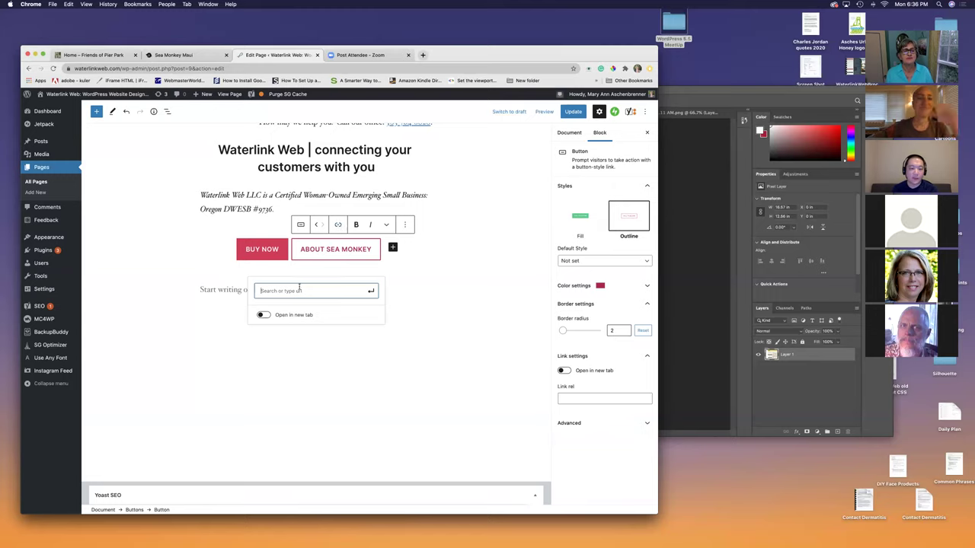
text(https://dev.seamonkeymaui.com/)
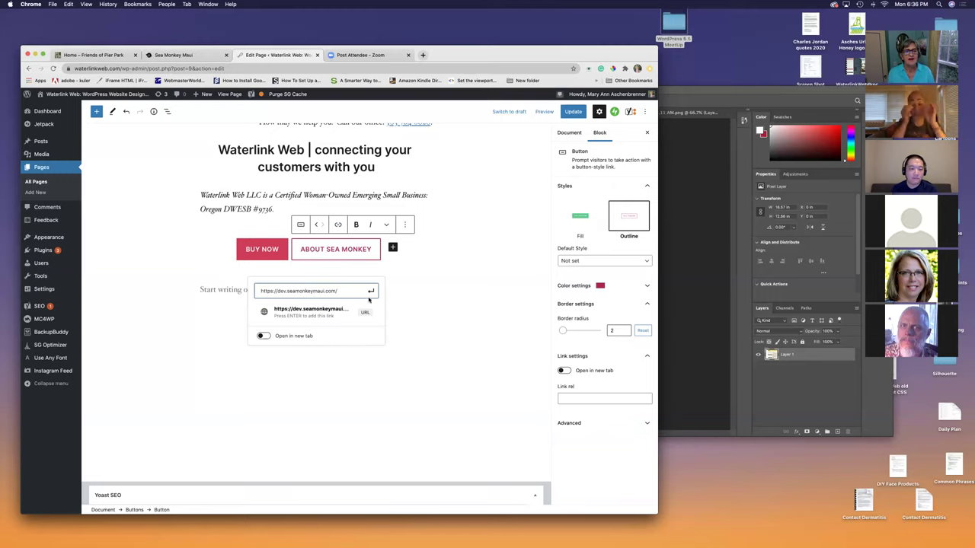
click(370, 291)
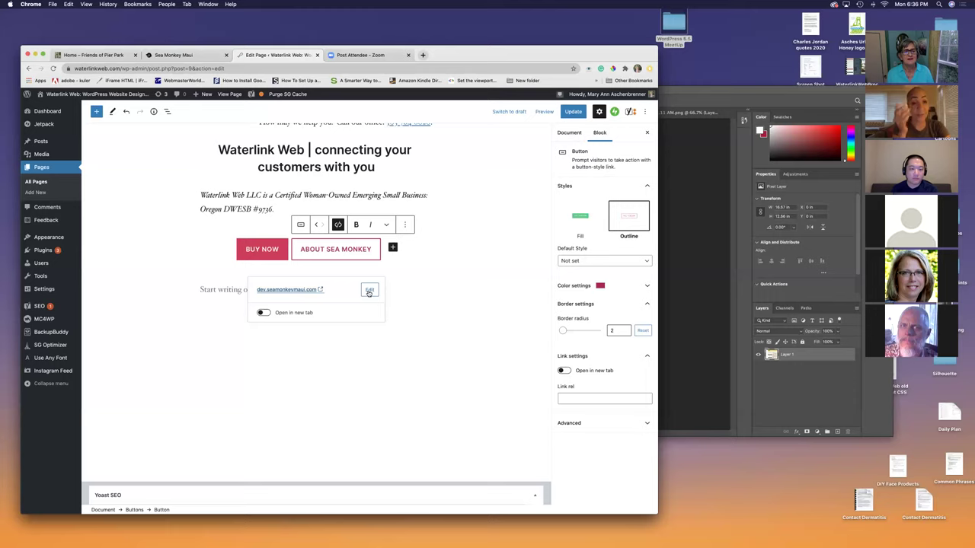
click(263, 313)
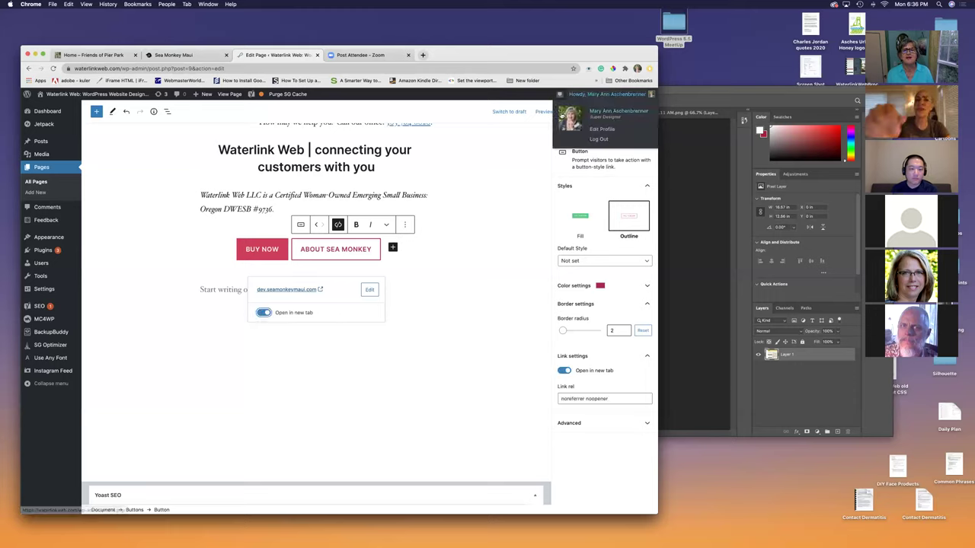
click(572, 112)
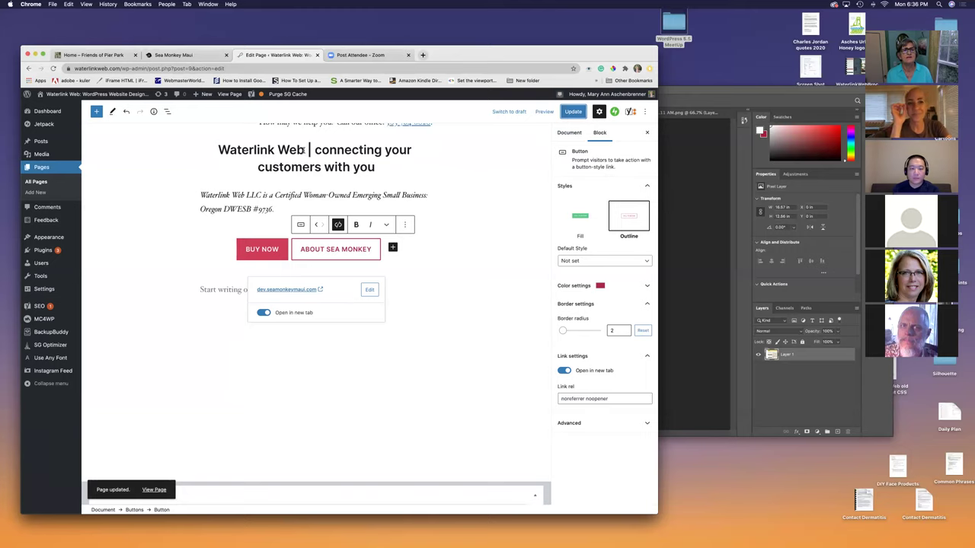
Step: View the published page and check the Buy Now and About Sea Monkey buttons near its end
click(231, 95)
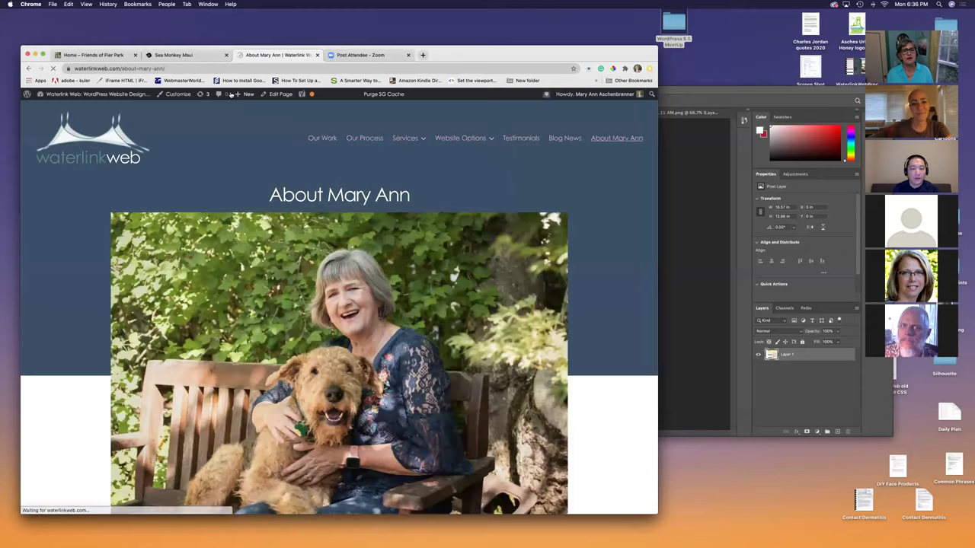
scroll(304, 243, down, 10)
scroll(304, 244, down, 20)
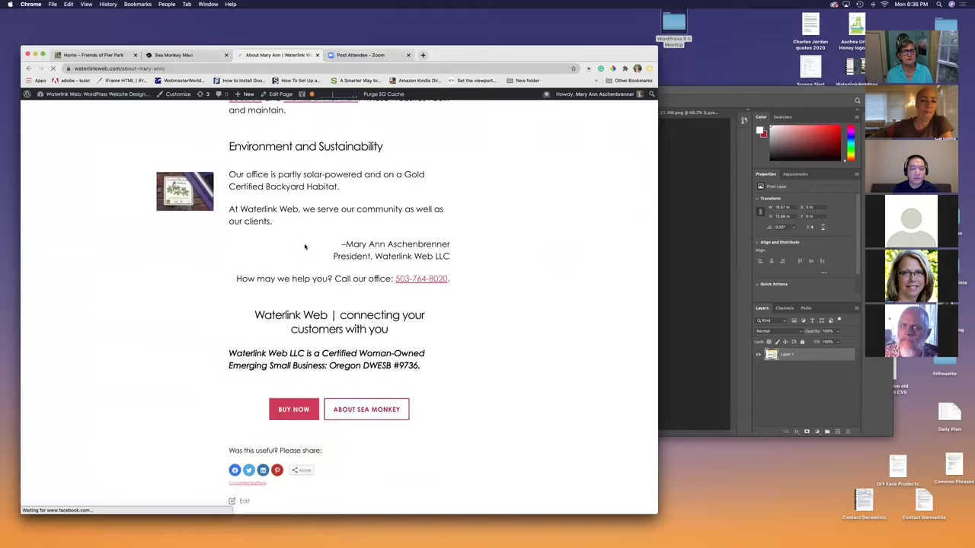
scroll(305, 246, up, 1)
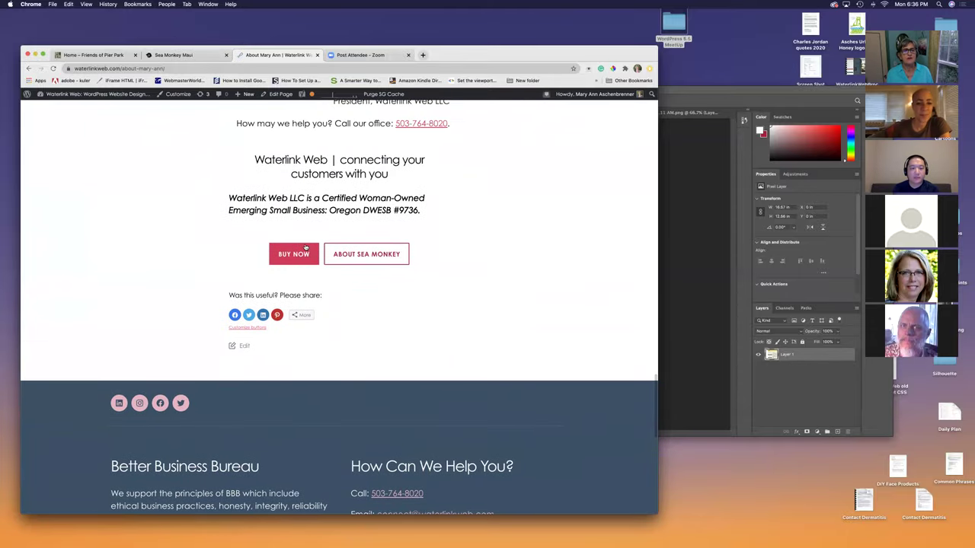
Step: Reopen the page for editing, consult the block editor highlights screenshot in Photoshop, and return to the page editor in Chrome
click(280, 94)
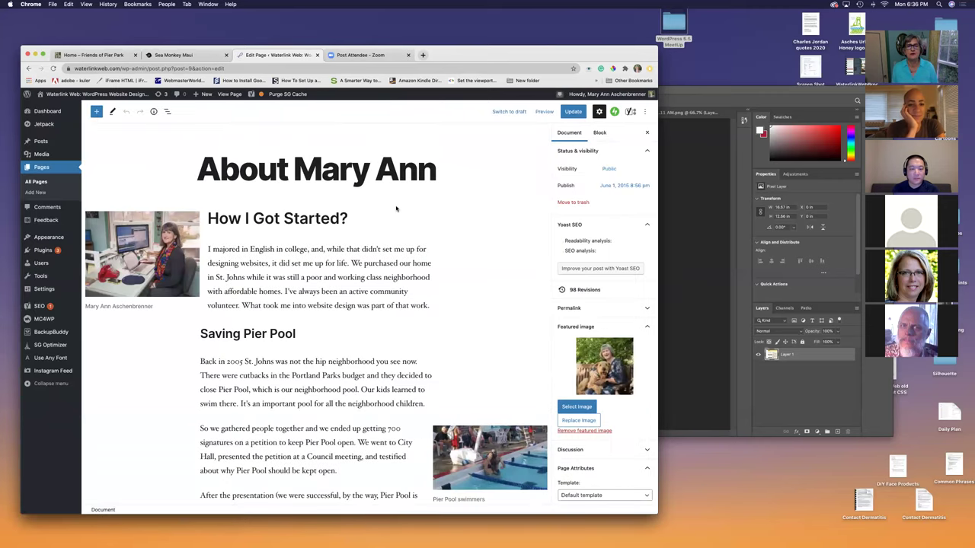
scroll(396, 207, down, 20)
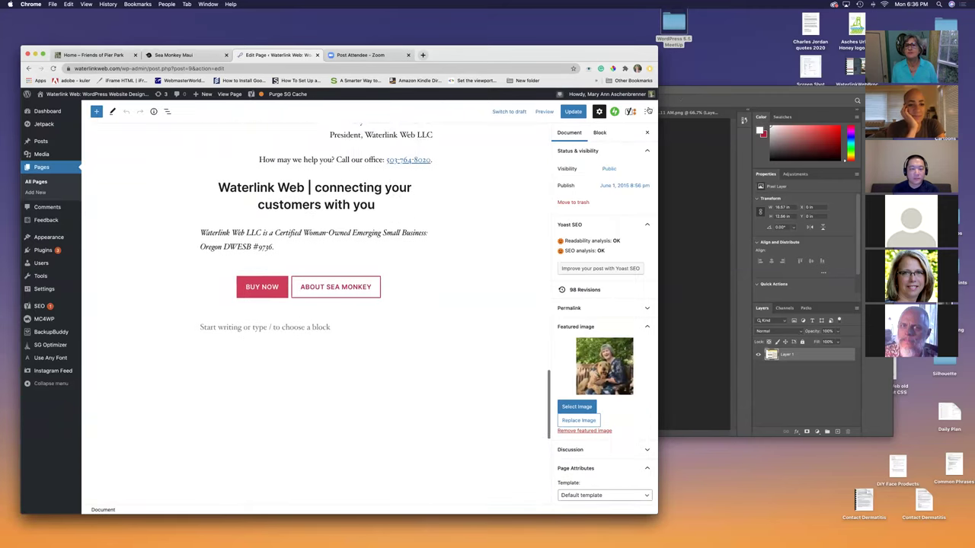
click(680, 99)
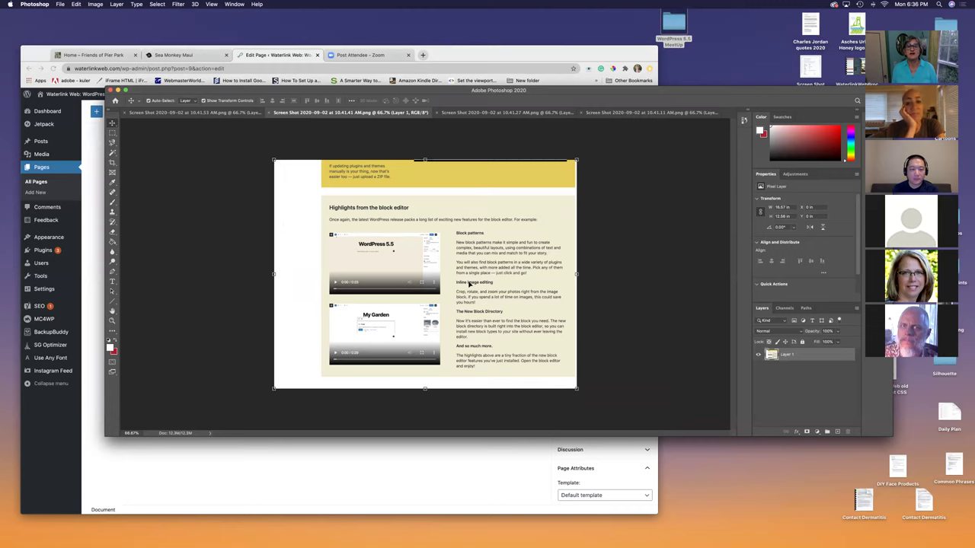
click(365, 69)
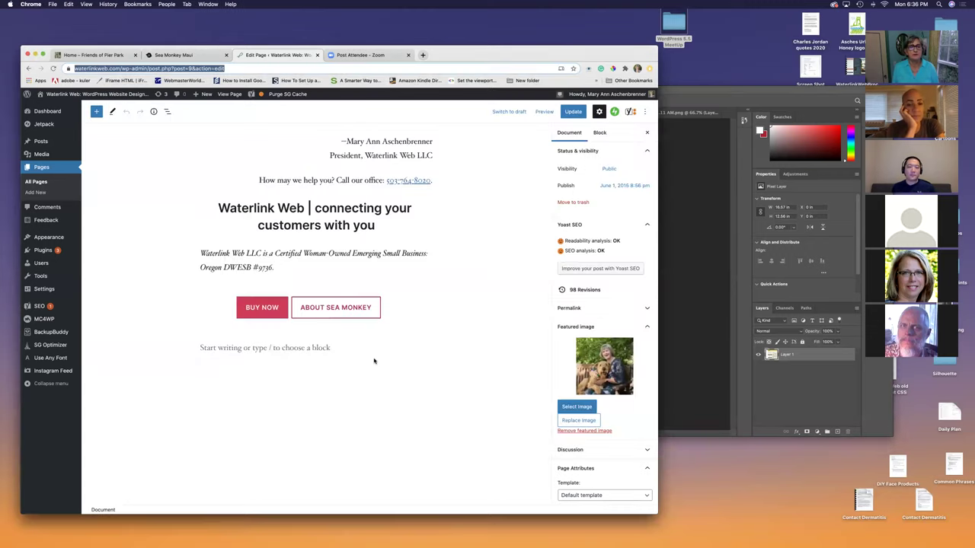
Step: Remove the empty paragraph and the Buy Now and About Sea Monkey buttons from the page's end, and update the page
click(303, 350)
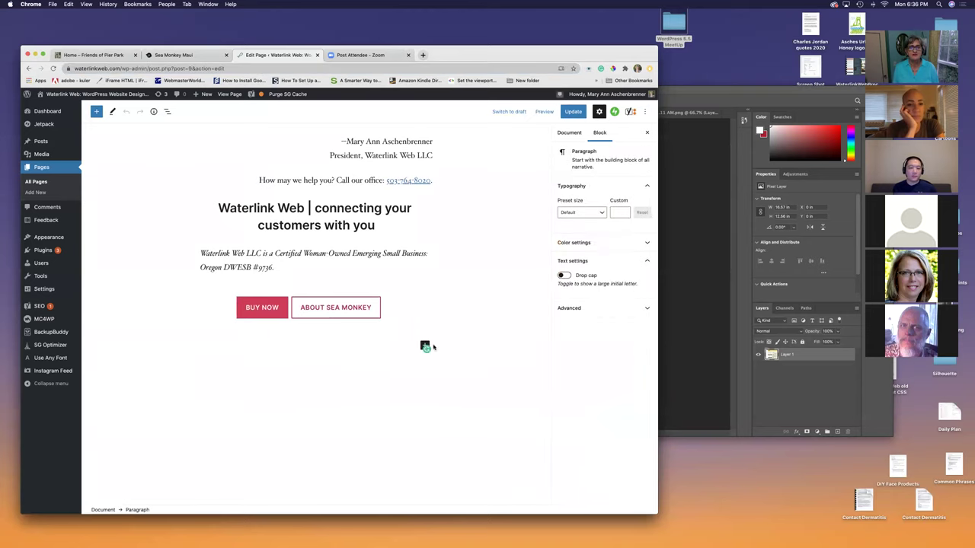
click(96, 111)
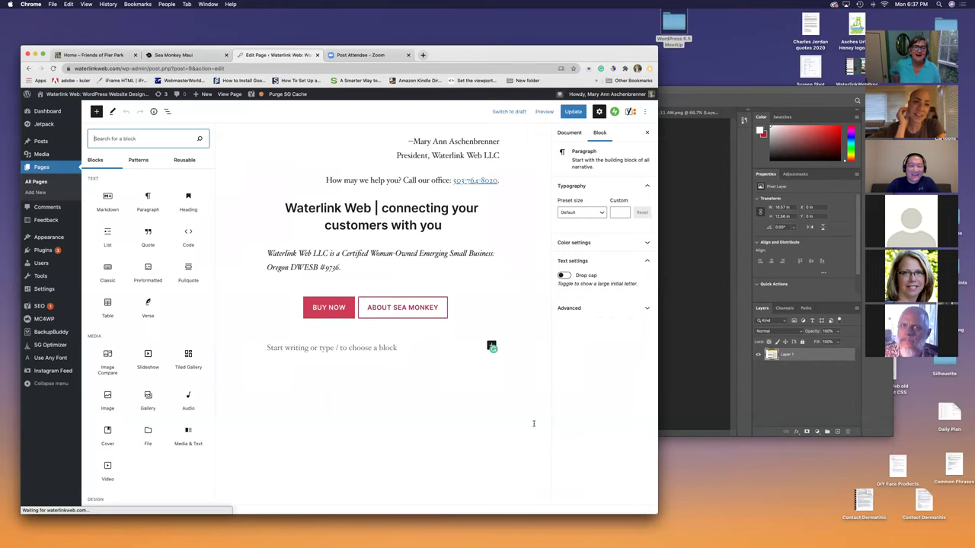
click(434, 348)
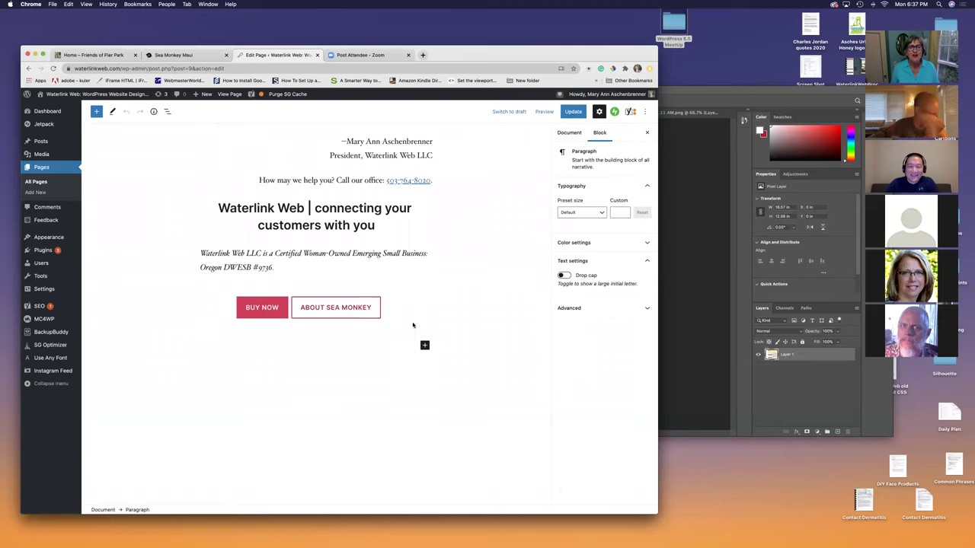
key(BackSpace)
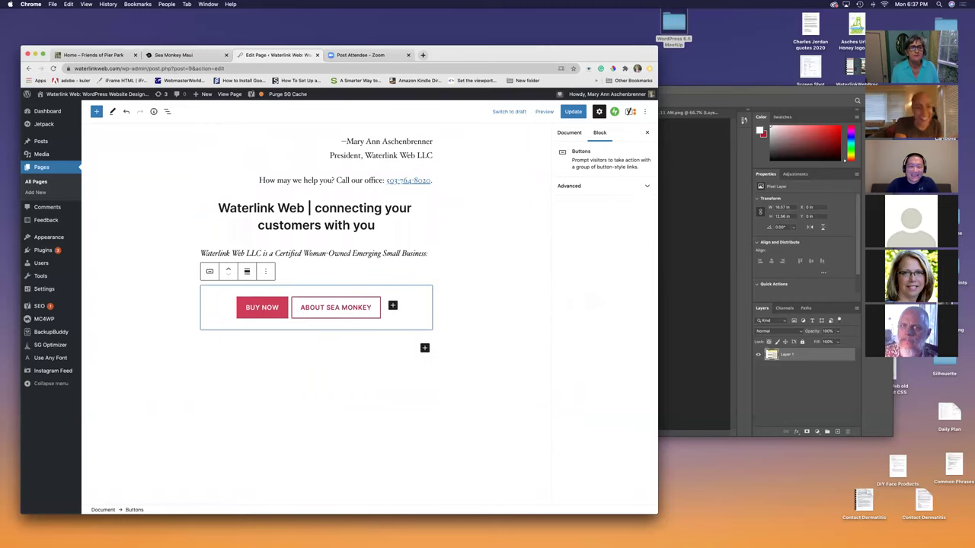
key(super+z)
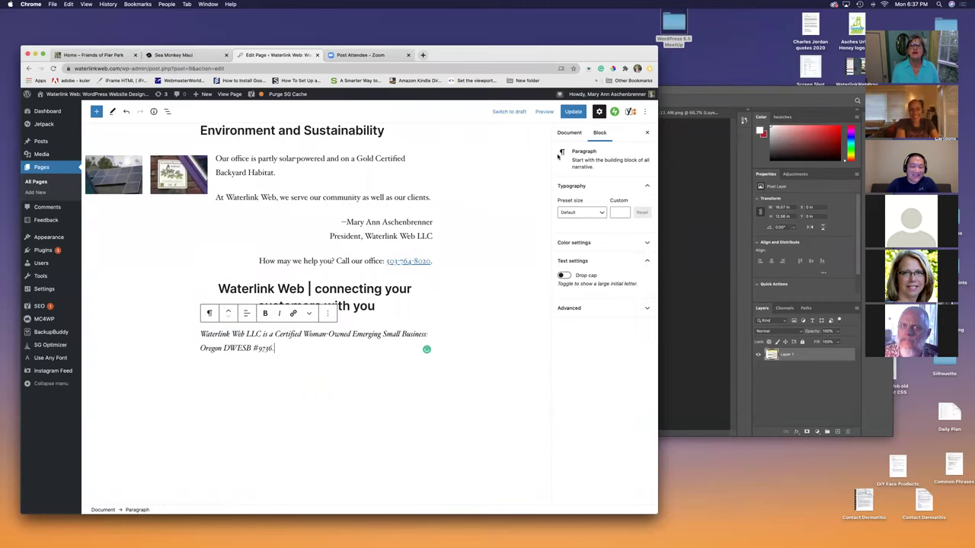
click(573, 111)
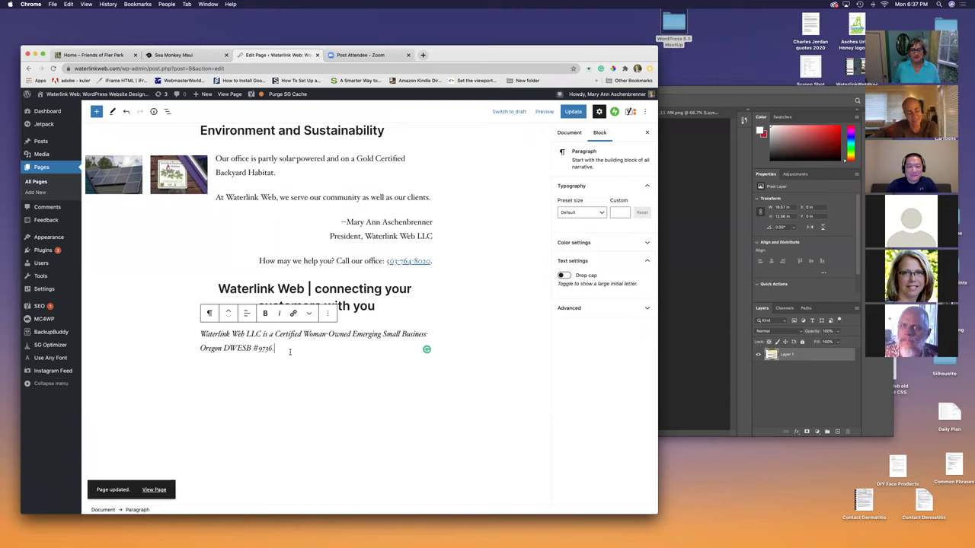
Step: Add an empty paragraph below the page's closing certification line and open the block library
key(Return)
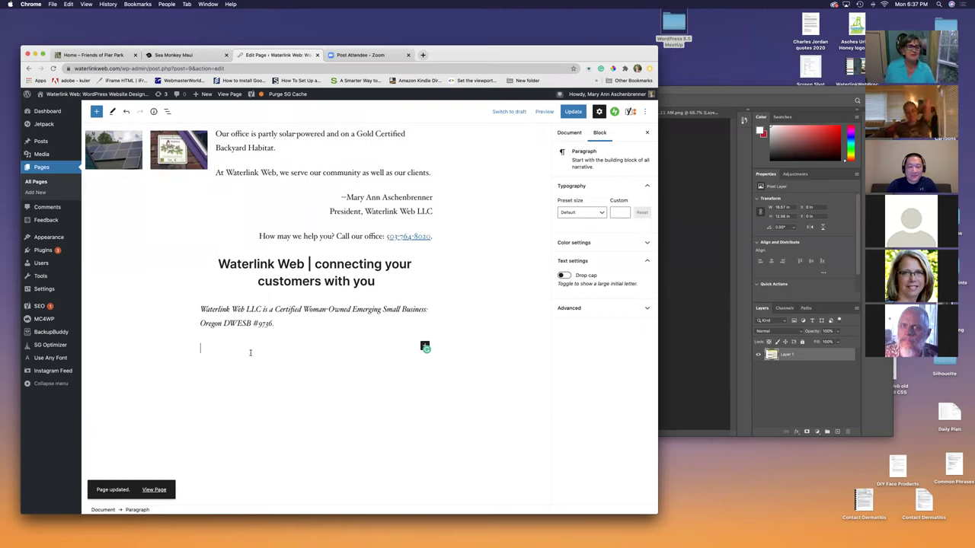
scroll(249, 353, down, 2)
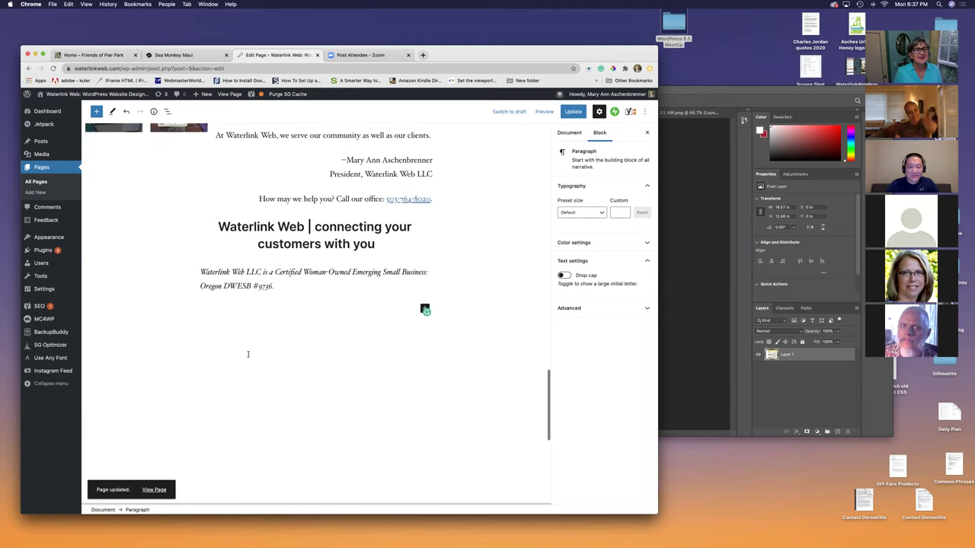
click(96, 111)
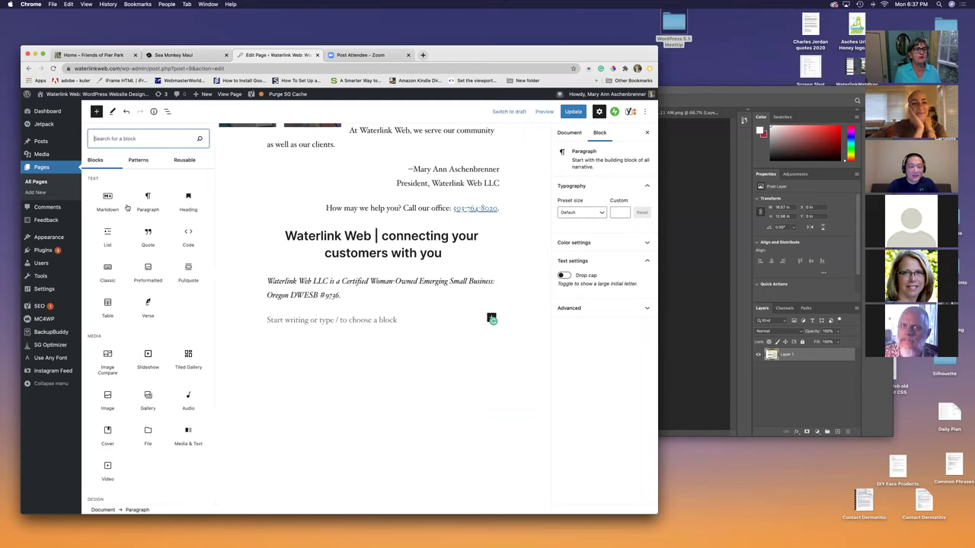
Step: Browse the text, media, design and widget blocks in the block library and look at their previews
mouse_move(144, 234)
scroll(144, 236, down, 5)
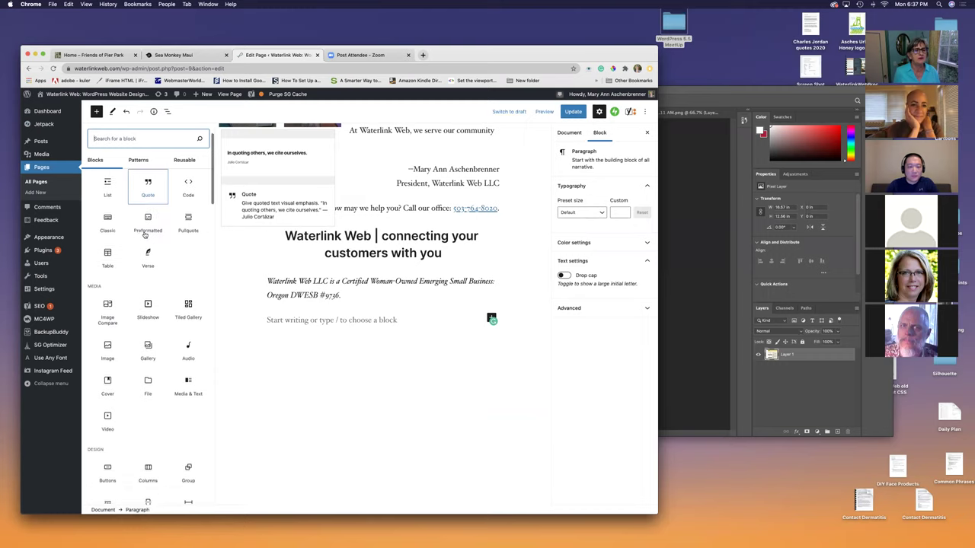
scroll(145, 237, up, 5)
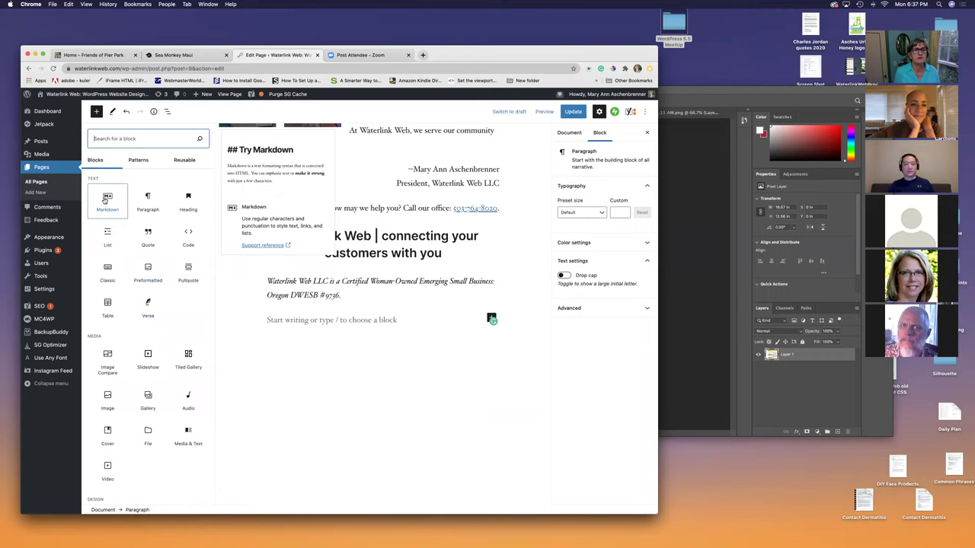
scroll(175, 221, down, 1)
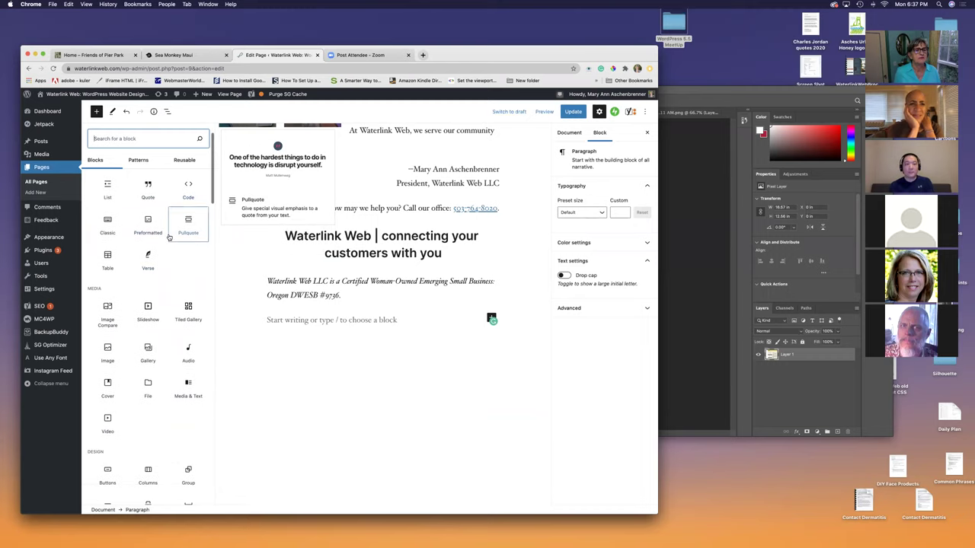
scroll(167, 237, down, 5)
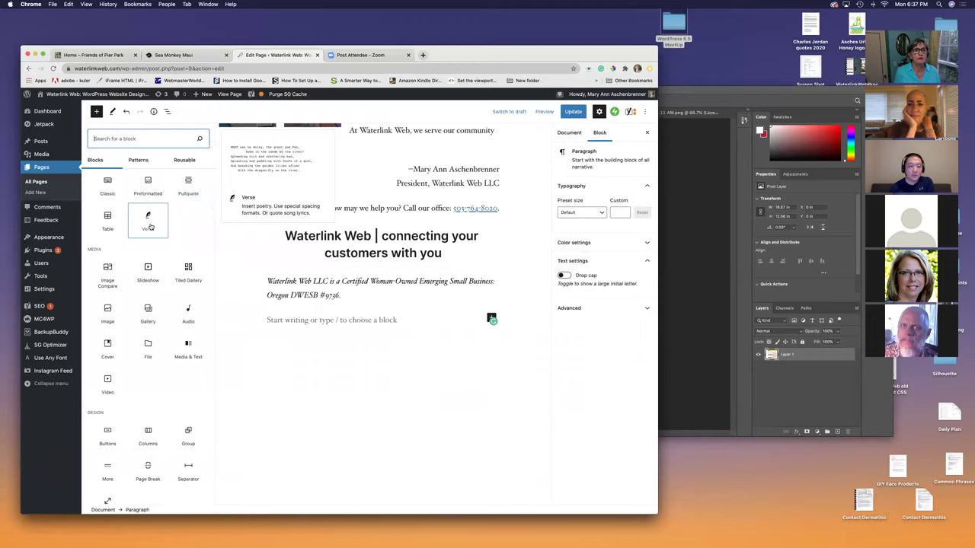
scroll(150, 226, up, 2)
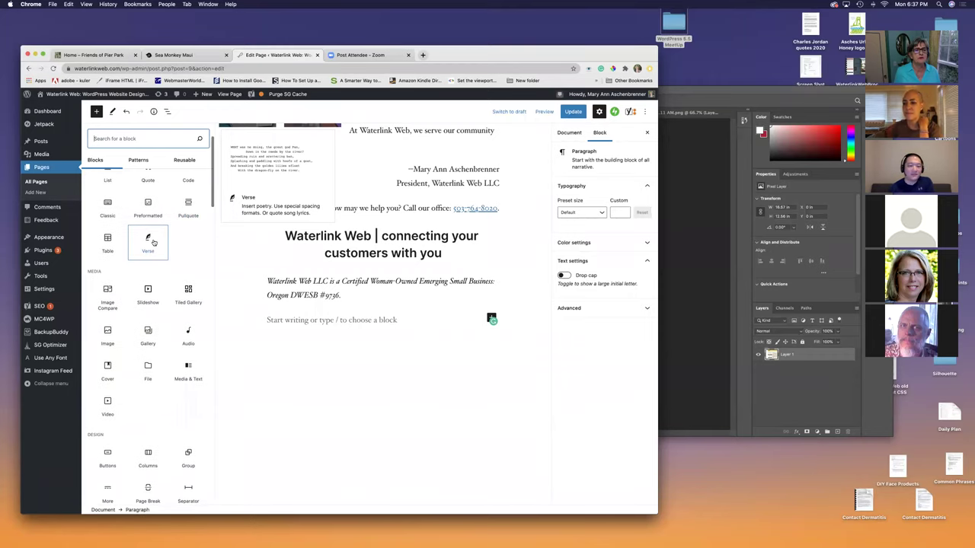
scroll(145, 242, down, 4)
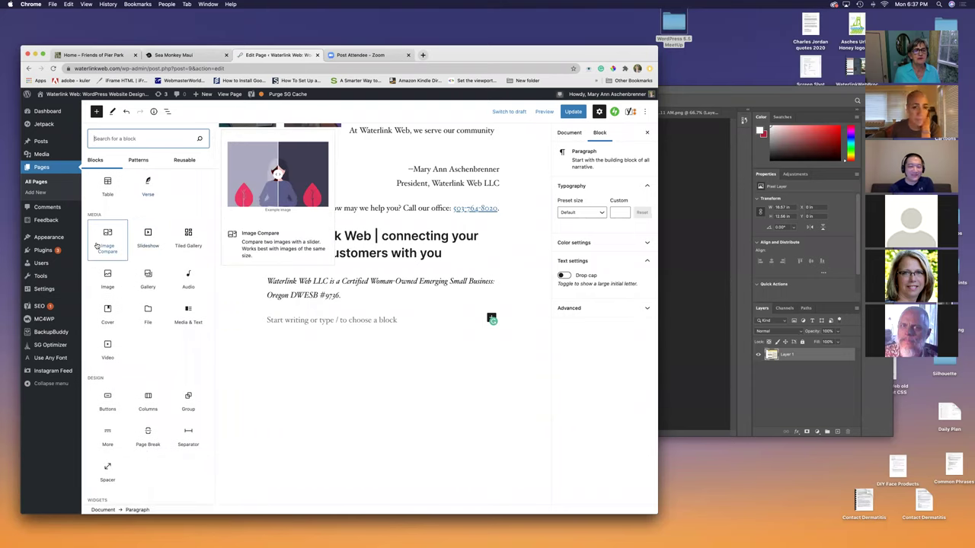
scroll(168, 243, down, 4)
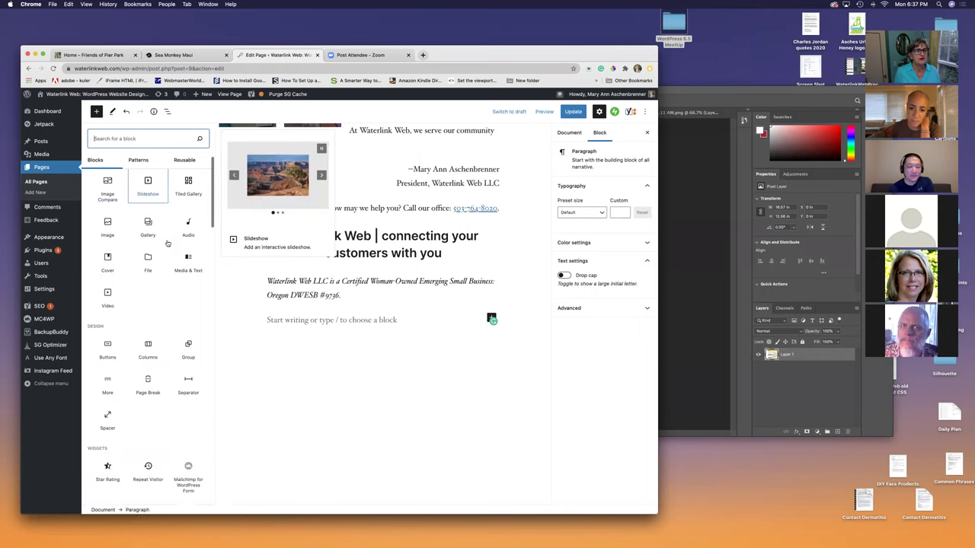
scroll(168, 243, down, 2)
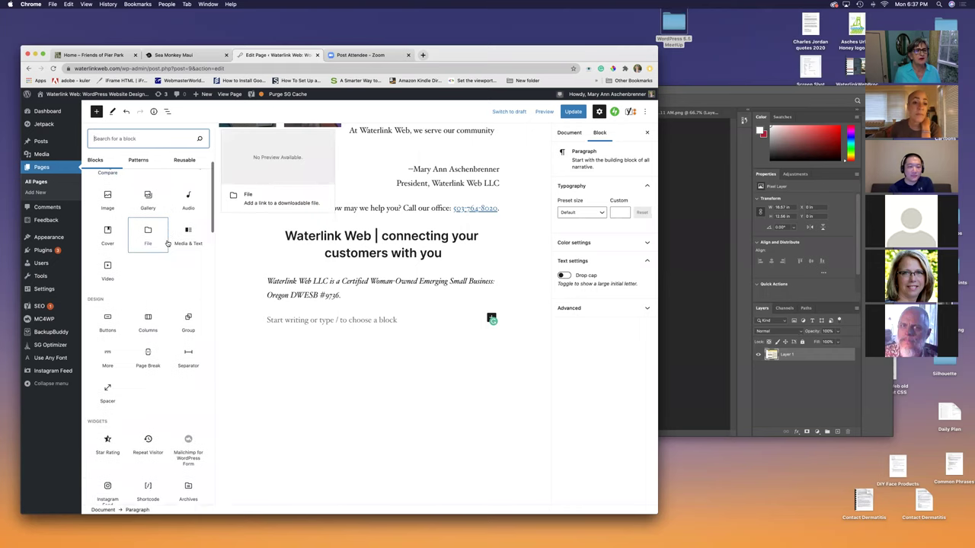
scroll(141, 244, up, 2)
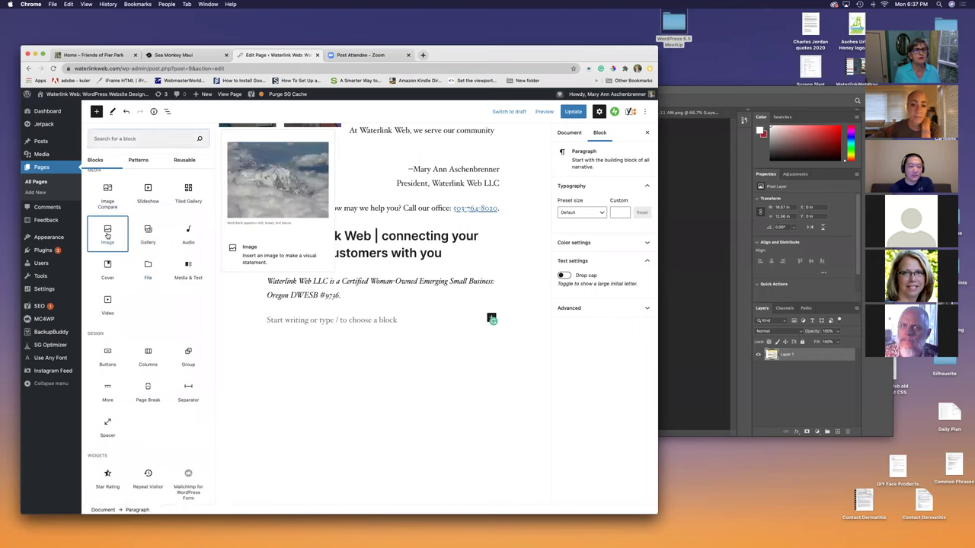
Step: Insert an Image block containing Portland-WordPress-in-Pike-Place-Market-1.jpg from the media library
click(108, 234)
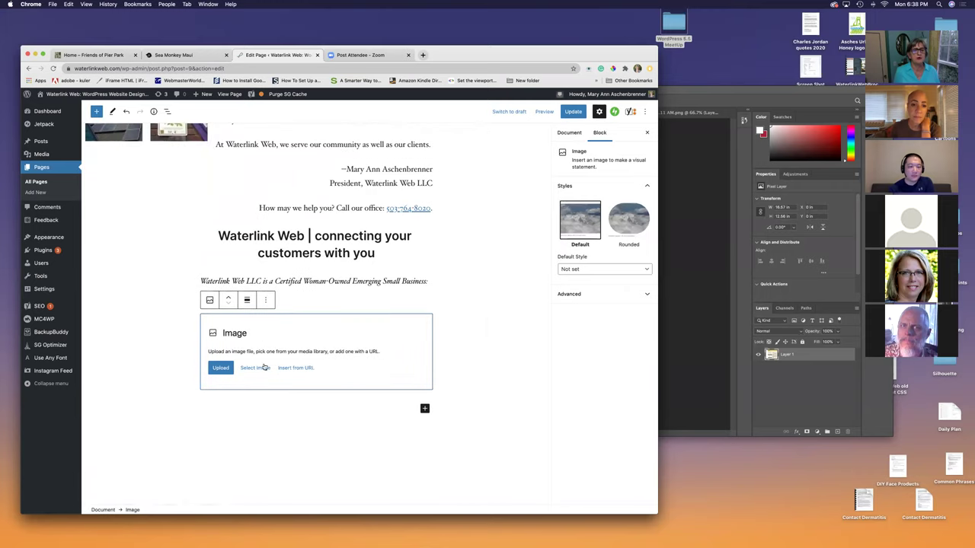
click(259, 369)
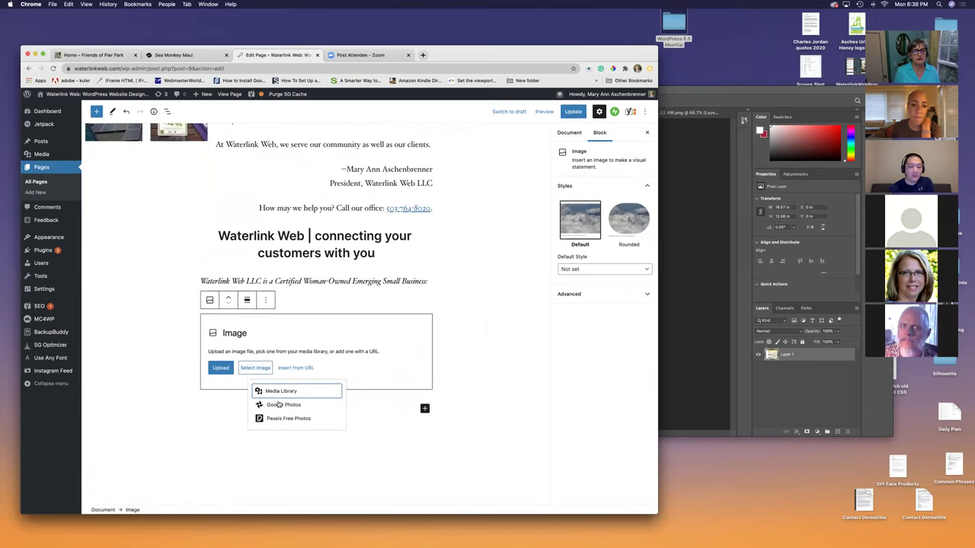
click(274, 391)
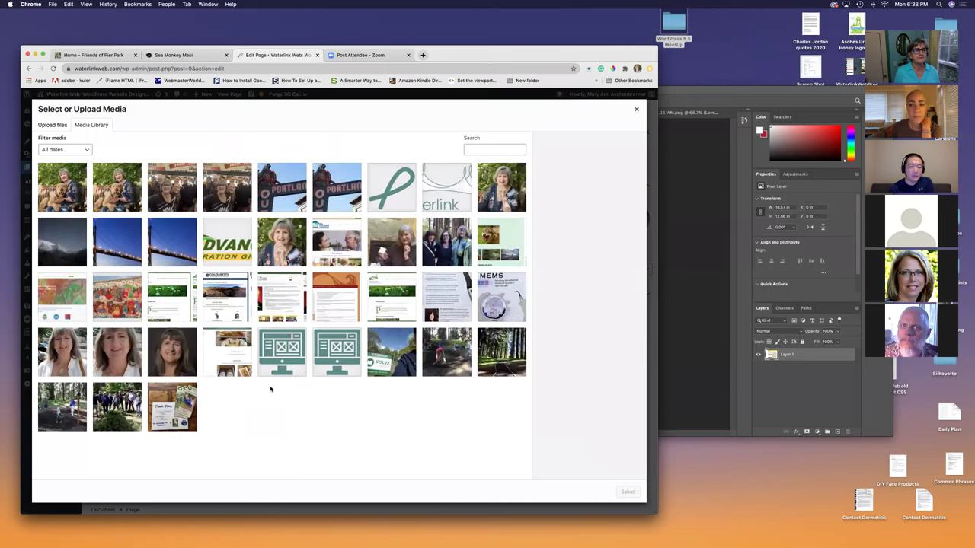
click(174, 190)
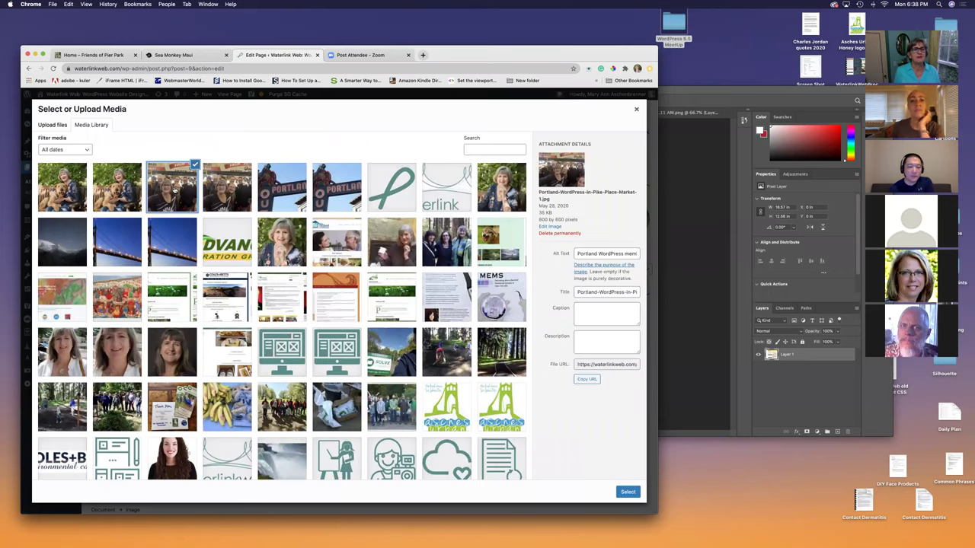
click(627, 492)
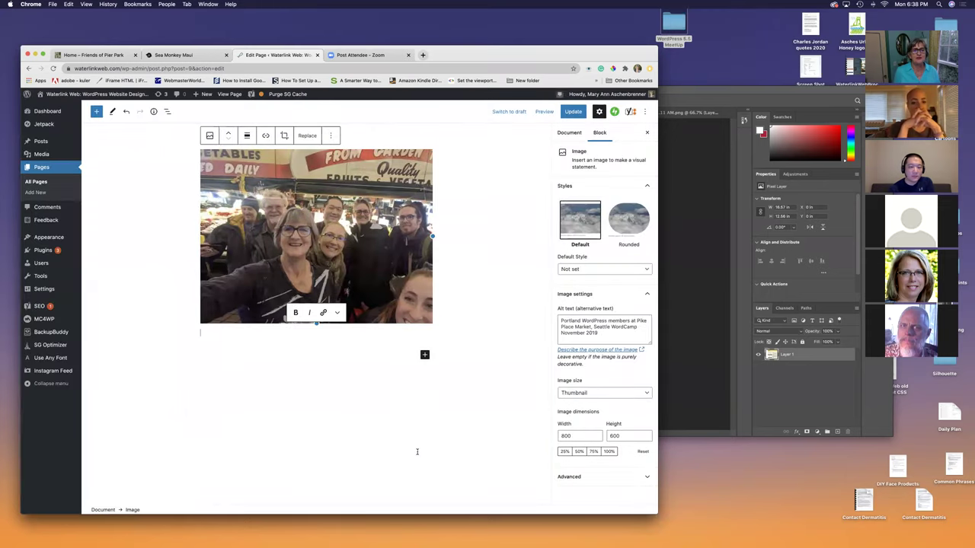
Step: Try the Rounded style on the group photo and switch it back to Default
scroll(417, 451, up, 2)
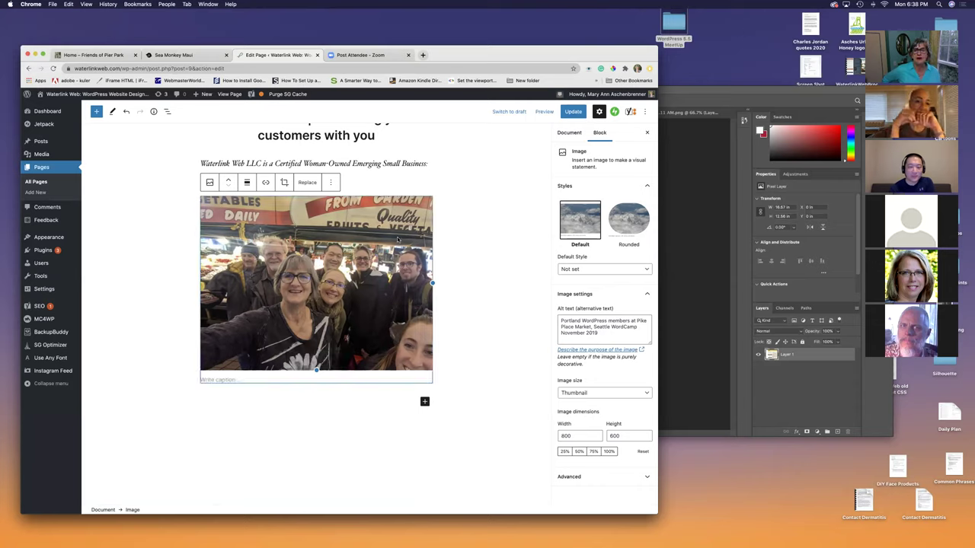
click(636, 219)
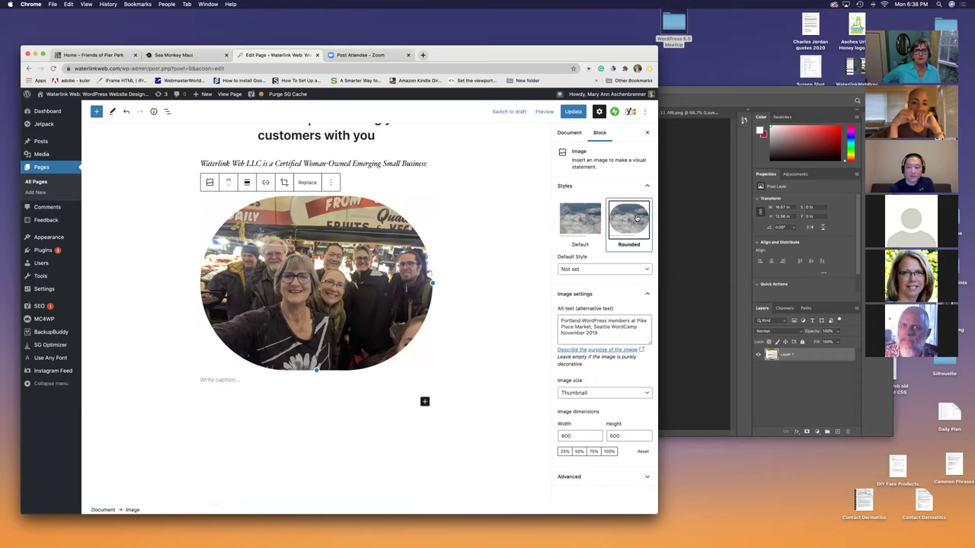
click(577, 221)
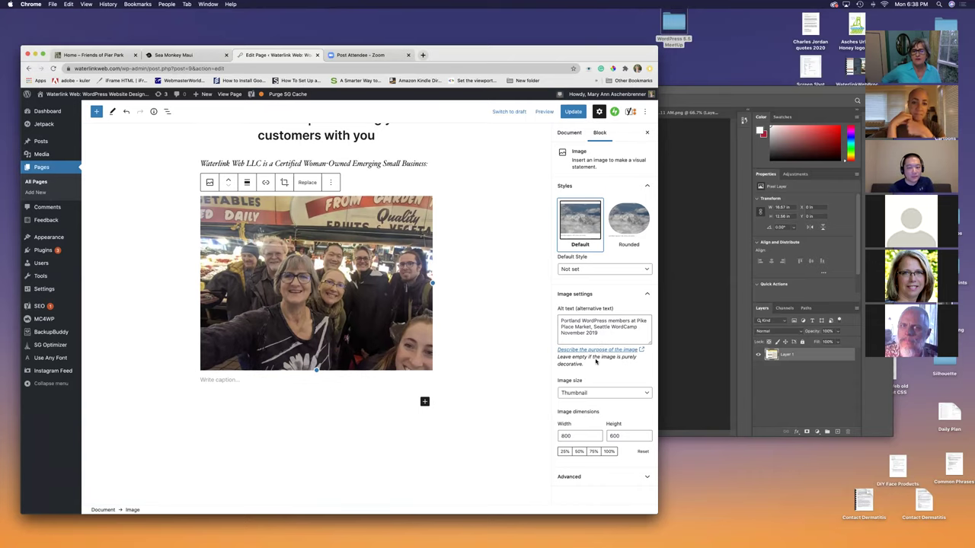
Step: Start cropping the group photo, try the Square aspect ratio, and restore the Original ratio
click(284, 181)
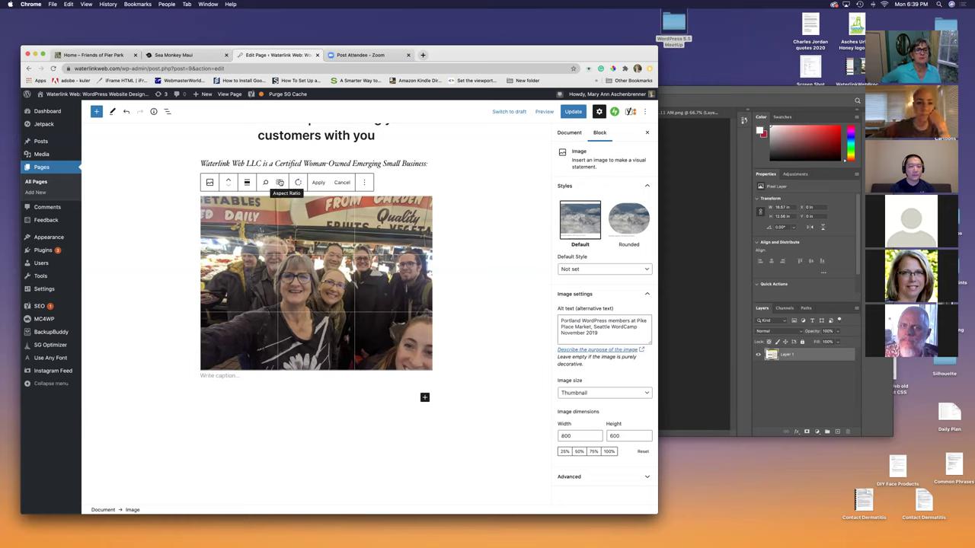
click(279, 183)
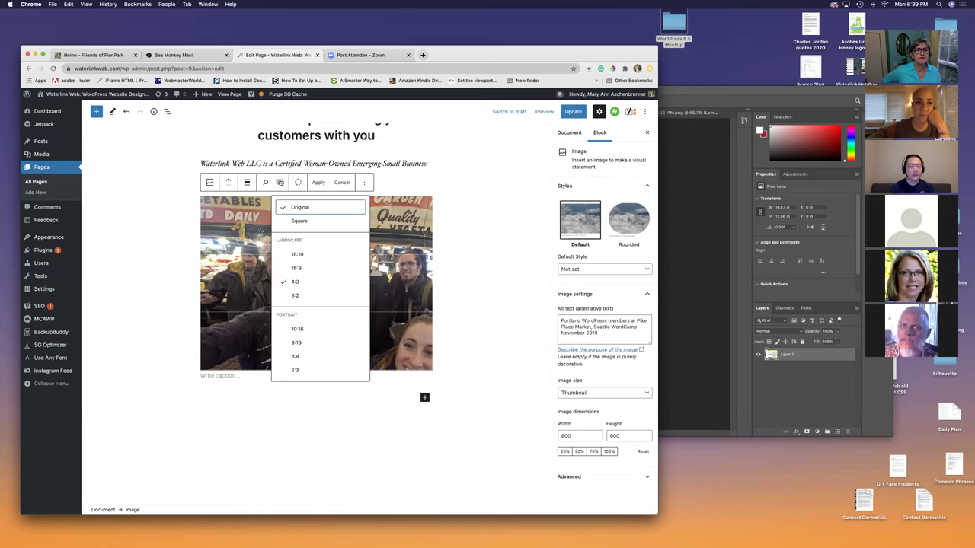
click(297, 222)
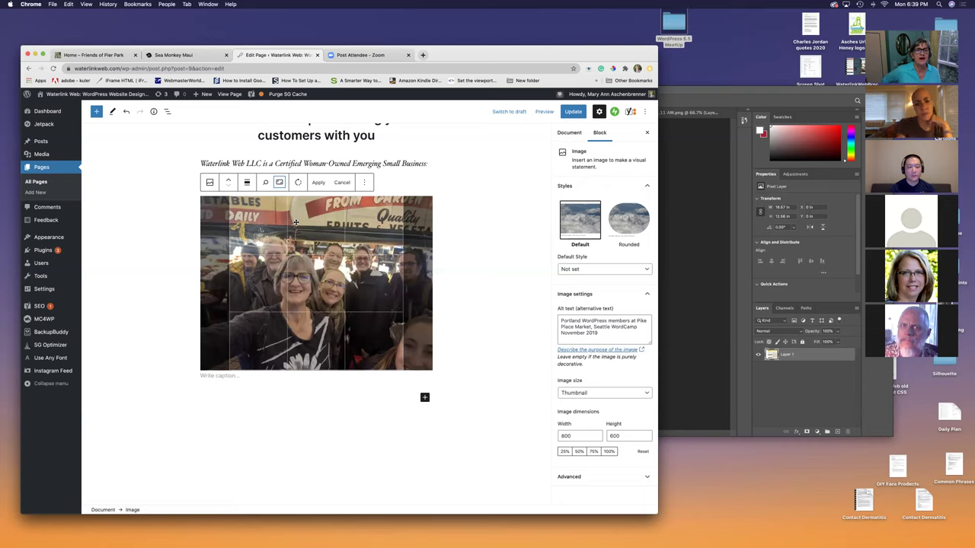
click(279, 183)
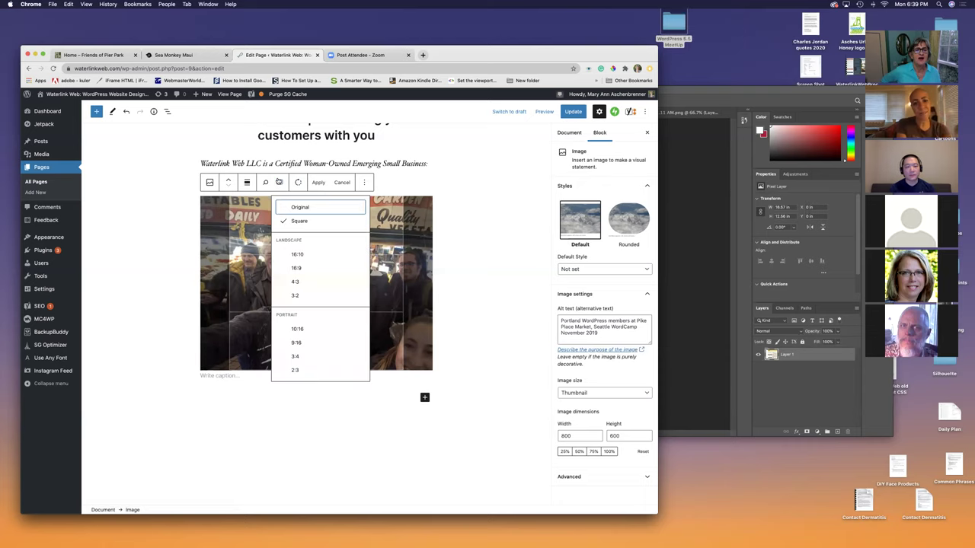
click(292, 205)
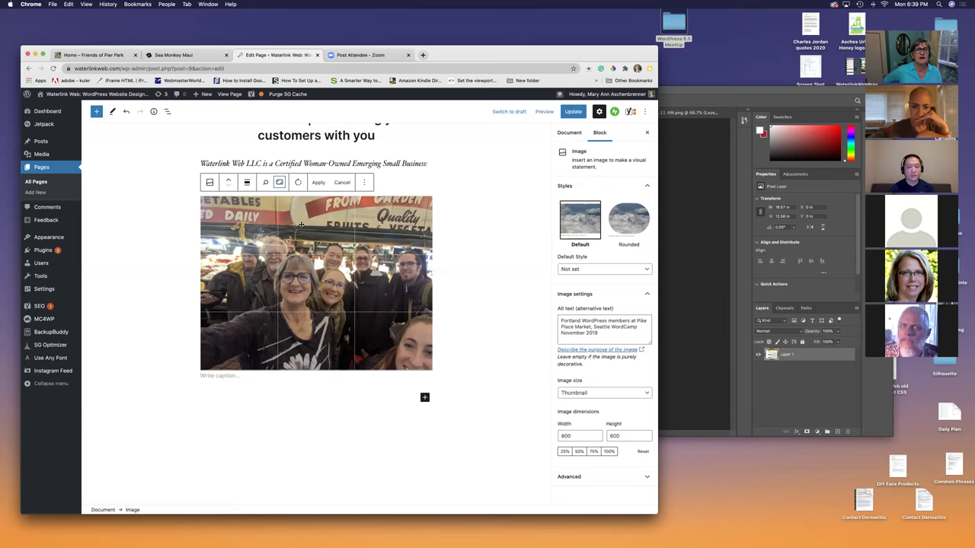
Step: Try a 16:9 crop of the group photo with the picture shifted upward, and return to the Original aspect ratio
click(280, 183)
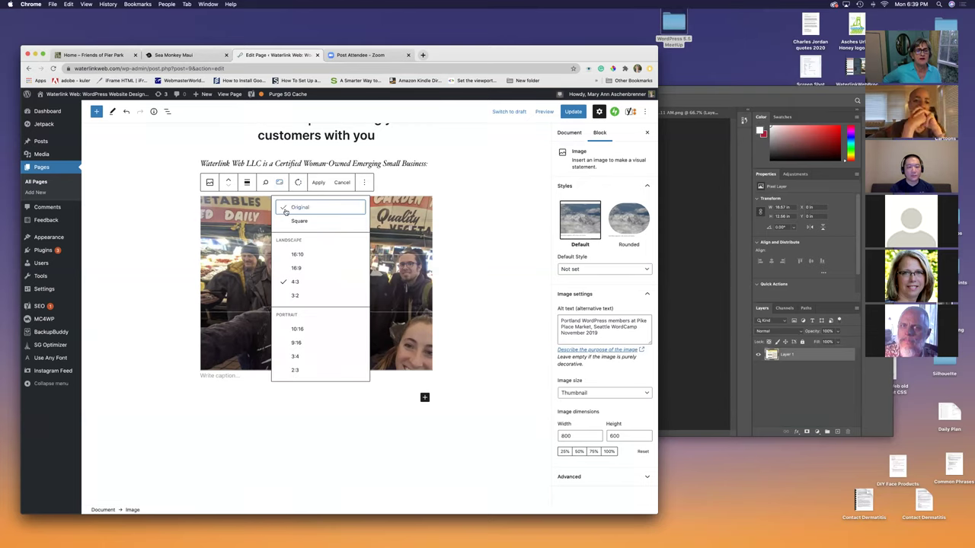
click(295, 268)
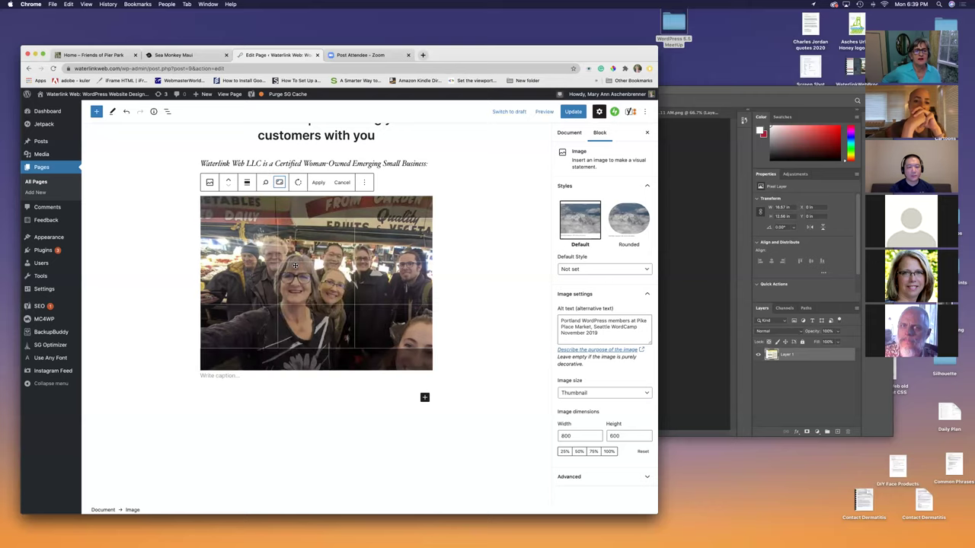
drag(295, 265, 295, 237)
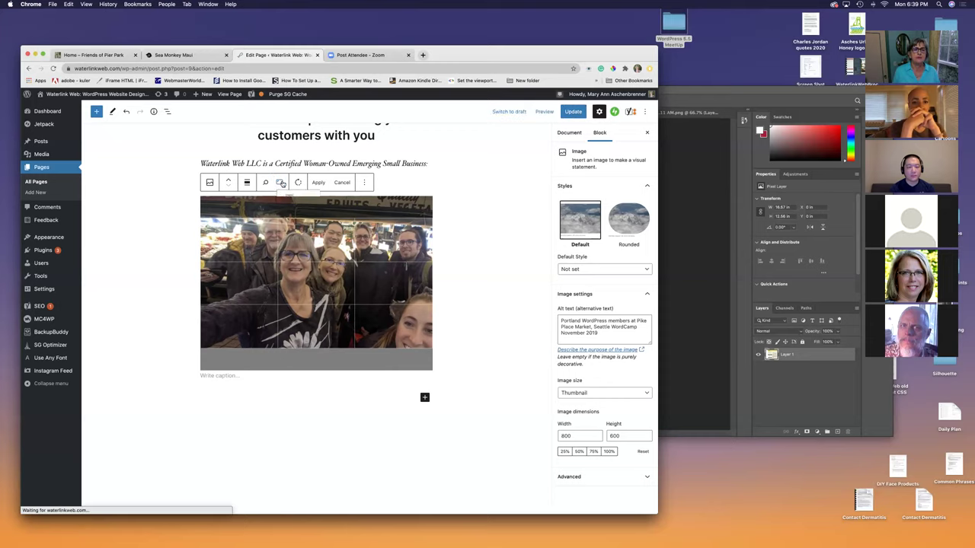
click(280, 183)
click(285, 206)
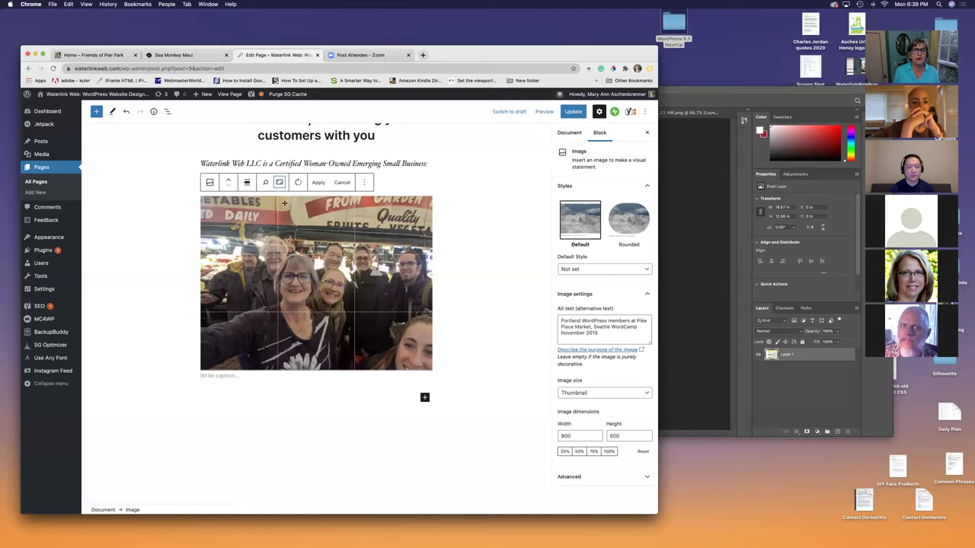
Step: Try the portrait 10:16 aspect ratio on the group photo and restore the Original ratio
click(279, 183)
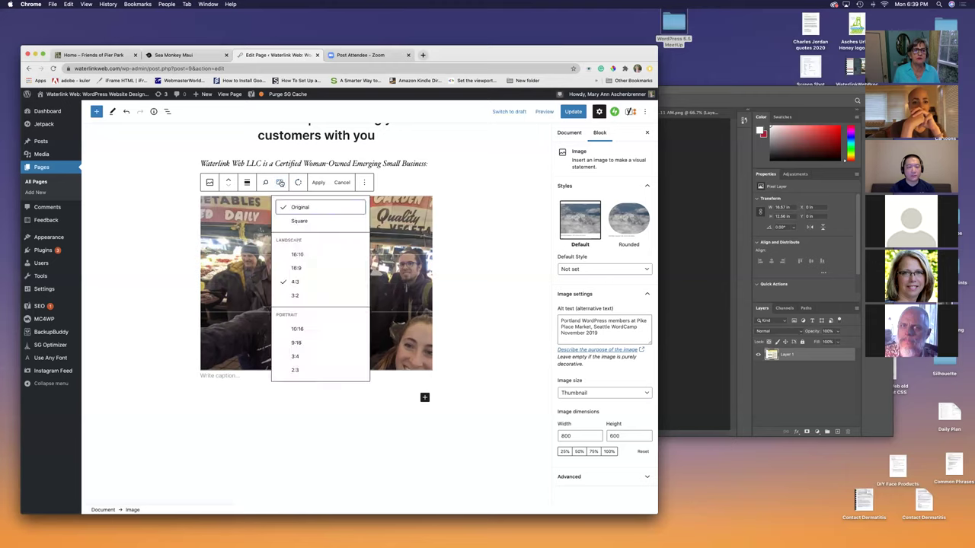
click(299, 329)
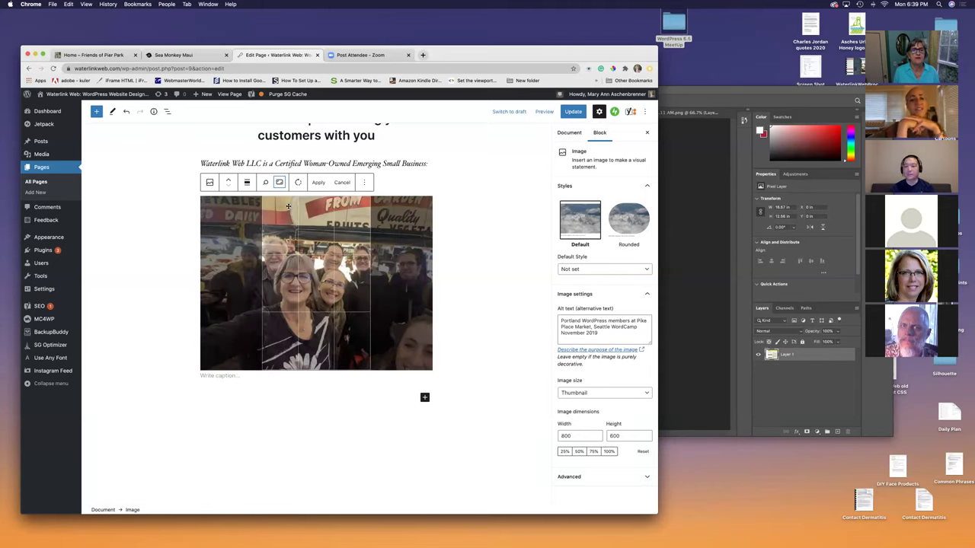
click(279, 184)
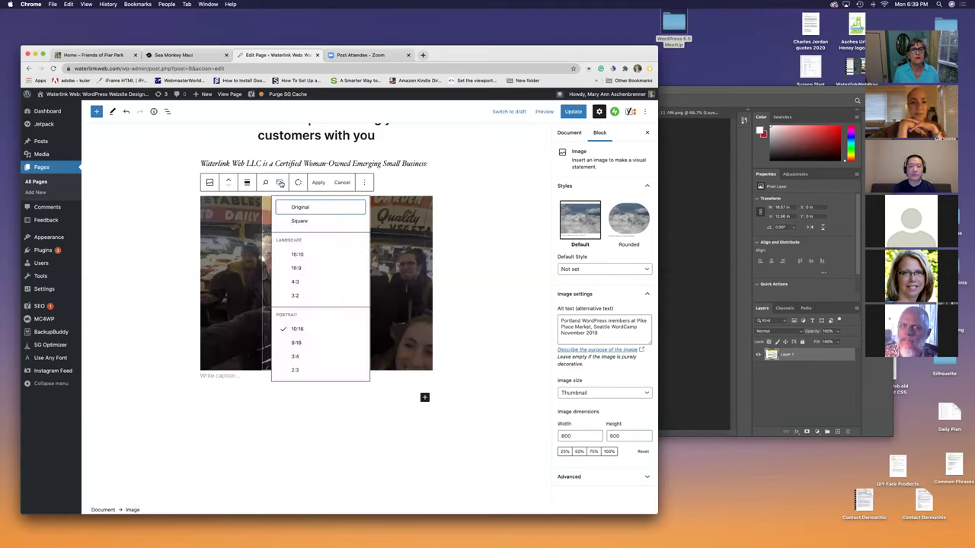
click(292, 205)
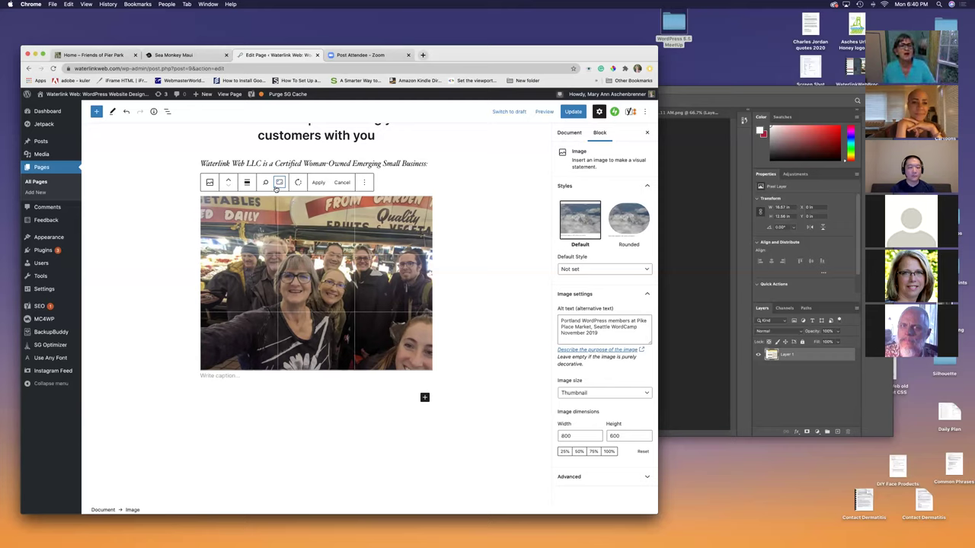
Step: Try 3:4 and 16:10 crops of the group photo, shifting the picture upward in the latter, and return to the Original ratio
click(279, 183)
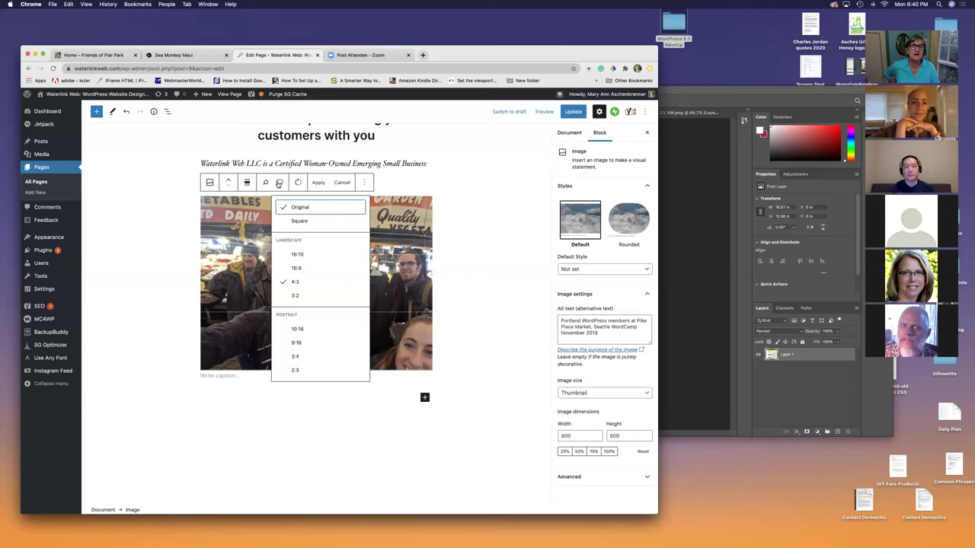
click(297, 355)
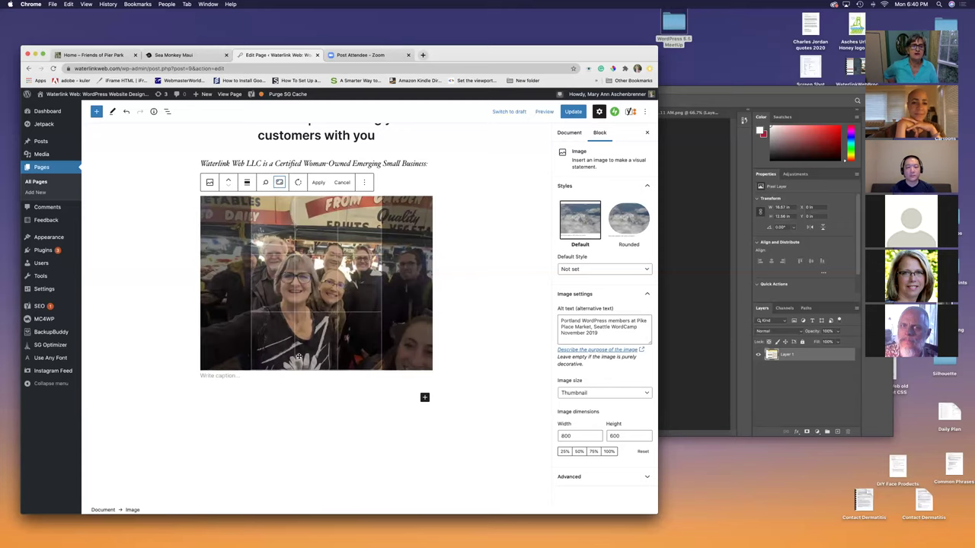
click(280, 182)
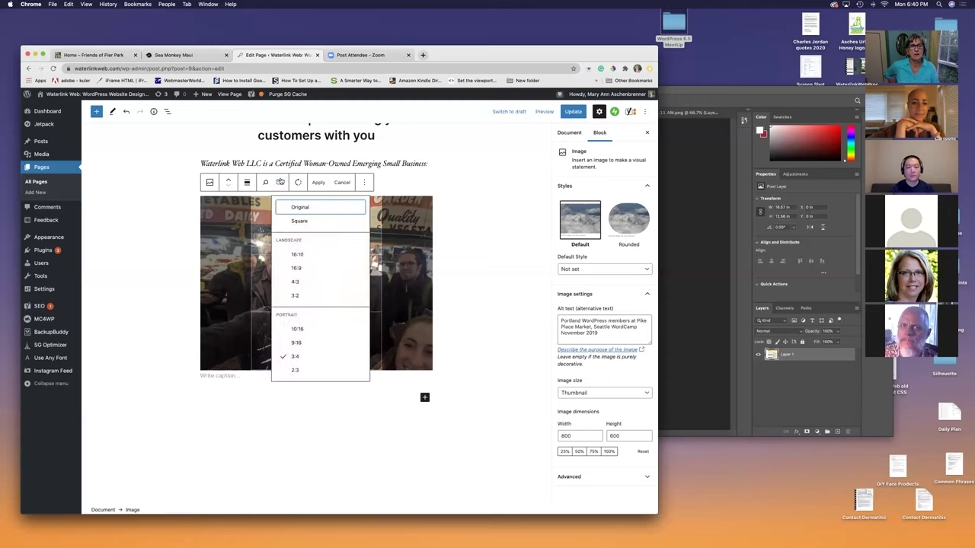
click(297, 254)
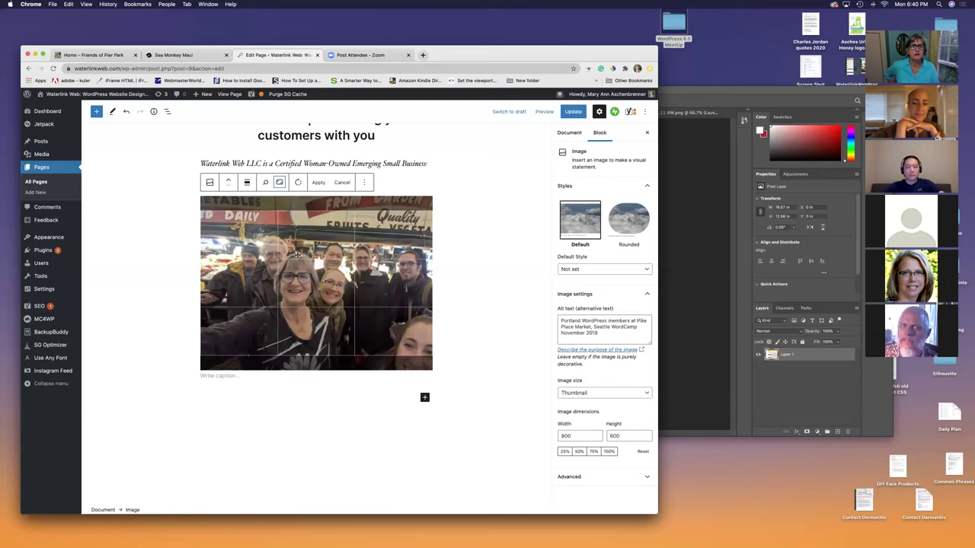
drag(298, 252, 302, 240)
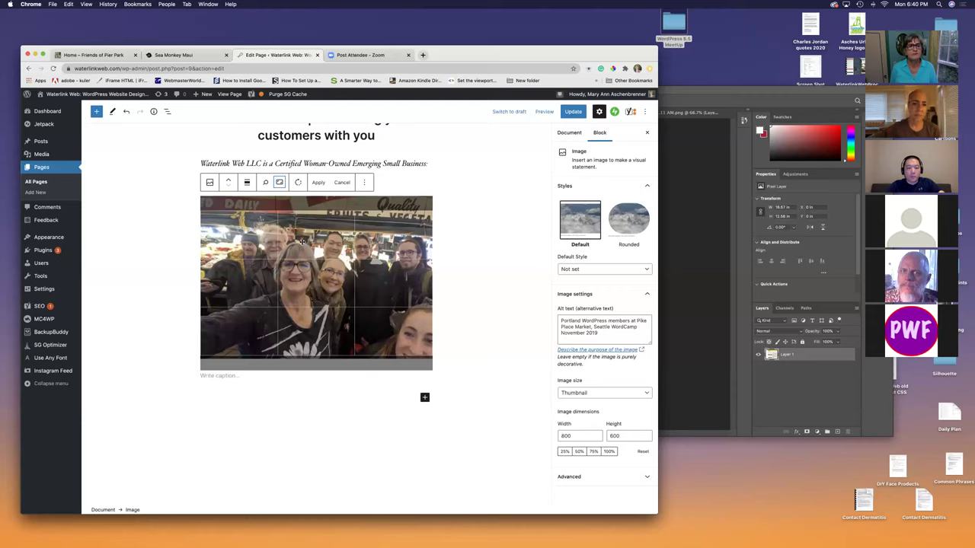
click(281, 185)
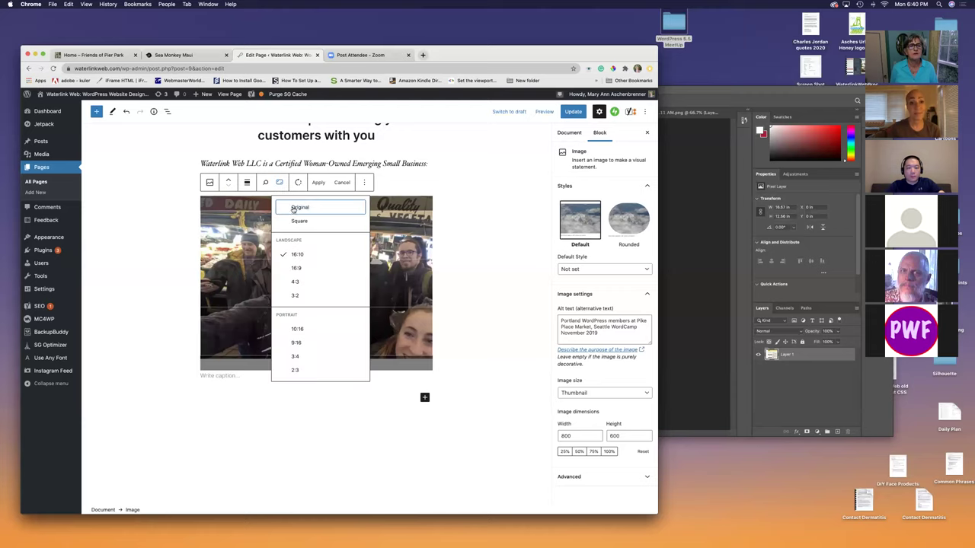
click(296, 208)
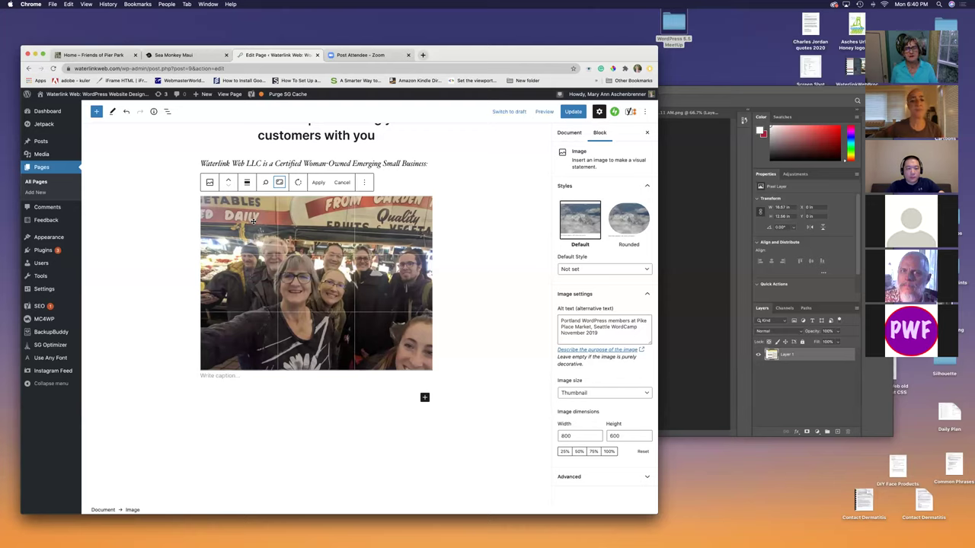
Step: Rotate the group photo in 90-degree turns through a full circle back to upright
click(298, 182)
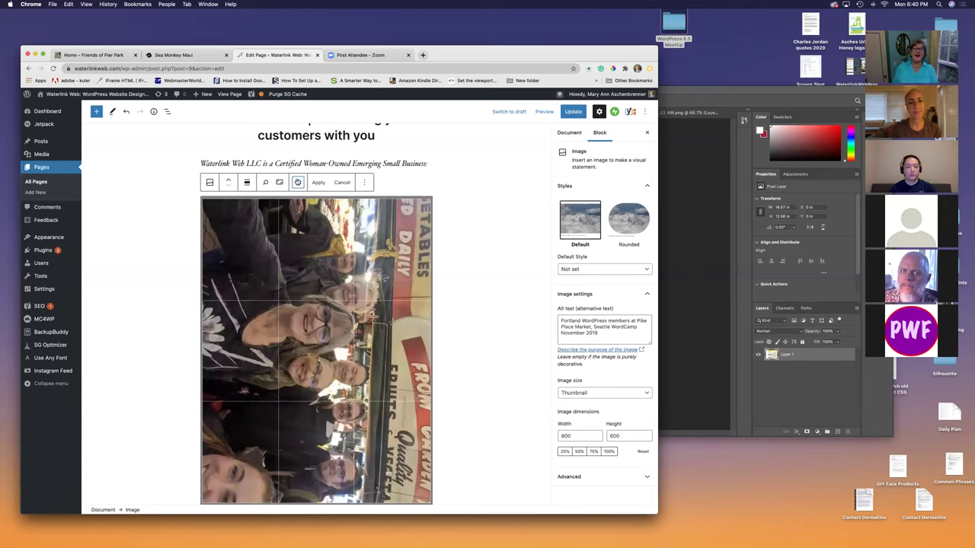
click(297, 182)
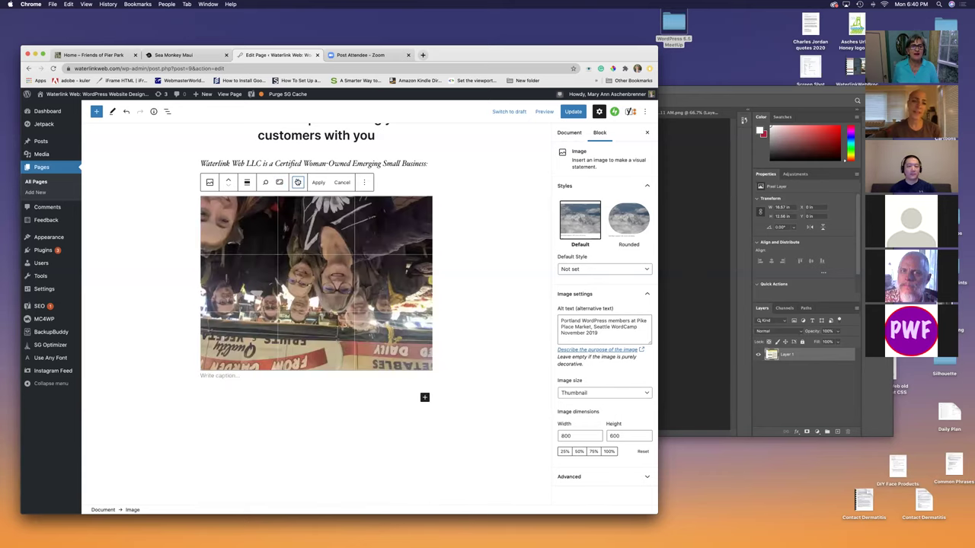
click(298, 182)
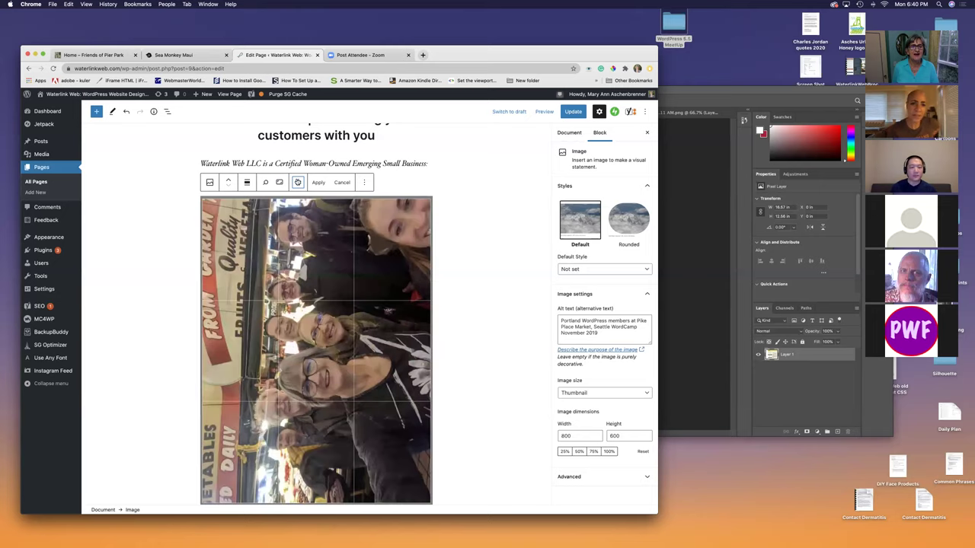
click(298, 182)
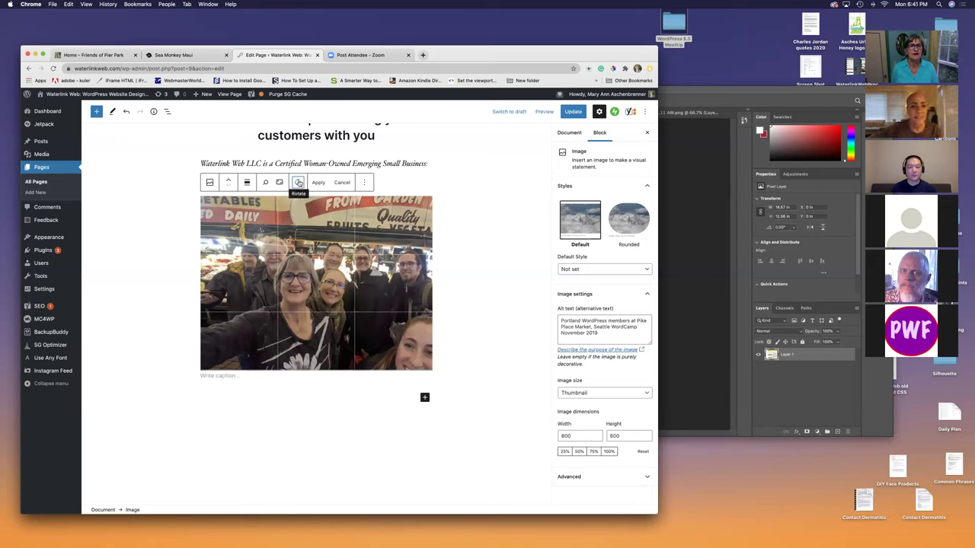
click(299, 183)
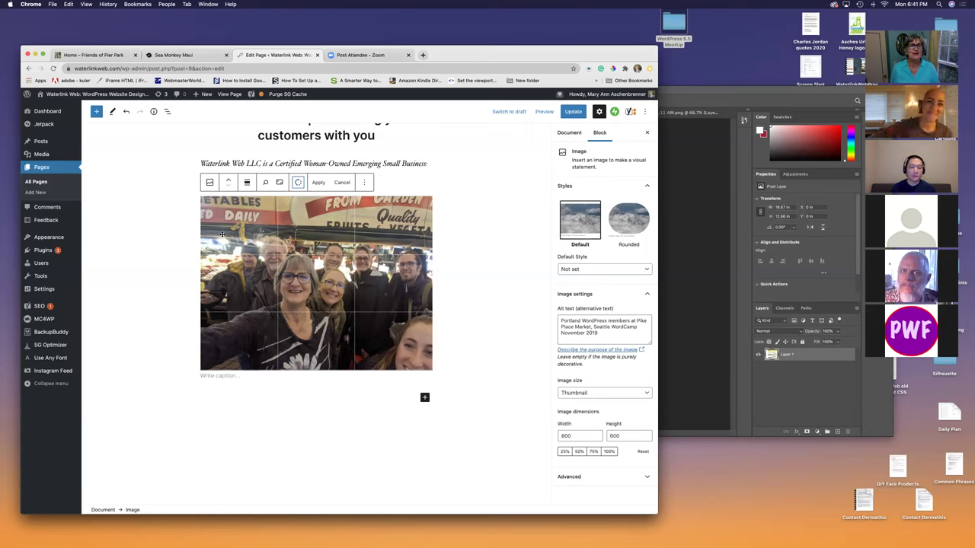
Step: Zoom in on the group photo within the crop frame so the faces in the middle fill it
click(265, 182)
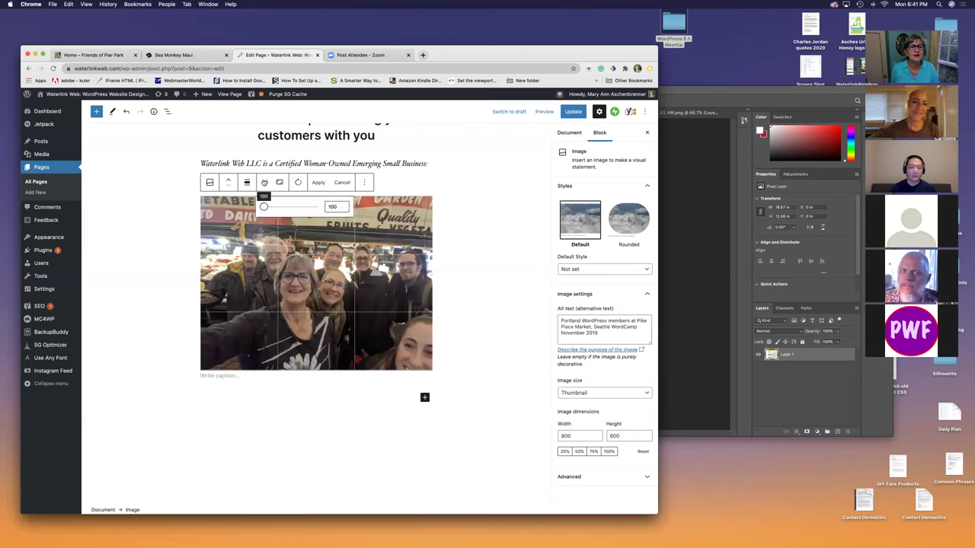
mouse_move(263, 207)
mouse_down()
mouse_move(306, 208)
mouse_move(263, 207)
mouse_up()
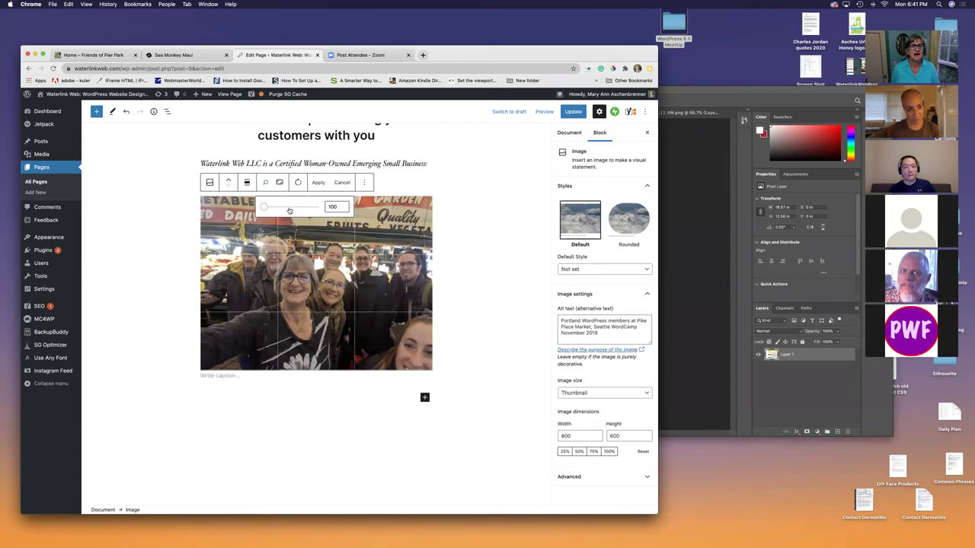
drag(264, 207, 283, 207)
Step: Try a Square crop of the enlarged group photo, shift the picture to the right, and return to the Original aspect ratio
click(279, 182)
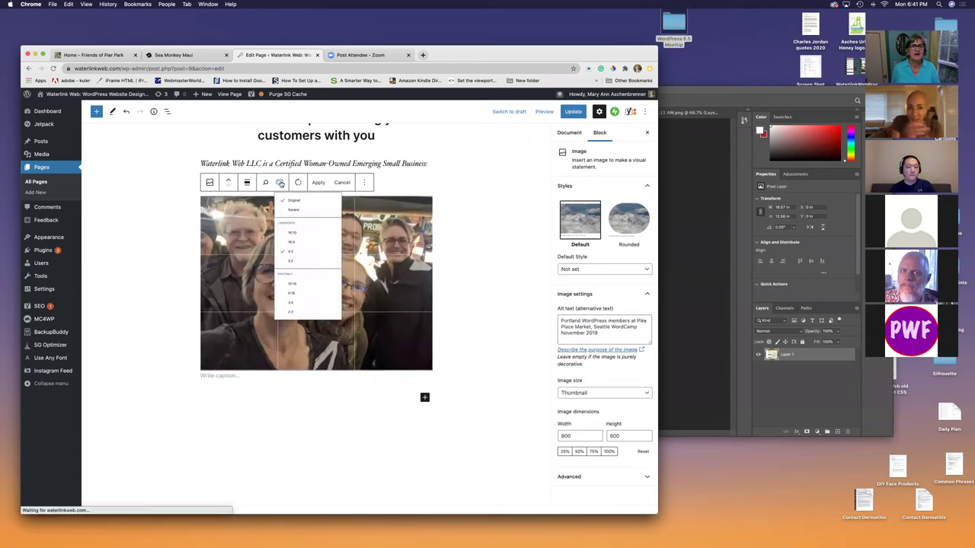
click(297, 221)
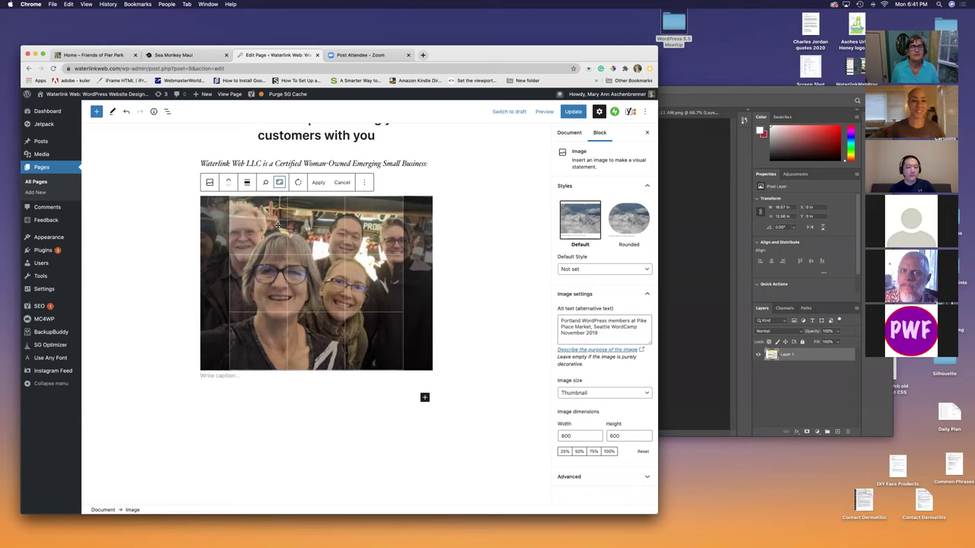
drag(294, 226, 325, 226)
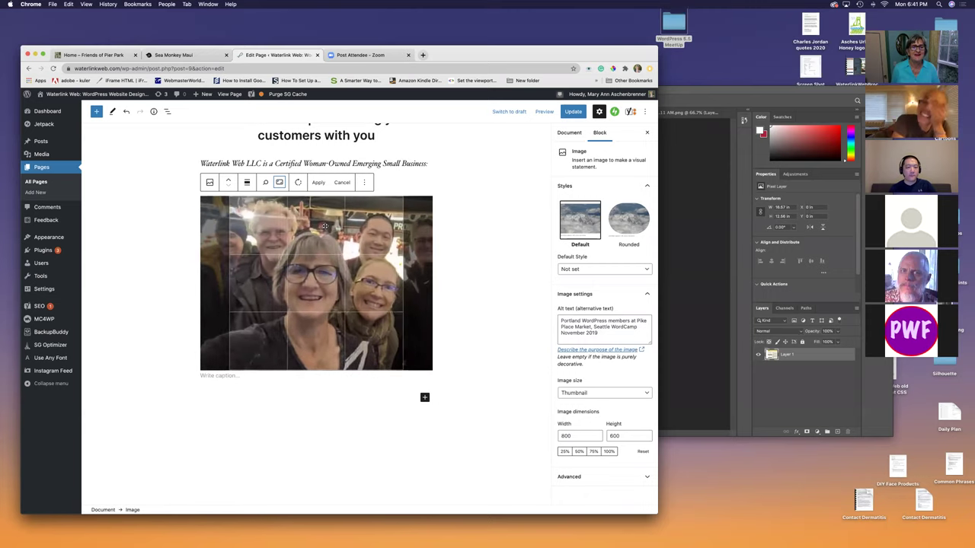
click(279, 183)
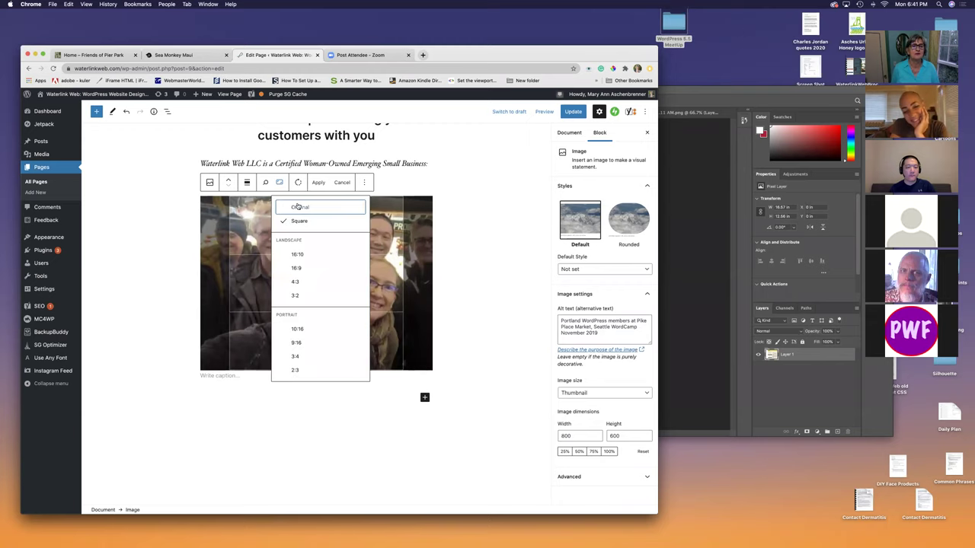
click(297, 205)
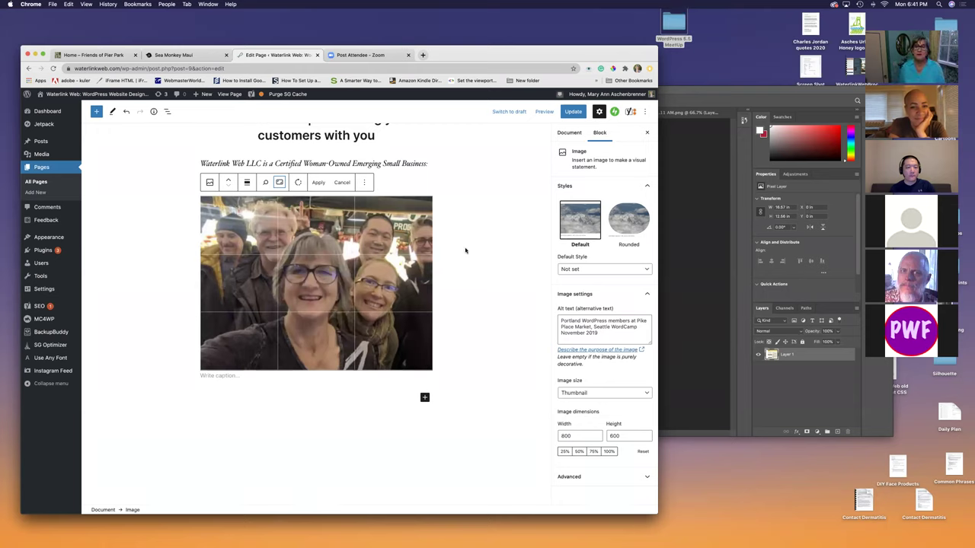
Step: Switch to Photoshop, show the screenshot taken at 10.41.53 AM, move the window to the right, and return to Chrome
click(667, 163)
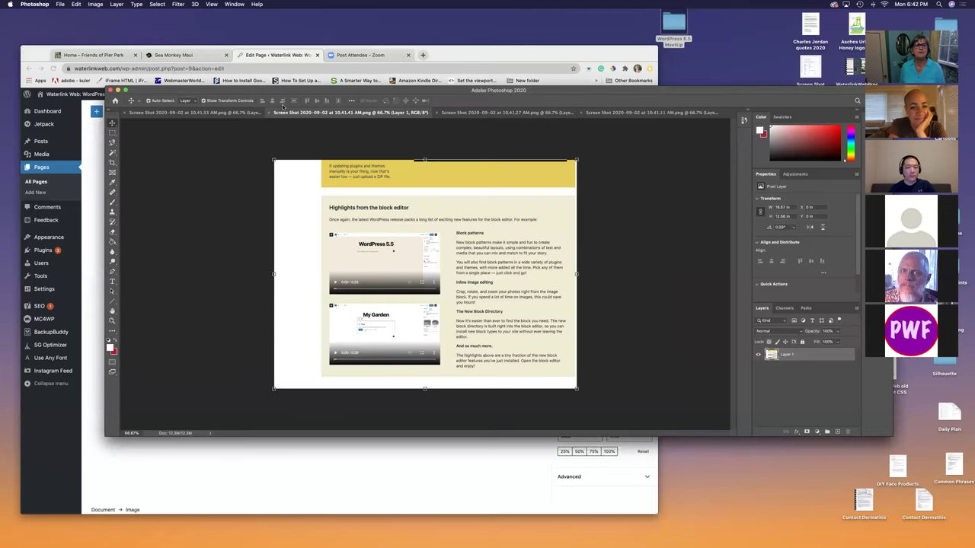
click(238, 113)
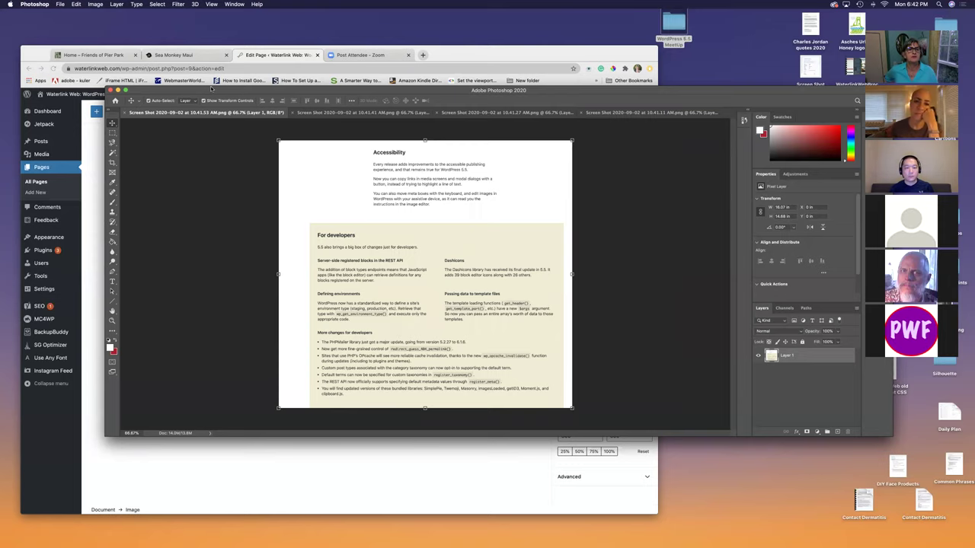
drag(224, 91, 318, 93)
click(184, 414)
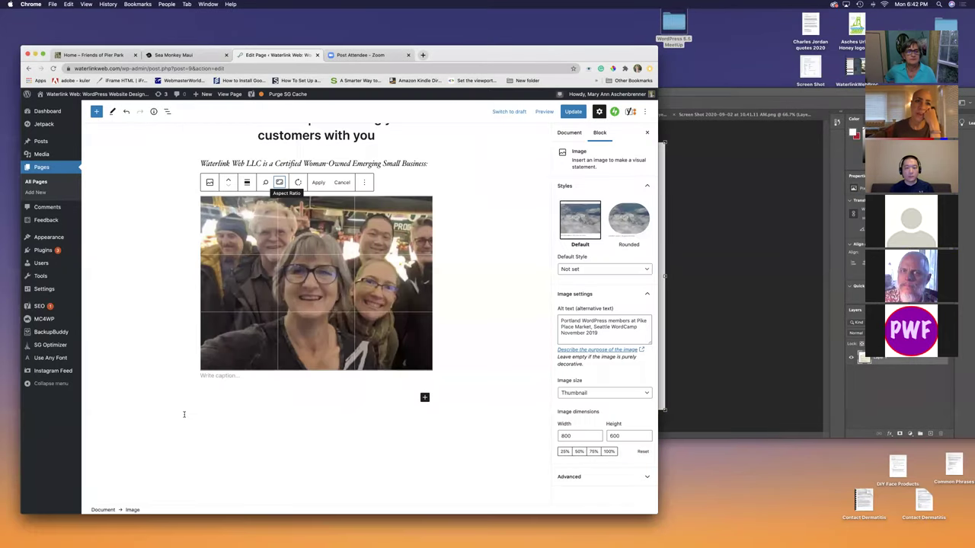
Step: Try adding a Paragraph block below the group photo and delete the empty block
click(424, 397)
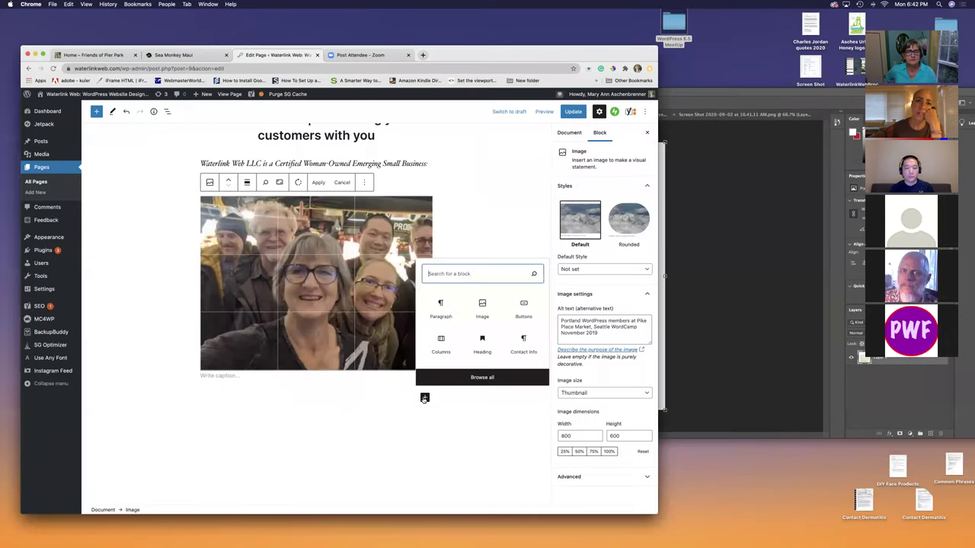
click(440, 308)
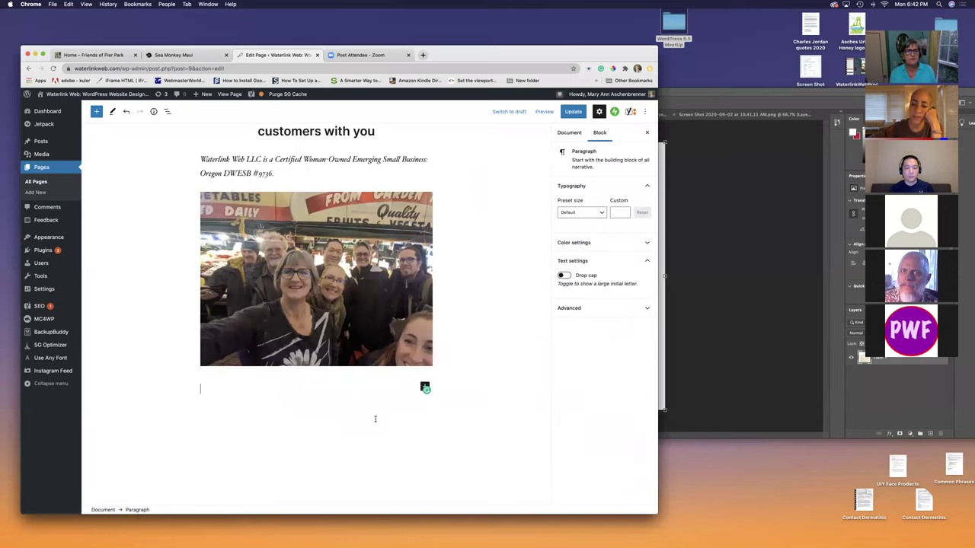
key(BackSpace)
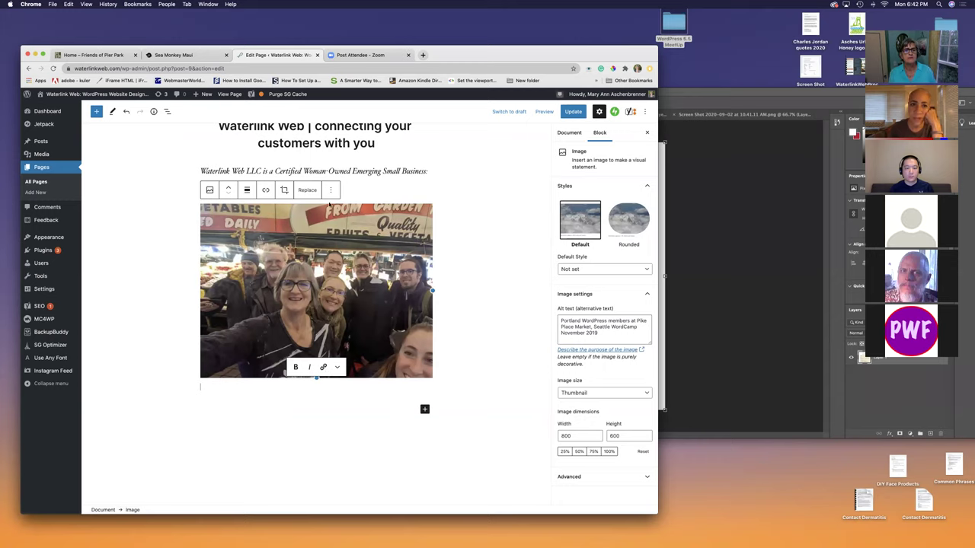
Step: Remove the group photo's Image block from the page and update the page
click(331, 189)
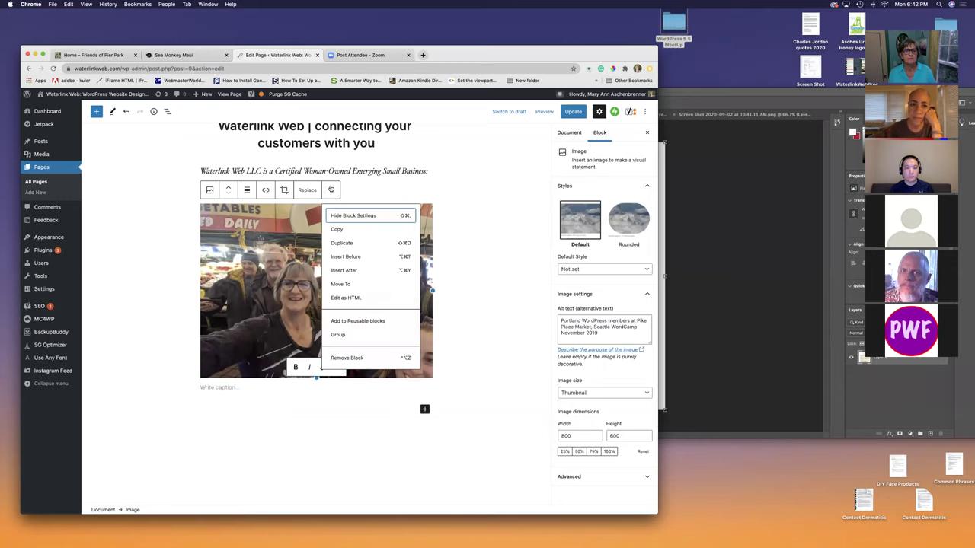
click(364, 361)
click(574, 112)
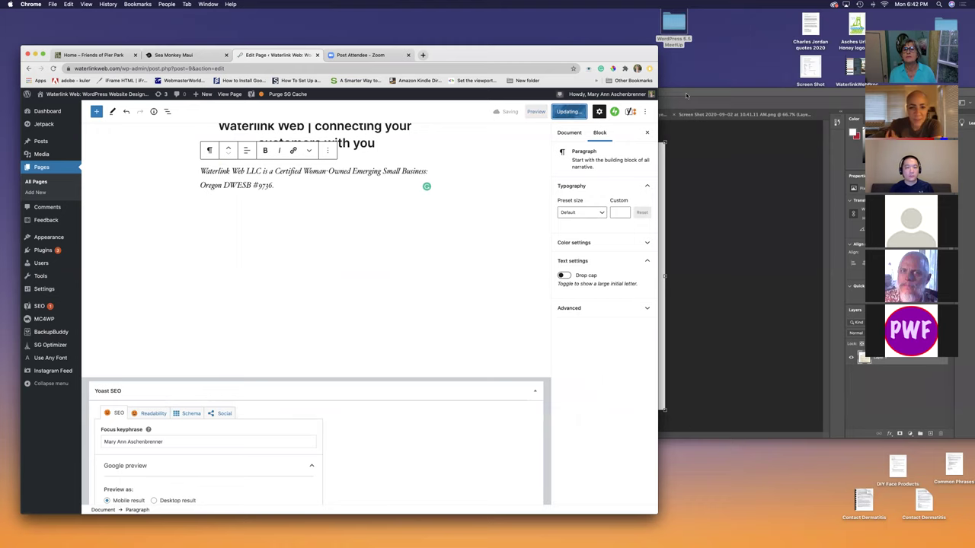
Step: Switch to Photoshop, enlarge the 10.41.53 AM screenshot to 200% and examine its Accessibility section
click(686, 96)
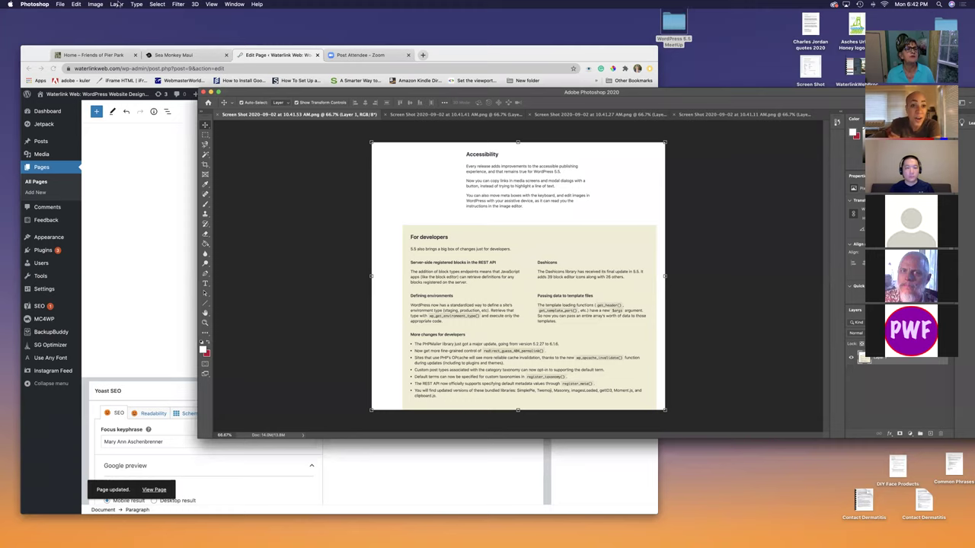
click(211, 5)
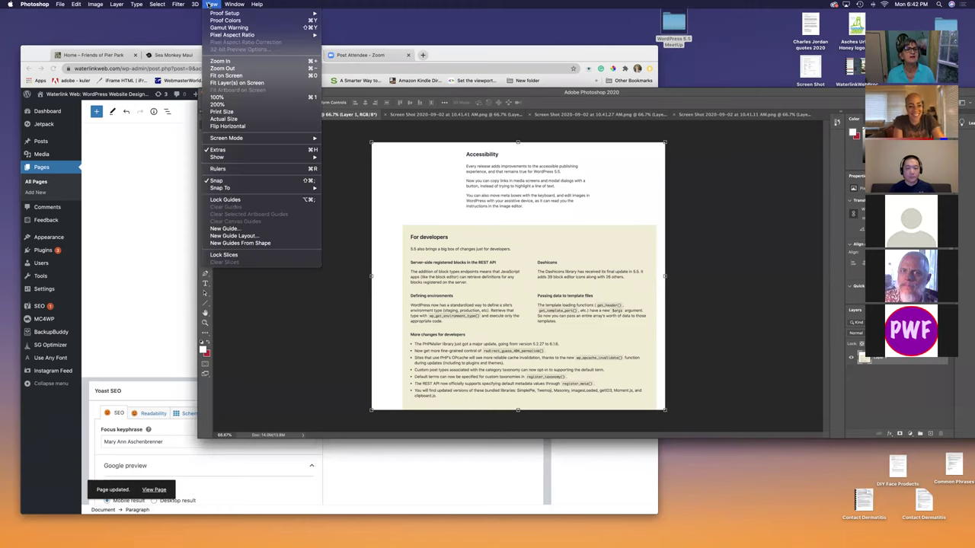
click(221, 96)
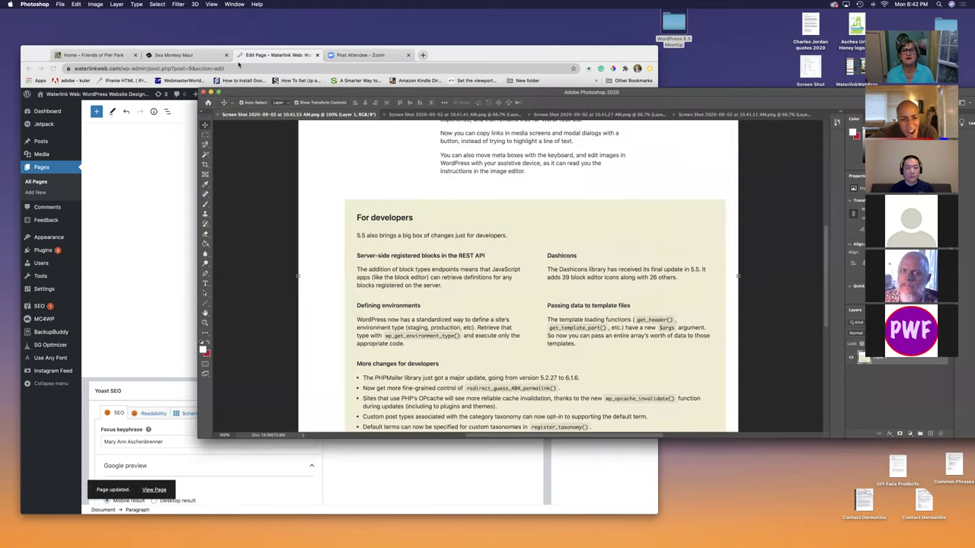
click(211, 4)
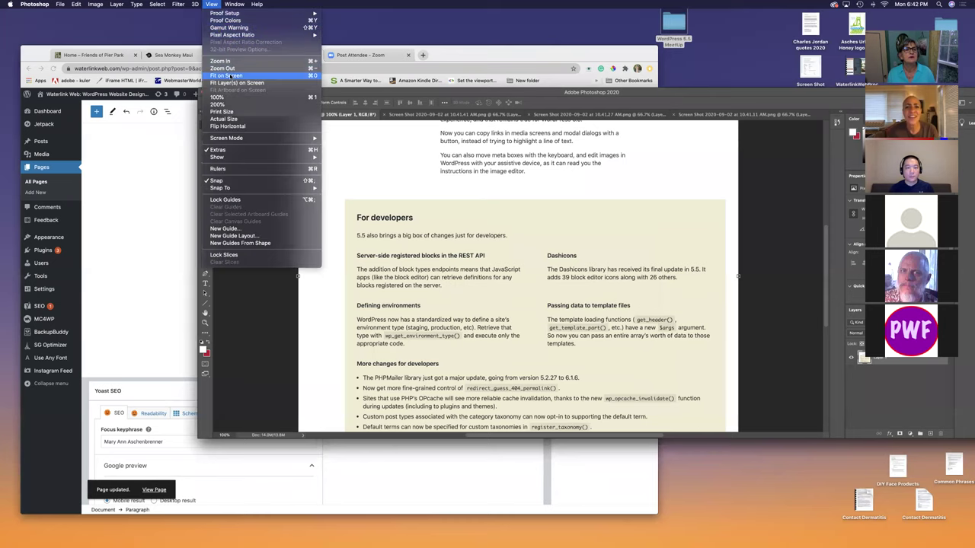
key(super+plus)
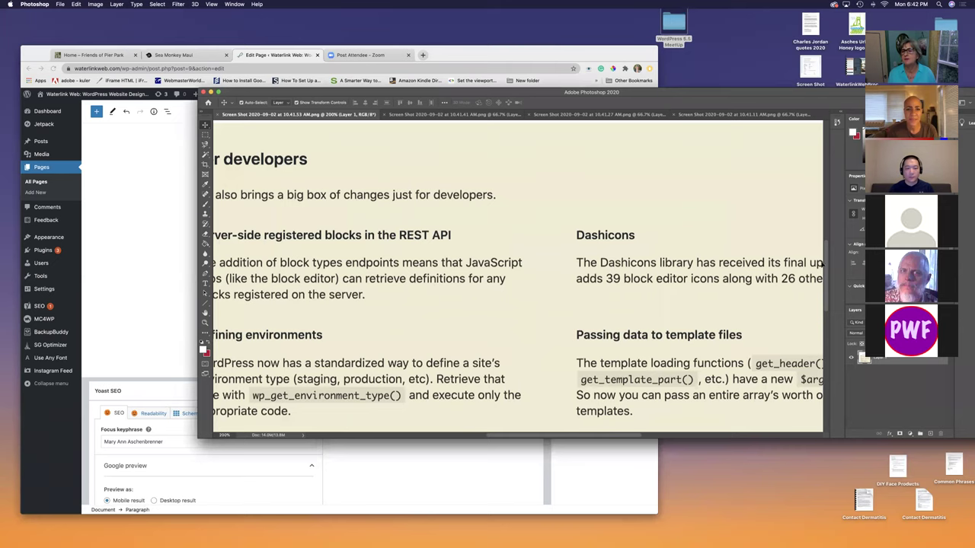
scroll(813, 217, up, 3)
scroll(813, 218, up, 4)
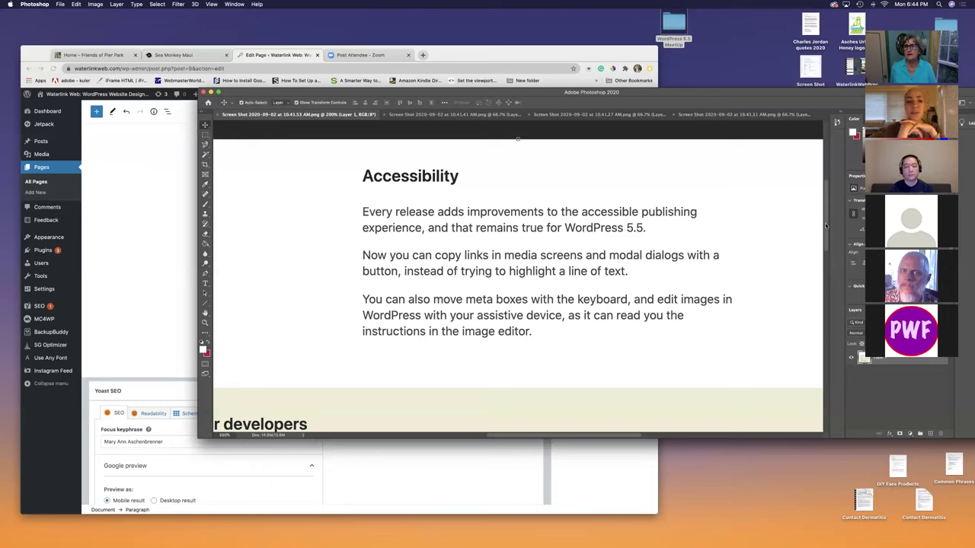
Step: Reduce the screenshot to 100% and look through the whole For developers section
drag(826, 225, 827, 286)
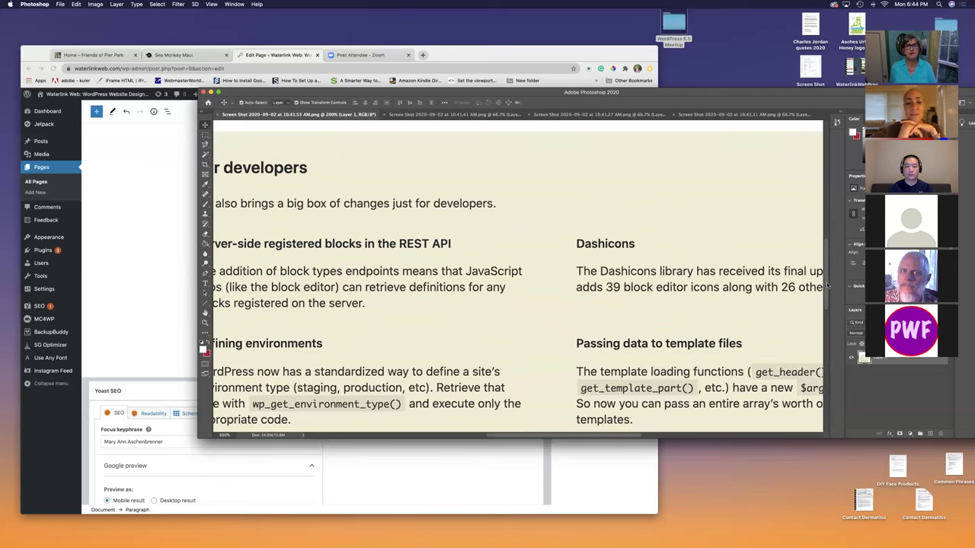
click(212, 5)
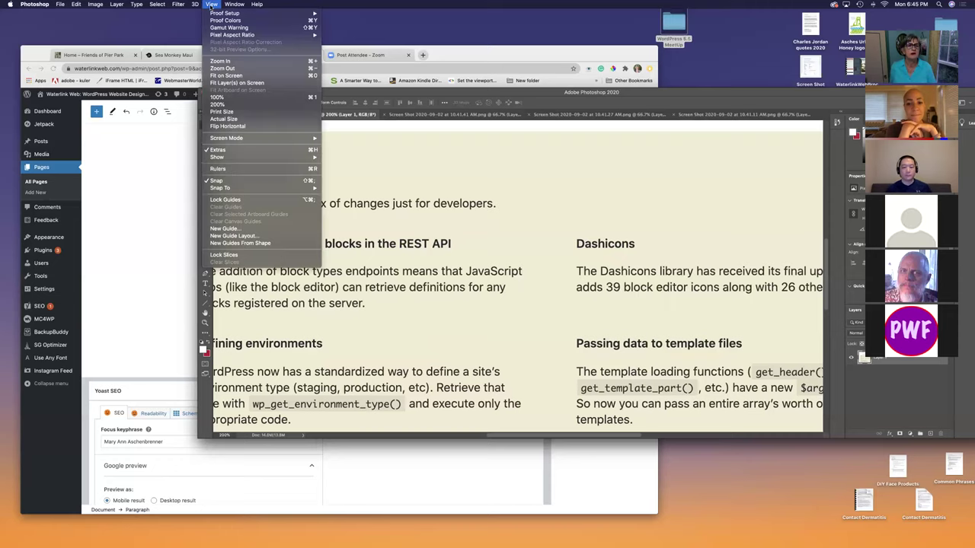
click(232, 69)
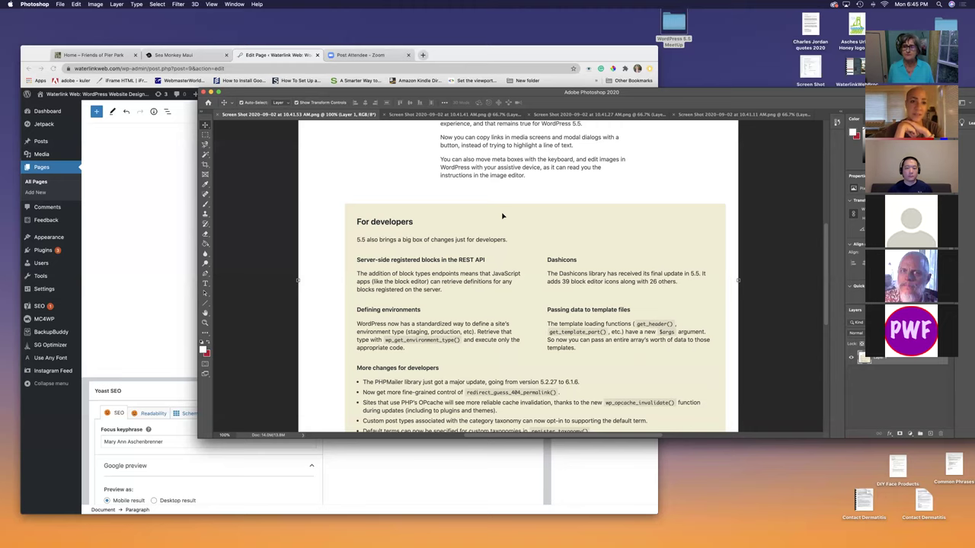
scroll(502, 216, down, 2)
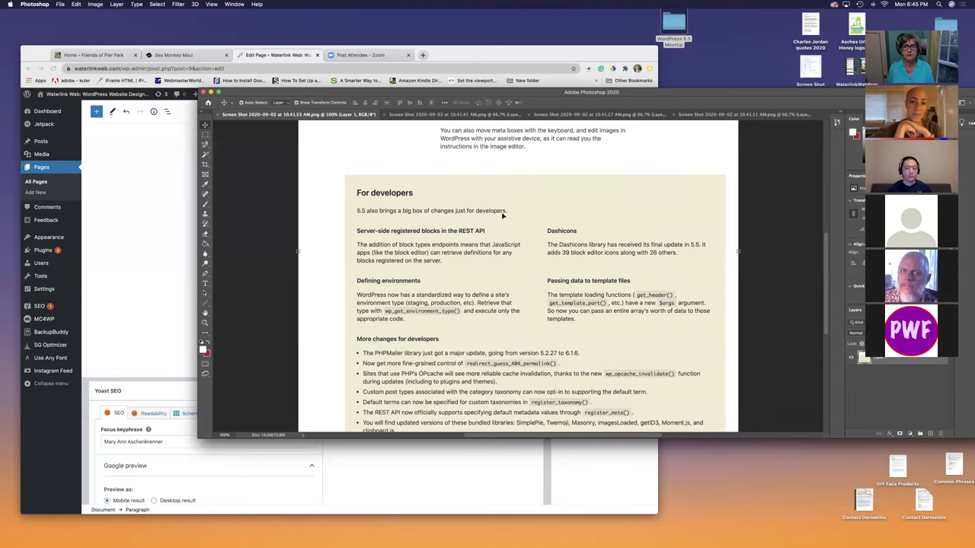
scroll(502, 216, down, 3)
scroll(502, 216, up, 3)
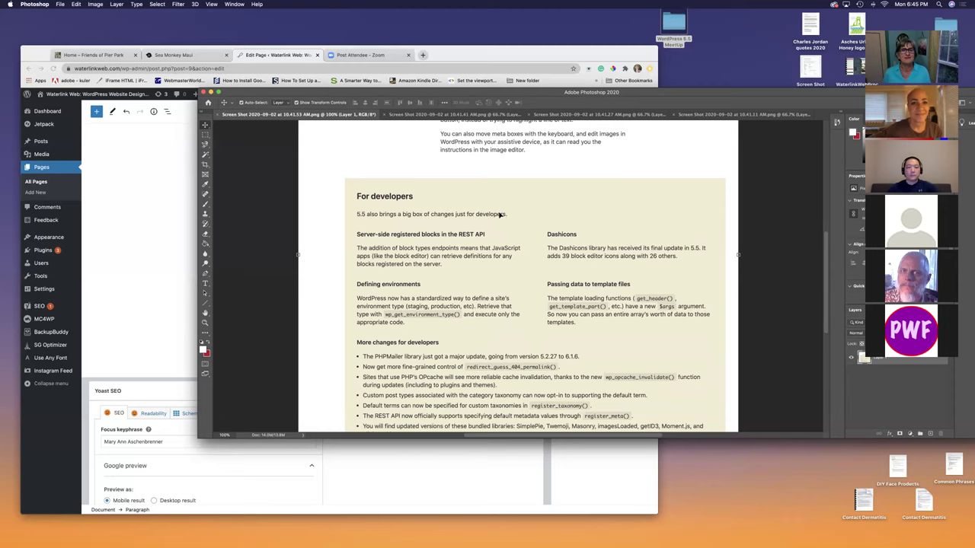
scroll(500, 215, down, 2)
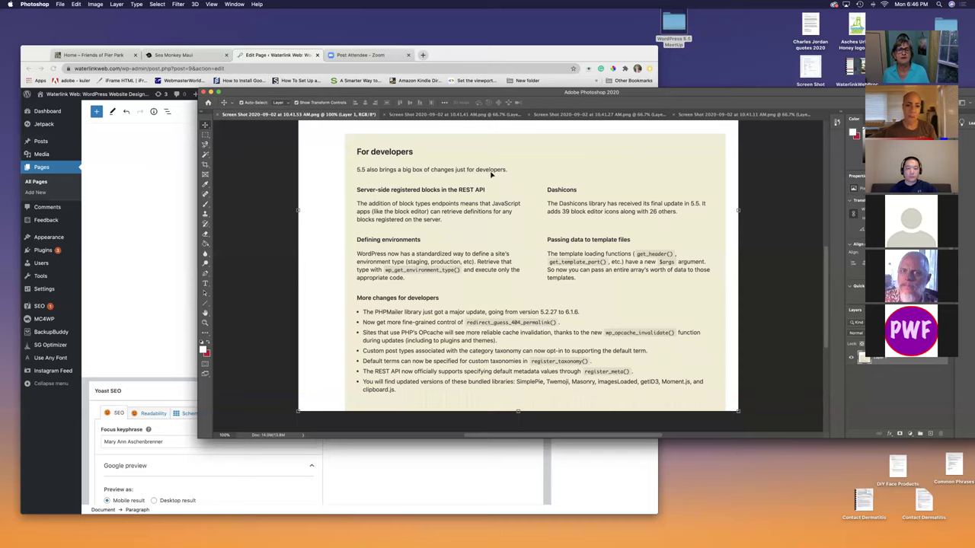
scroll(490, 175, down, 1)
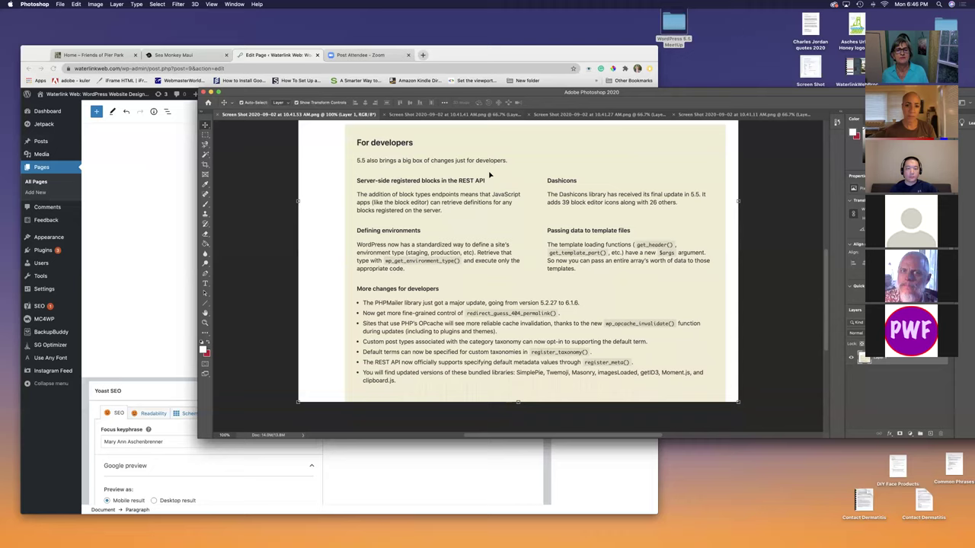
scroll(490, 175, right, 1)
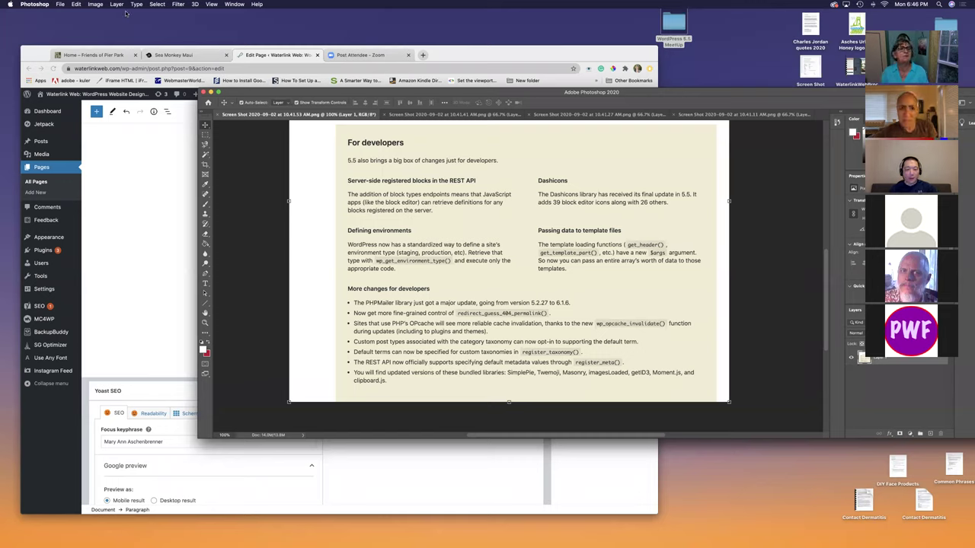
Step: Enlarge the screenshot to 200% again and widen the Photoshop window to show the left column of the developer notes
click(212, 5)
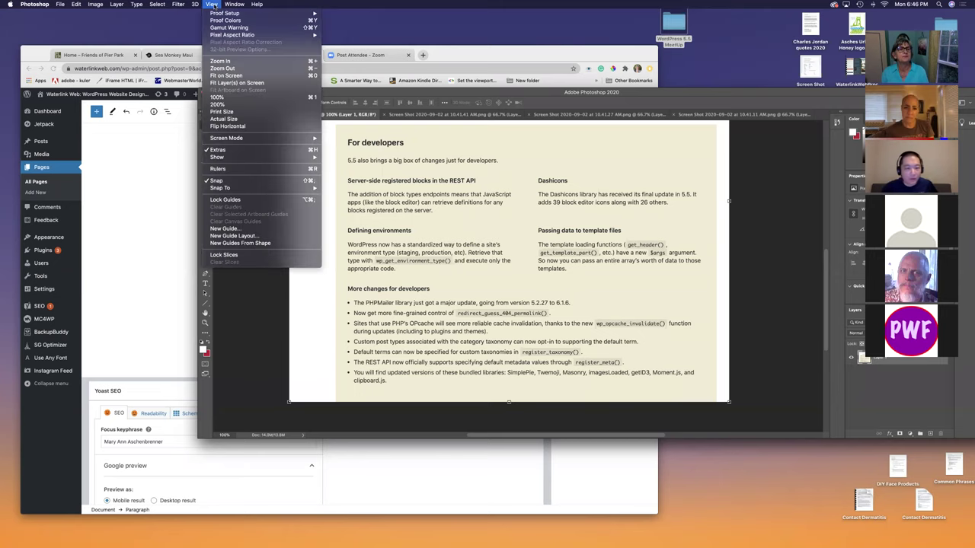
click(221, 61)
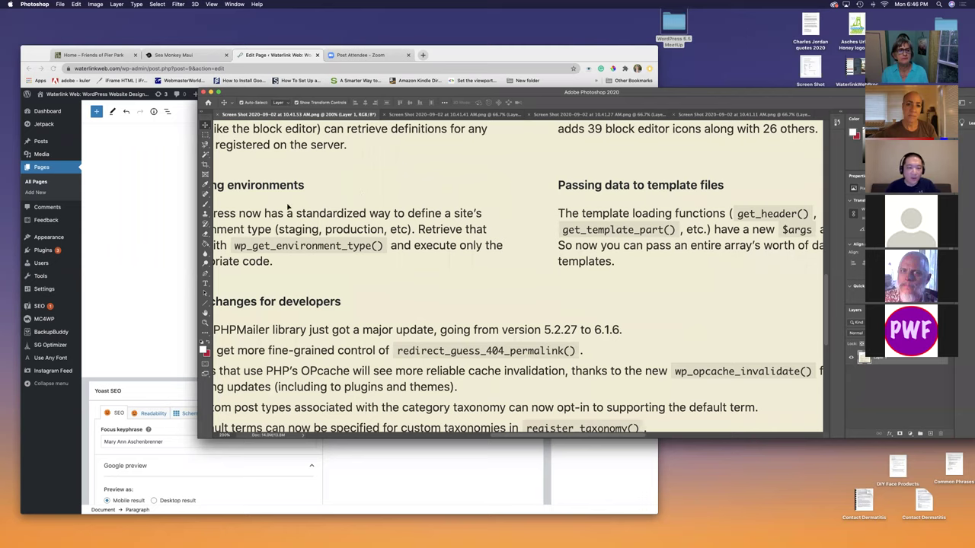
drag(199, 228, 64, 192)
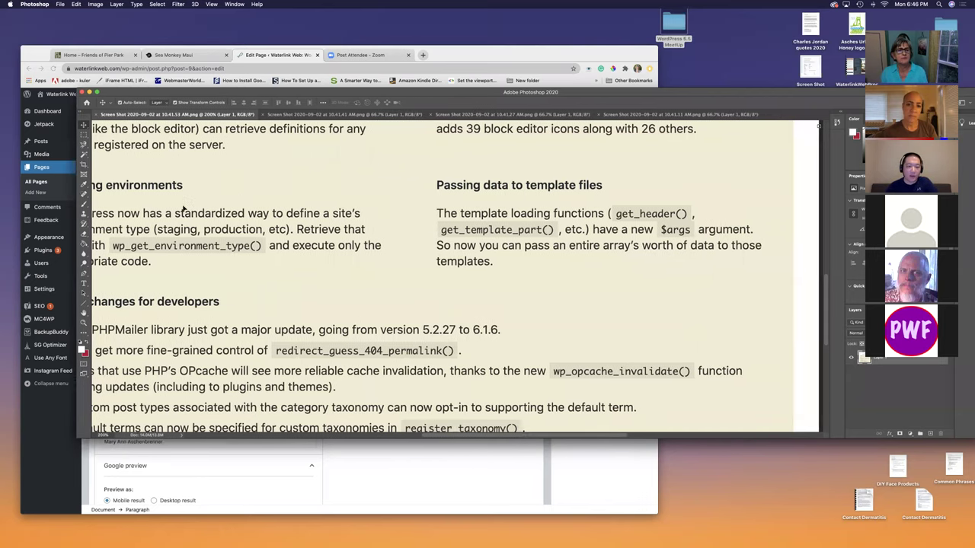
drag(827, 306, 821, 287)
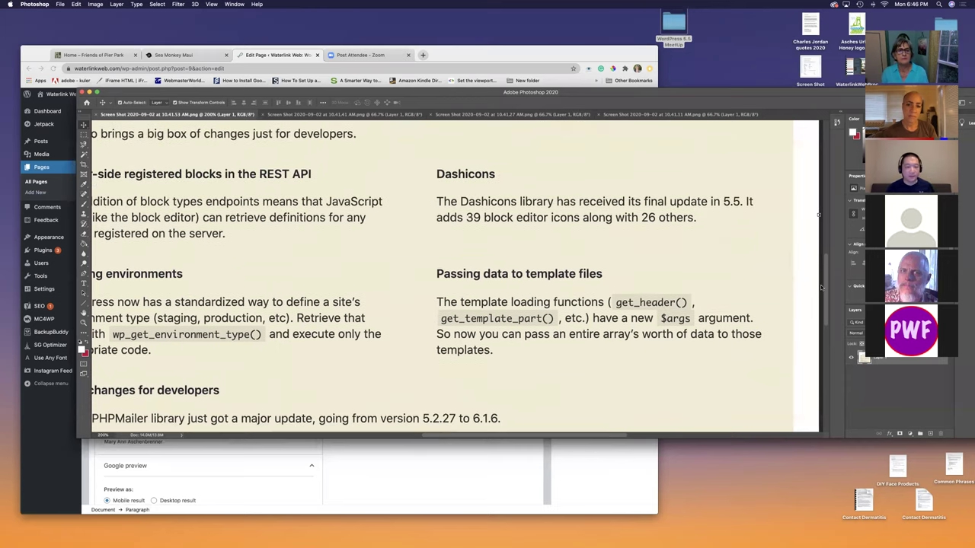
mouse_move(561, 435)
mouse_down()
mouse_move(538, 438)
mouse_move(549, 438)
mouse_up()
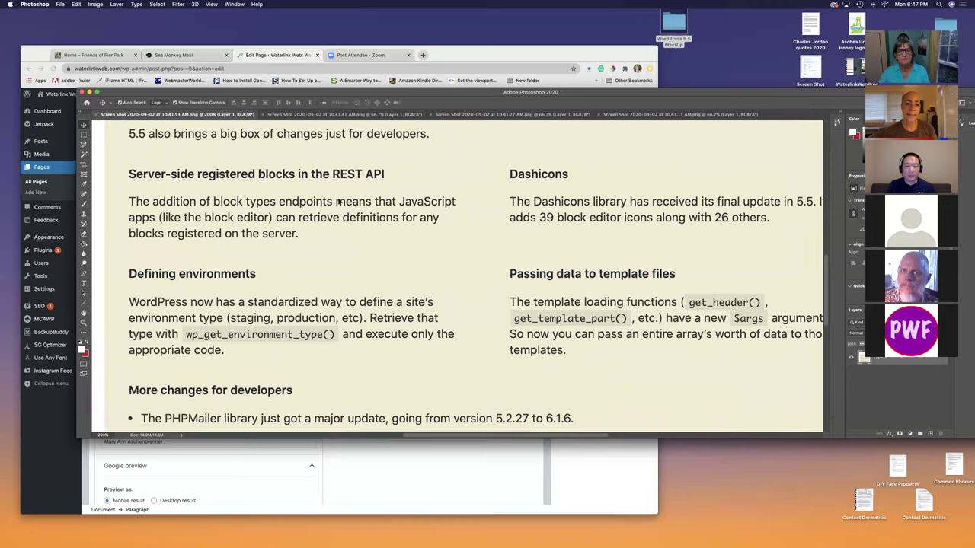
Step: Examine the developer notes on REST API blocks, Dashicons, defining environments and passing data to template files
scroll(401, 252, down, 3)
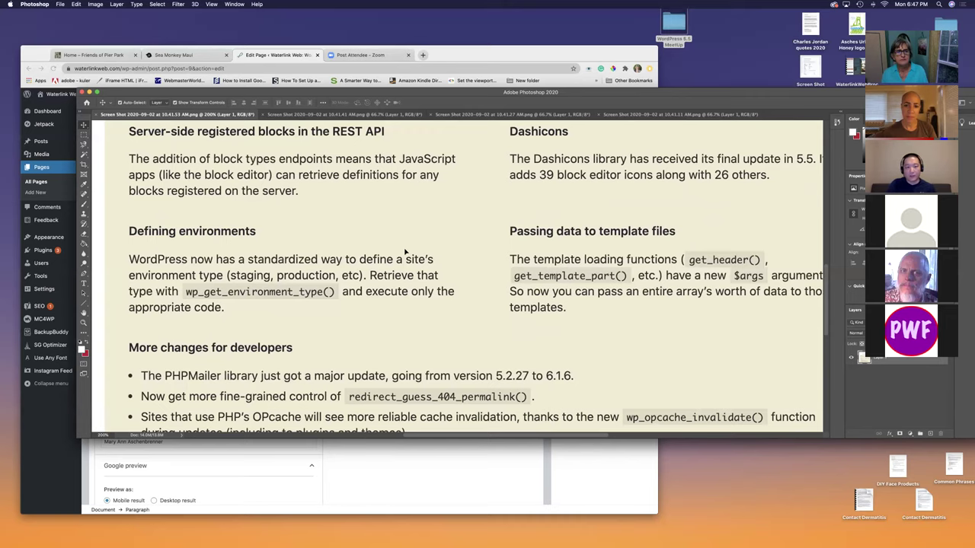
scroll(404, 252, down, 2)
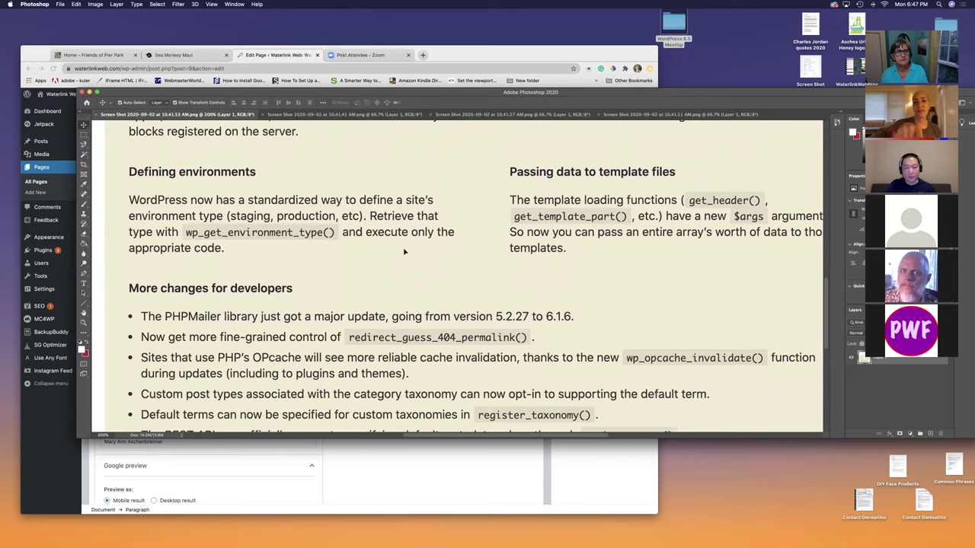
scroll(405, 251, down, 1)
scroll(404, 251, down, 1)
scroll(404, 251, up, 4)
scroll(404, 252, left, 1)
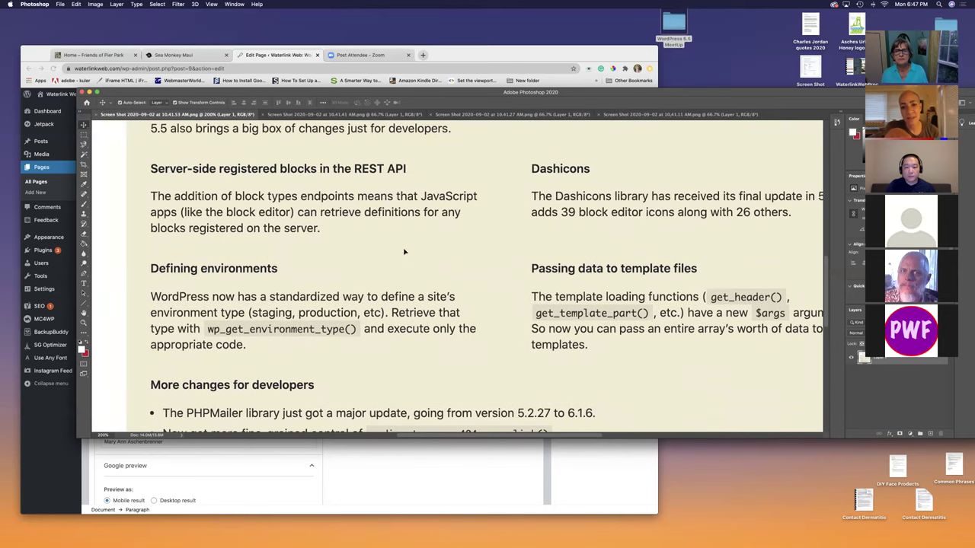
scroll(405, 251, down, 1)
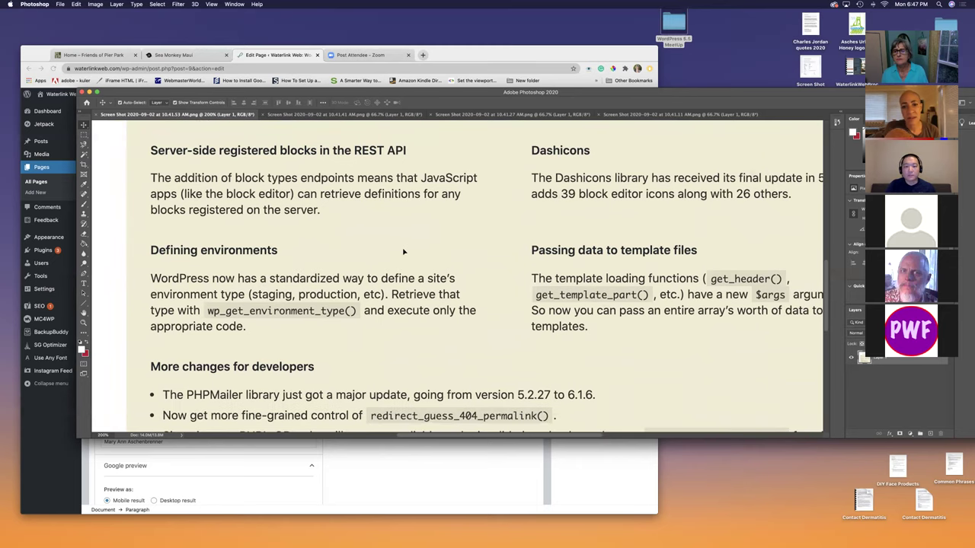
scroll(404, 252, right, 1)
scroll(404, 252, right, 2)
scroll(404, 251, up, 1)
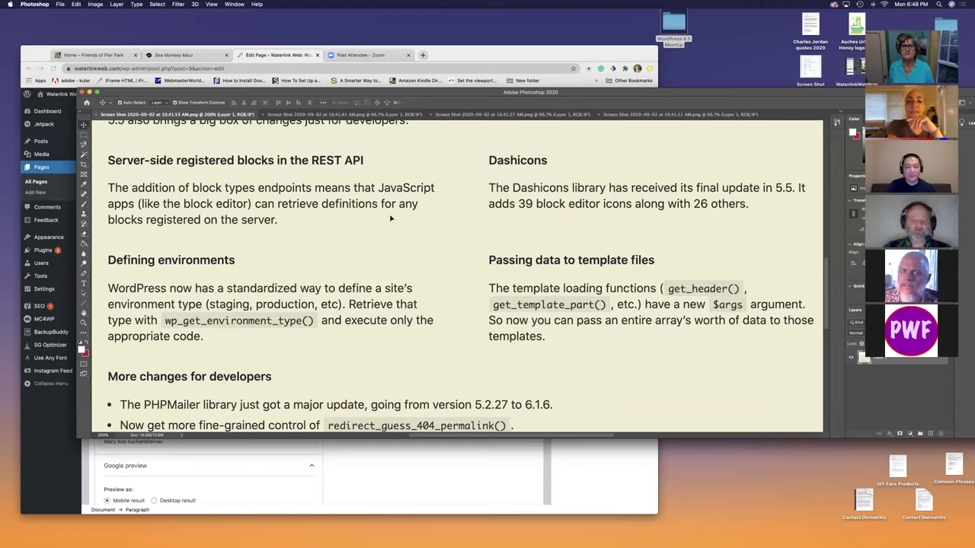
Step: Read through the More changes for developers list down to the updated bundled libraries
scroll(390, 218, down, 3)
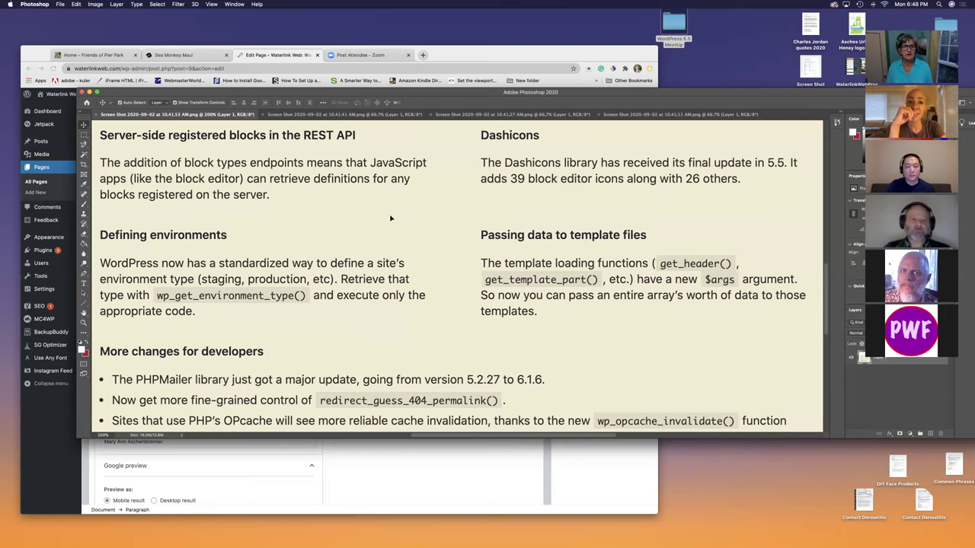
scroll(390, 219, down, 2)
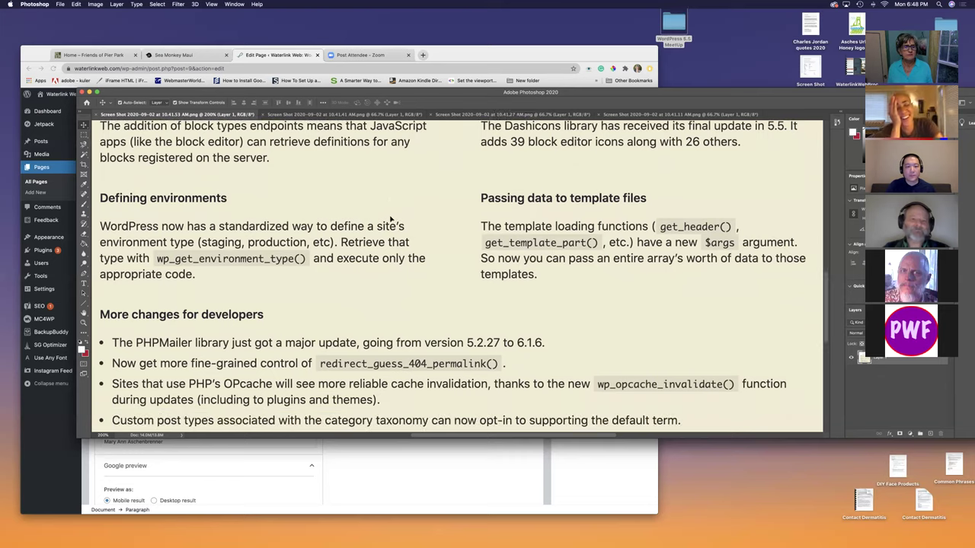
scroll(391, 219, down, 1)
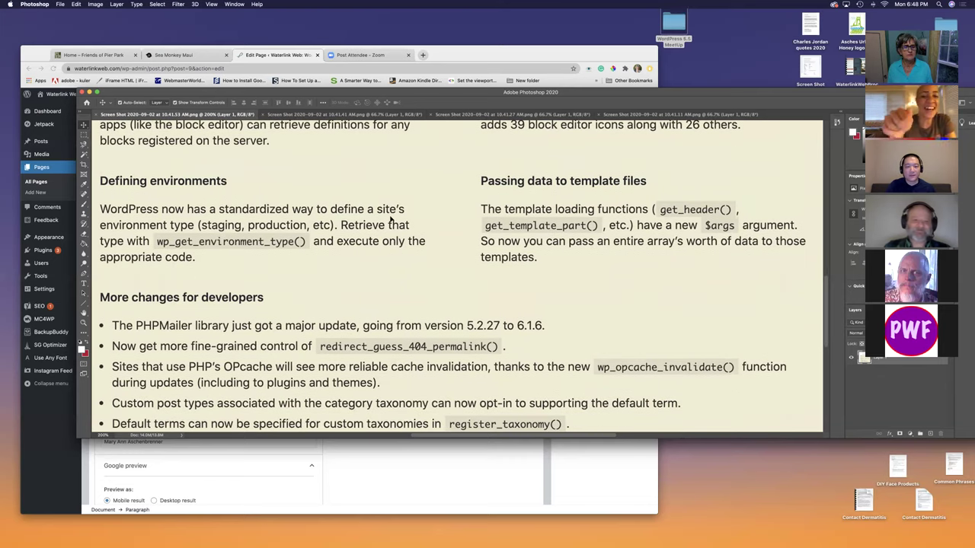
scroll(391, 219, down, 4)
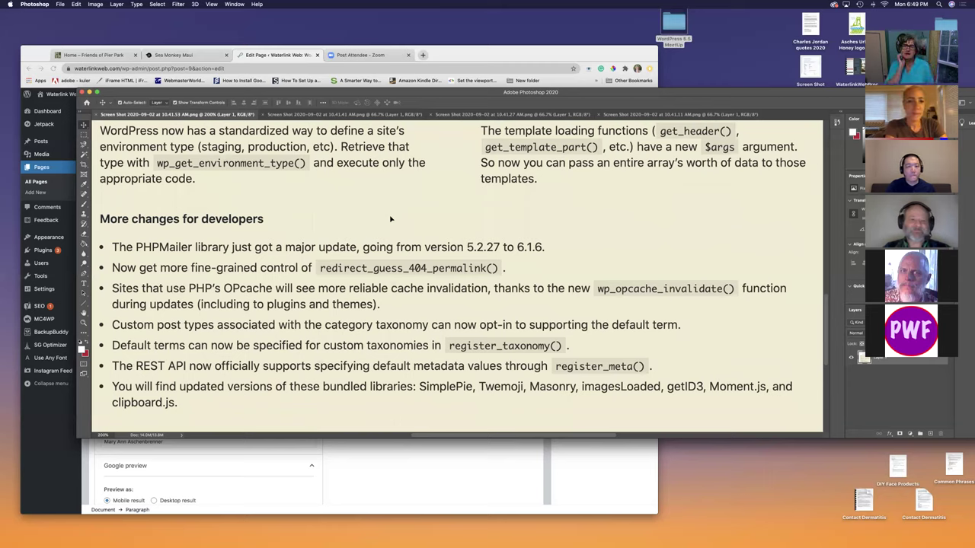
Step: Close all the open release notes screenshots in Photoshop, narrow its window and close it
click(262, 114)
click(262, 114)
click(262, 114)
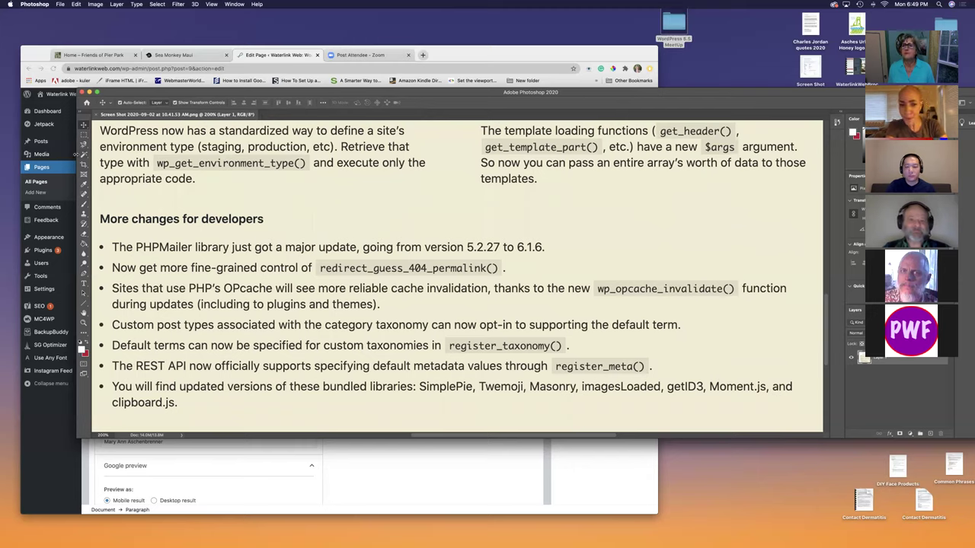
drag(77, 155, 110, 153)
click(128, 115)
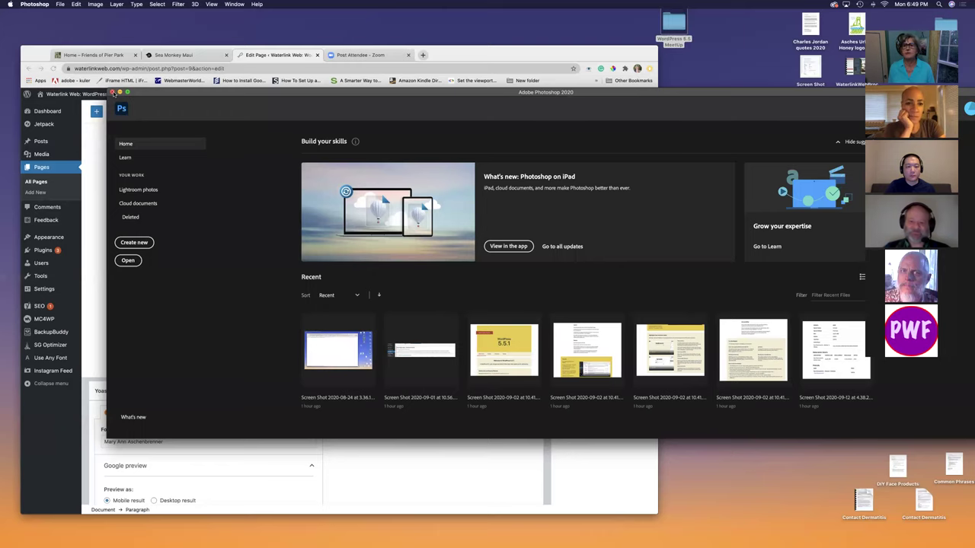
click(112, 93)
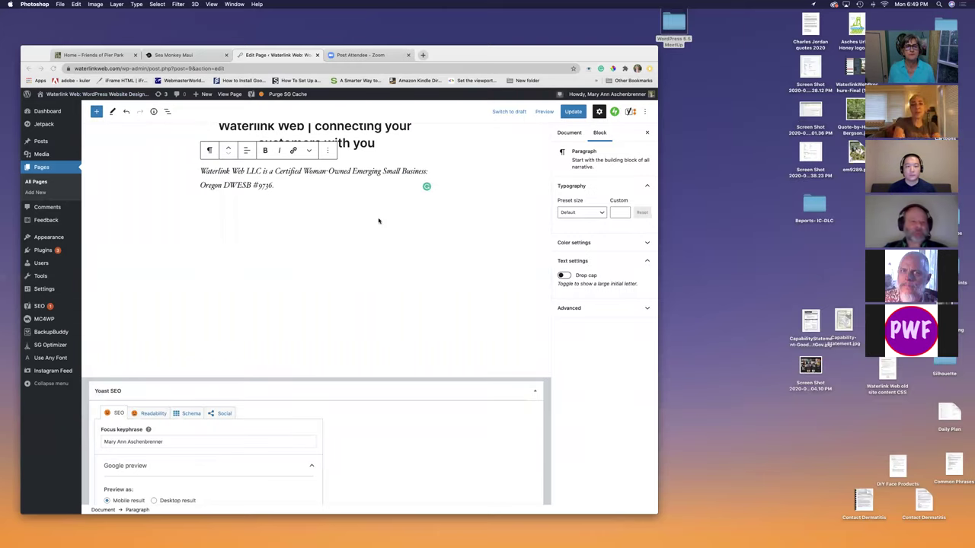
Step: In Chrome's page editor, insert a Buttons block below the page's closing italic paragraph and label its button BUTTON
click(378, 221)
click(342, 201)
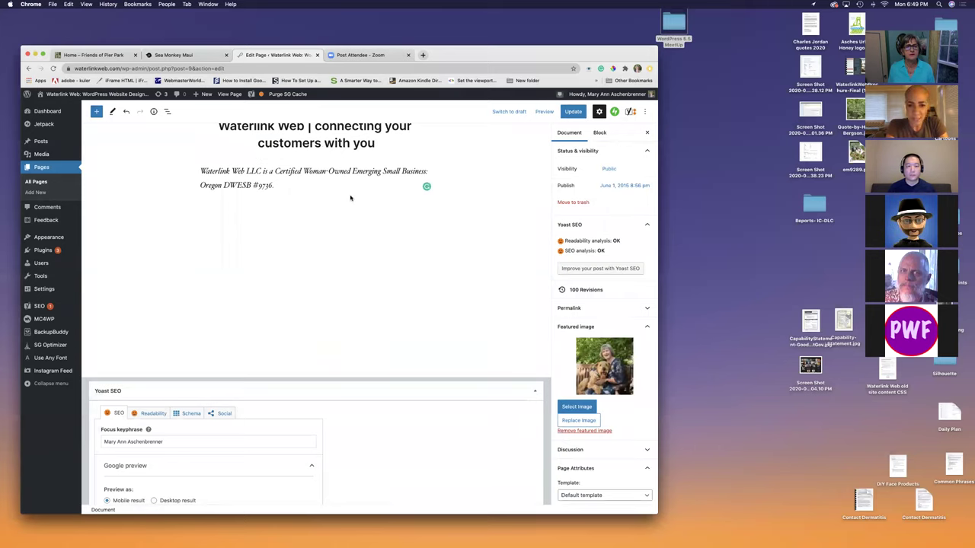
click(302, 184)
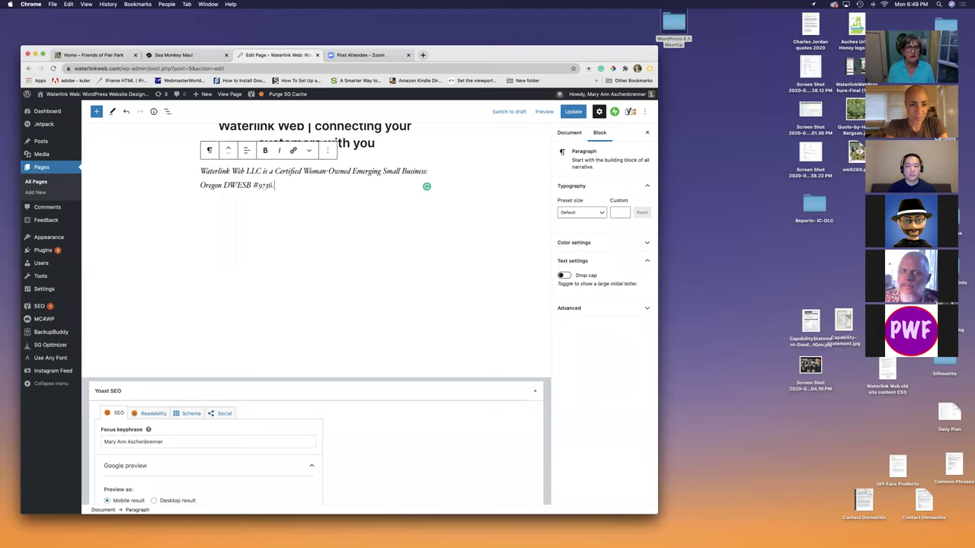
scroll(316, 252, down, 1)
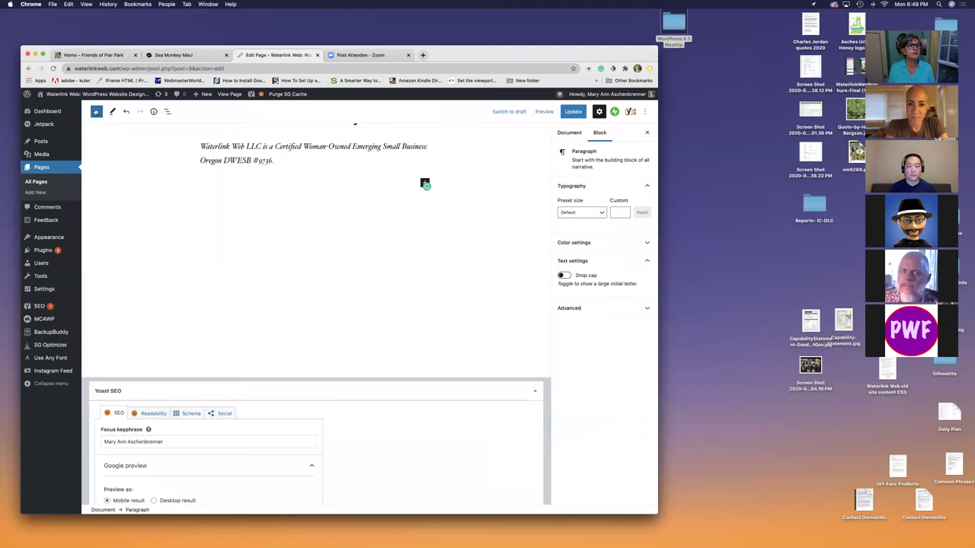
click(96, 111)
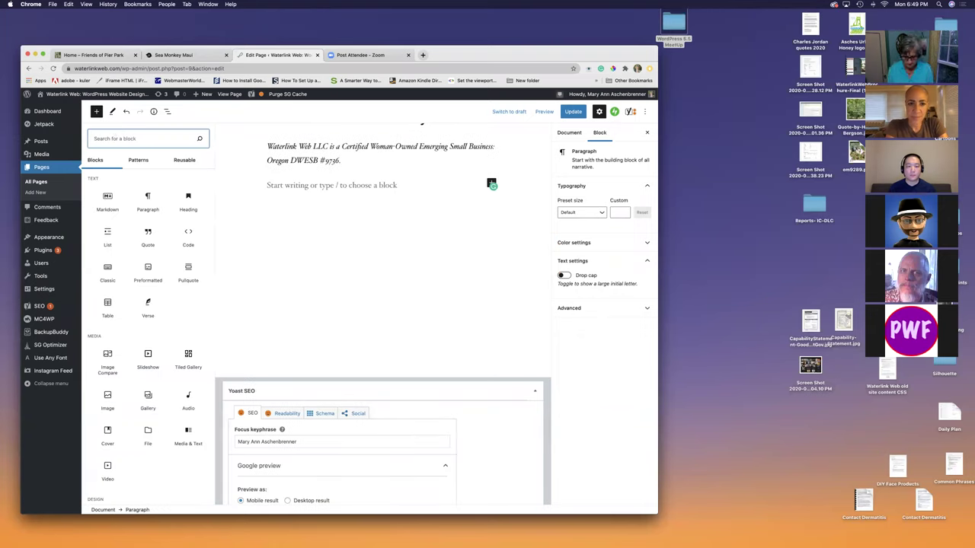
text(button)
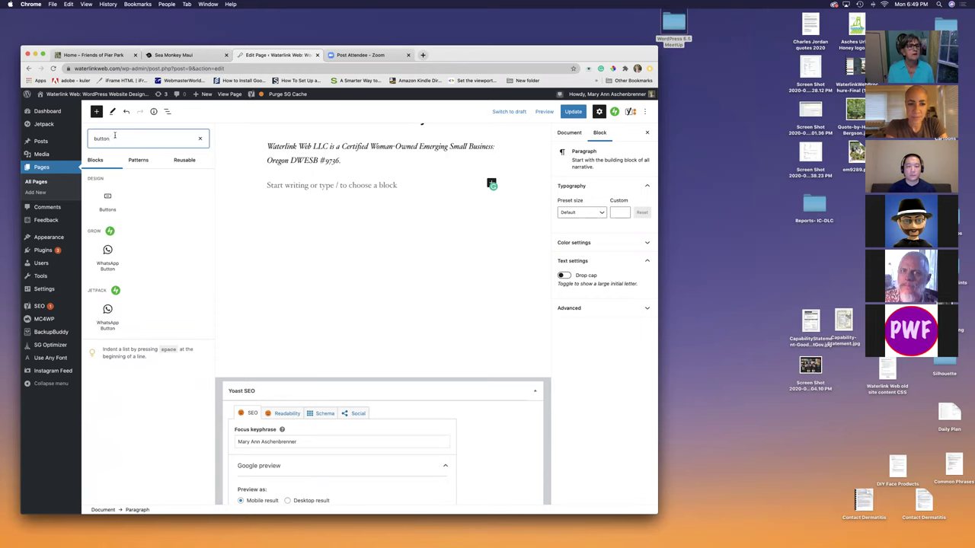
click(109, 196)
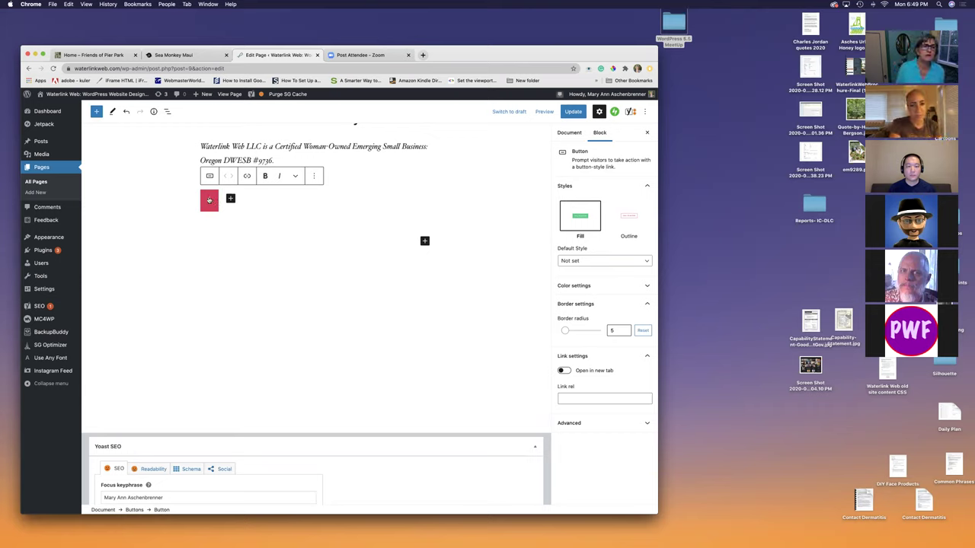
text(BUTTON)
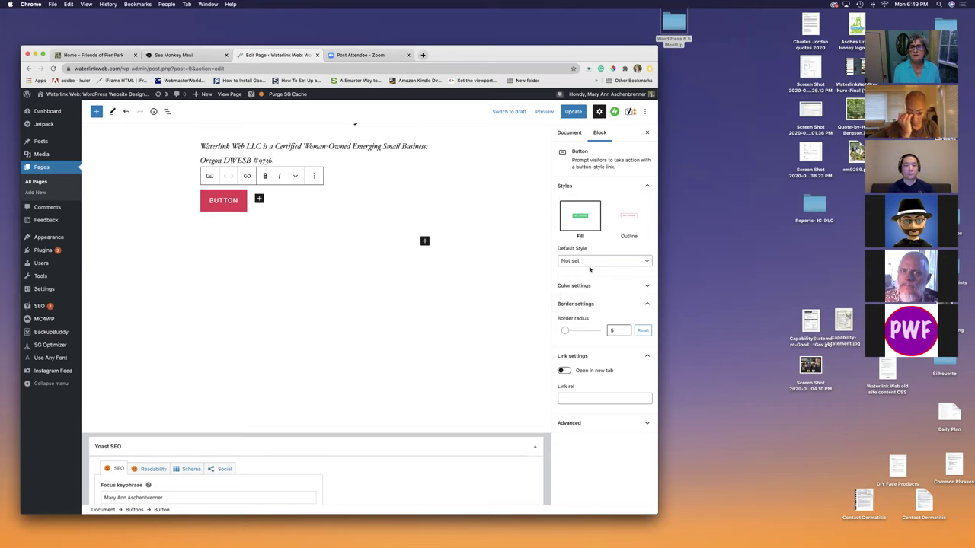
Step: Give the filled button dark gray text and a solid black background, and update the page
click(588, 228)
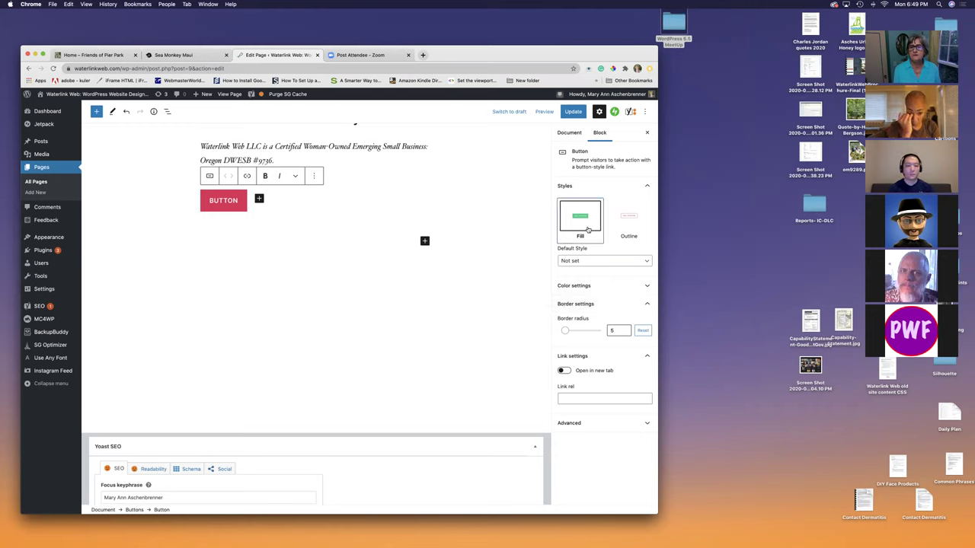
click(626, 286)
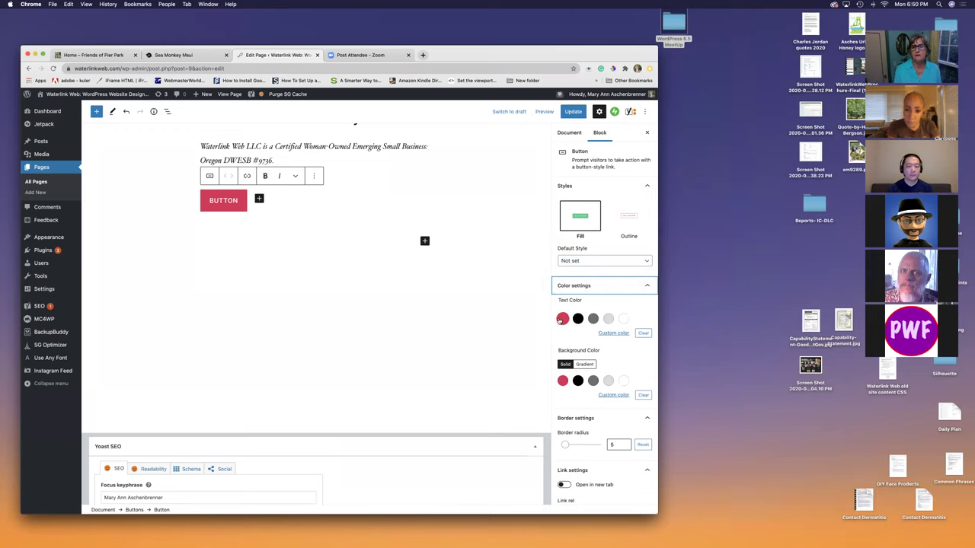
click(592, 319)
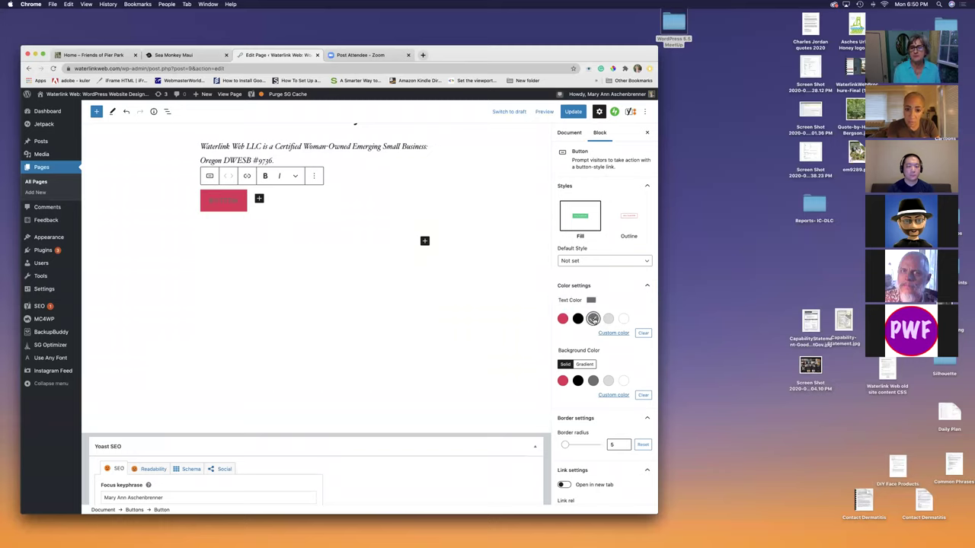
scroll(601, 357, down, 3)
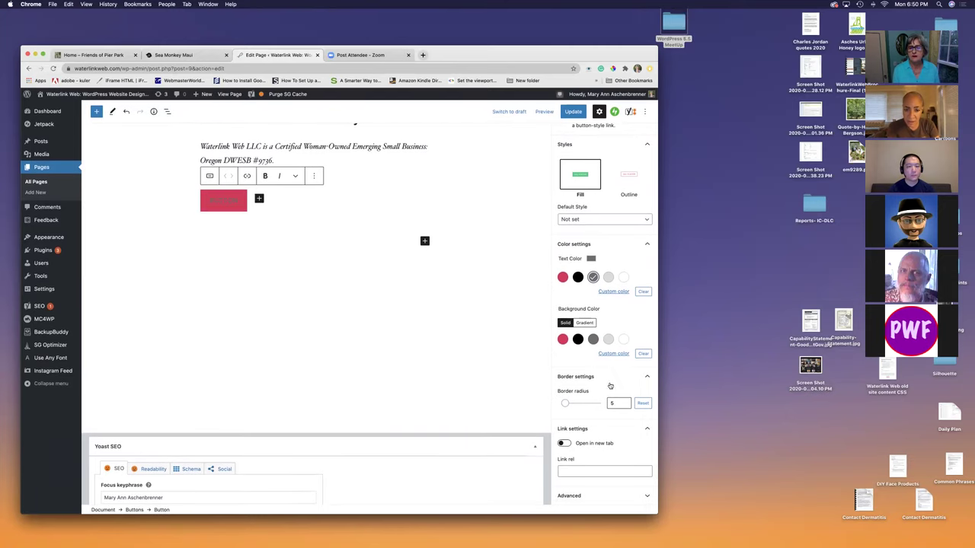
click(563, 340)
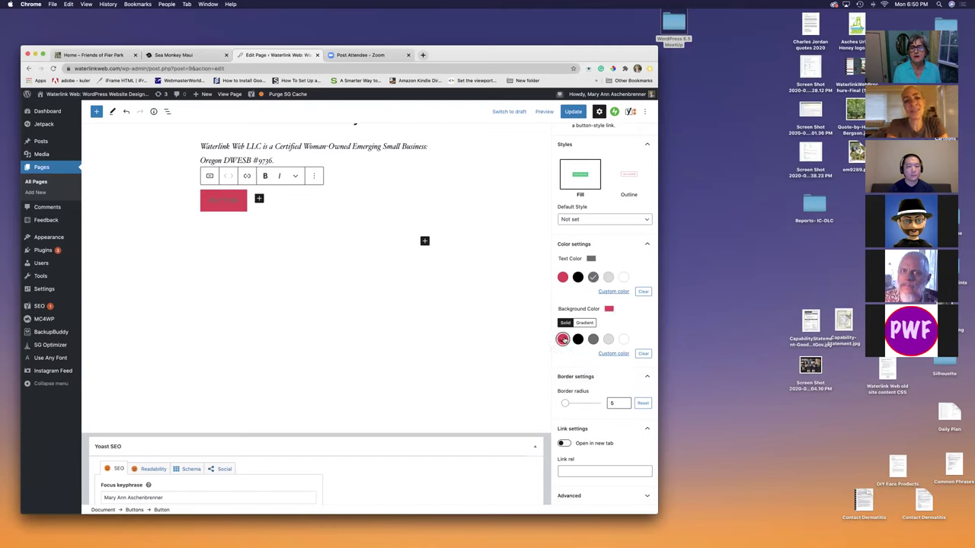
click(608, 339)
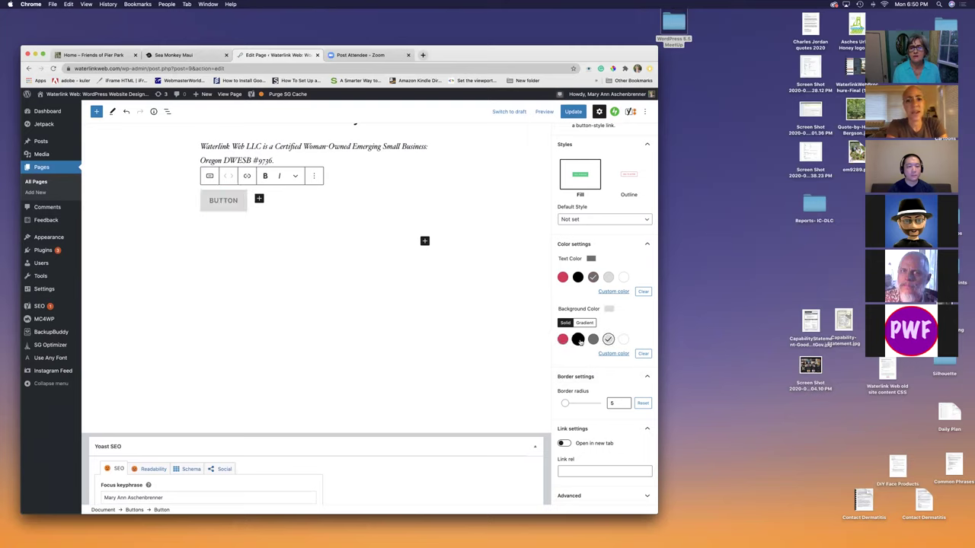
click(577, 339)
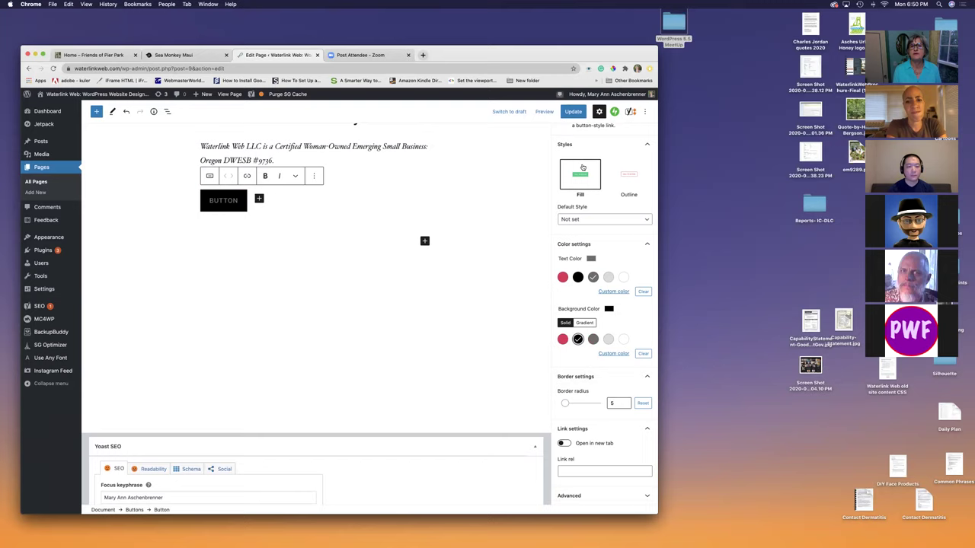
click(573, 113)
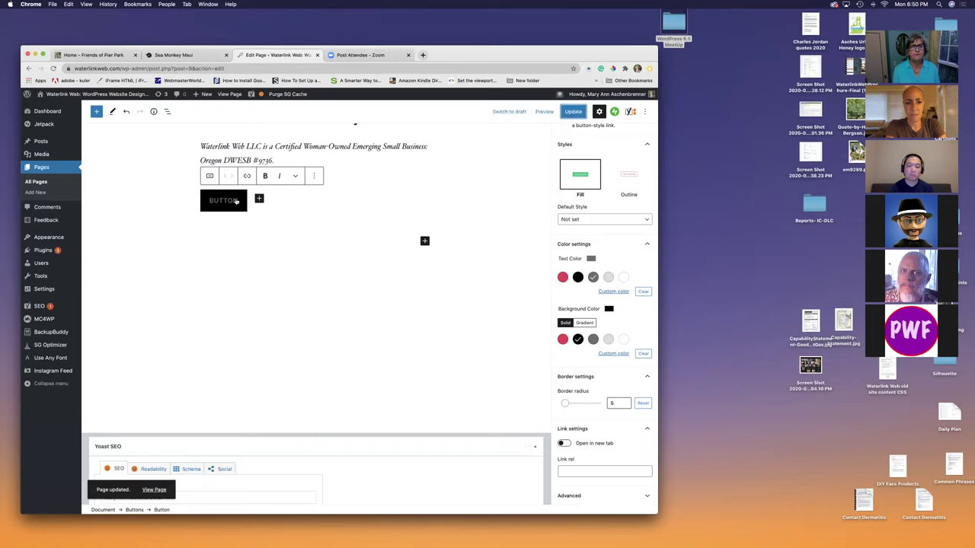
Step: Reselect the button, look through the page's document settings and return to the button's block settings
click(307, 204)
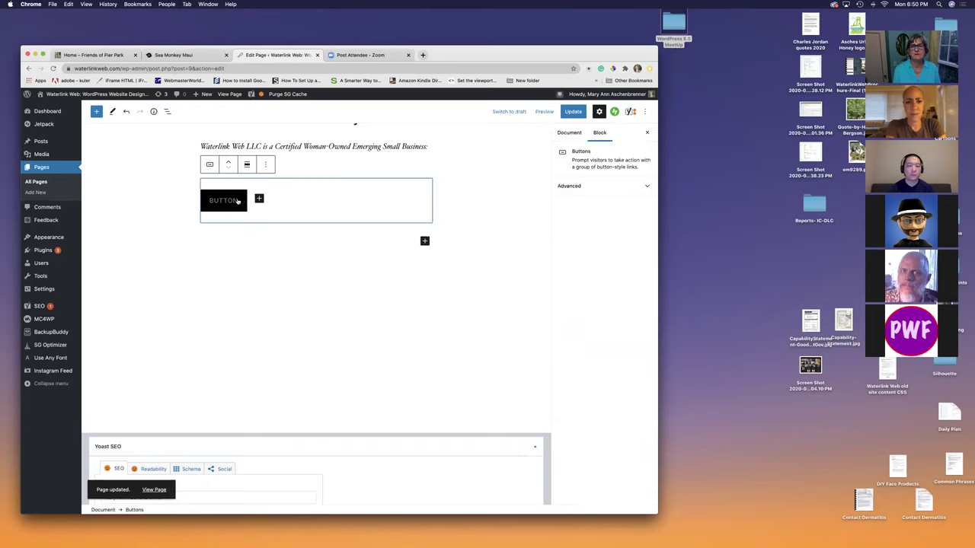
click(238, 200)
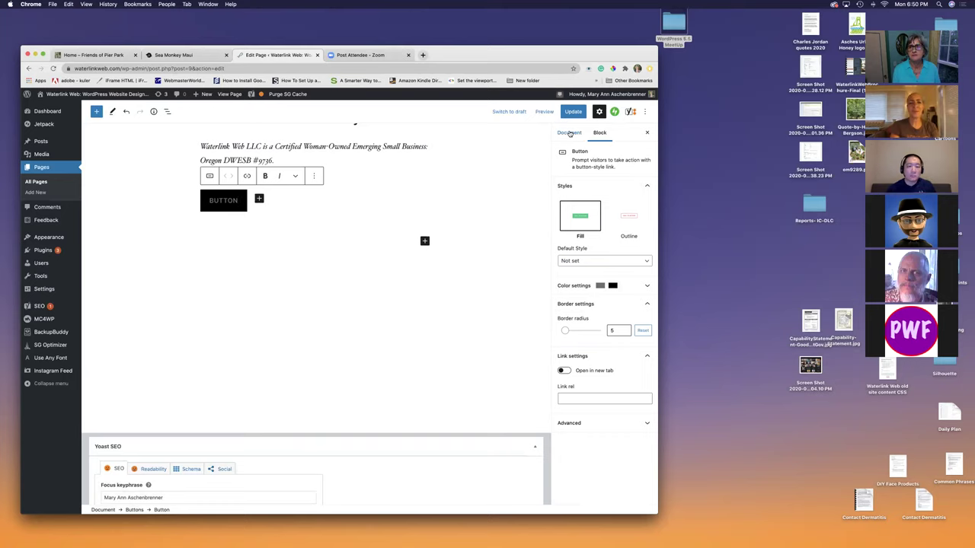
click(570, 134)
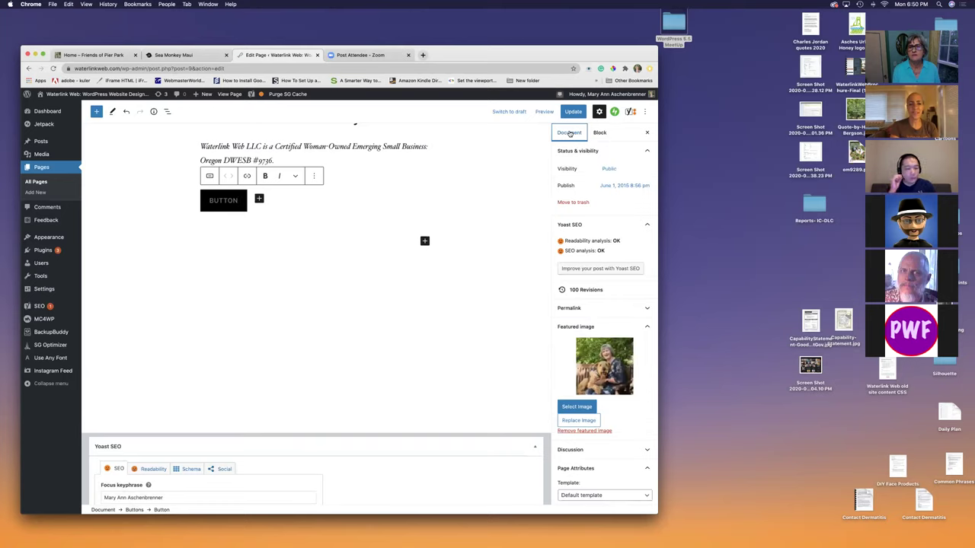
scroll(582, 162, down, 2)
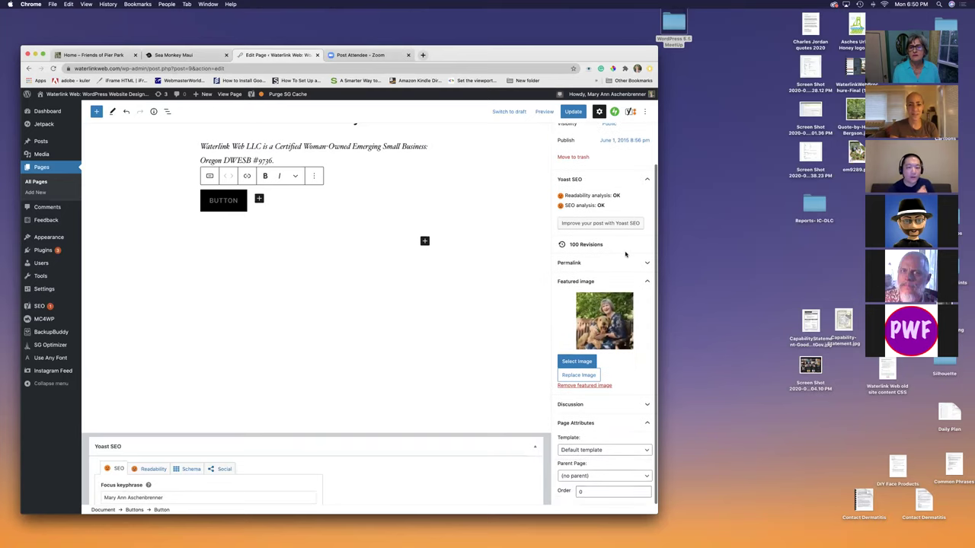
scroll(599, 131, up, 2)
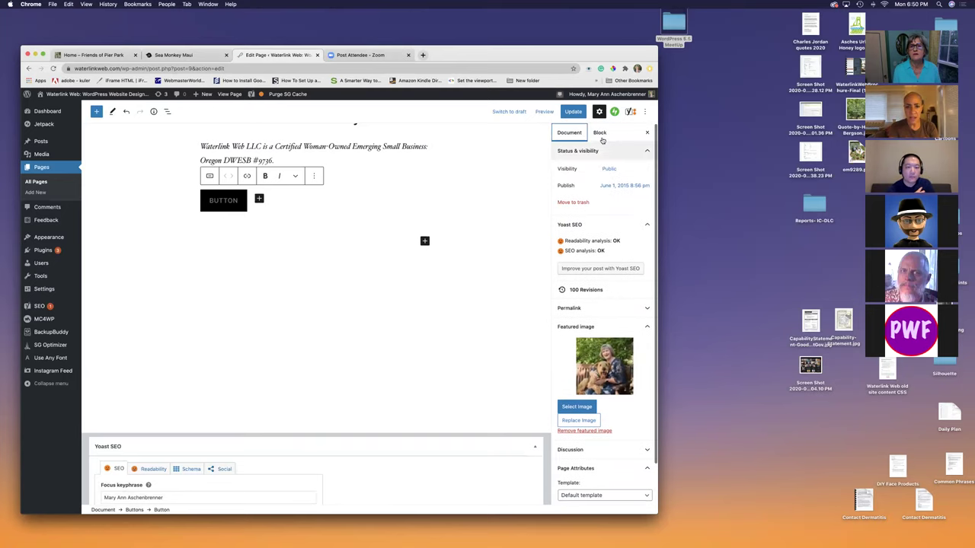
click(600, 133)
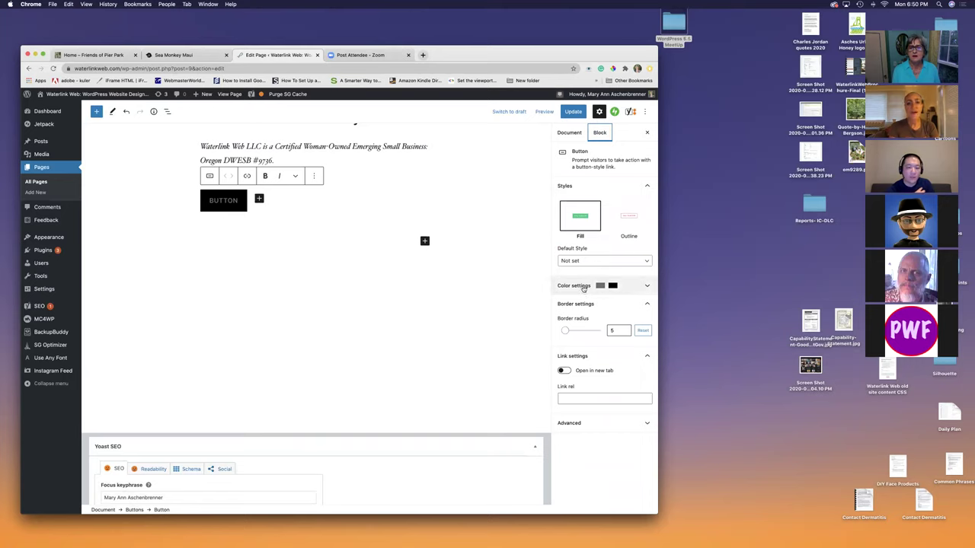
Step: Set the button's background to the custom dark olive color #4c4c3b and update the page
click(583, 286)
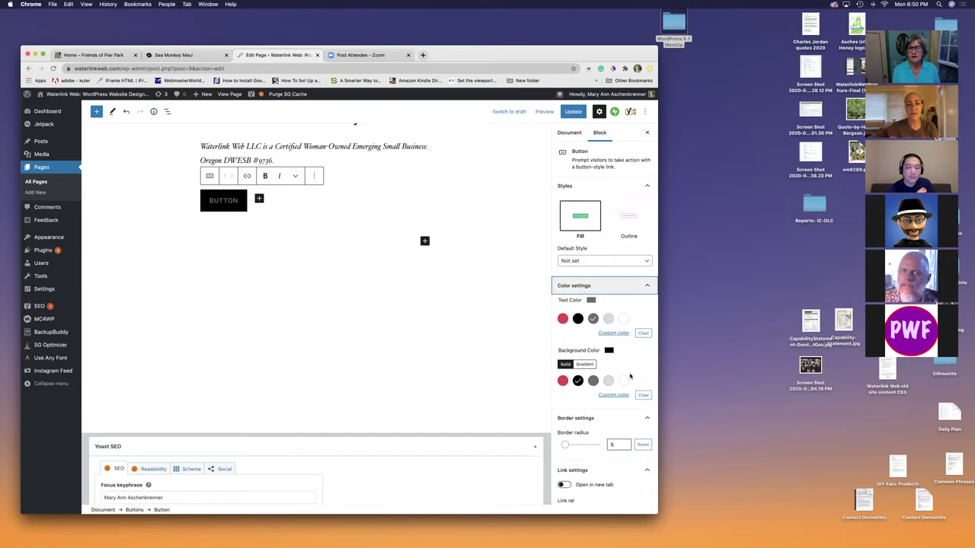
click(612, 394)
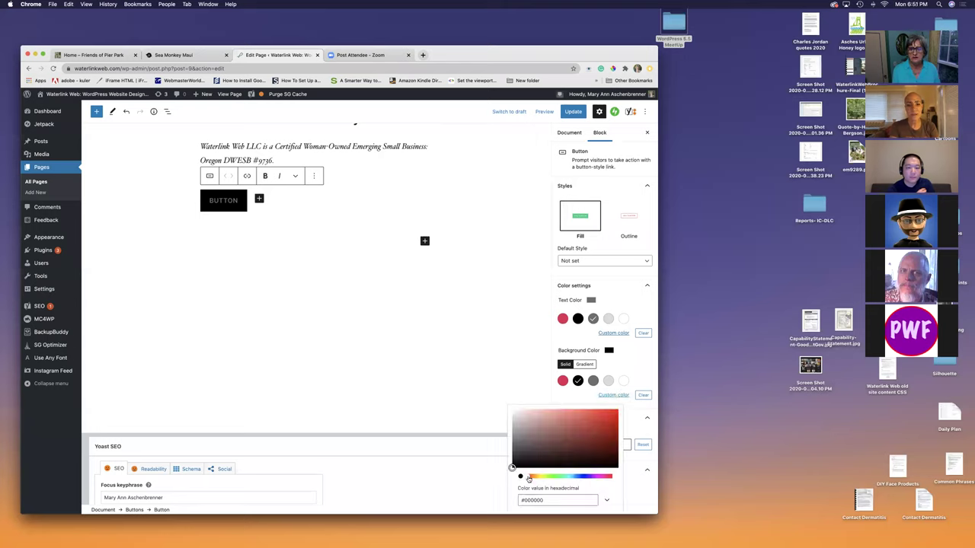
drag(529, 479, 541, 479)
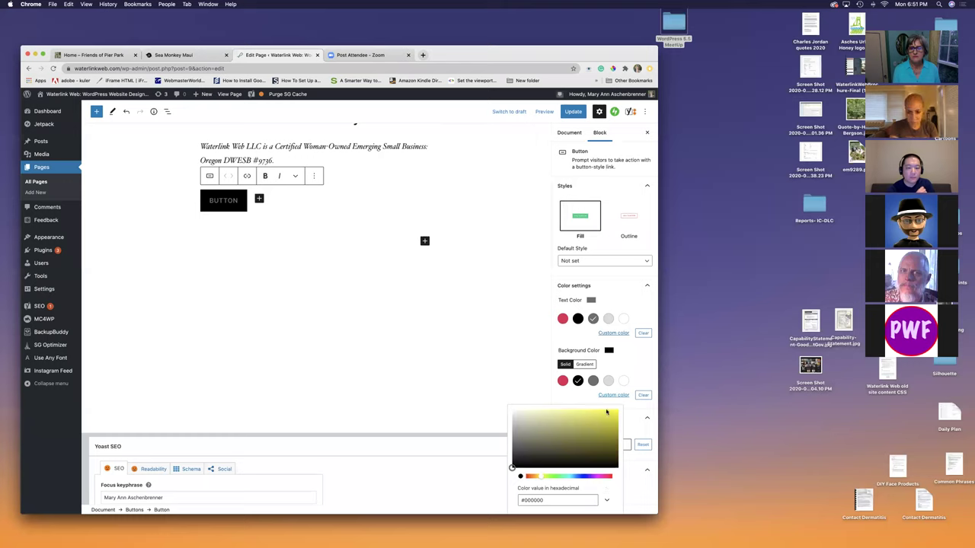
drag(513, 466, 536, 456)
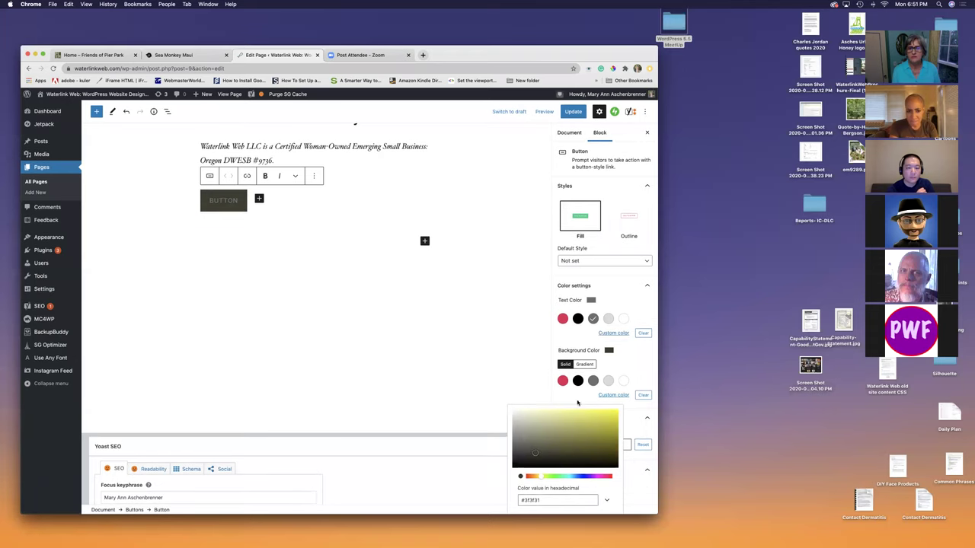
click(618, 396)
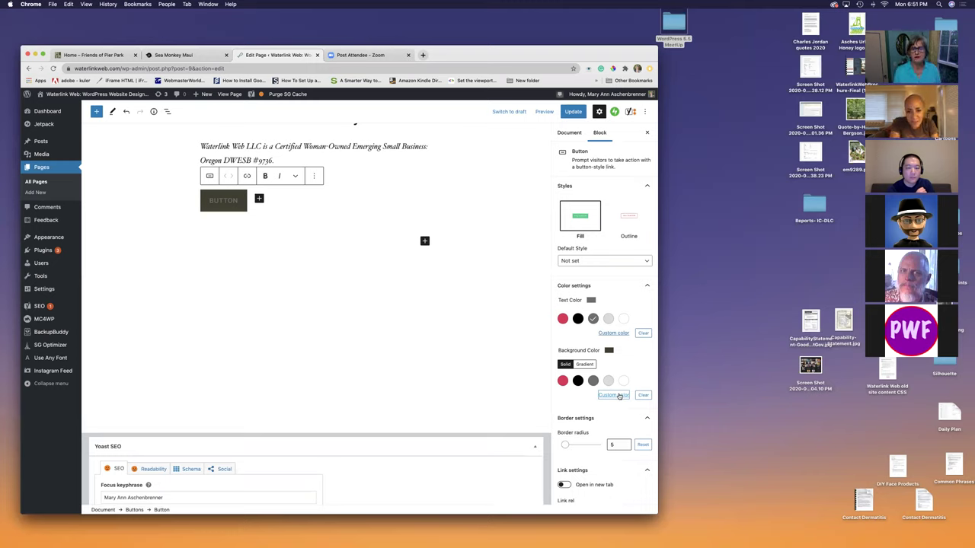
click(618, 396)
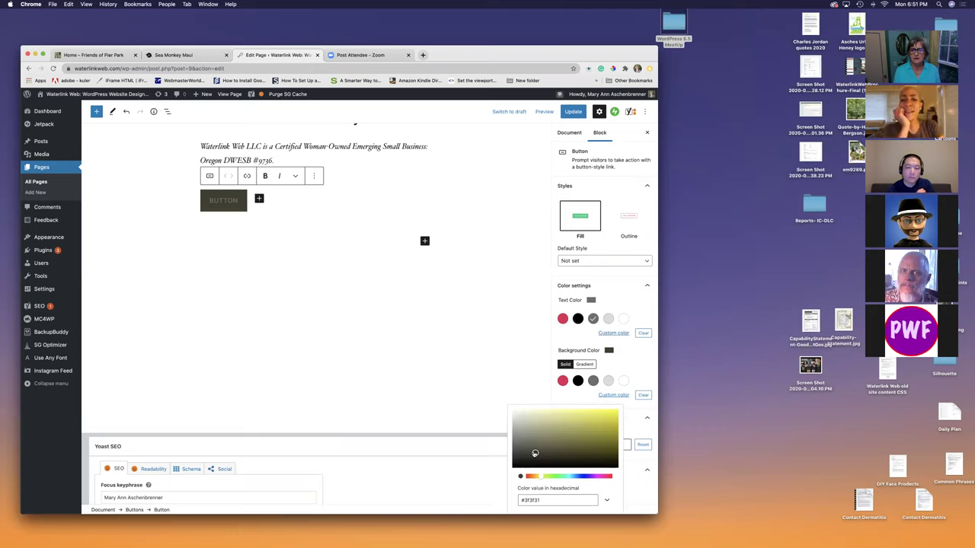
click(536, 451)
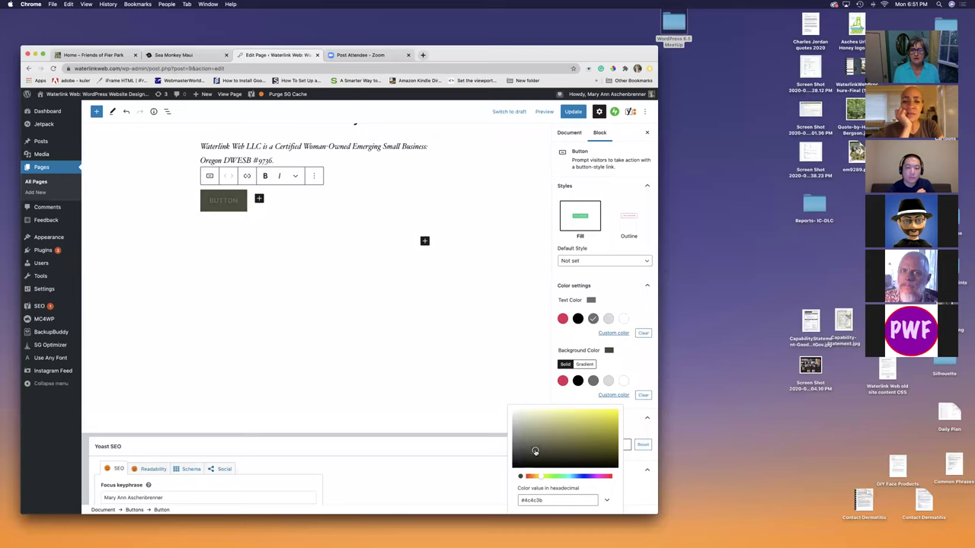
click(614, 396)
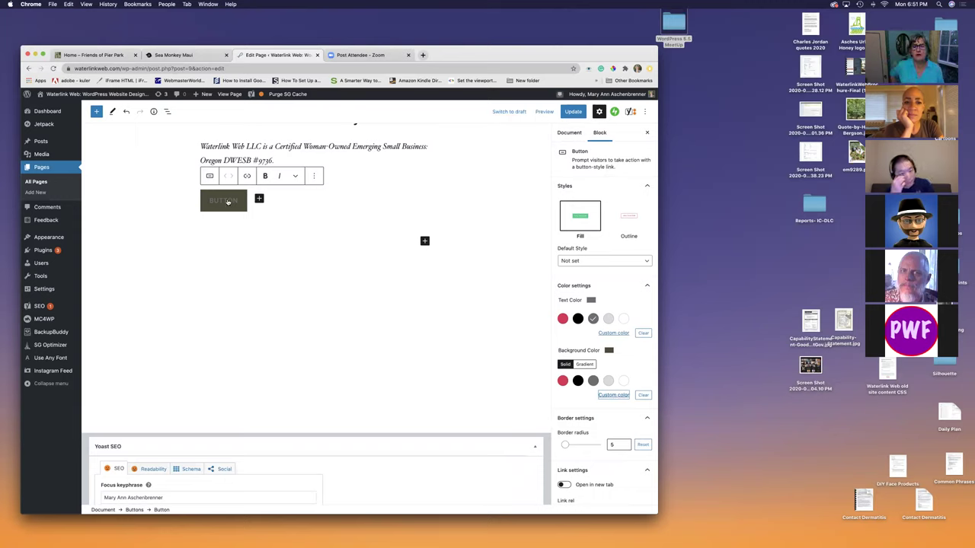
click(576, 113)
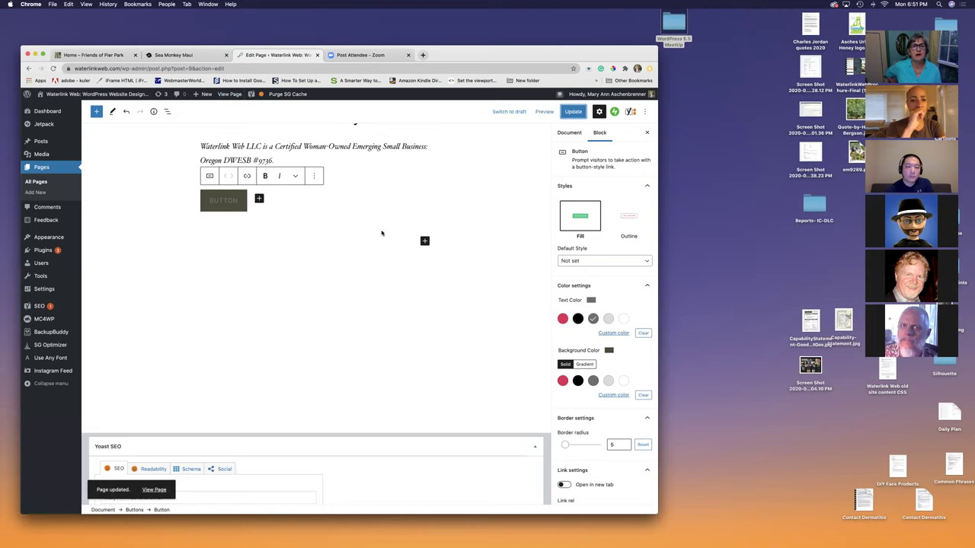
Step: Add a paragraph reading "Information" below the button, with a black background and dark gray text
click(425, 242)
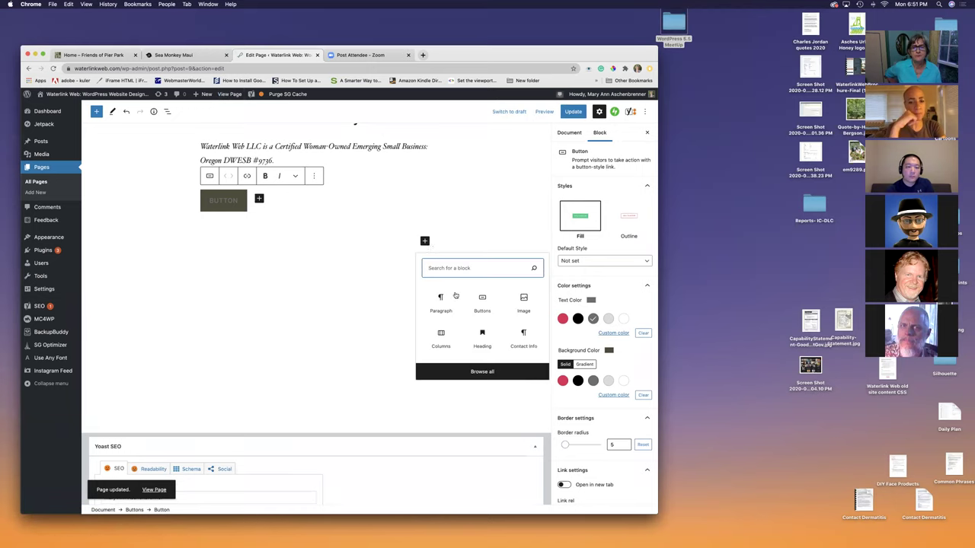
click(431, 306)
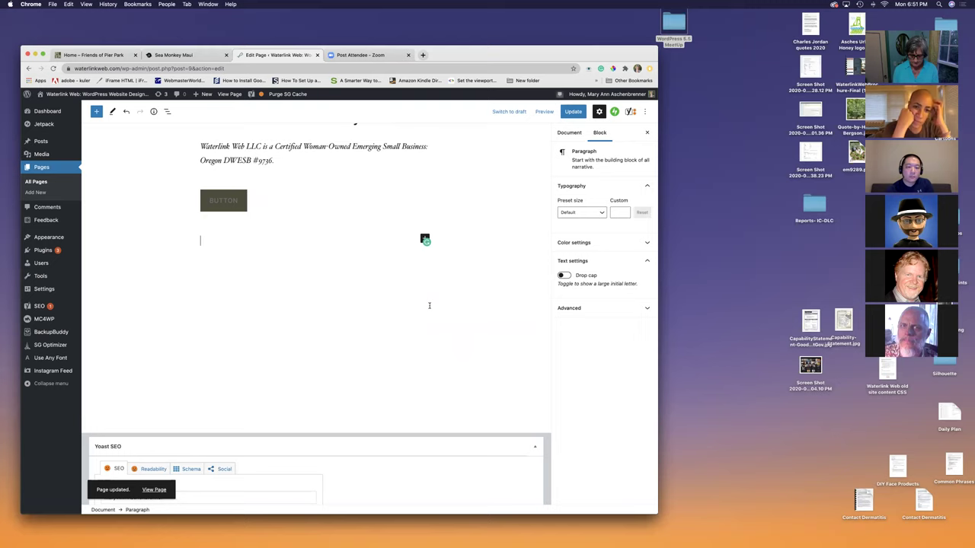
text(Information)
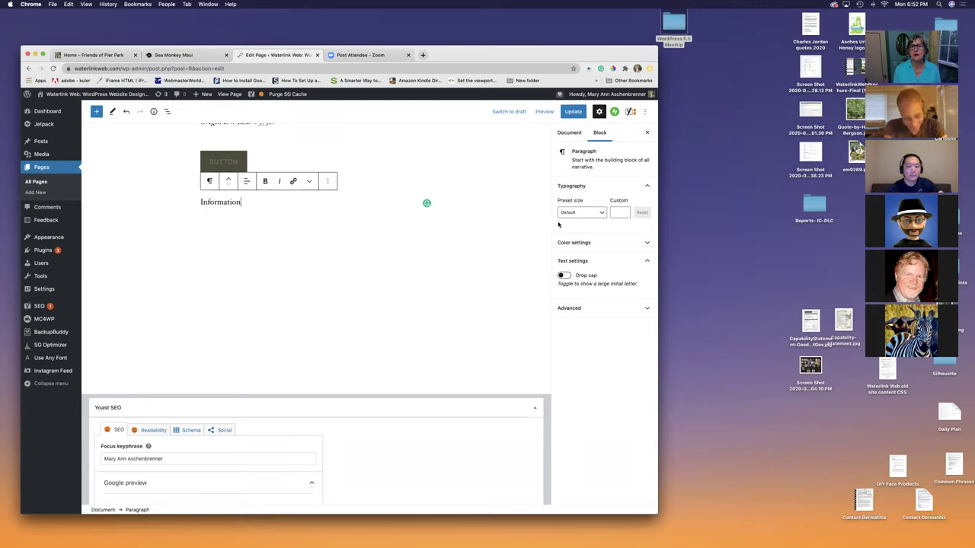
click(636, 244)
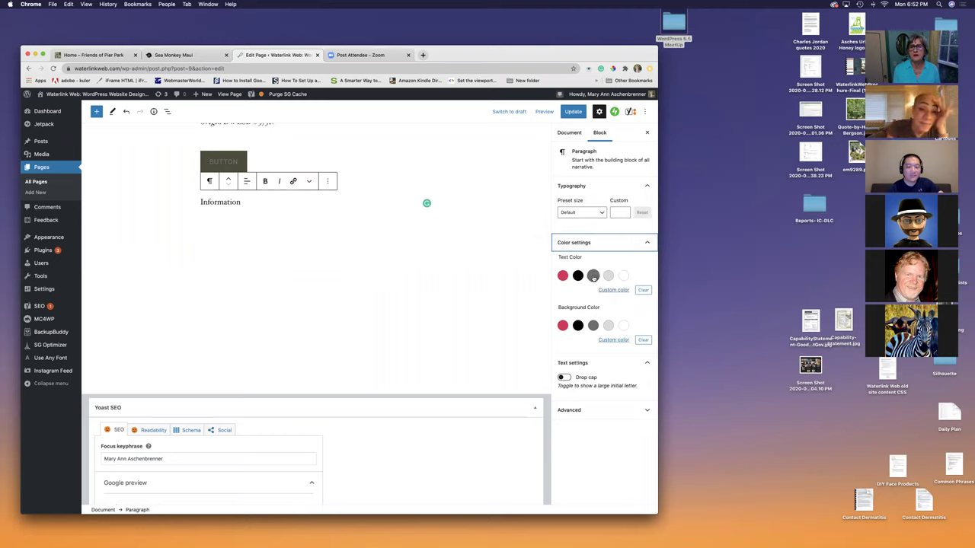
click(578, 326)
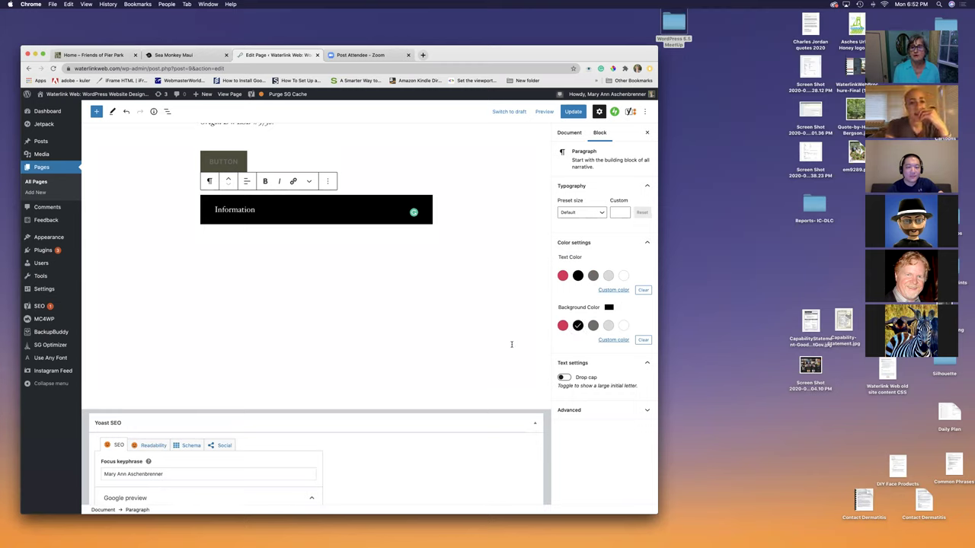
click(592, 276)
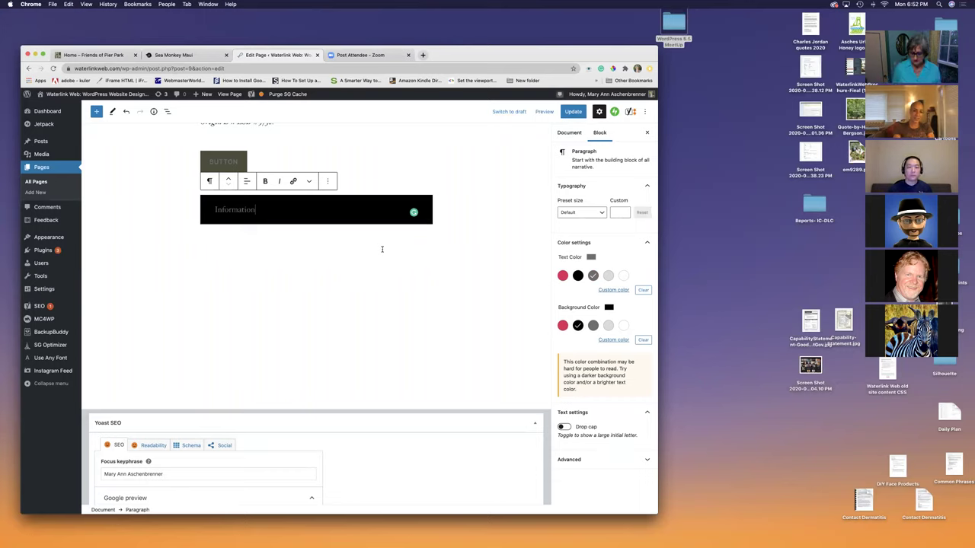
Step: Delete the Information paragraph and the button block above it
key(BackSpace)
key(BackSpace)
key(BackSpace)
key(BackSpace)
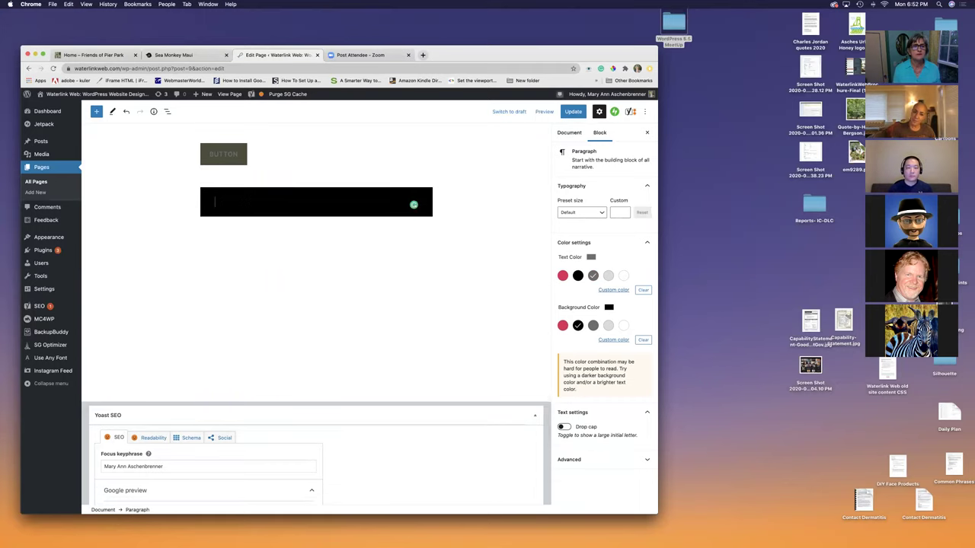
key(BackSpace)
key(BackSpace)
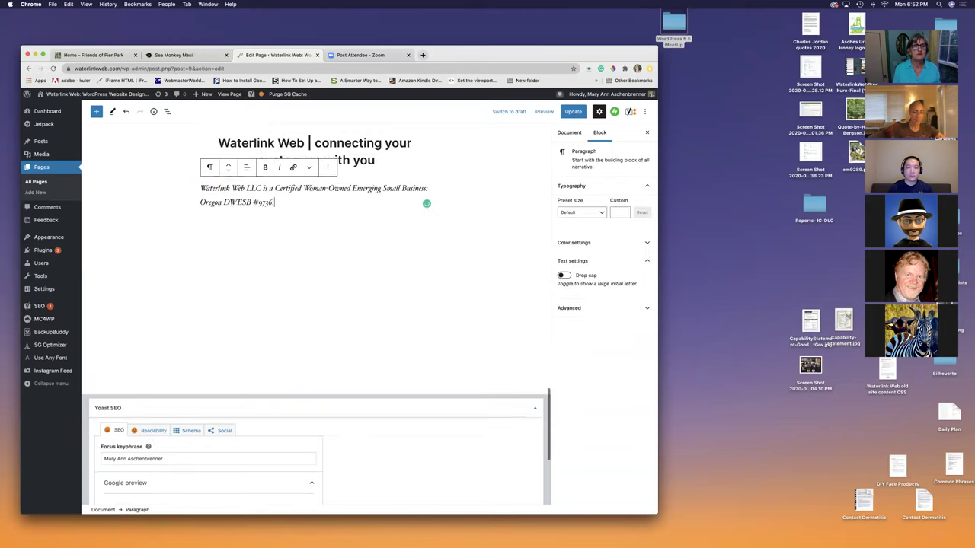